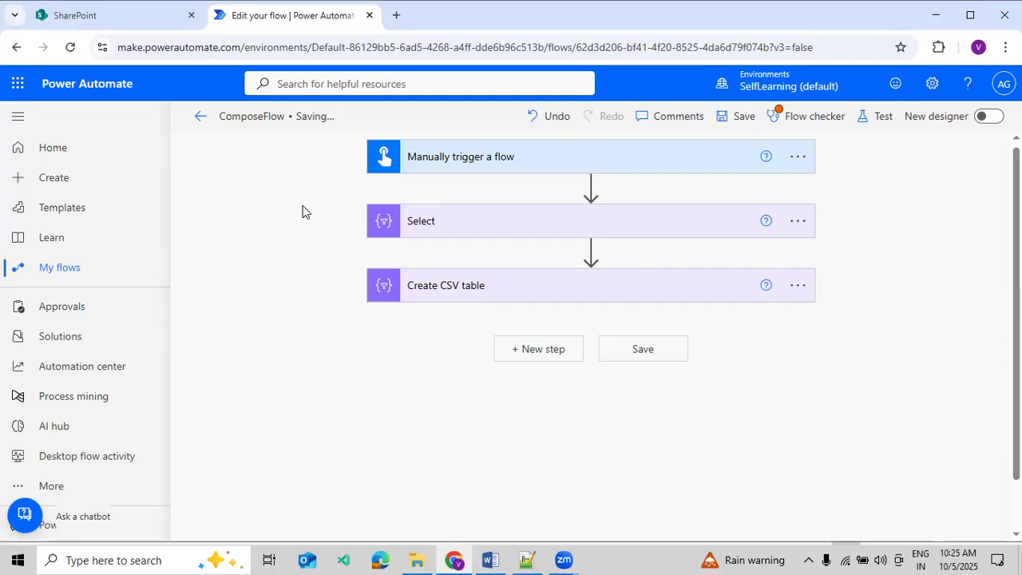
# Delete the Create CSV table and Select actions from ComposeFlow, leaving only the manual trigger.
pyautogui.click(799, 288)
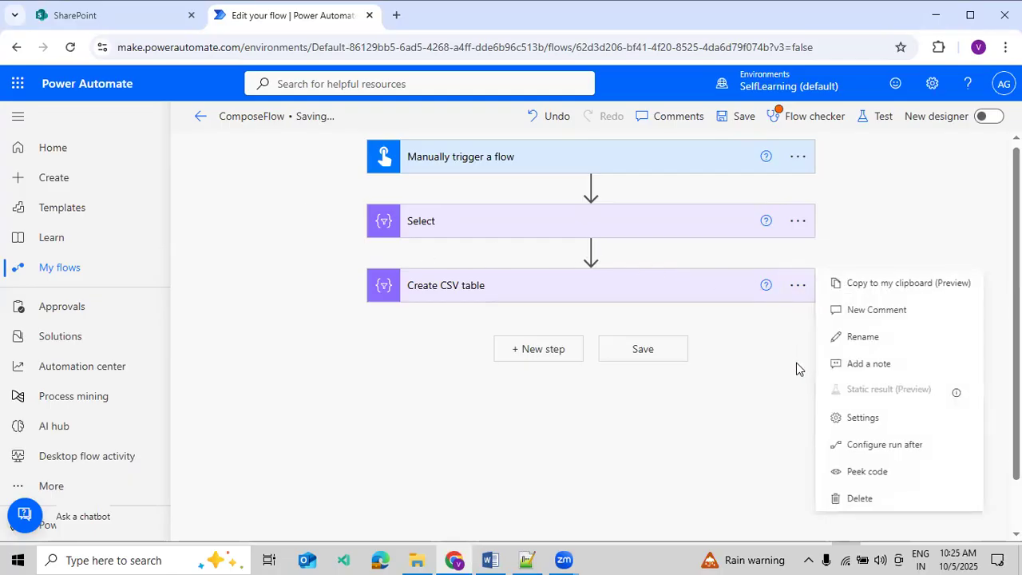
pyautogui.click(836, 497)
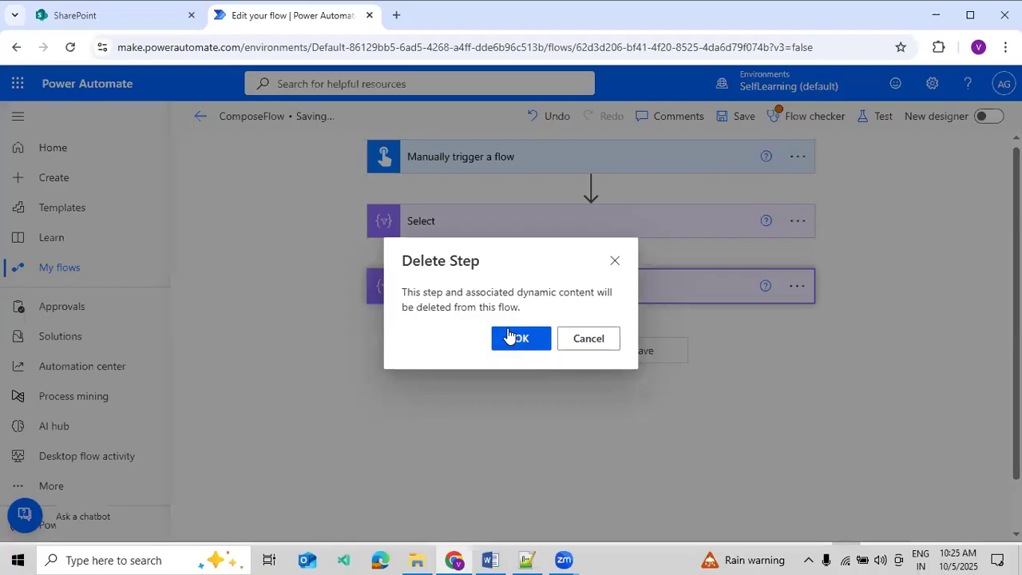
pyautogui.click(511, 336)
pyautogui.click(795, 224)
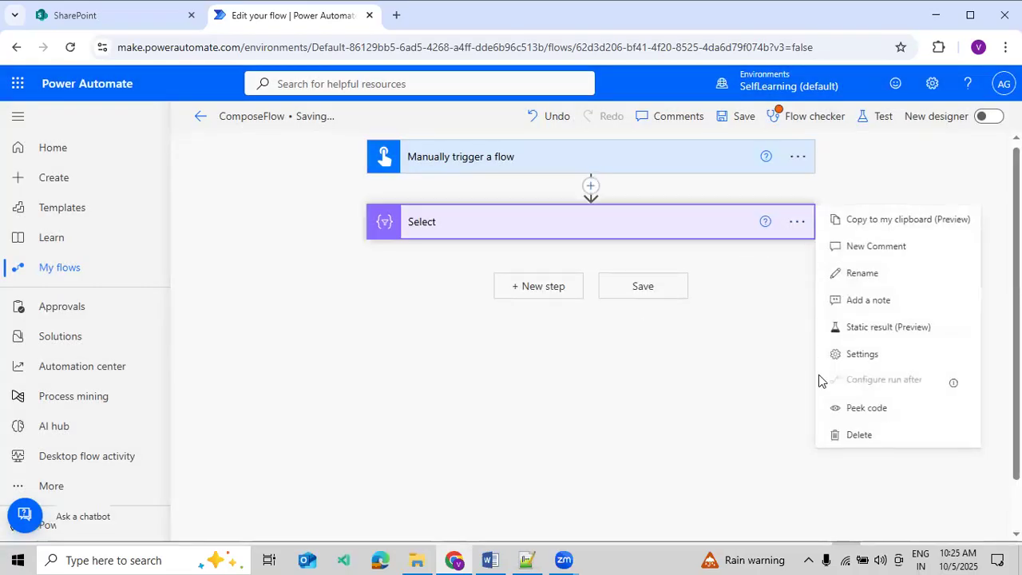
pyautogui.click(828, 437)
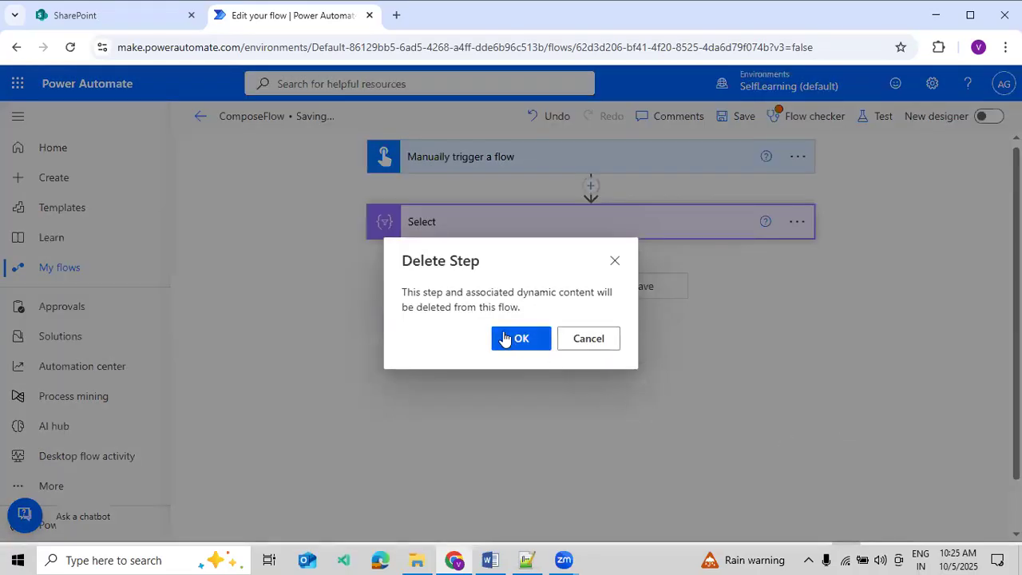
pyautogui.click(504, 338)
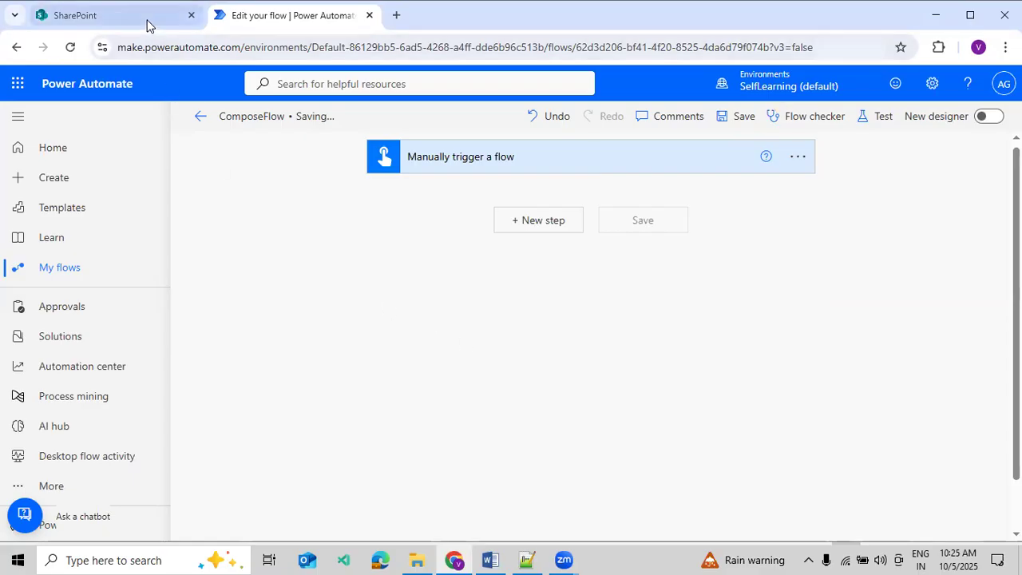
# Switch to SharePoint and open the TempDataInformation list on the SalesSite site to view its items.
pyautogui.click(148, 21)
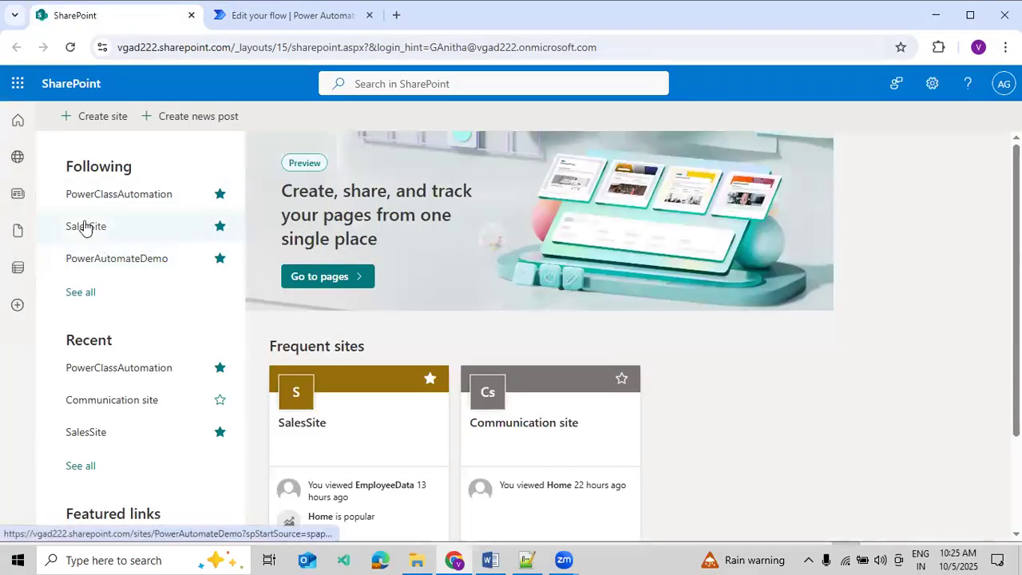
pyautogui.click(77, 231)
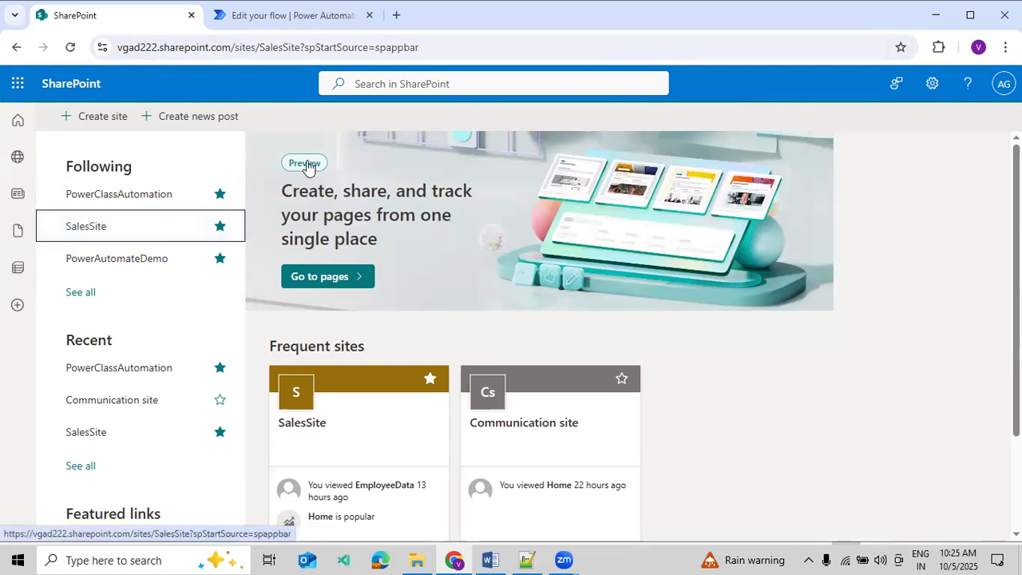
pyautogui.click(77, 232)
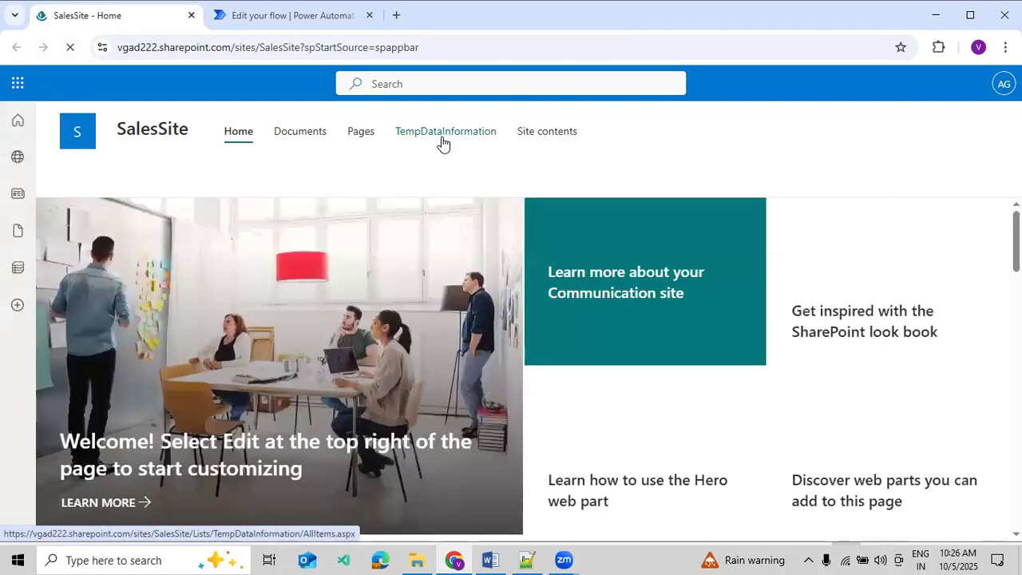
pyautogui.click(443, 132)
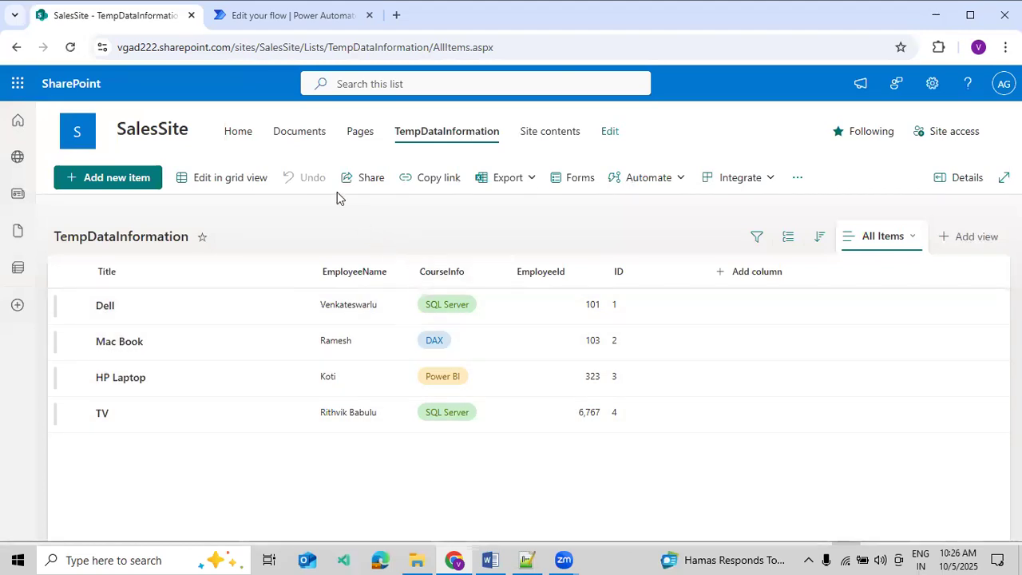
# Return to Power Automate and add the SharePoint Get items action after the manual trigger.
pyautogui.click(289, 16)
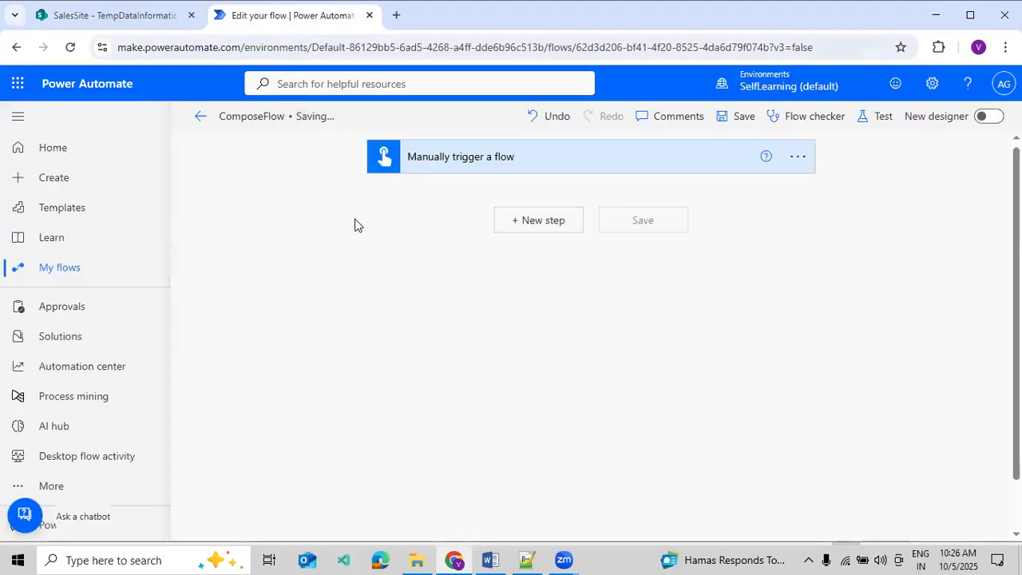
pyautogui.click(522, 238)
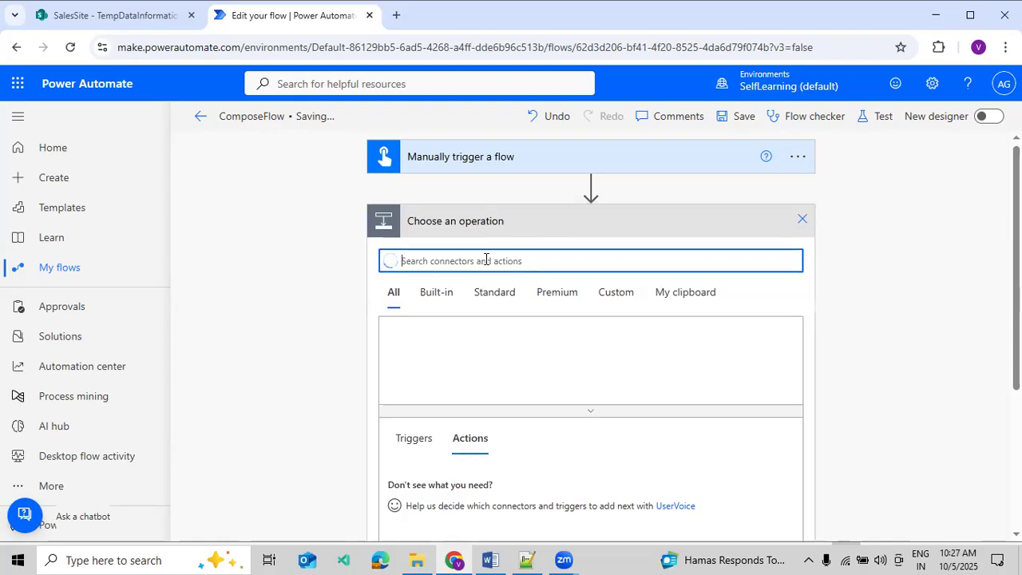
pyautogui.write('sharepoint')
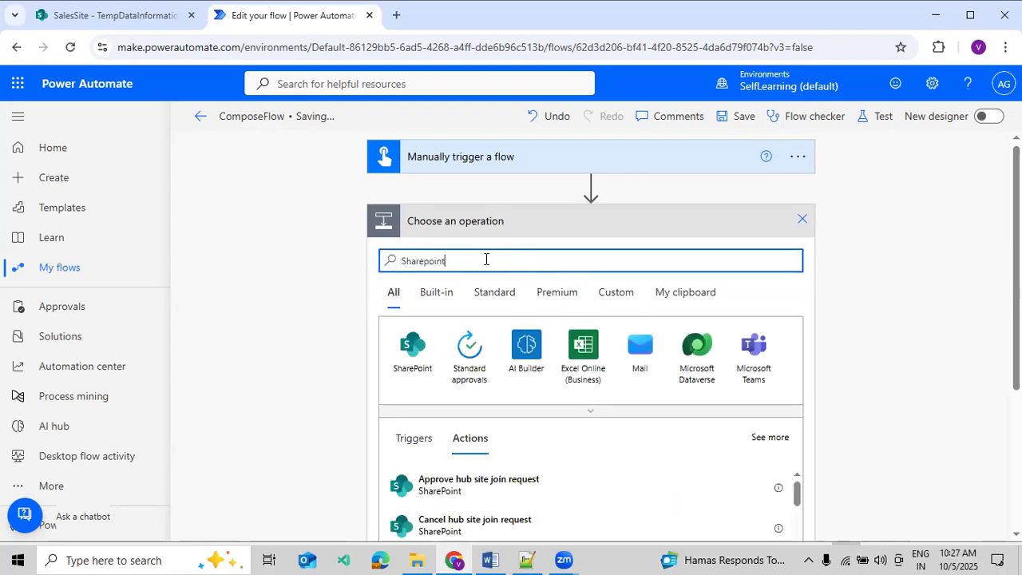
pyautogui.click(412, 347)
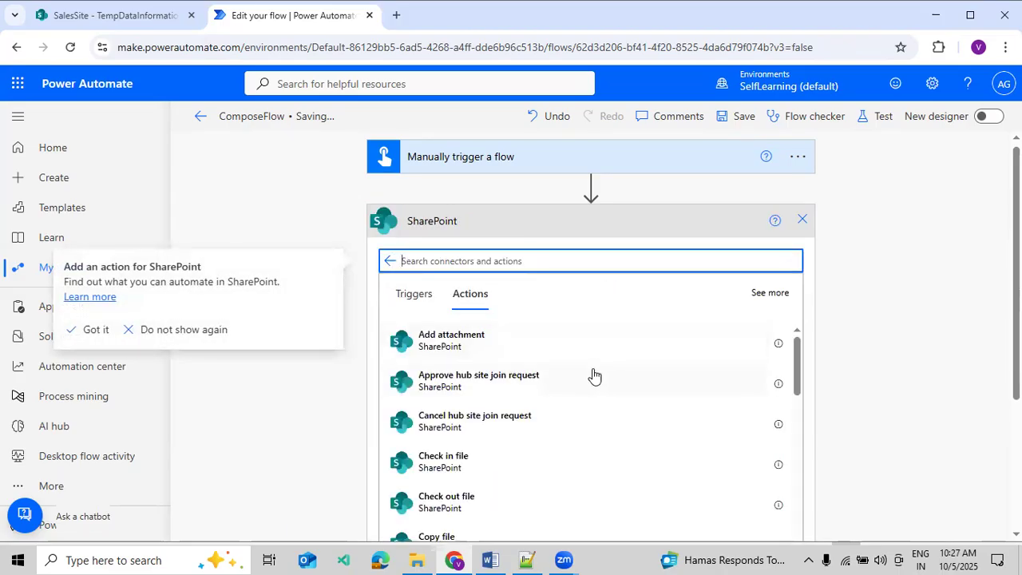
pyautogui.scroll(-15, 551, 372)
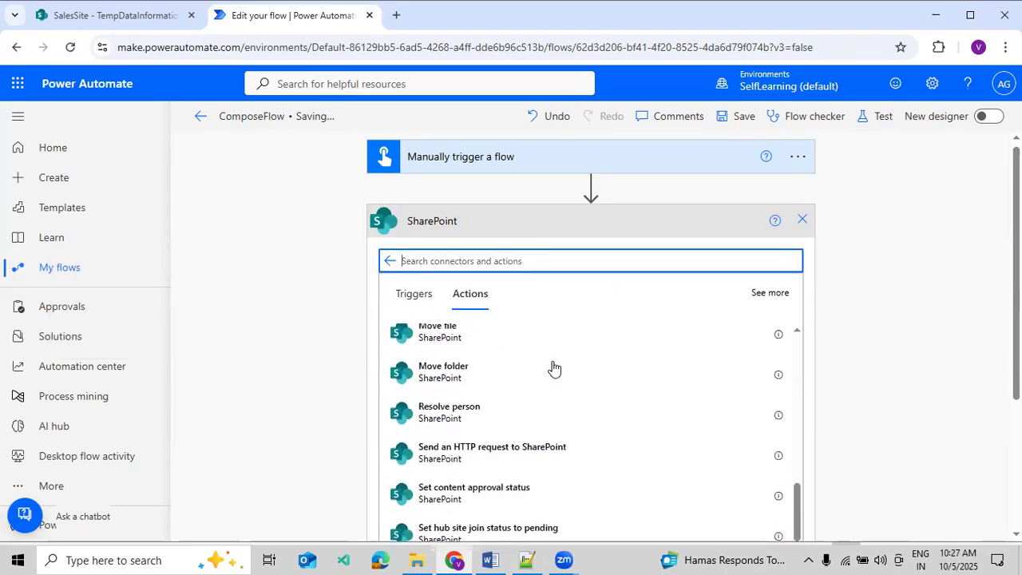
pyautogui.scroll(10, 540, 392)
pyautogui.scroll(-10, 539, 407)
pyautogui.scroll(10, 539, 406)
pyautogui.write('Get Items')
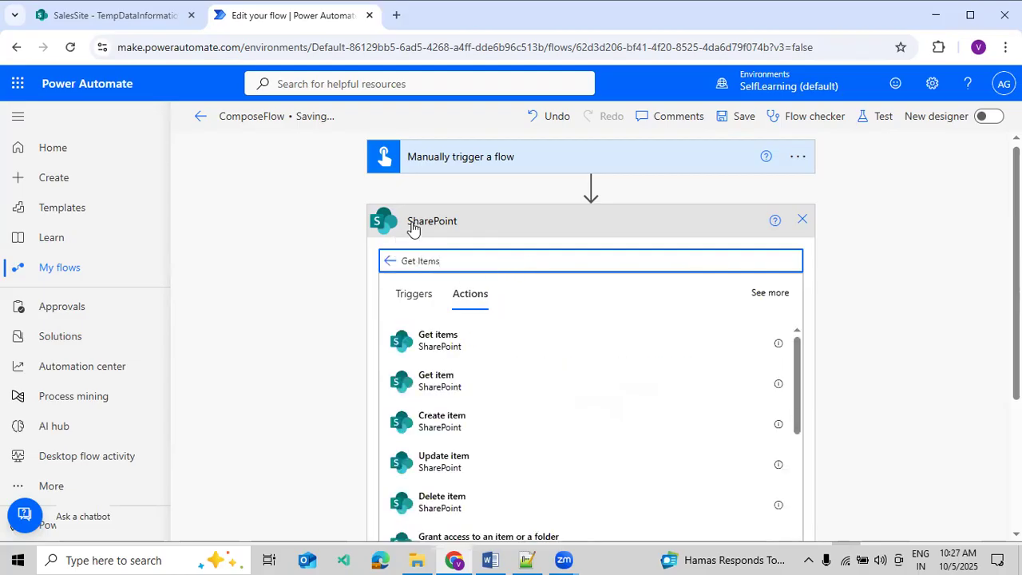
pyautogui.click(438, 342)
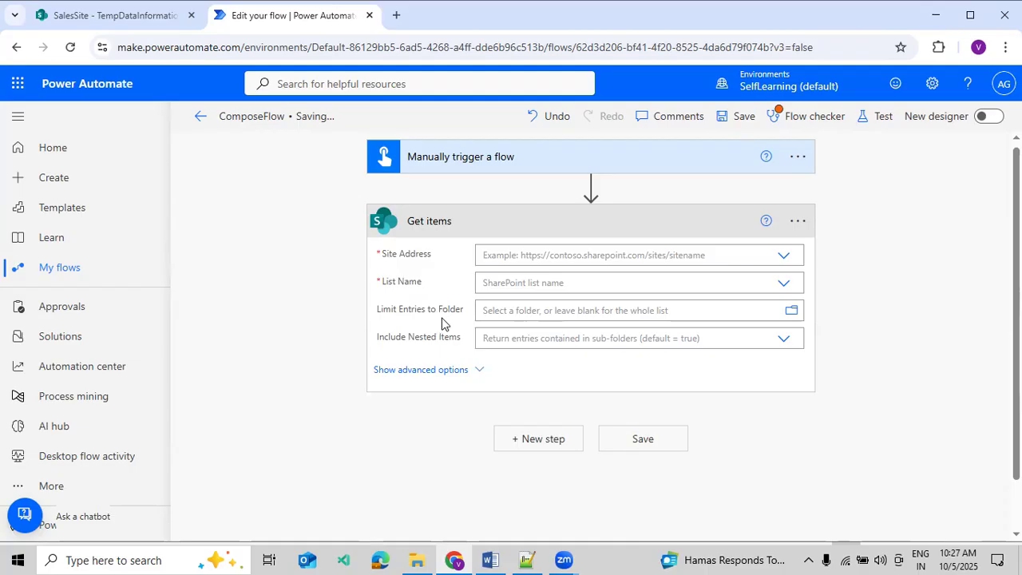
# Set the Get items site address to SalesSite and its list name to TempDataInformation, then check that list in SharePoint.
pyautogui.click(417, 371)
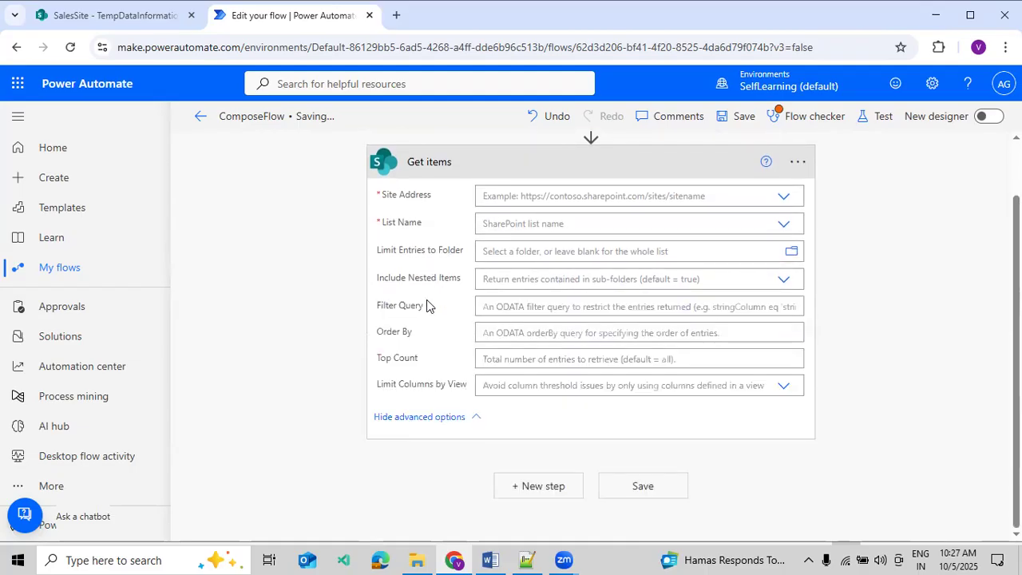
pyautogui.click(428, 286)
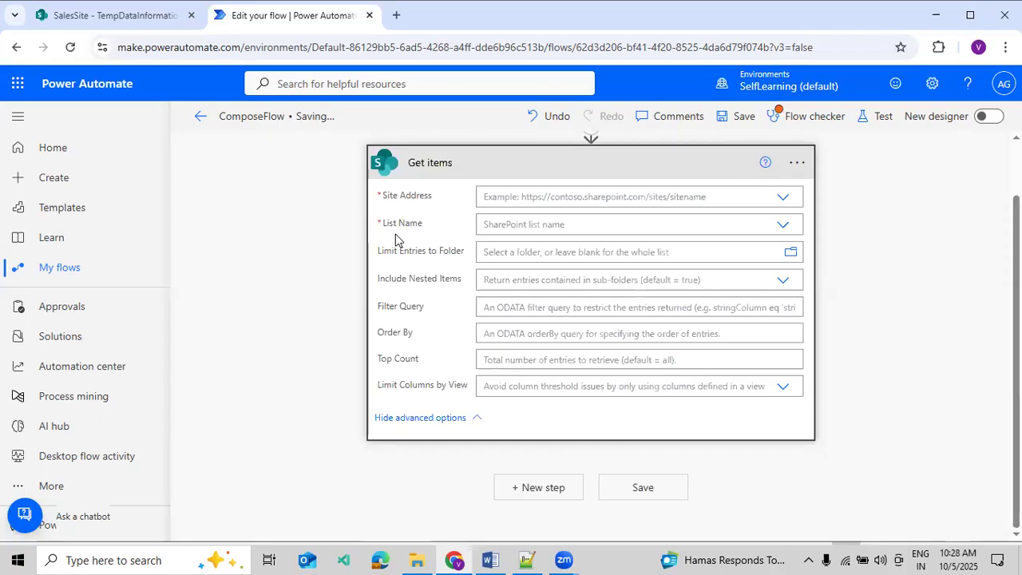
pyautogui.click(784, 198)
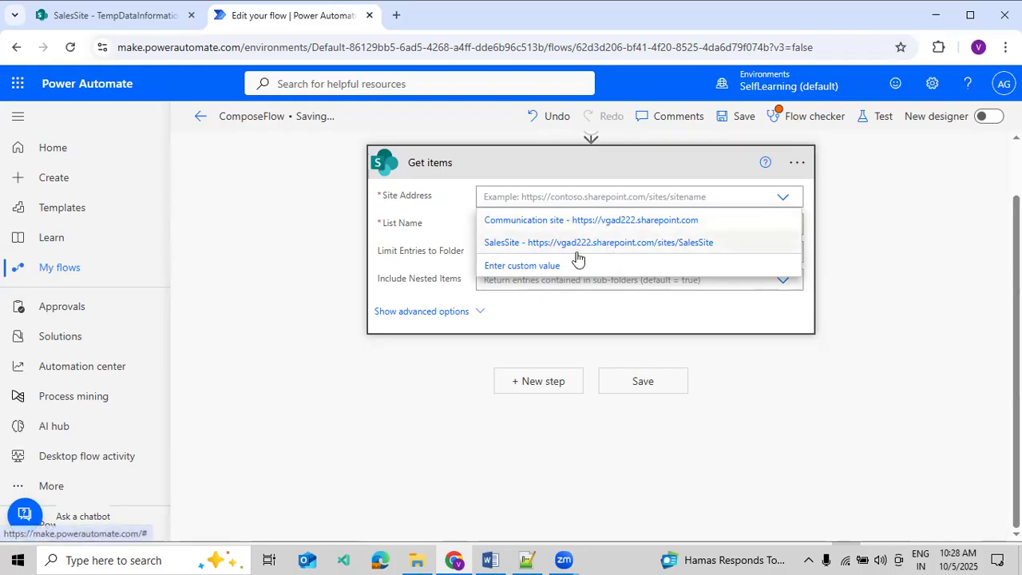
pyautogui.click(515, 250)
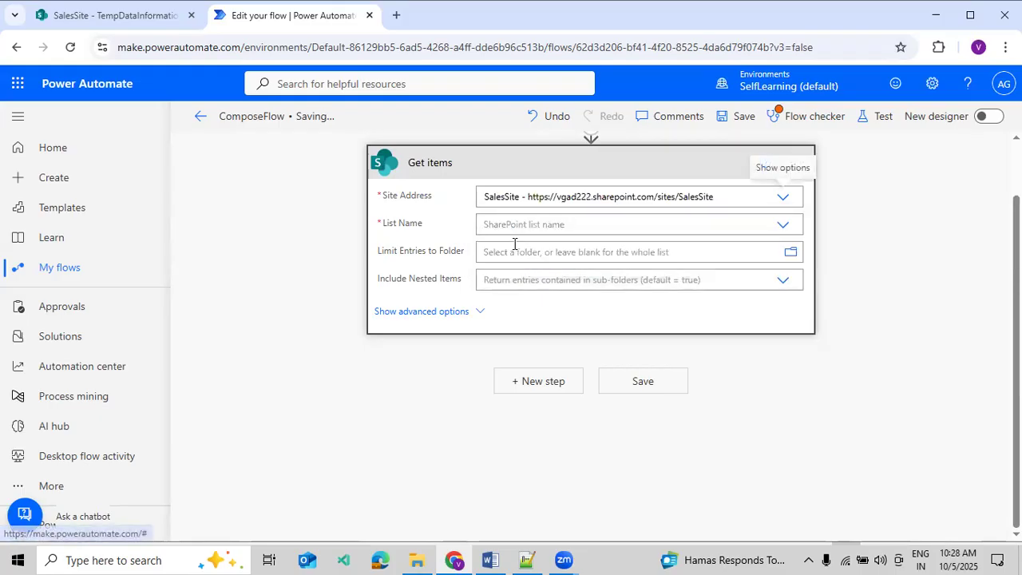
pyautogui.click(784, 226)
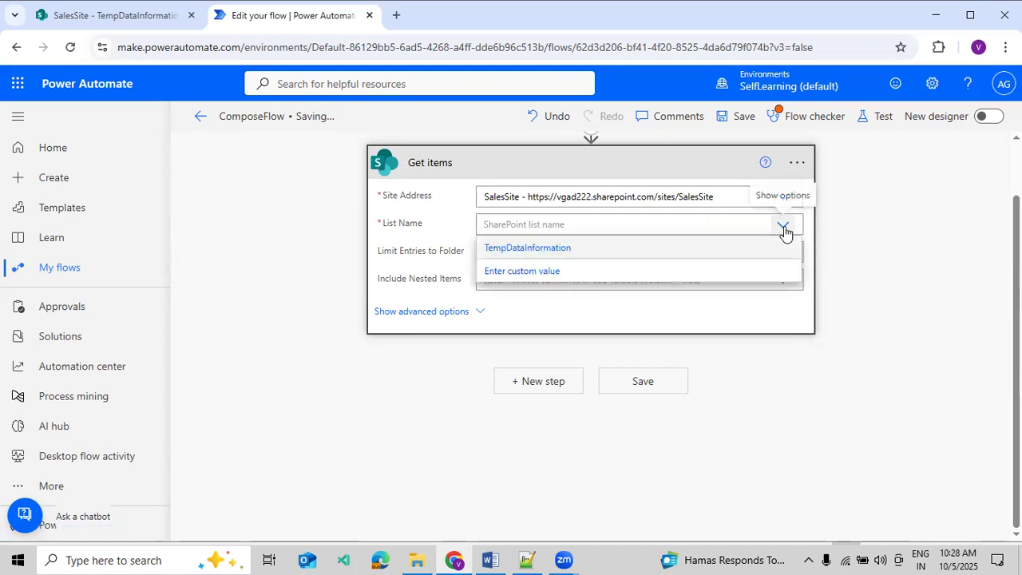
pyautogui.click(540, 254)
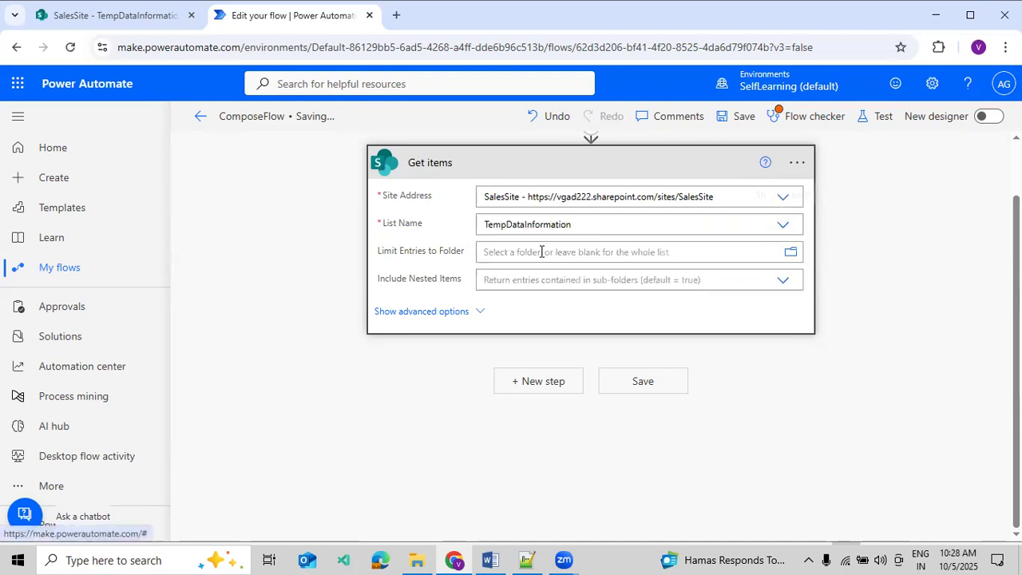
pyautogui.click(141, 24)
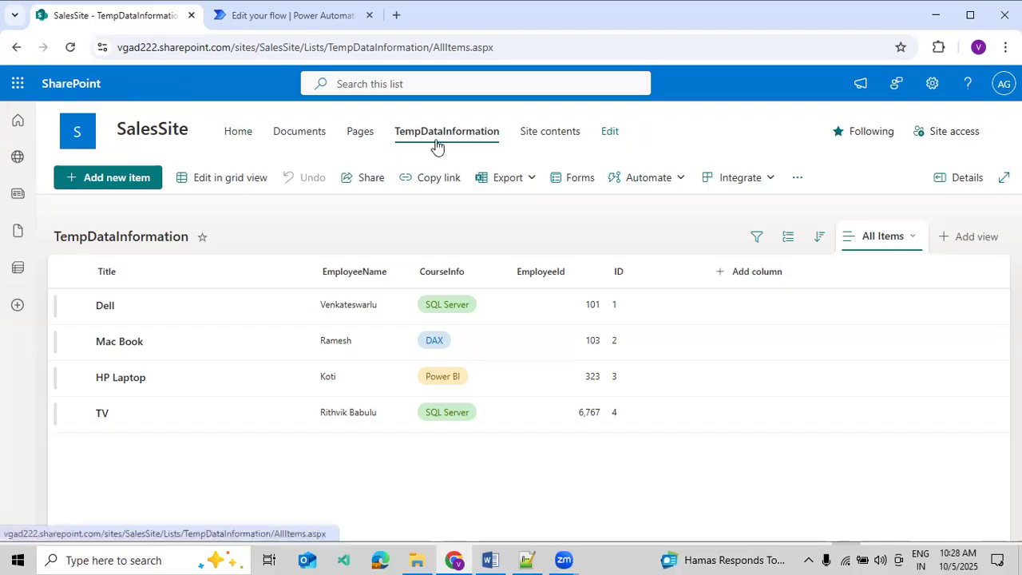
pyautogui.click(263, 23)
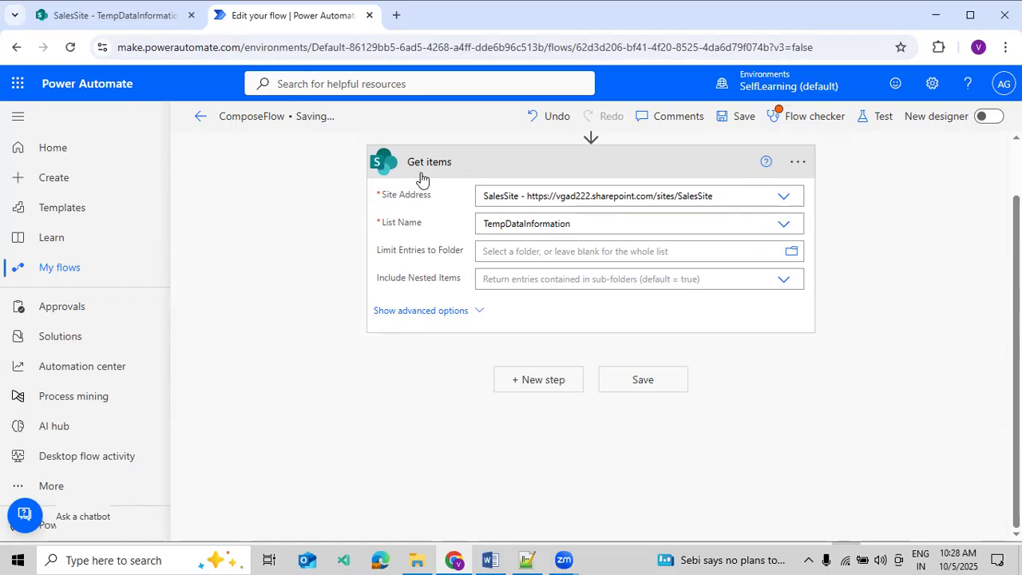
# Save the flow for a manual test and review the flow checker's errors and warnings for Get items.
pyautogui.click(877, 118)
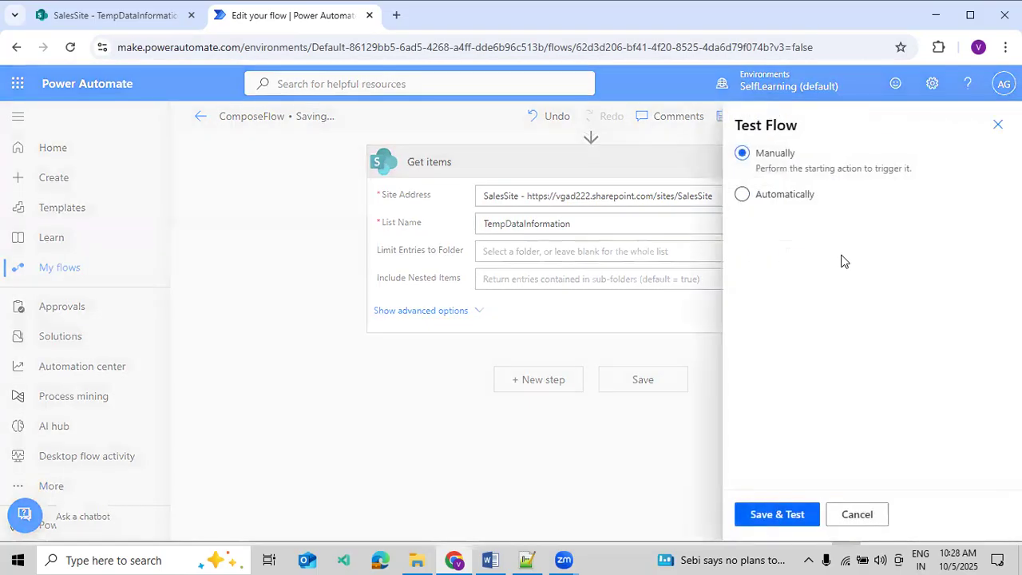
pyautogui.click(768, 514)
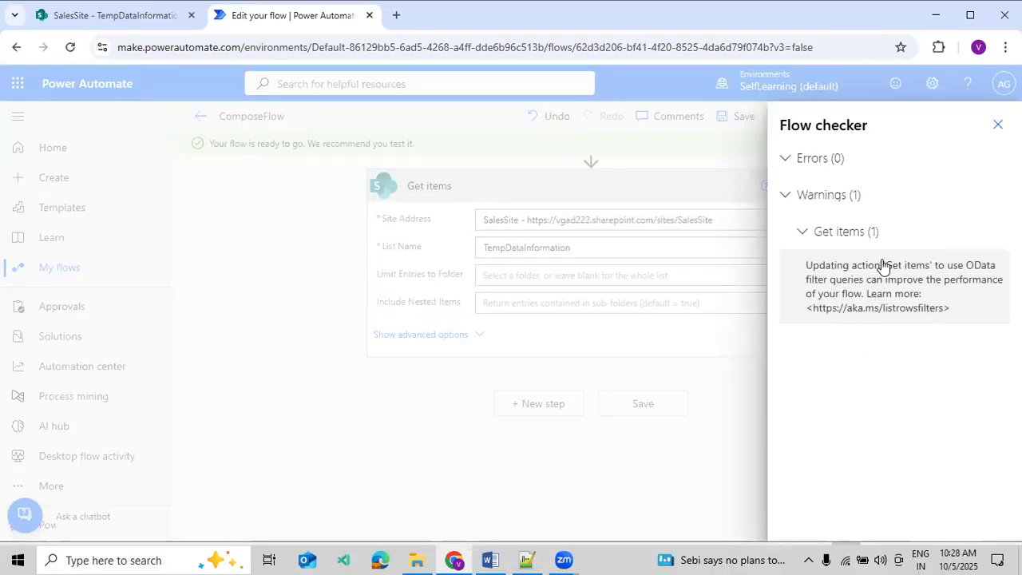
pyautogui.click(801, 231)
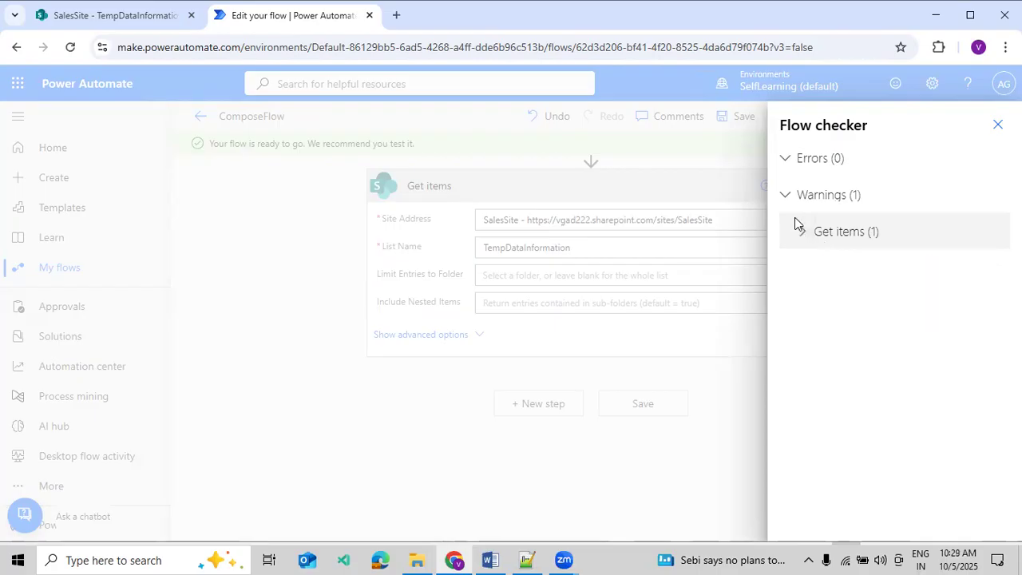
pyautogui.click(785, 197)
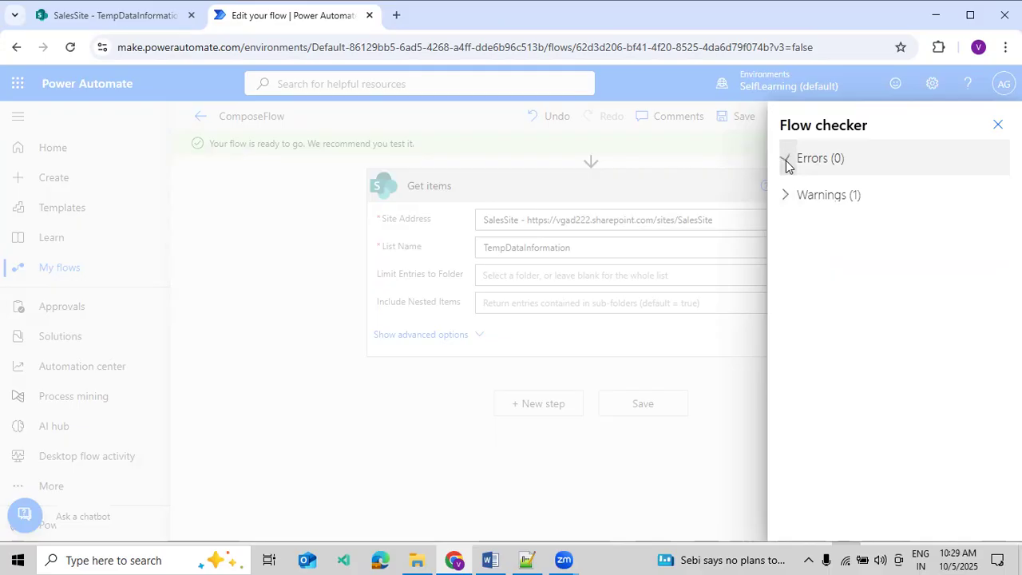
pyautogui.click(784, 194)
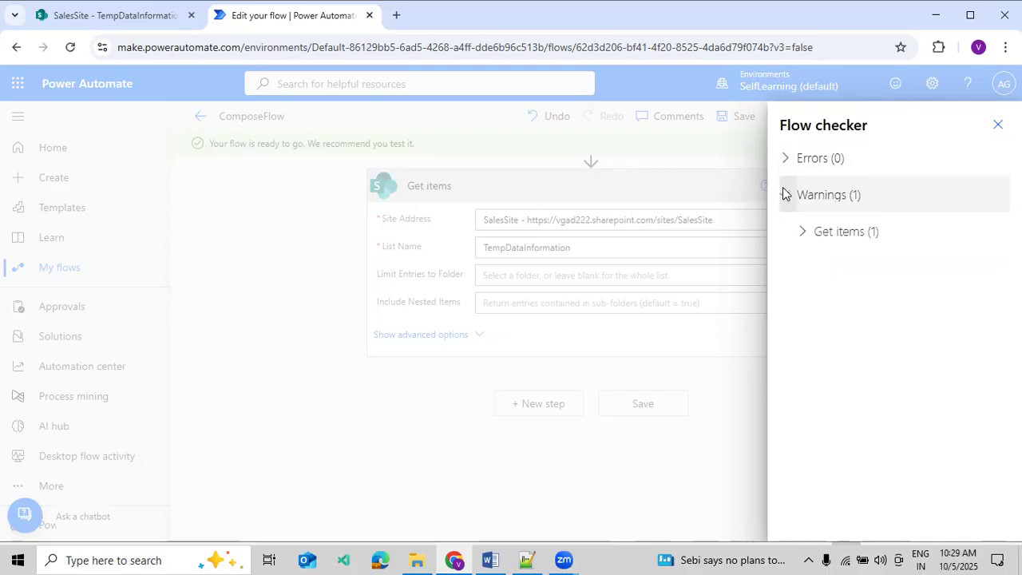
pyautogui.click(803, 231)
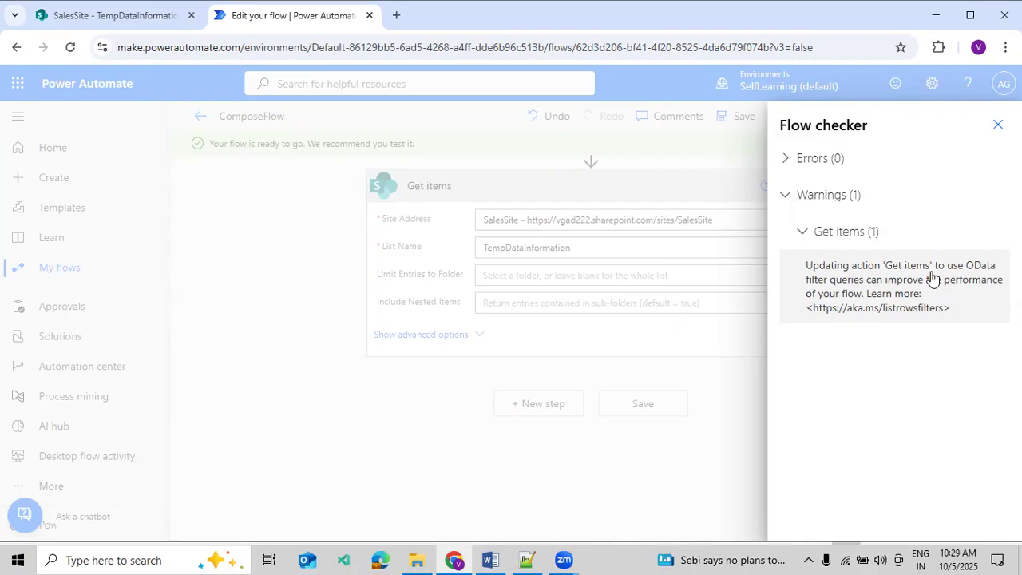
pyautogui.click(997, 128)
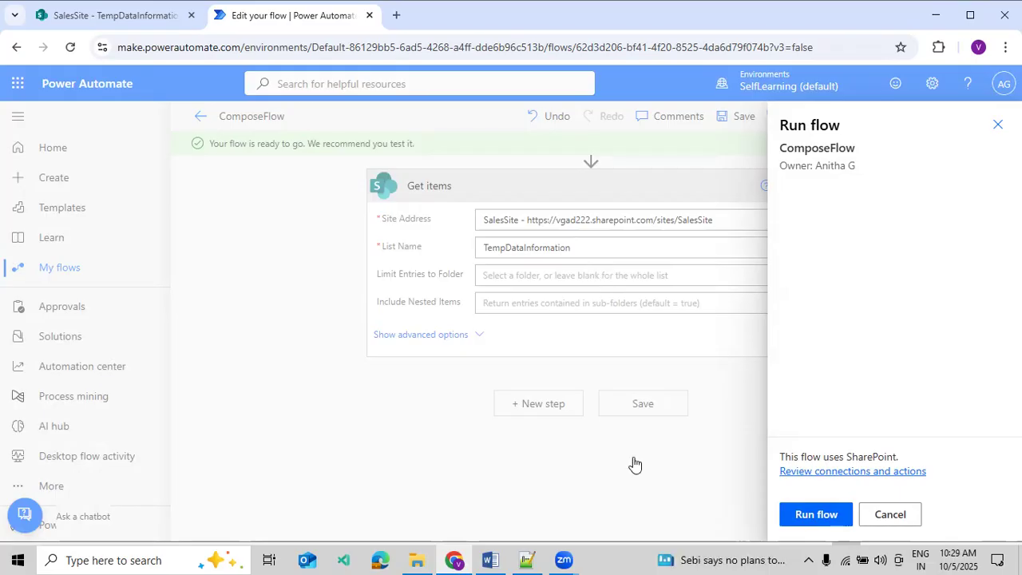
# Run ComposeFlow and expand the Get items action in the run results to examine its inputs and outputs.
pyautogui.click(799, 515)
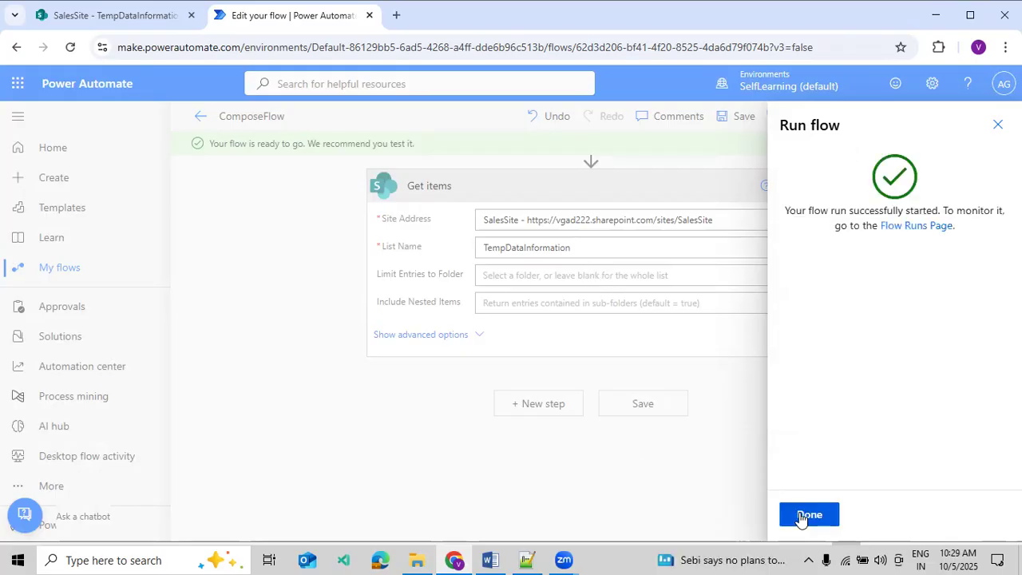
pyautogui.click(801, 516)
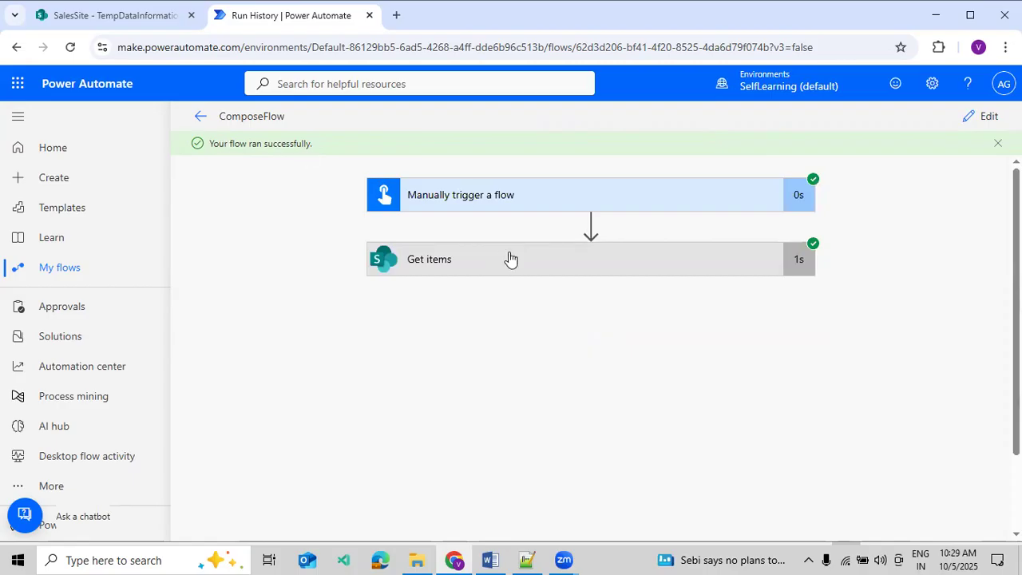
pyautogui.click(510, 259)
pyautogui.scroll(-2, 515, 295)
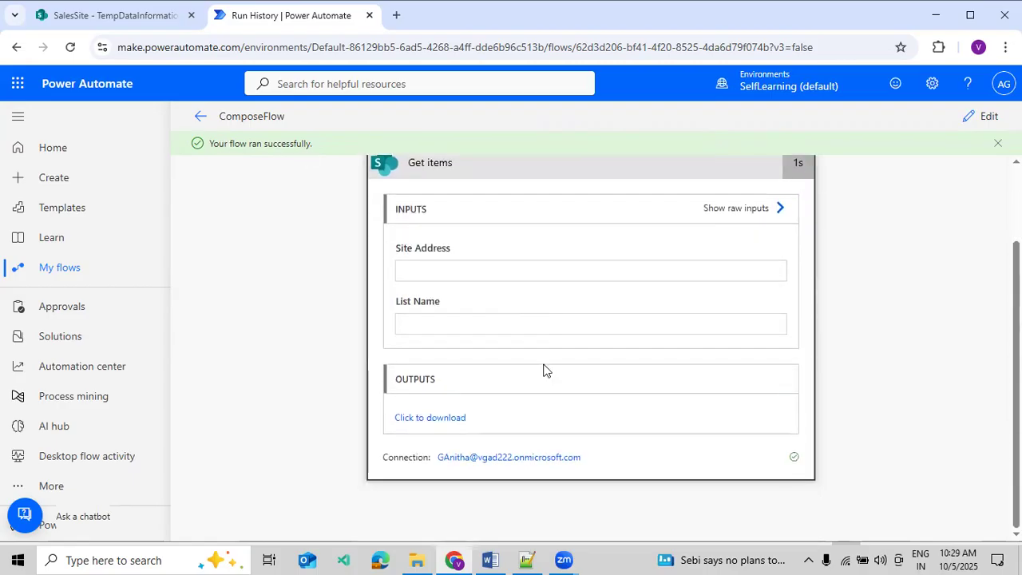
pyautogui.scroll(1, 587, 313)
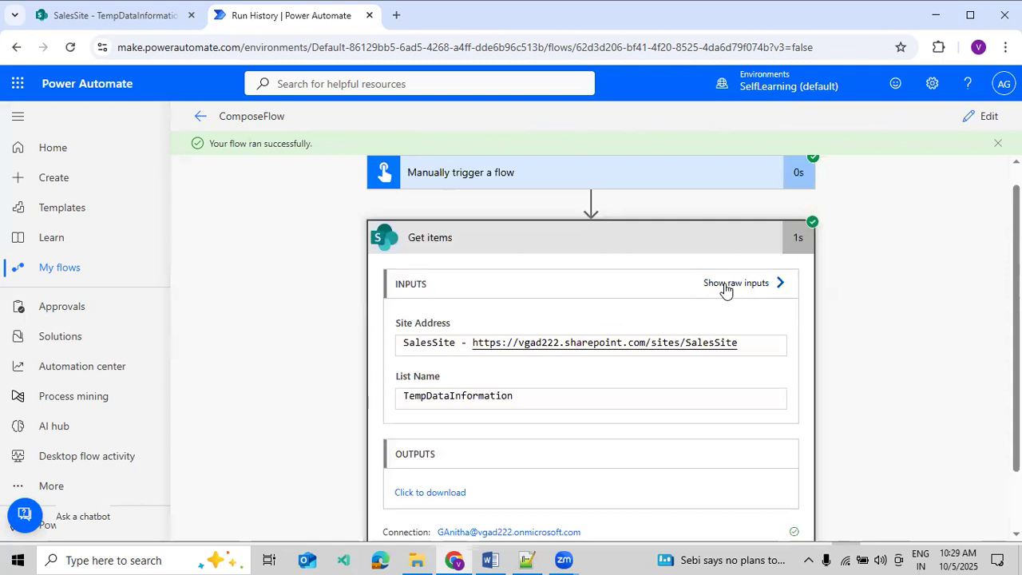
# Examine the raw inputs of the Get items run, then compare them with the TempDataInformation list in SharePoint.
pyautogui.click(727, 285)
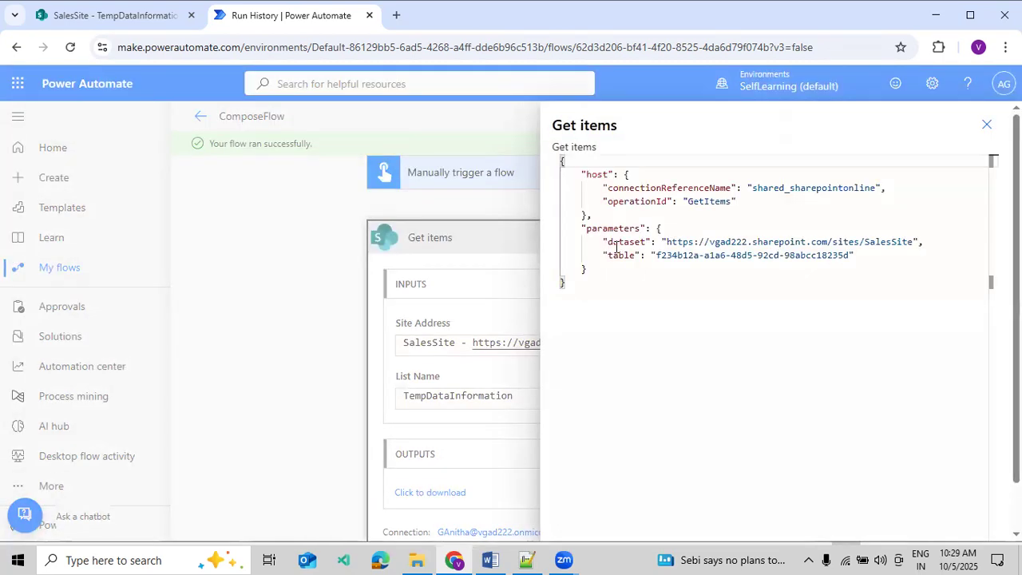
pyautogui.moveTo(562, 174); pyautogui.dragTo(681, 279)
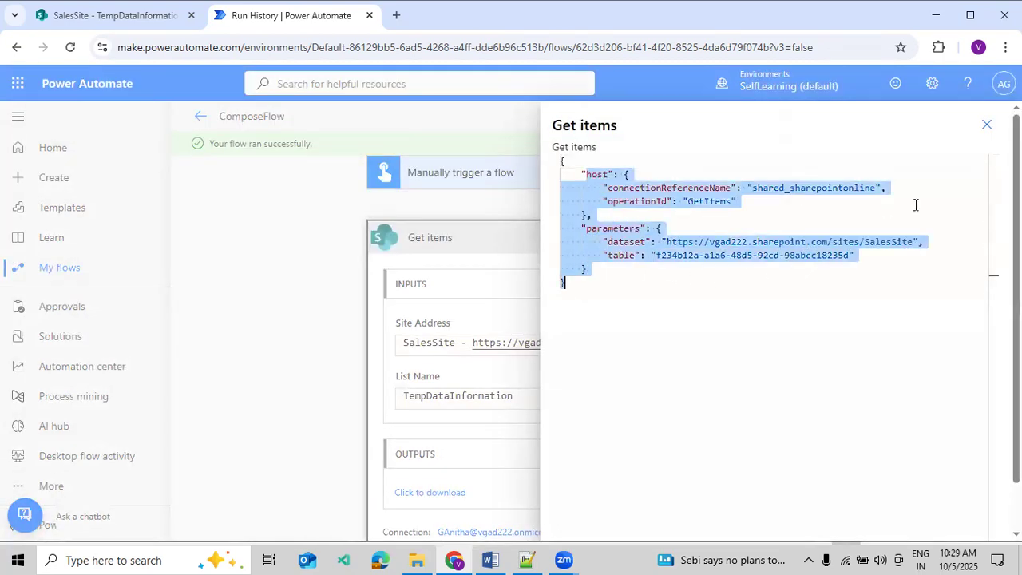
pyautogui.click(986, 125)
pyautogui.scroll(-1, 723, 463)
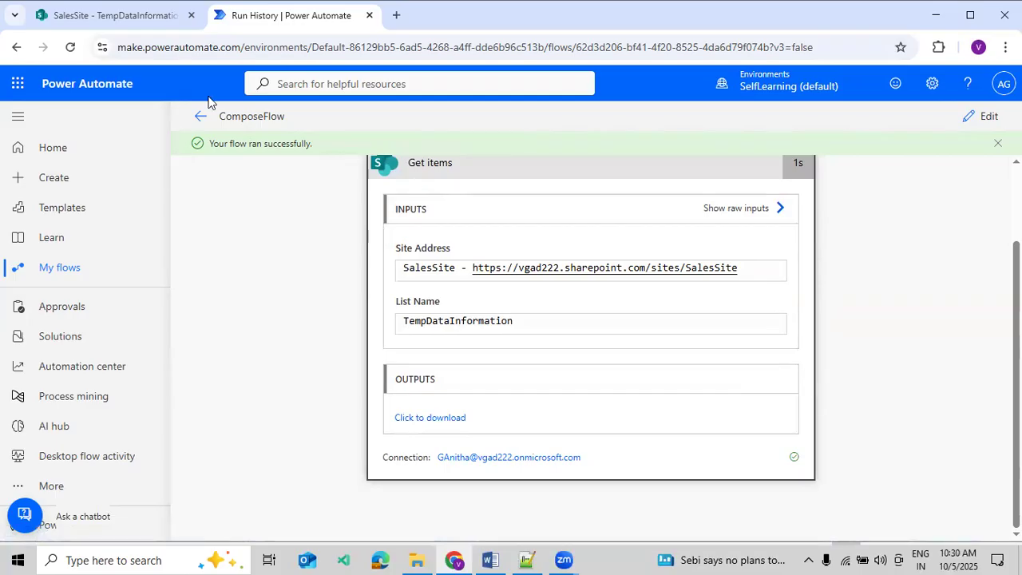
pyautogui.click(116, 15)
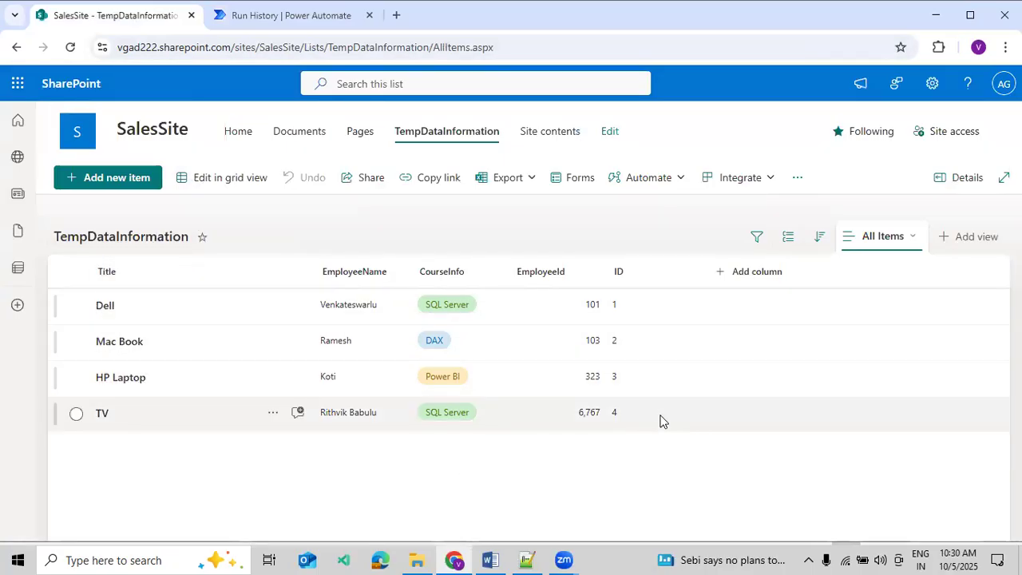
# Return to Power Automate, reopen ComposeFlow for editing and add a Data Operation Compose action after Get items.
pyautogui.click(267, 22)
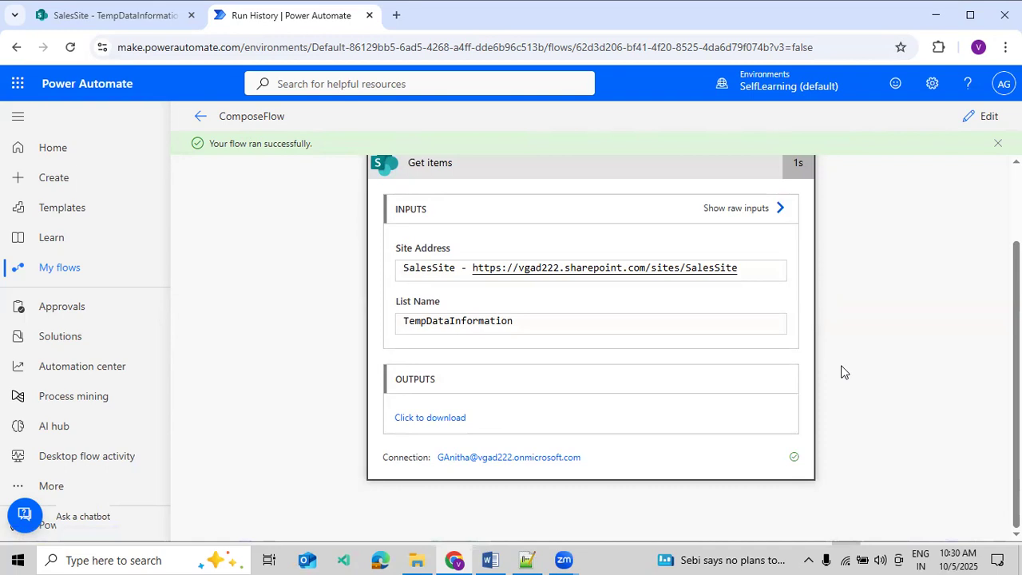
pyautogui.click(982, 119)
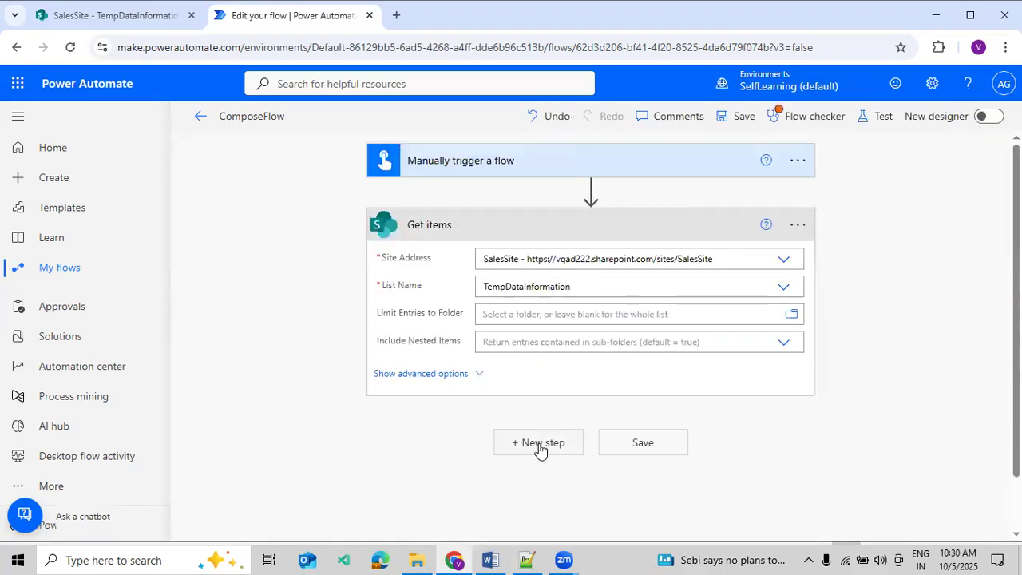
pyautogui.click(539, 444)
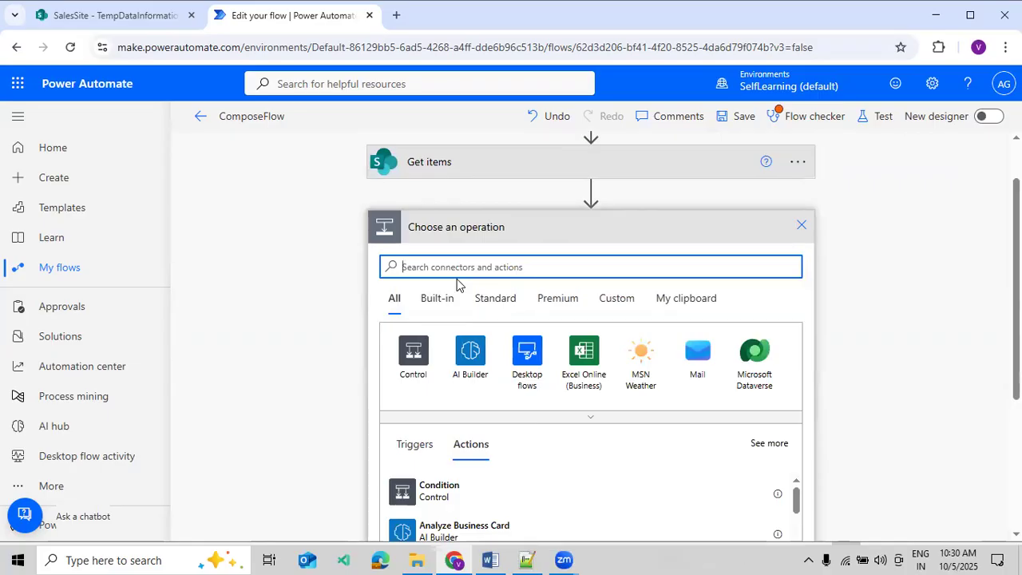
pyautogui.write('Data Operatins')
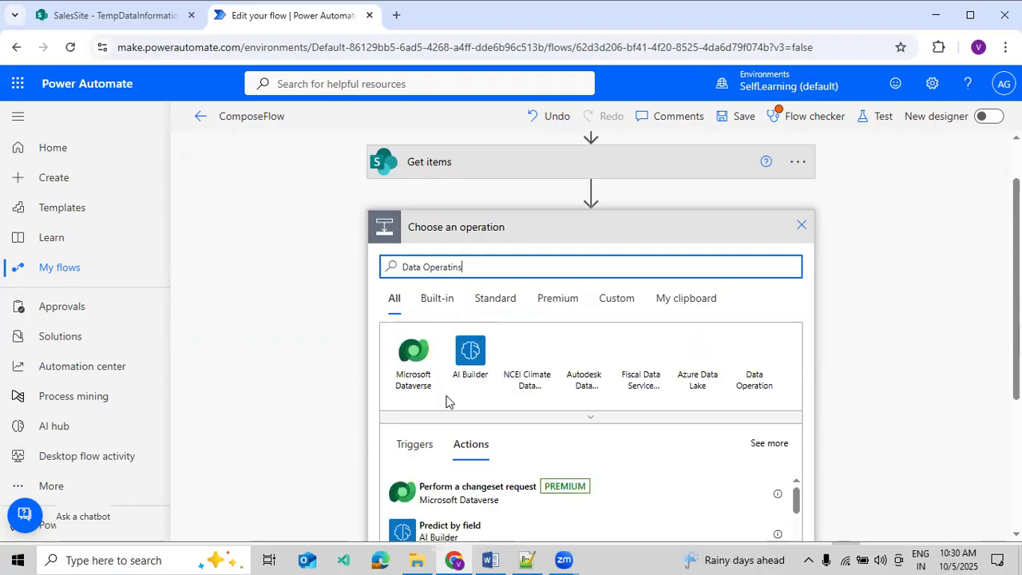
pyautogui.scroll(-1, 452, 403)
pyautogui.click(751, 289)
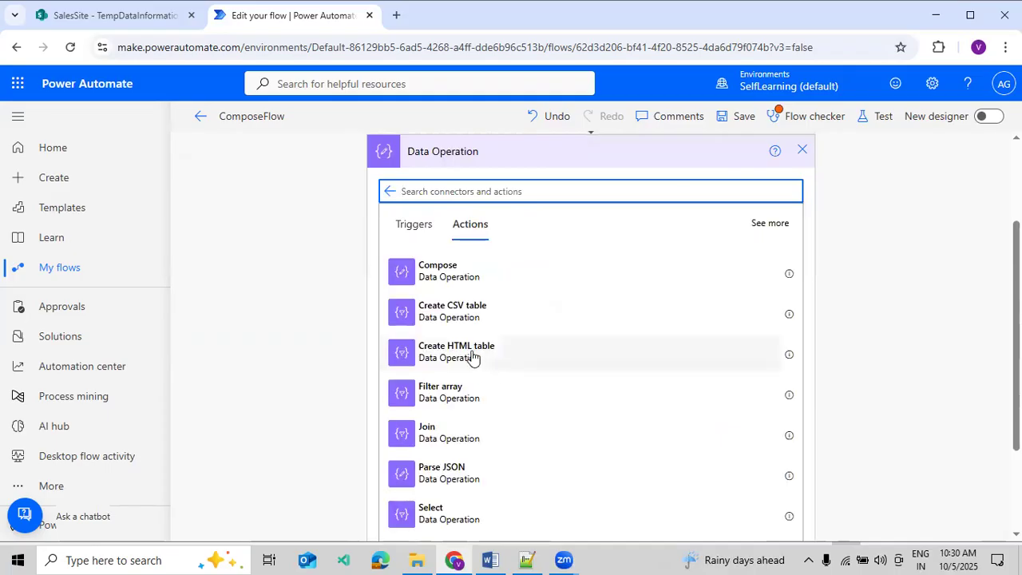
pyautogui.click(455, 272)
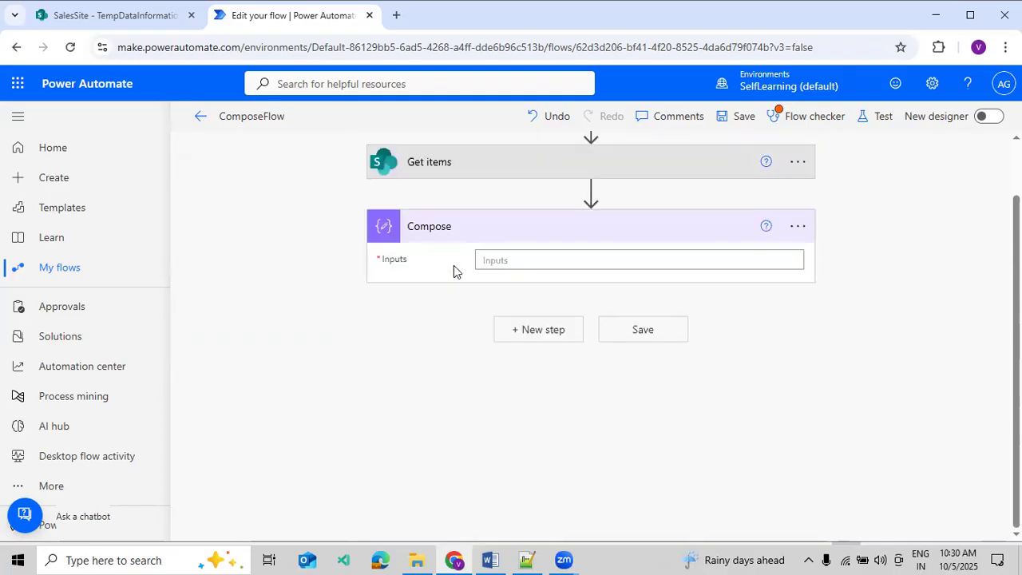
# Set the Compose action's Inputs to the value dynamic content from Get items.
pyautogui.click(641, 260)
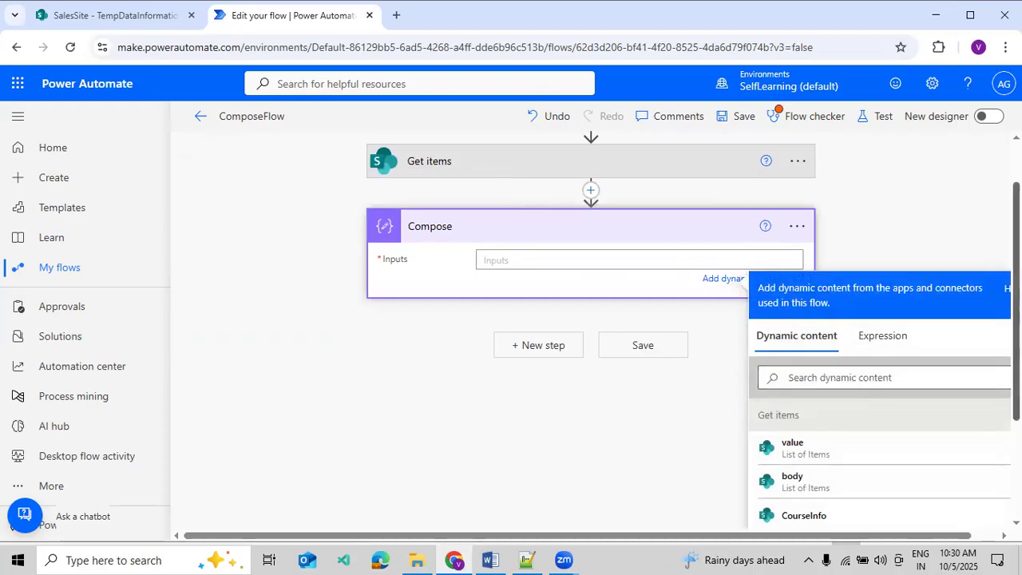
pyautogui.scroll(-3, 812, 304)
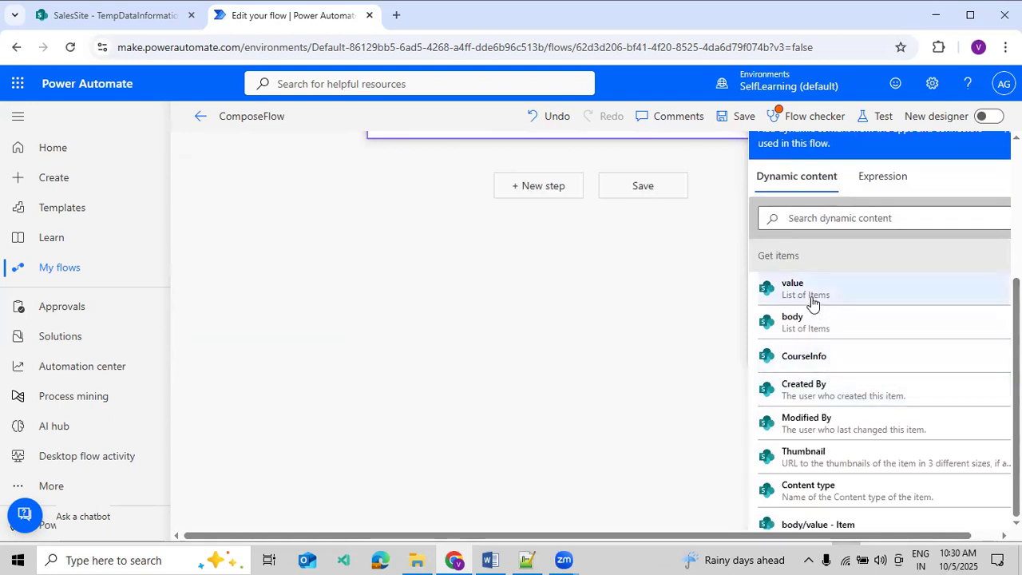
pyautogui.scroll(-5, 807, 376)
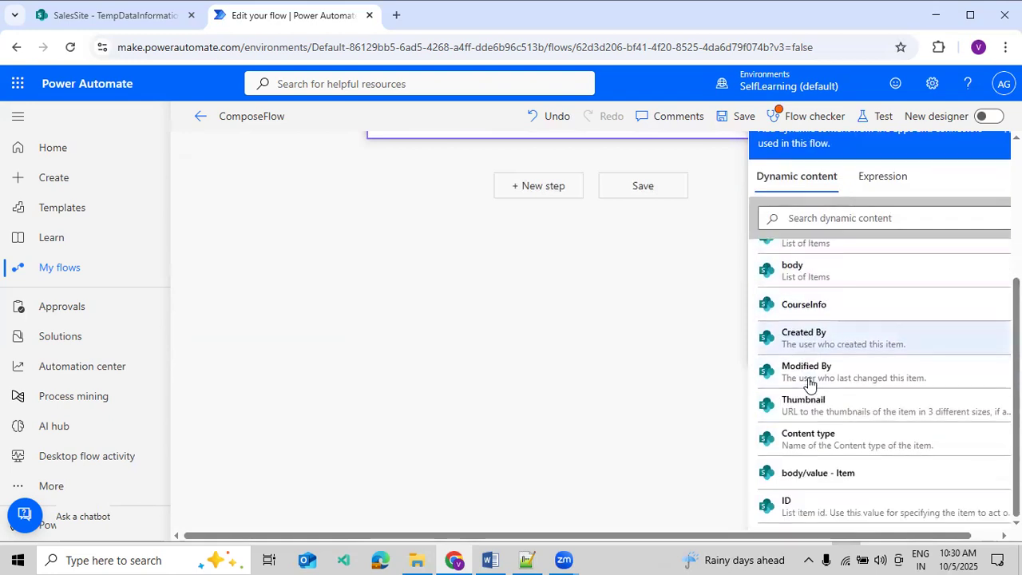
pyautogui.scroll(-10, 811, 392)
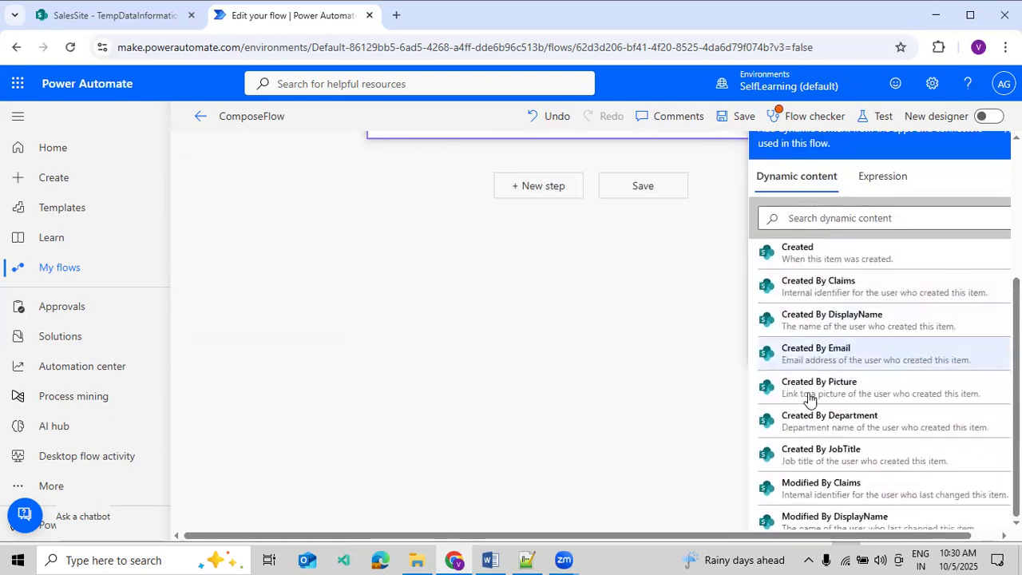
pyautogui.scroll(6, 811, 400)
pyautogui.scroll(3, 676, 384)
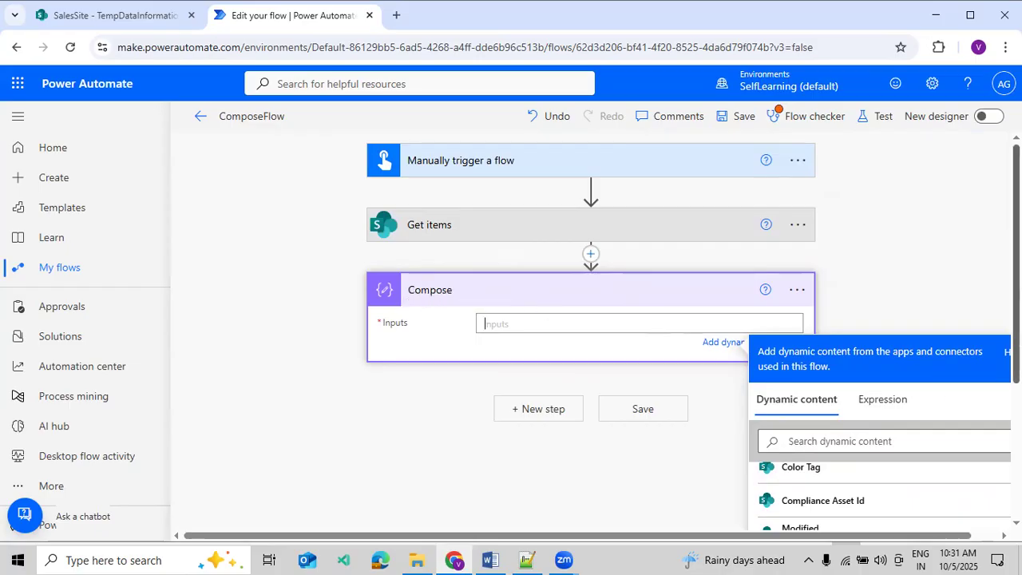
pyautogui.moveTo(1019, 327); pyautogui.dragTo(1019, 390)
pyautogui.scroll(8, 862, 411)
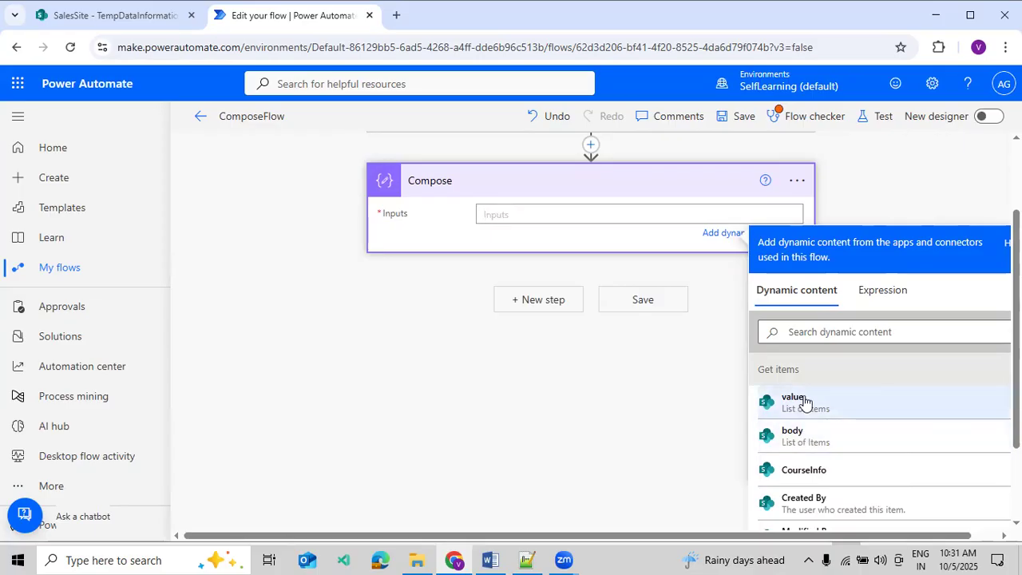
pyautogui.click(798, 400)
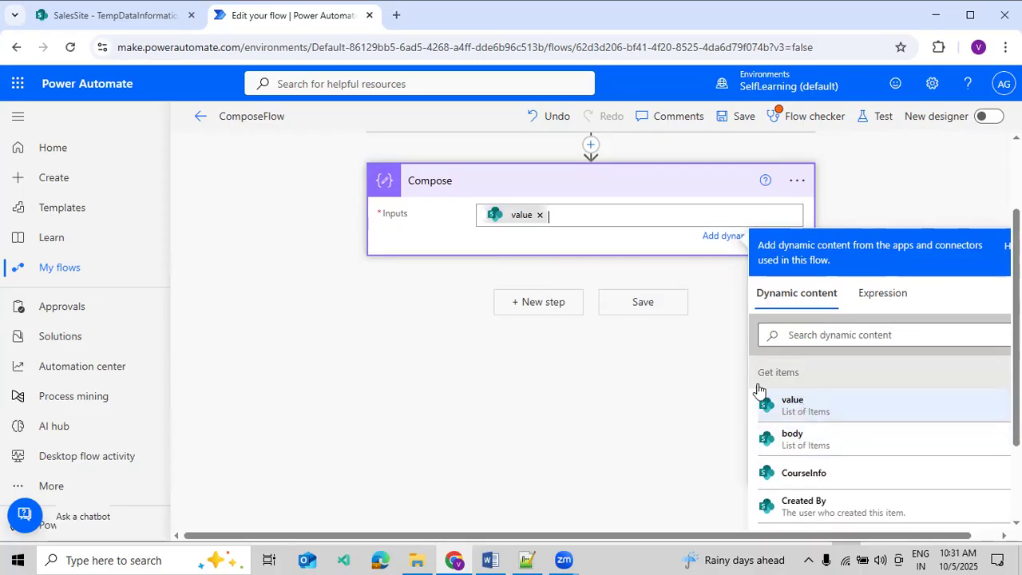
# Add a second Data Operation Compose action after the first Compose.
pyautogui.click(527, 306)
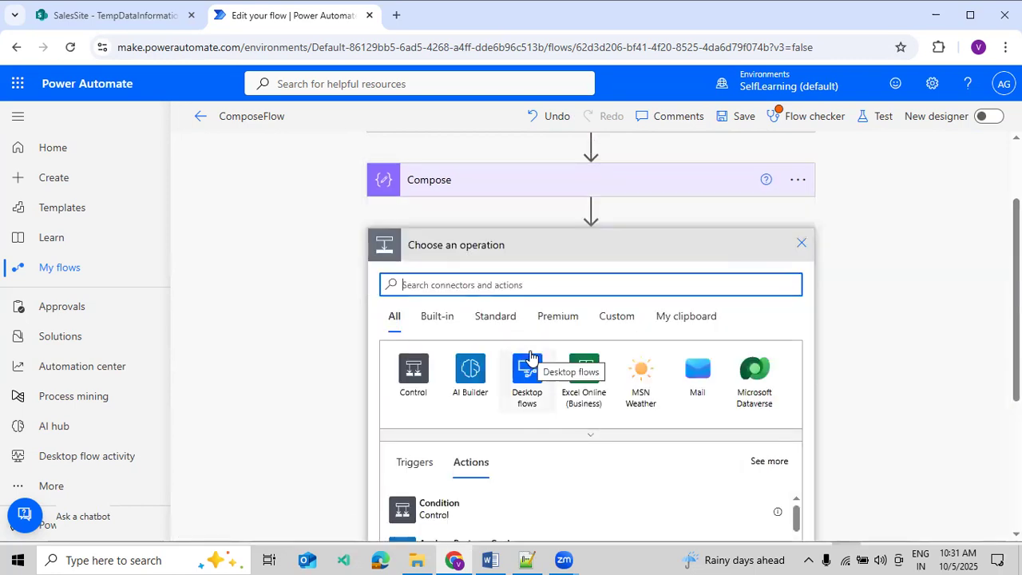
pyautogui.write('Compose')
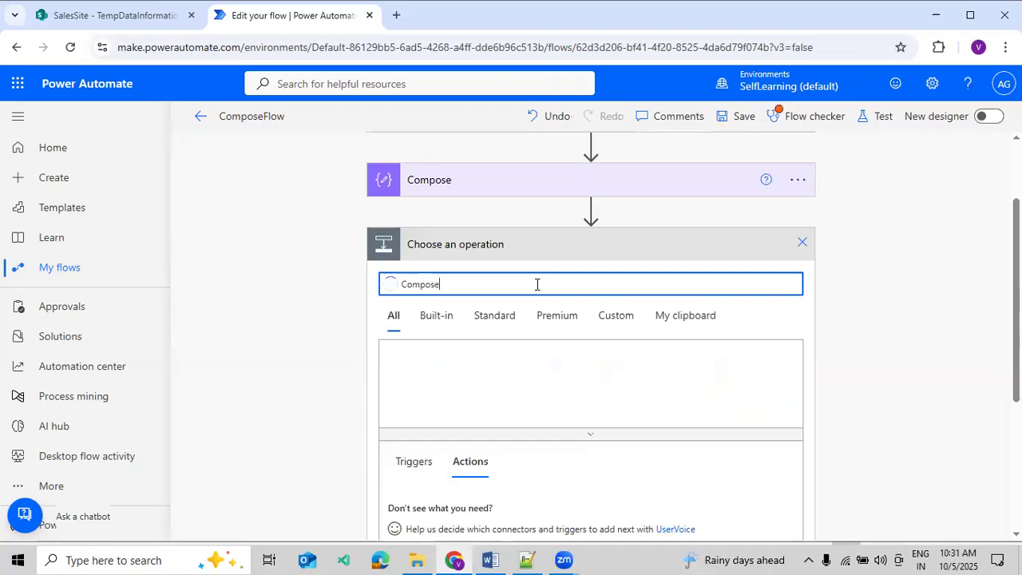
pyautogui.click(412, 375)
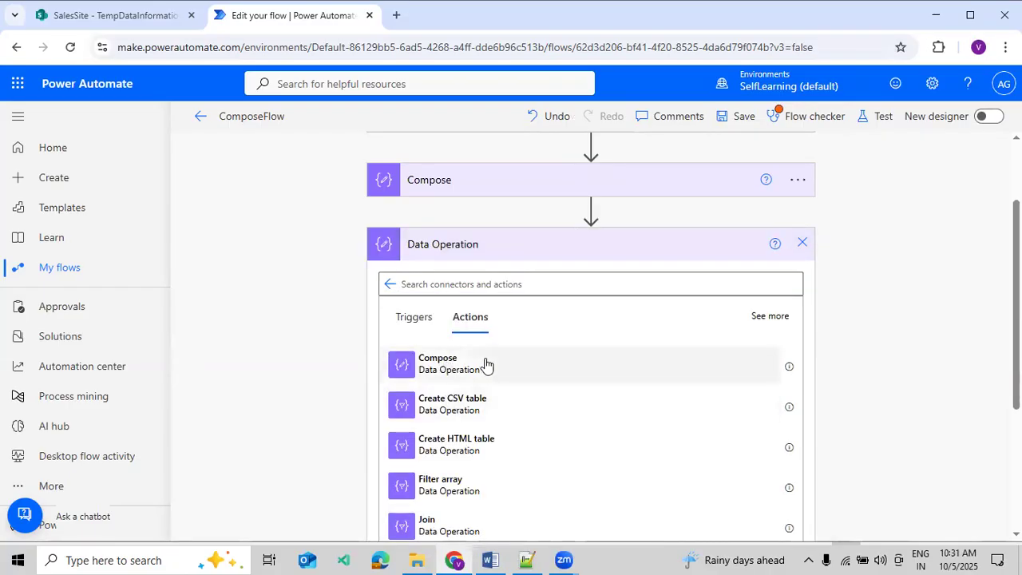
pyautogui.click(511, 366)
# Set the Inputs of Compose 2 to the body dynamic content from Get items, and expand the first Compose to check its source.
pyautogui.click(746, 329)
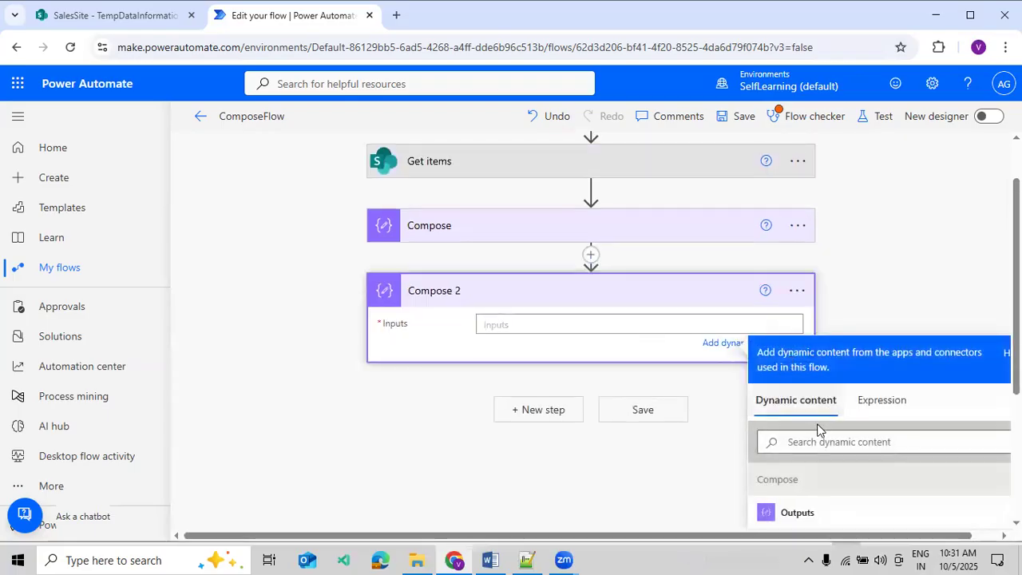
pyautogui.scroll(-1, 954, 426)
pyautogui.scroll(-2, 892, 460)
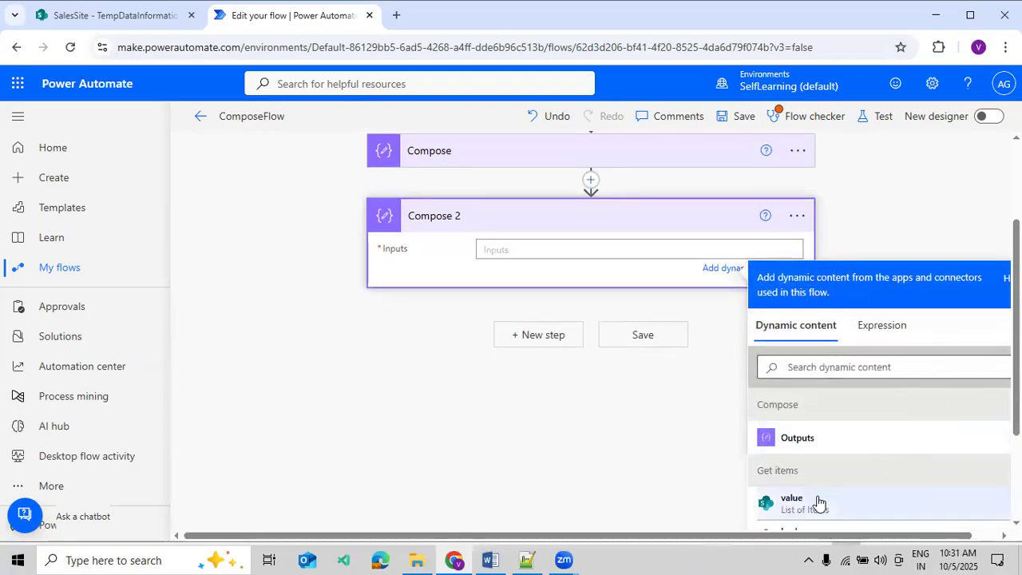
pyautogui.click(795, 466)
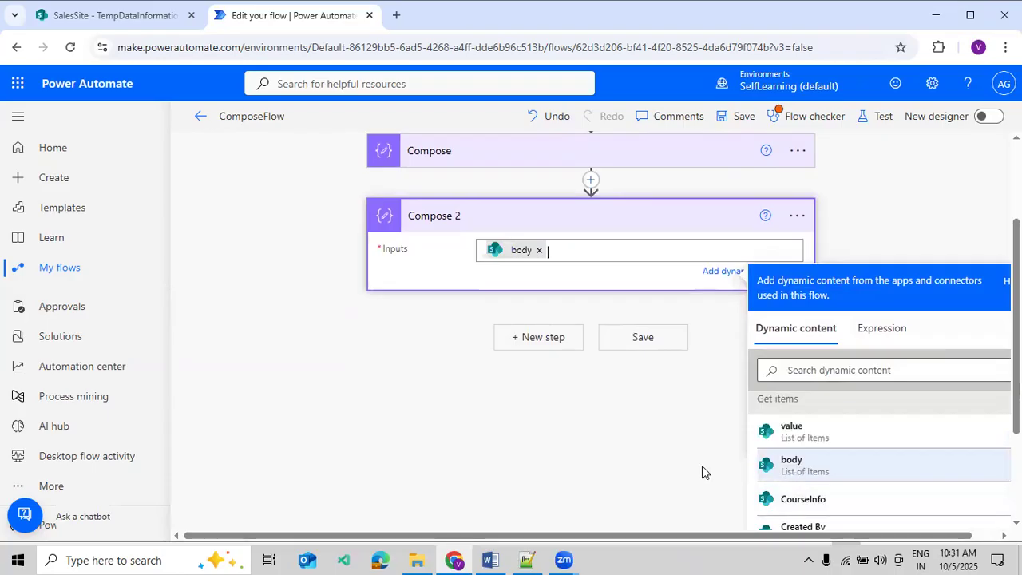
pyautogui.click(495, 382)
pyautogui.click(422, 239)
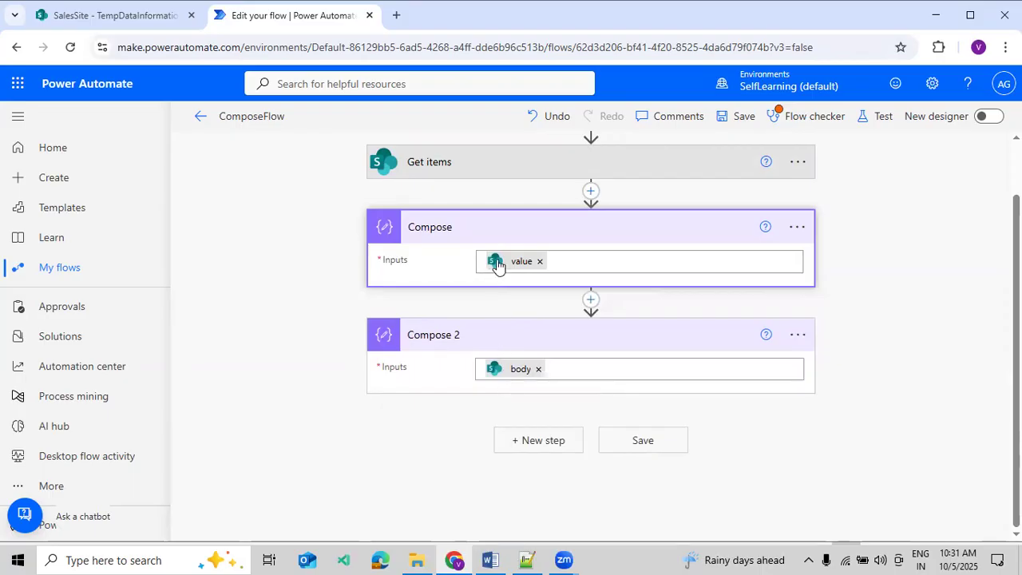
pyautogui.moveTo(498, 264)
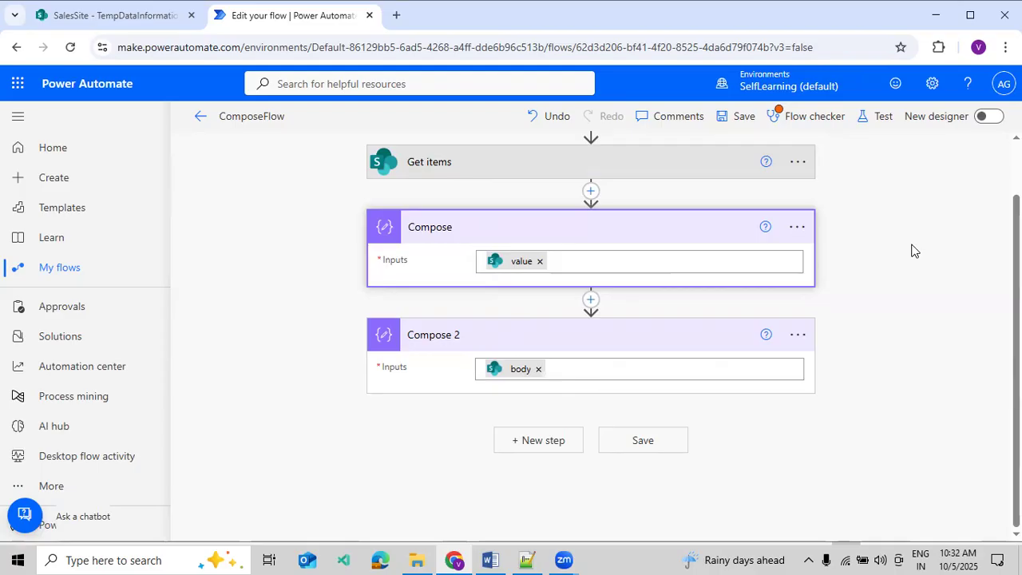
# Save ComposeFlow and run it as a manual test.
pyautogui.scroll(1, 911, 215)
pyautogui.click(880, 120)
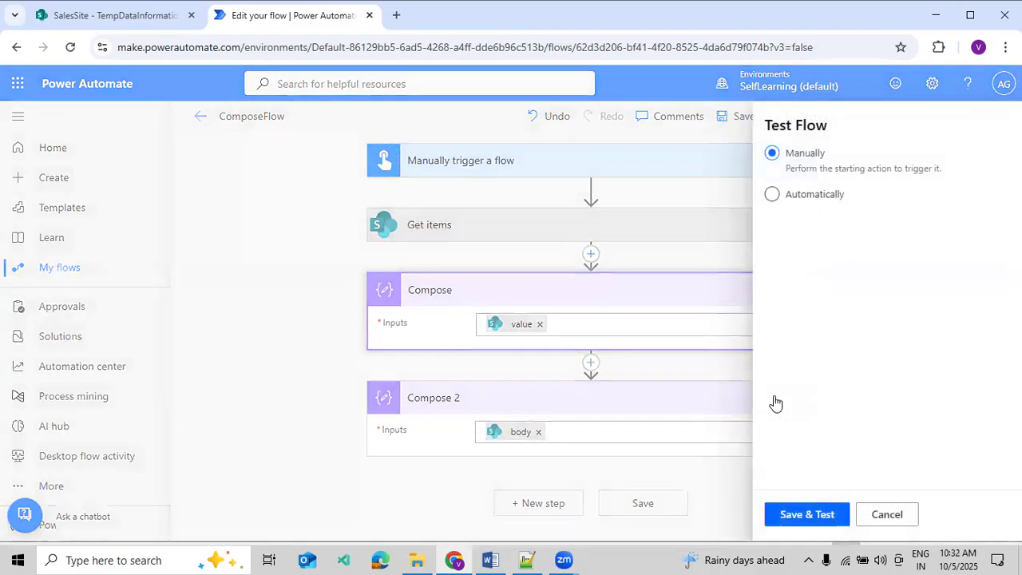
pyautogui.click(782, 515)
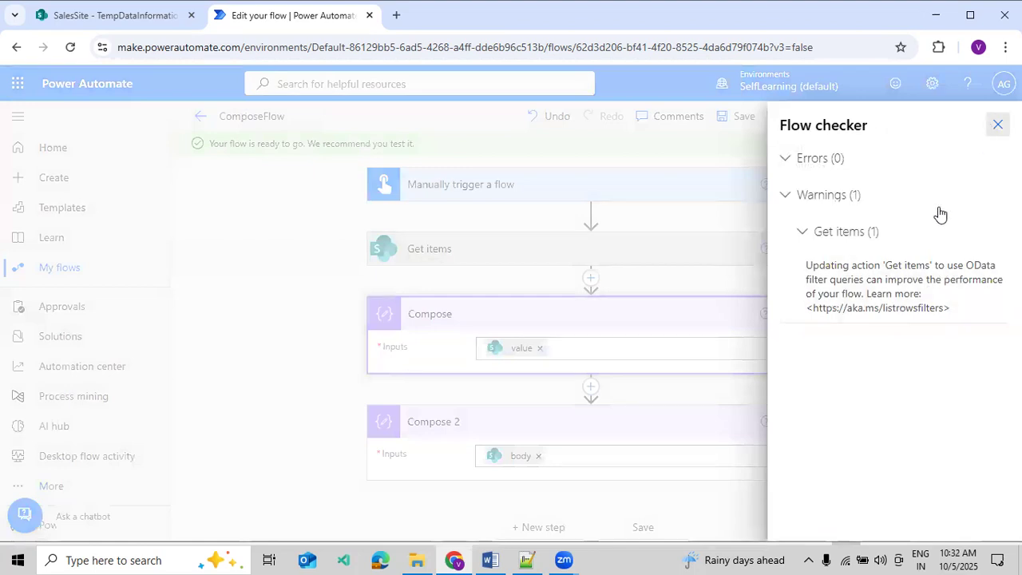
pyautogui.click(839, 520)
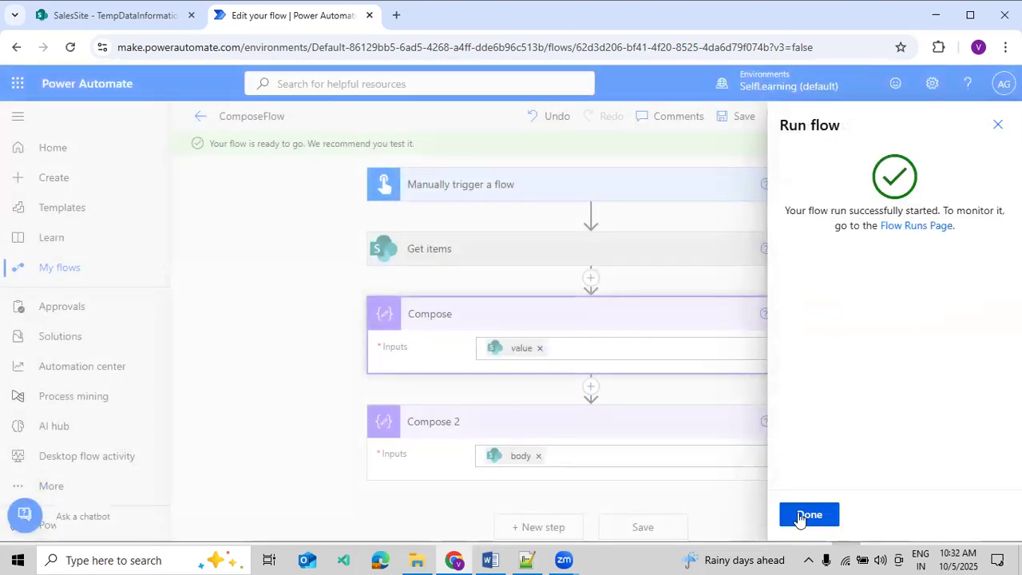
pyautogui.click(801, 515)
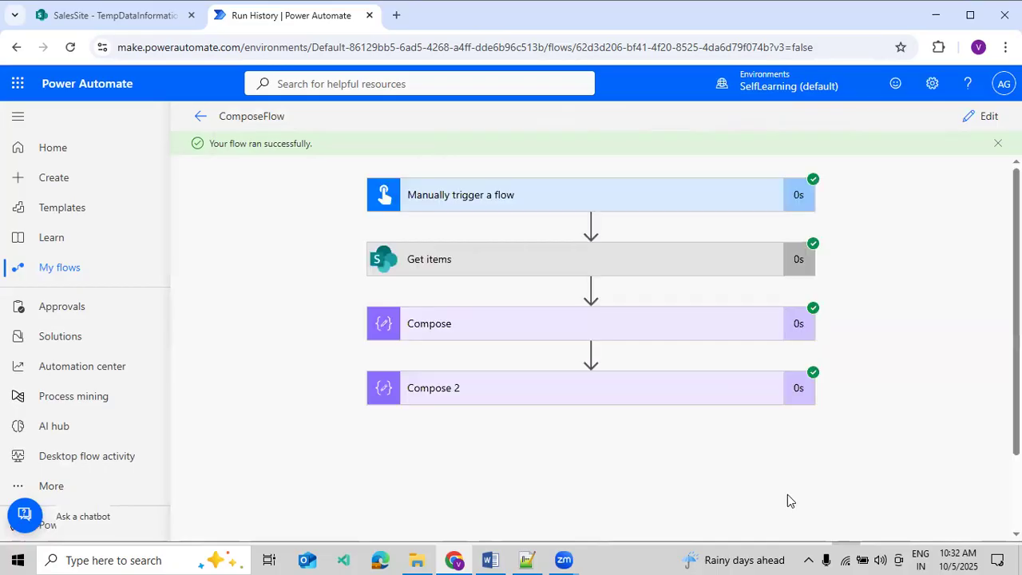
# Expand Compose in the run results and examine the array and object structure of its raw outputs.
pyautogui.click(723, 332)
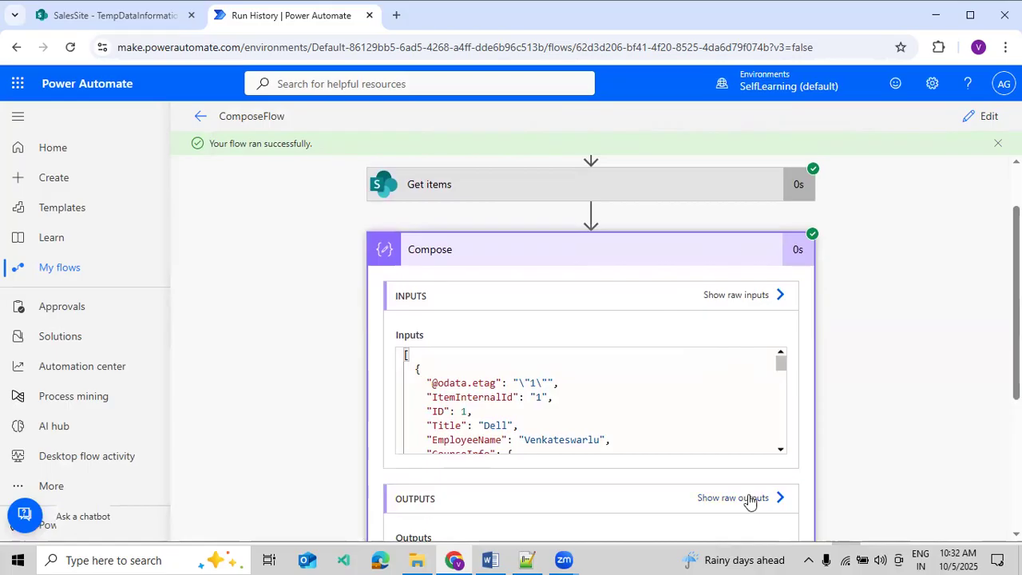
pyautogui.click(749, 503)
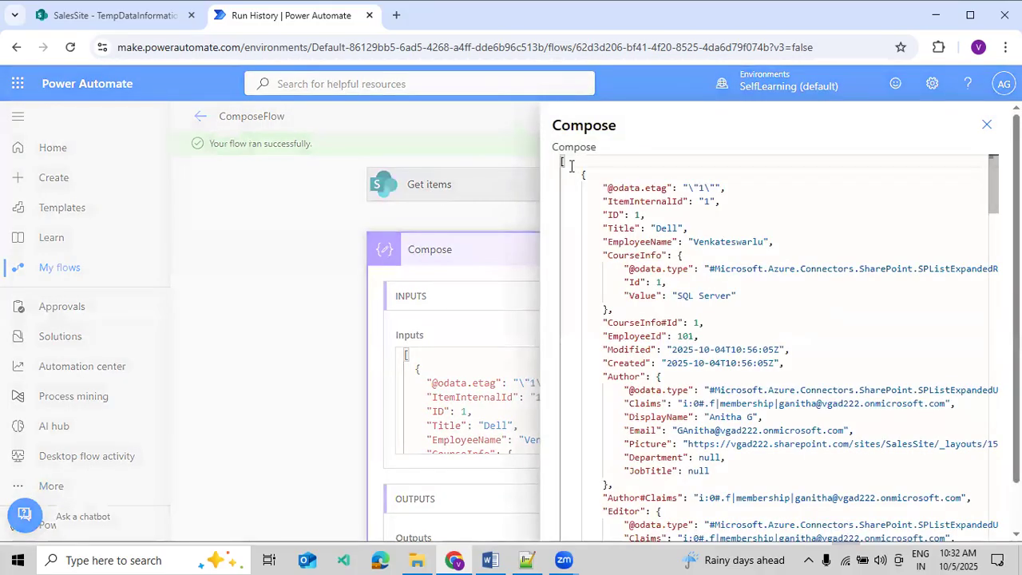
pyautogui.moveTo(571, 198); pyautogui.dragTo(648, 419)
pyautogui.scroll(-5, 651, 421)
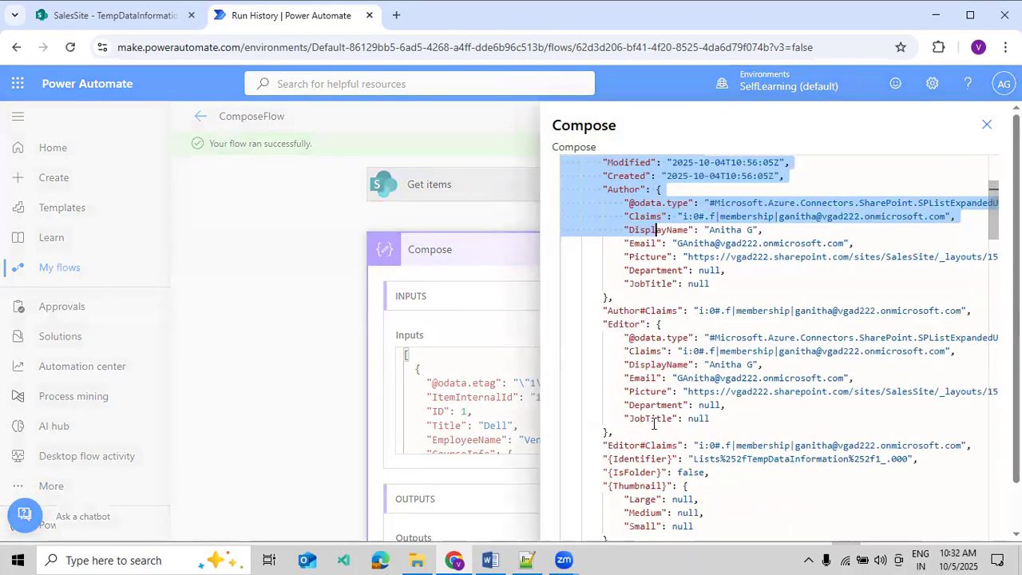
pyautogui.scroll(-6, 653, 424)
pyautogui.scroll(8, 653, 423)
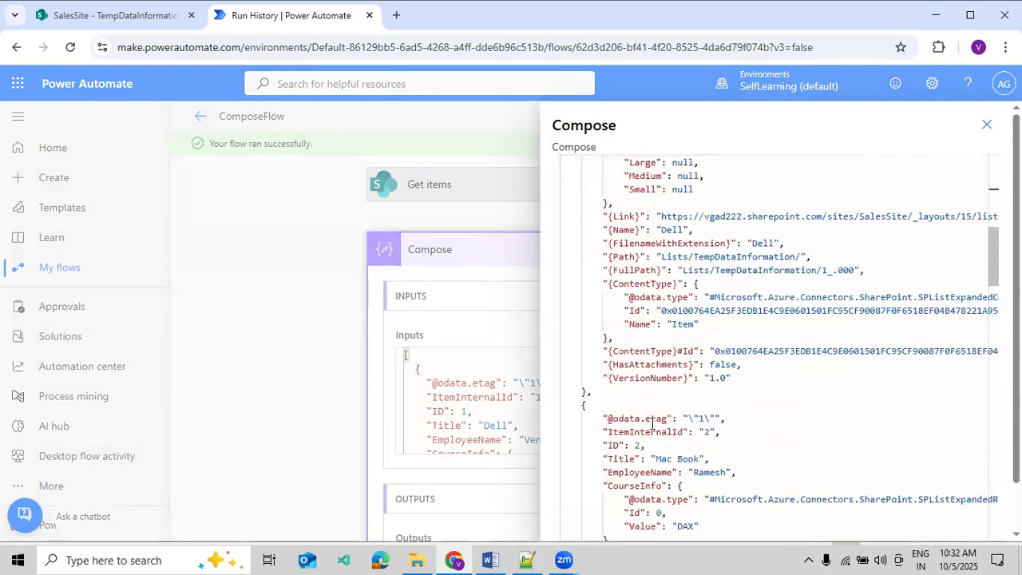
pyautogui.scroll(3, 652, 423)
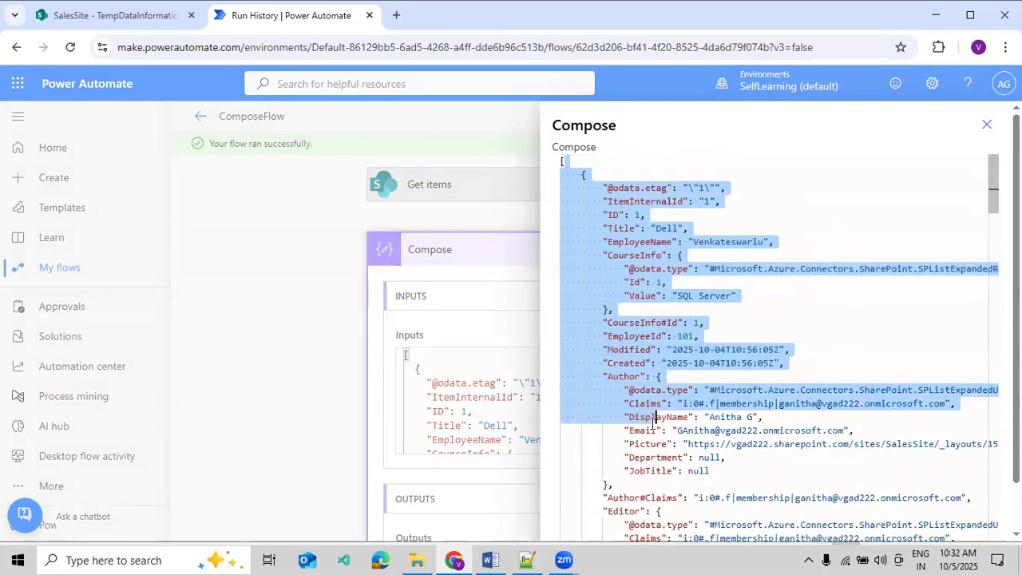
pyautogui.click(577, 184)
pyautogui.click(554, 161)
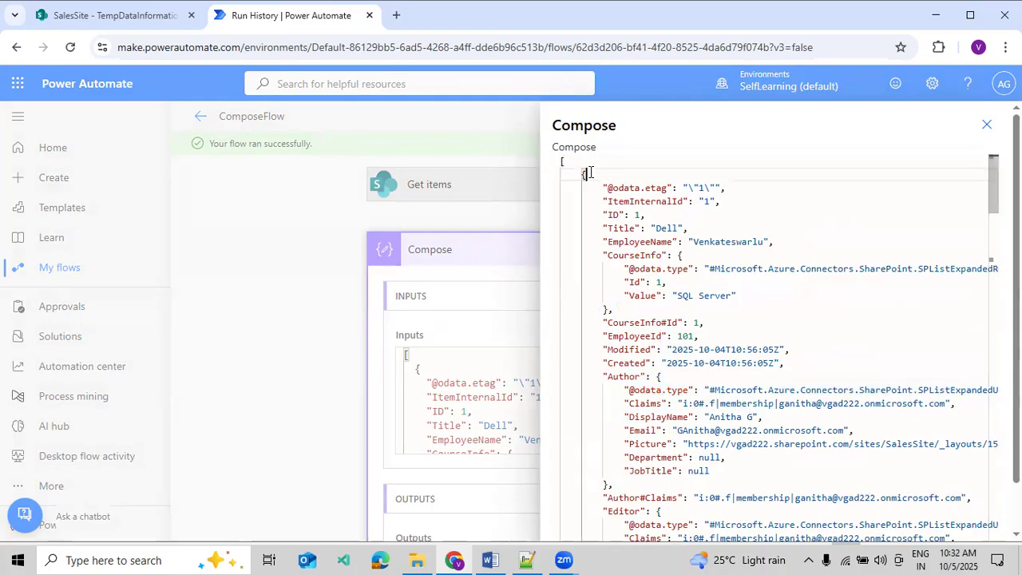
# Examine the successive item objects in the raw outputs of Compose, then close the output view.
pyautogui.scroll(-4, 703, 326)
pyautogui.scroll(-5, 702, 326)
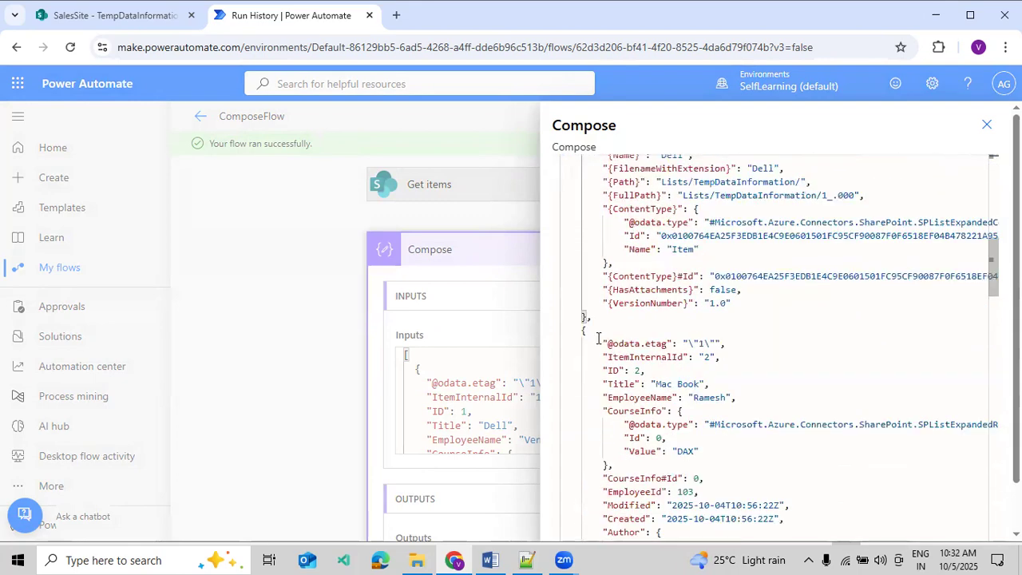
pyautogui.scroll(-5, 603, 337)
pyautogui.scroll(-6, 603, 337)
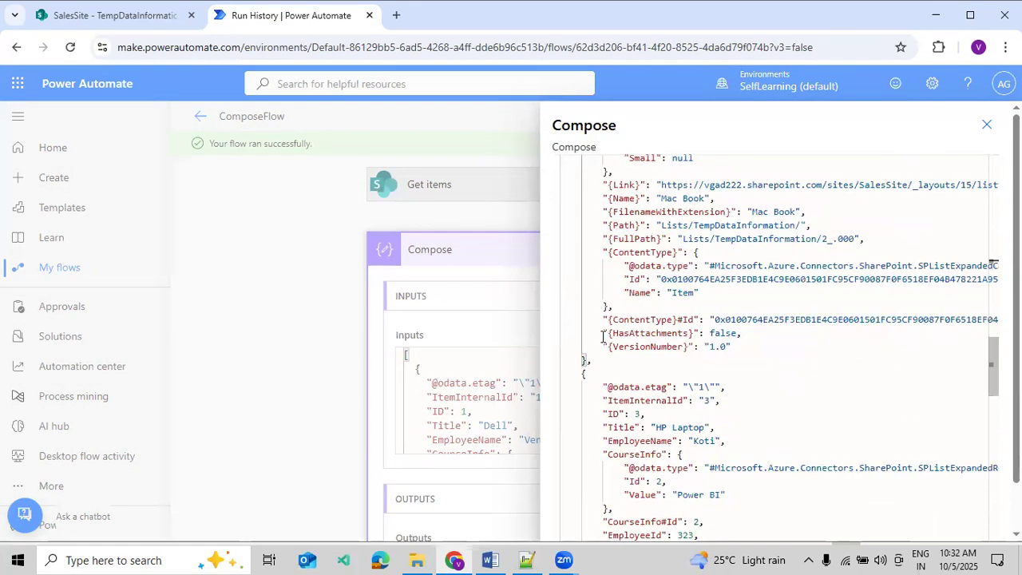
pyautogui.scroll(-5, 601, 374)
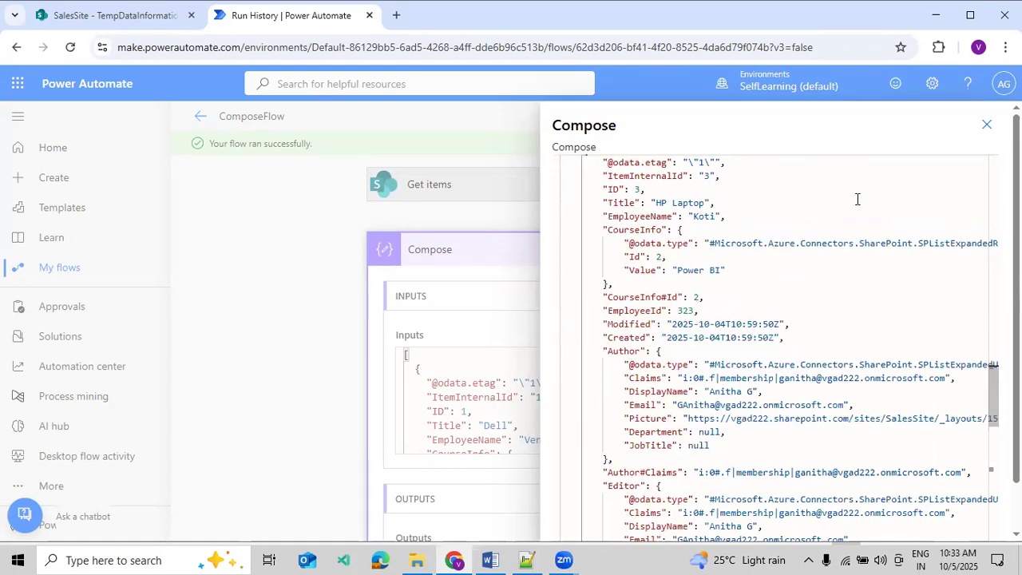
pyautogui.moveTo(993, 397); pyautogui.dragTo(993, 184)
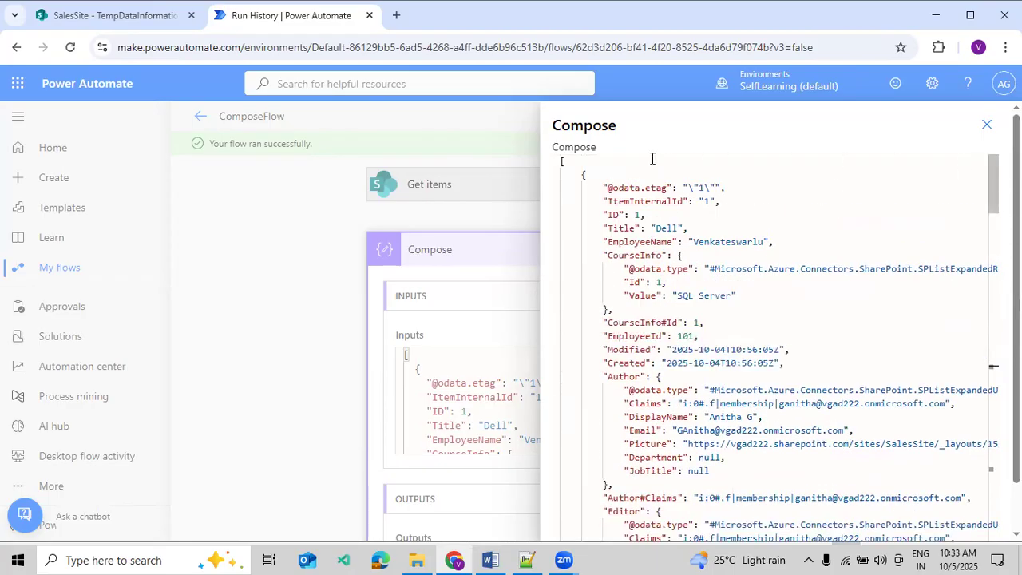
pyautogui.click(989, 124)
# Expand Compose 2 in the run results and examine its raw outputs from the opening brace to the closing one.
pyautogui.scroll(-3, 915, 334)
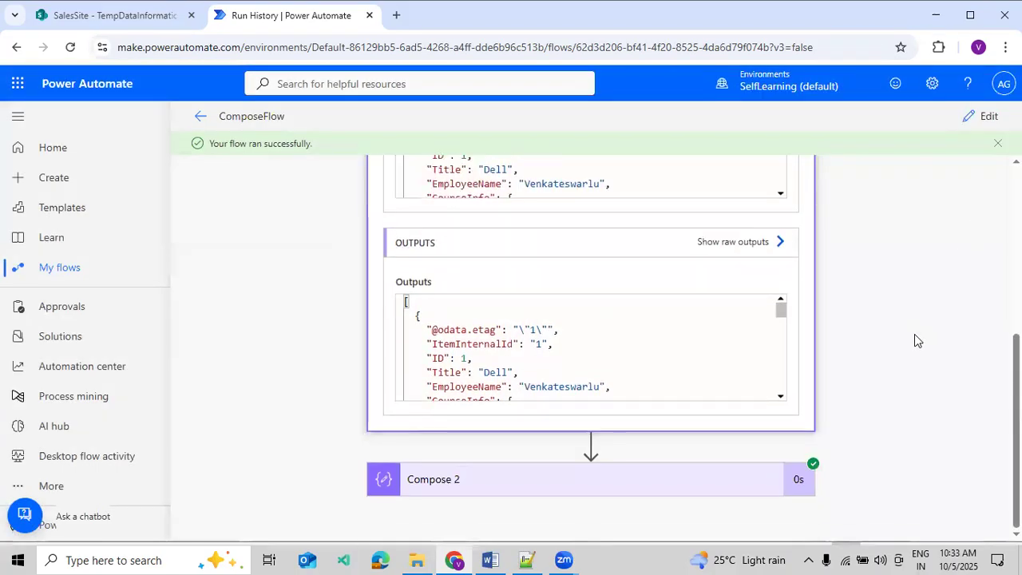
pyautogui.click(703, 480)
pyautogui.scroll(-5, 734, 456)
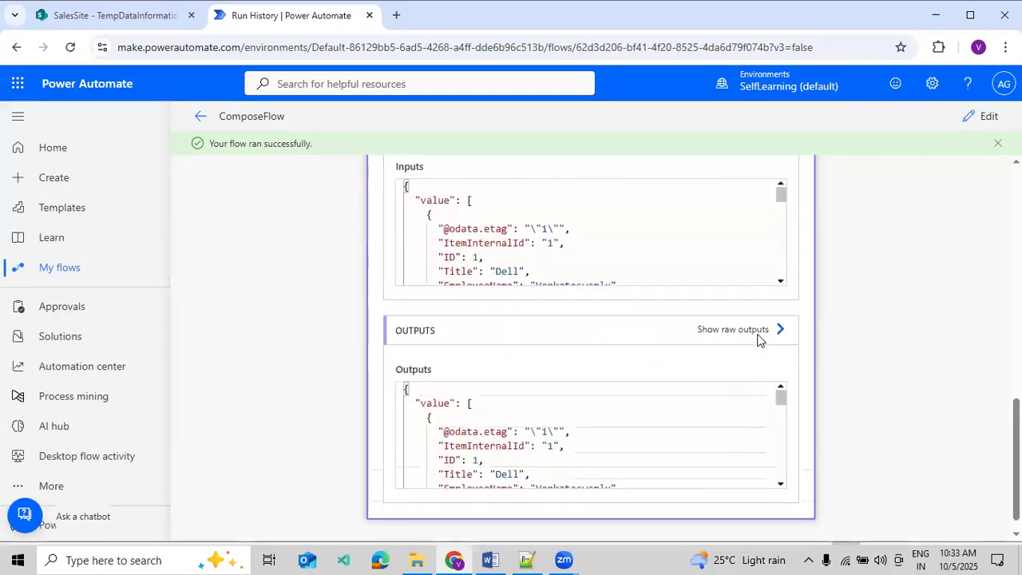
pyautogui.click(755, 335)
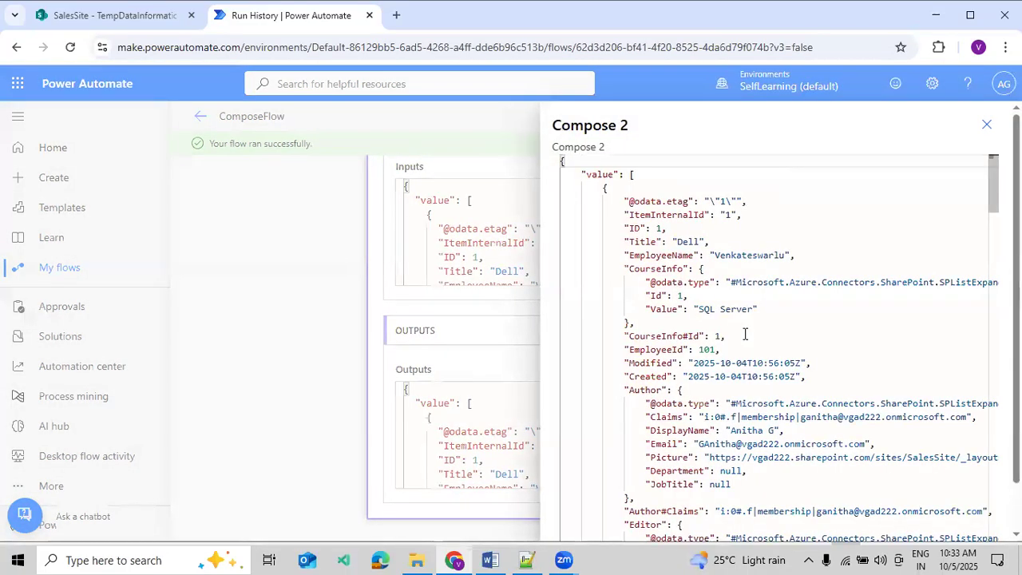
pyautogui.click(575, 166)
pyautogui.moveTo(994, 192); pyautogui.dragTo(966, 559)
pyautogui.scroll(-1, 848, 430)
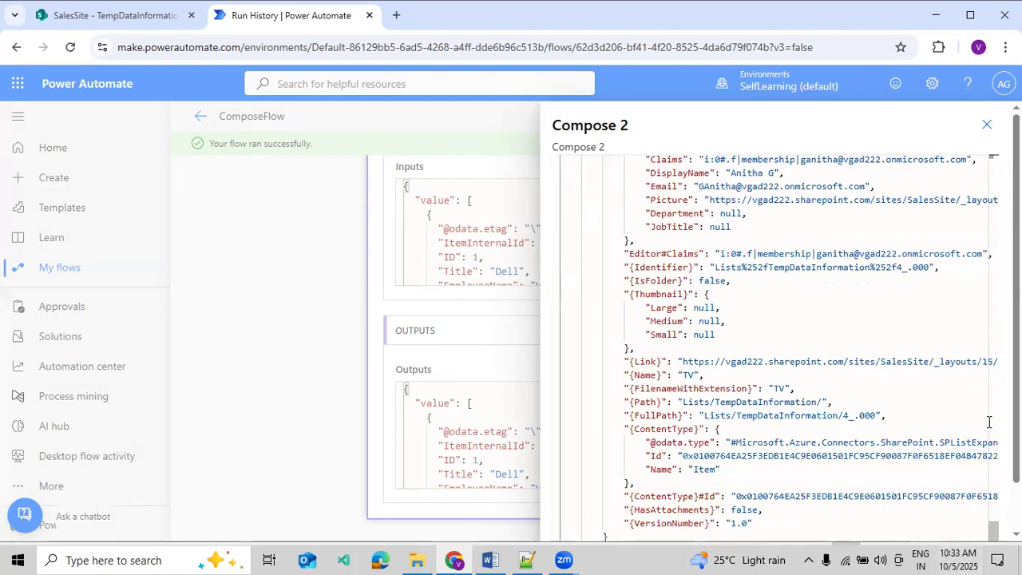
pyautogui.scroll(-2, 989, 431)
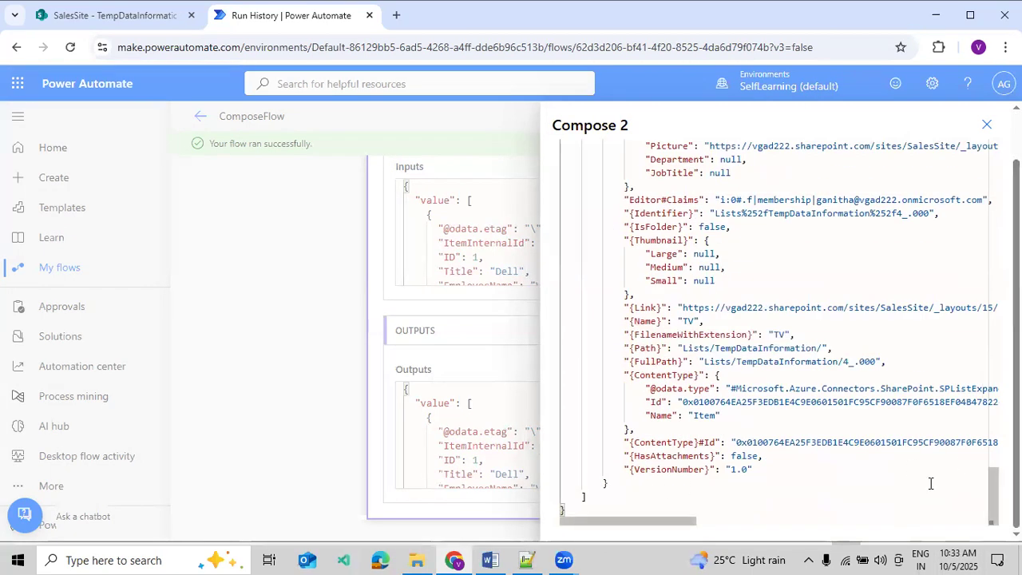
pyautogui.moveTo(990, 493); pyautogui.dragTo(942, 119)
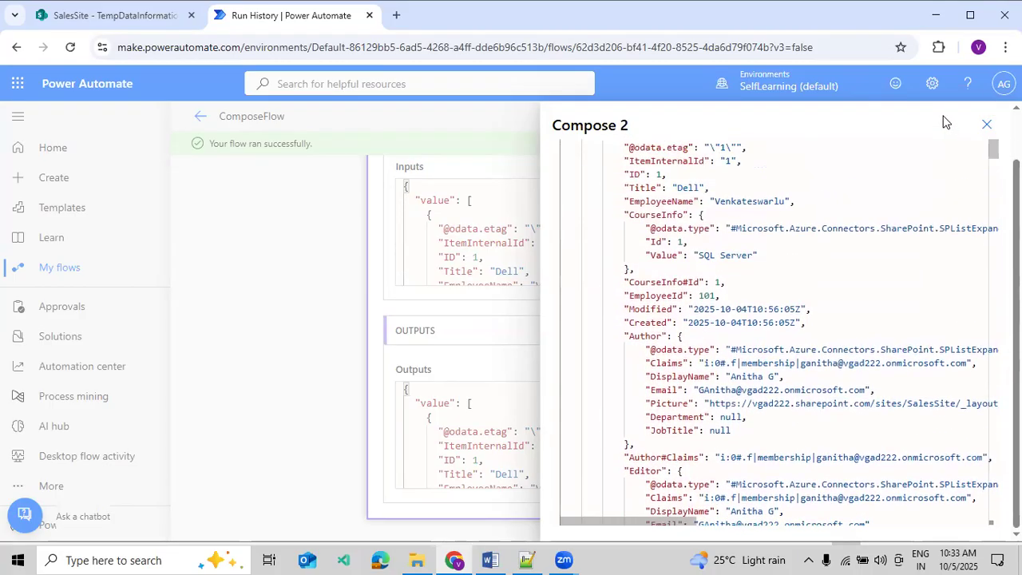
pyautogui.scroll(3, 969, 191)
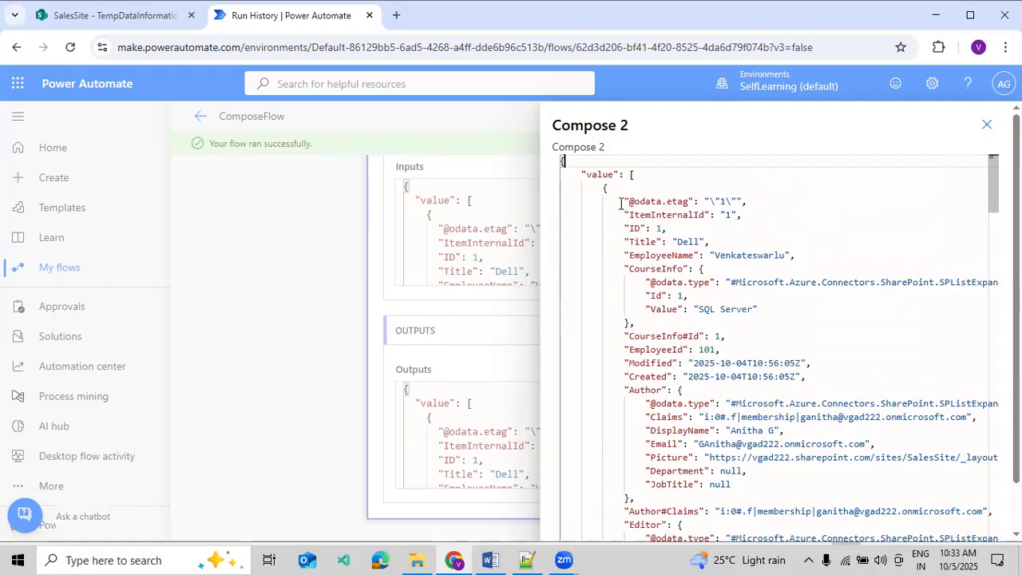
# Compare the first object's fields from ID to EmployeeId with the Dell row in the SharePoint TempDataInformation list.
pyautogui.moveTo(621, 227); pyautogui.dragTo(741, 353)
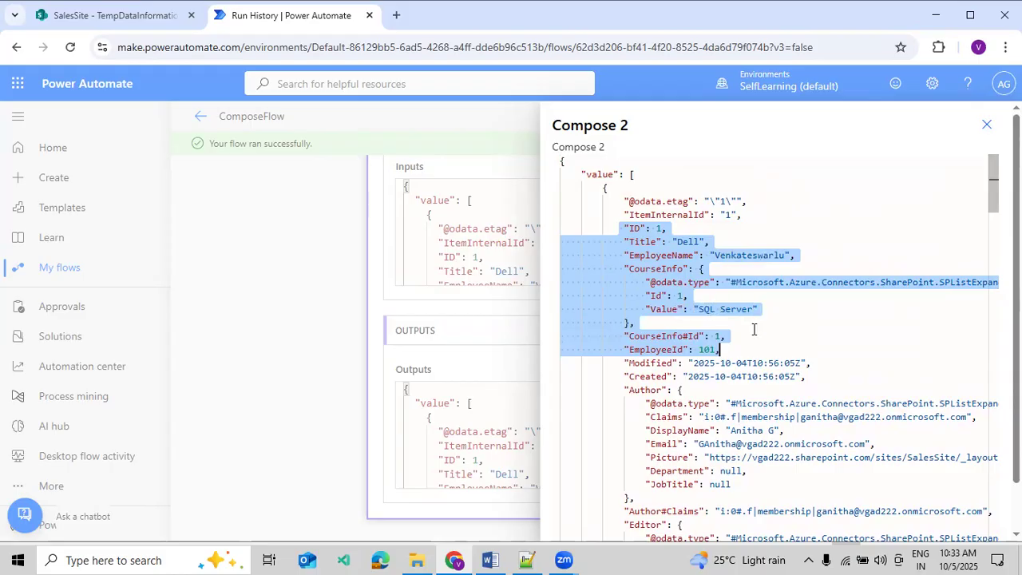
pyautogui.click(112, 16)
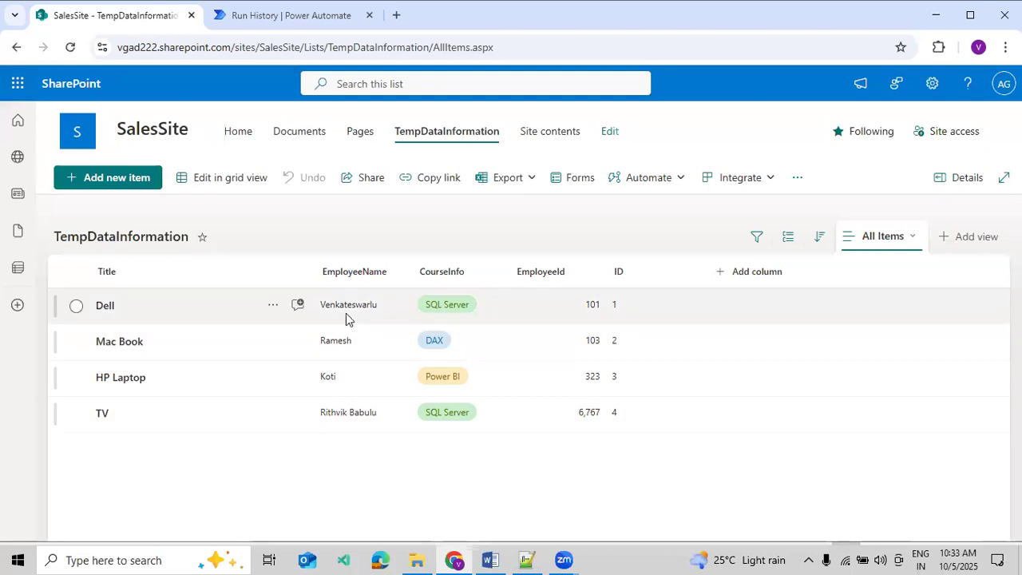
pyautogui.click(428, 309)
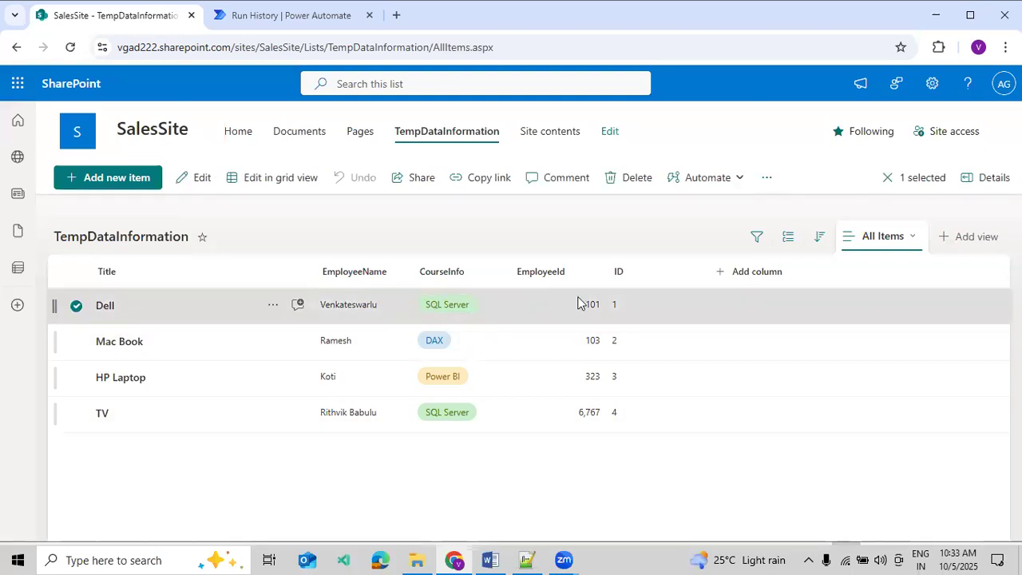
pyautogui.click(239, 23)
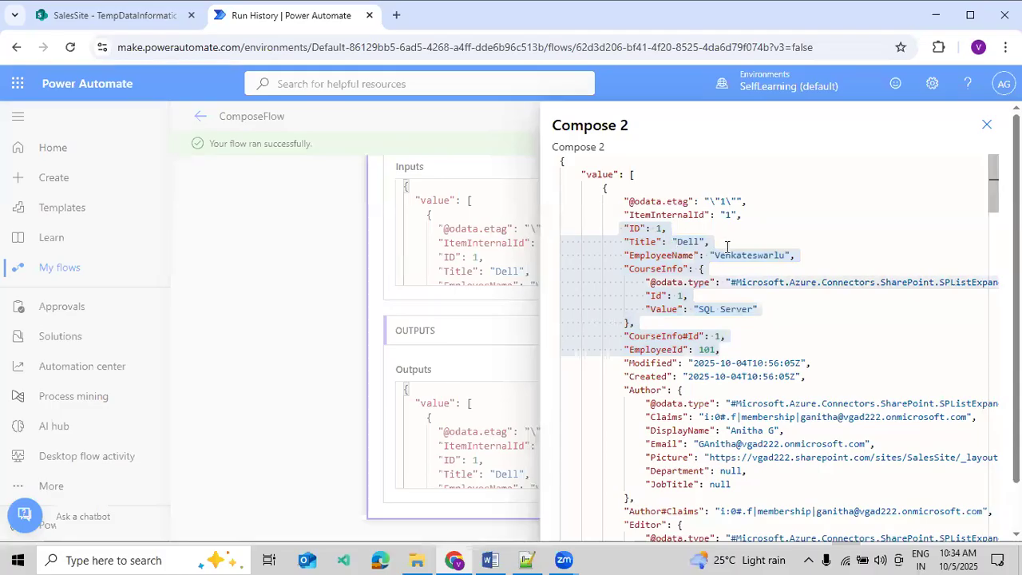
# Compare the second object's Title, EmployeeName, CourseInfo and EmployeeId fields with the Mac Book row in the SharePoint list.
pyautogui.scroll(-8, 707, 344)
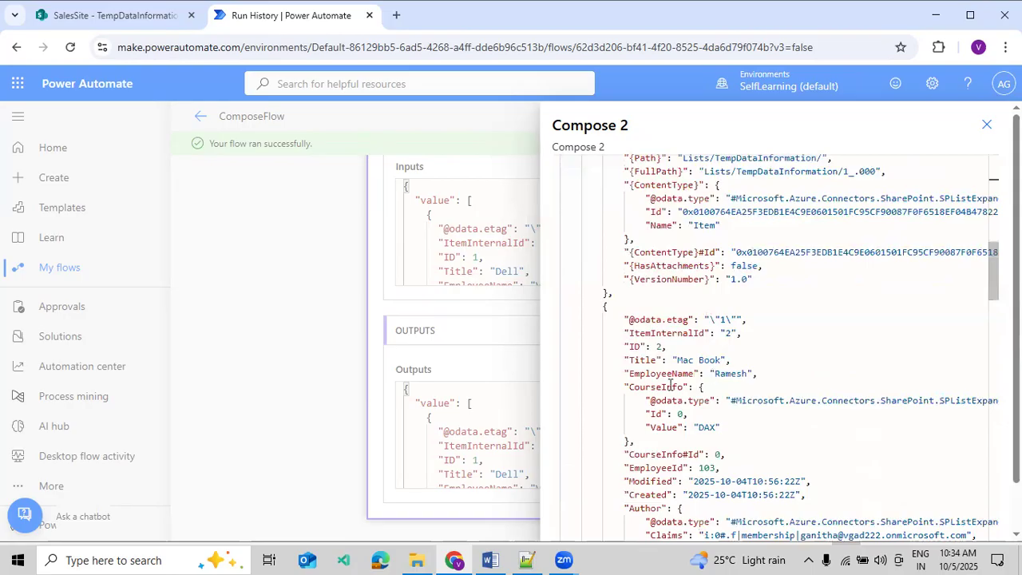
pyautogui.moveTo(590, 355); pyautogui.dragTo(780, 465)
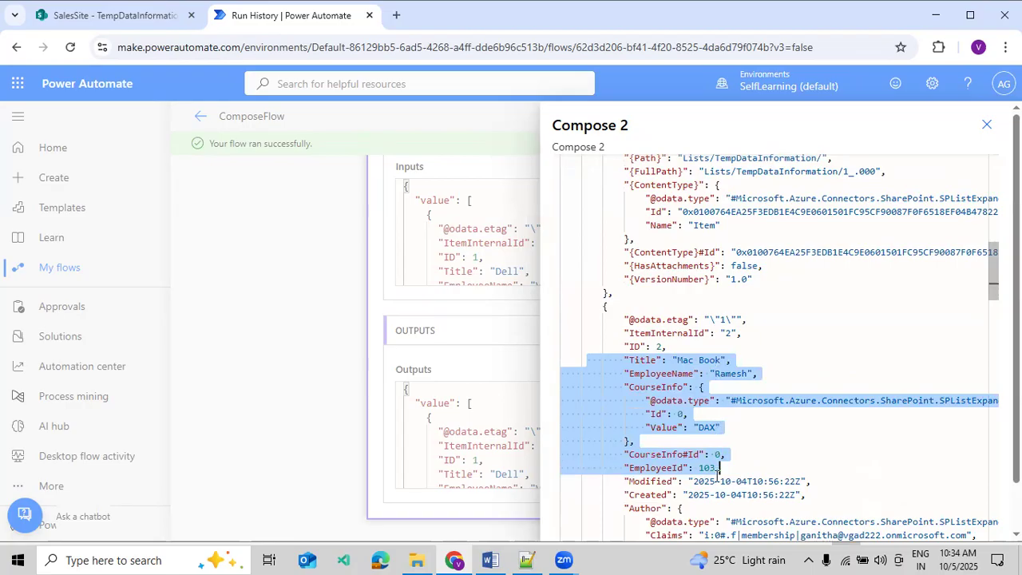
pyautogui.click(157, 16)
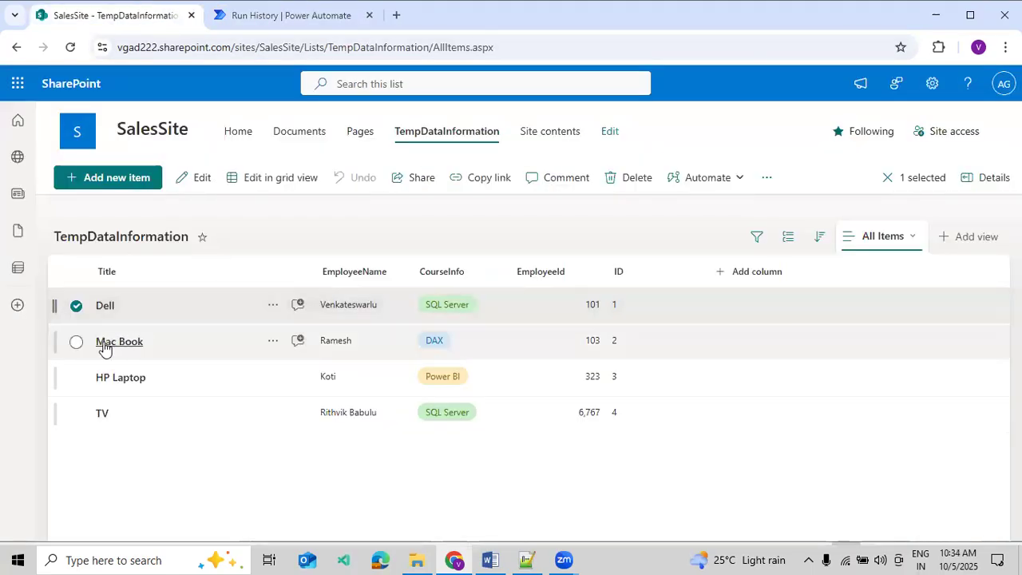
pyautogui.click(76, 342)
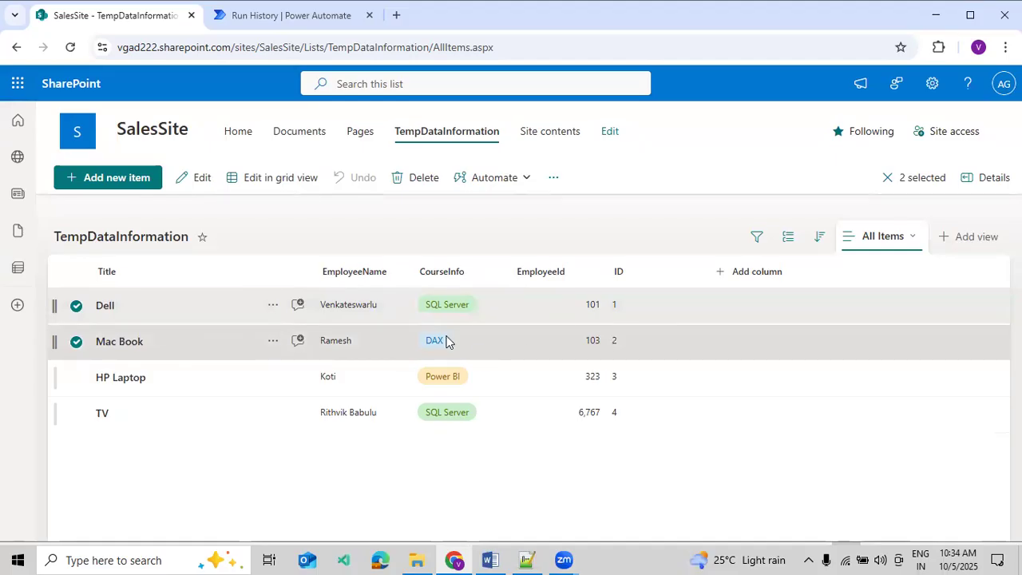
pyautogui.click(263, 23)
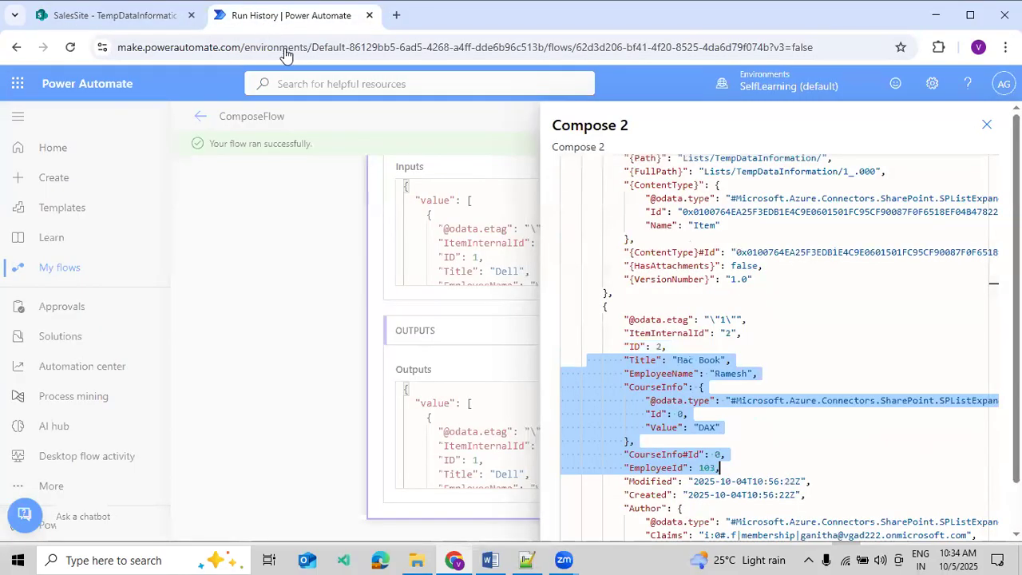
# Examine the metadata of the Mac Book and HP Laptop objects in the Compose 2 raw outputs, then close the output view.
pyautogui.scroll(-5, 719, 300)
pyautogui.scroll(-10, 721, 300)
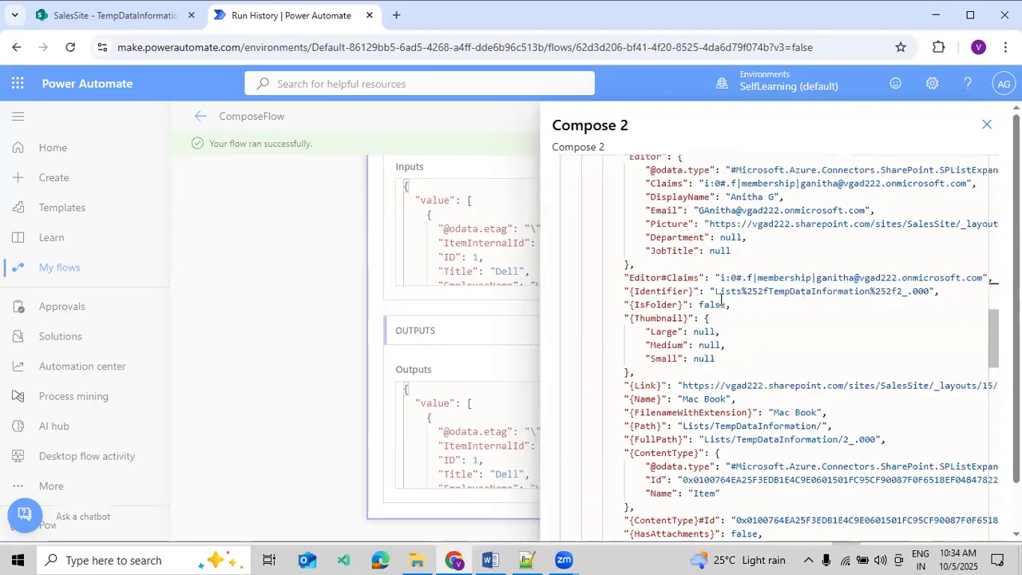
pyautogui.scroll(-5, 726, 294)
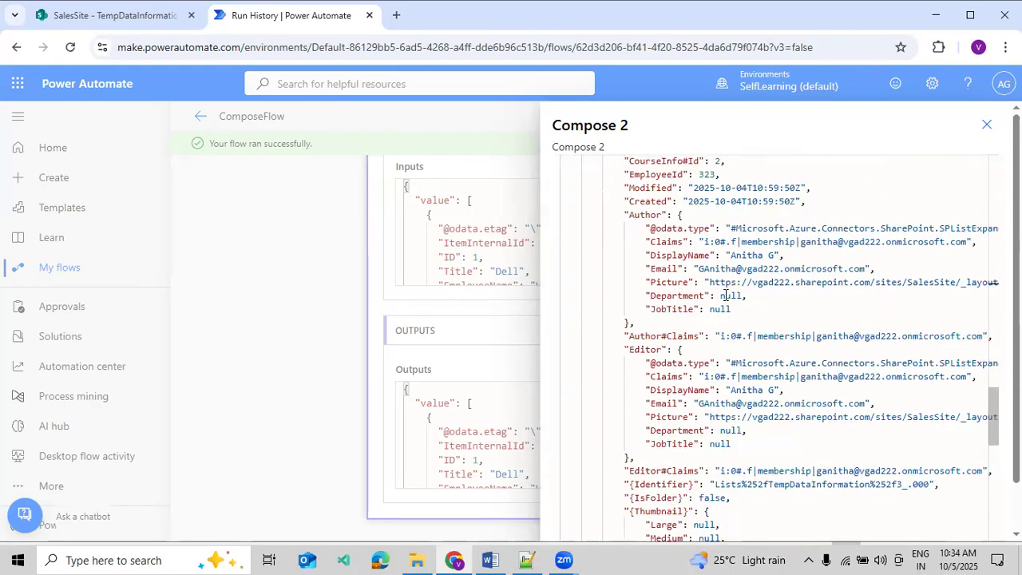
pyautogui.moveTo(649, 186); pyautogui.dragTo(757, 362)
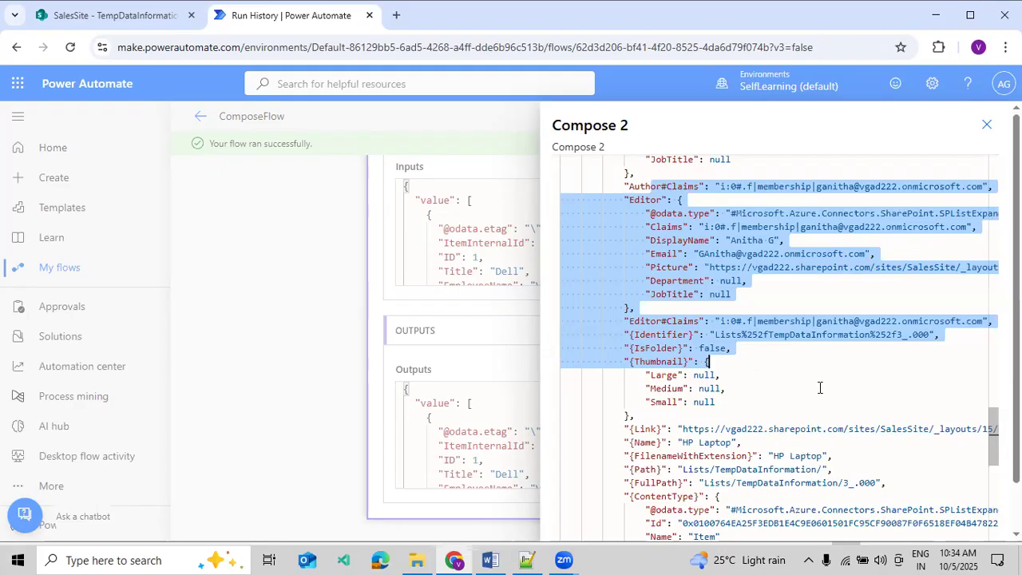
pyautogui.scroll(3, 820, 387)
pyautogui.click(989, 126)
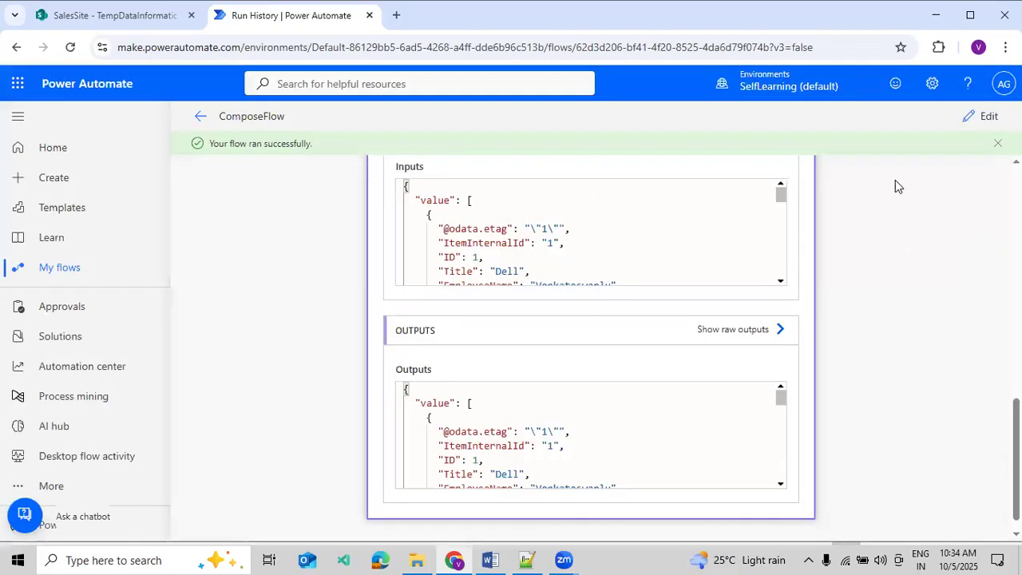
# Reopen ComposeFlow for editing and review the Get items settings that feed the two Compose actions.
pyautogui.click(982, 116)
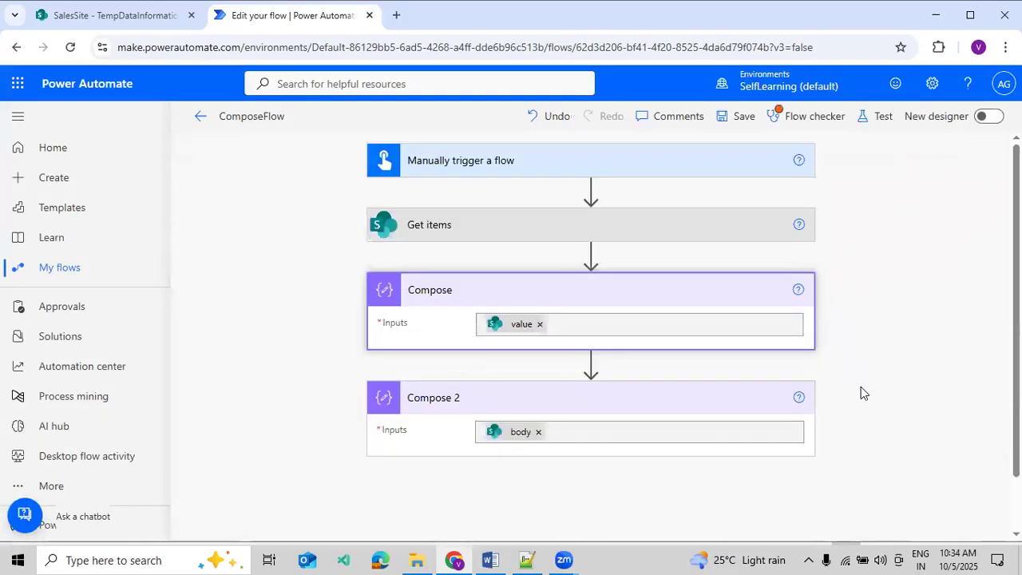
pyautogui.click(511, 226)
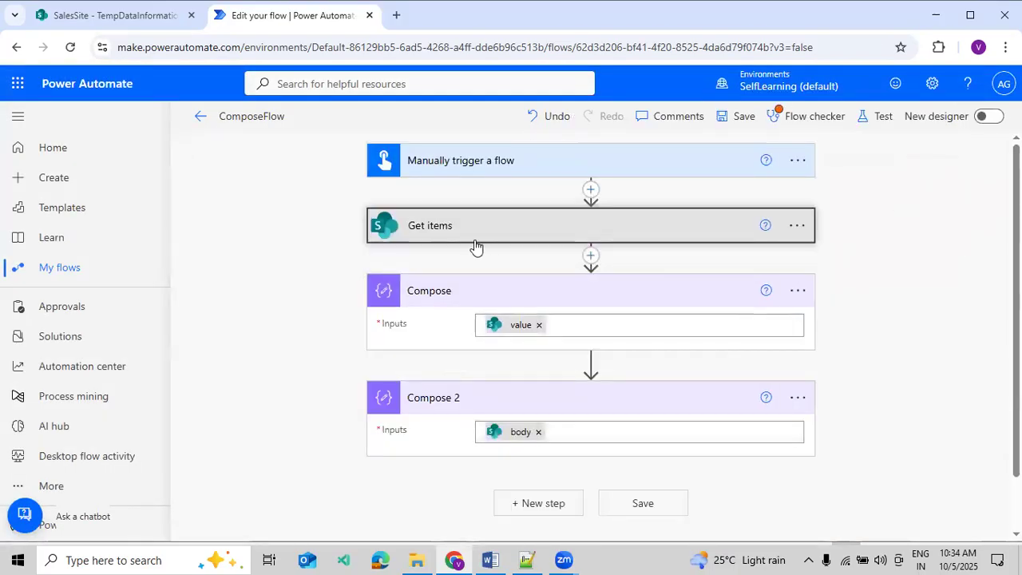
pyautogui.click(475, 240)
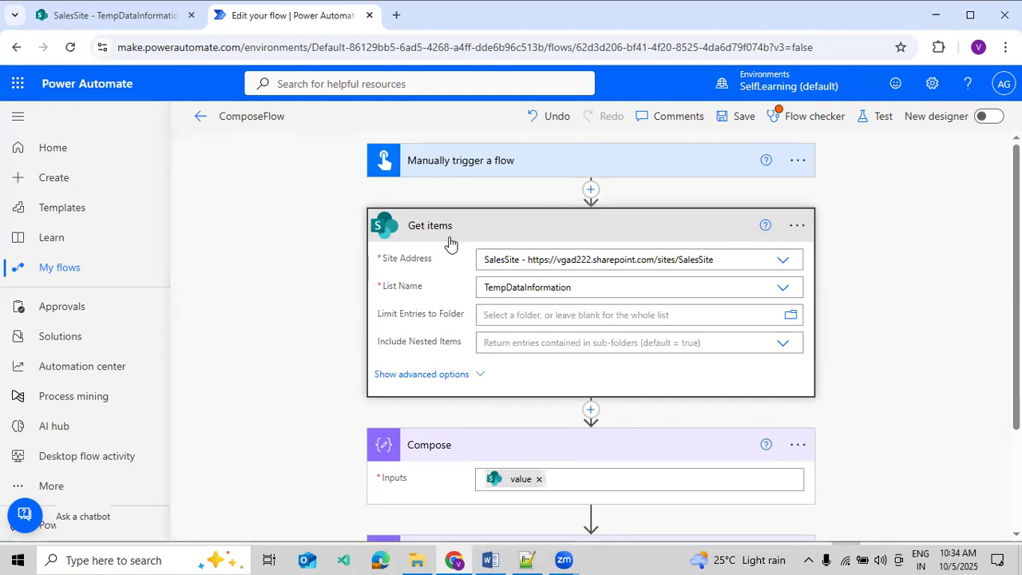
pyautogui.click(449, 243)
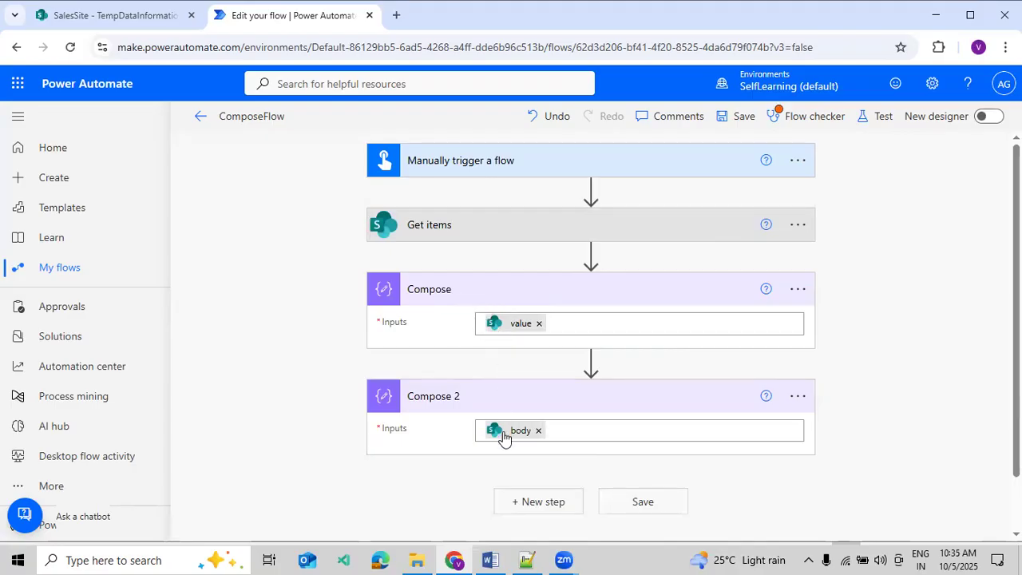
pyautogui.moveTo(494, 322)
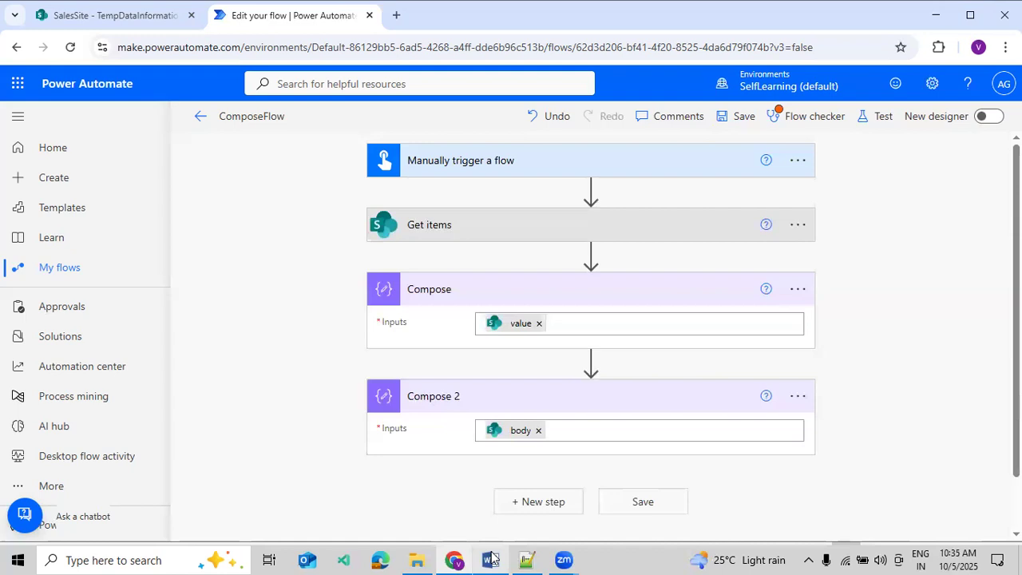
# Switch to the Power Automate Running Notes document in Word, look back through the notes, and return to the flow in Chrome.
pyautogui.moveTo(493, 558)
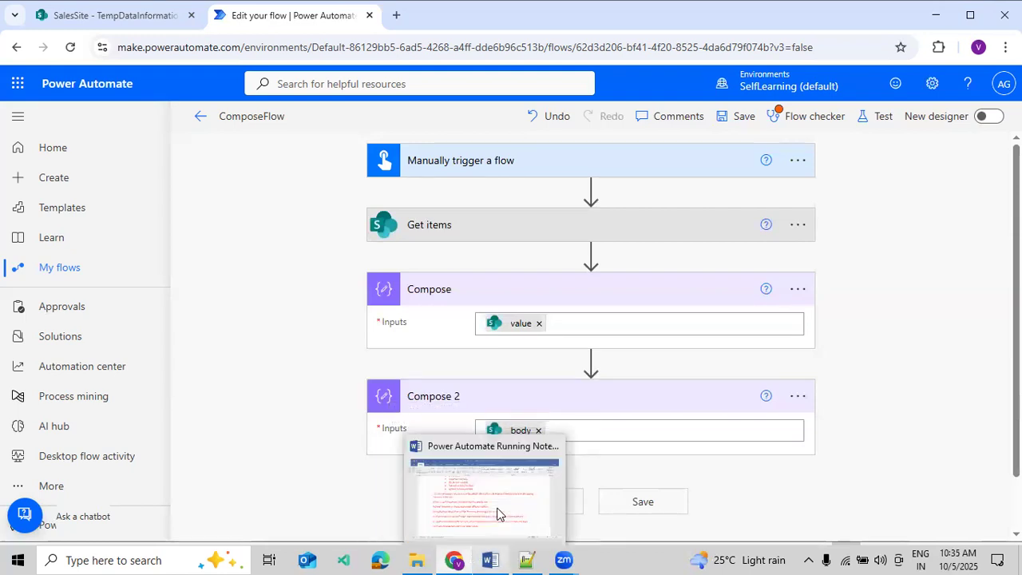
pyautogui.click(473, 527)
pyautogui.scroll(10, 495, 345)
pyautogui.scroll(15, 495, 345)
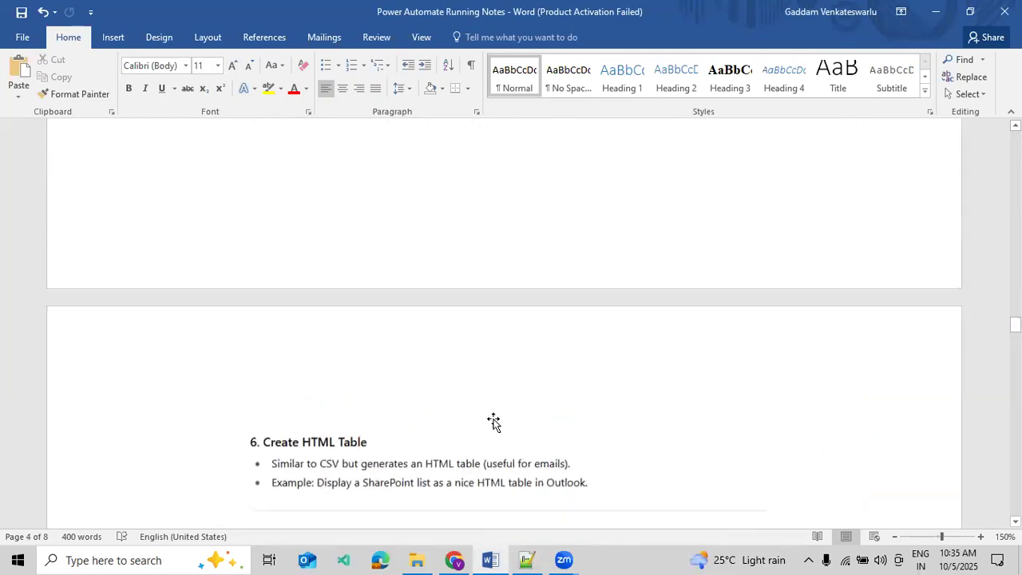
pyautogui.click(453, 560)
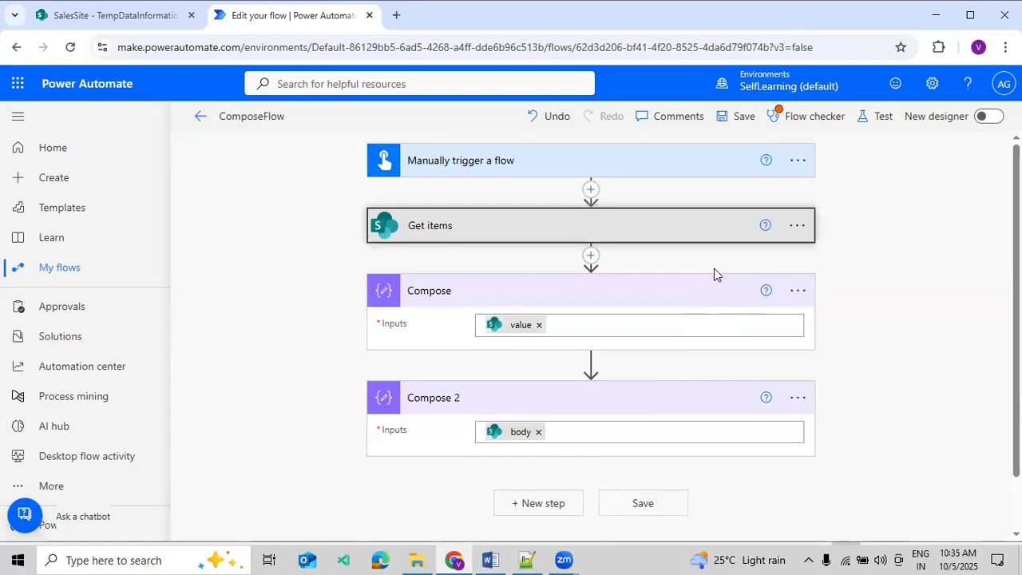
# Delete the Compose 2 action from the flow and confirm the deletion.
pyautogui.click(591, 256)
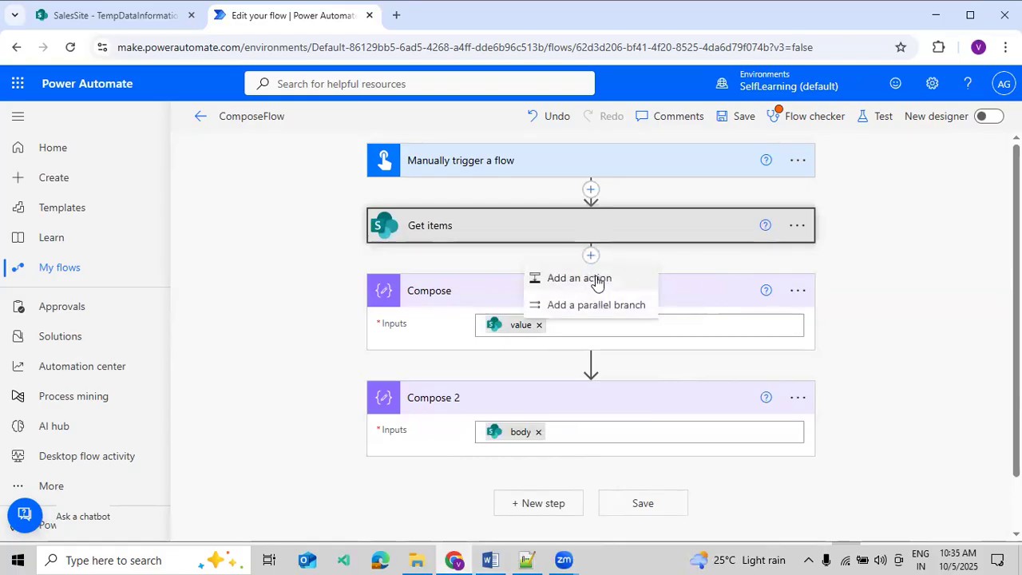
pyautogui.click(797, 398)
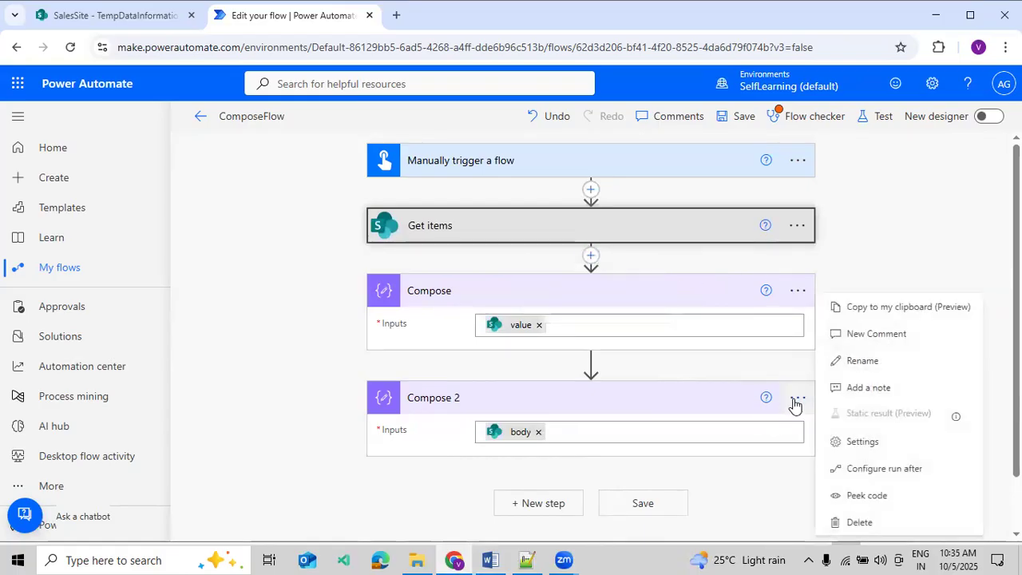
pyautogui.click(831, 522)
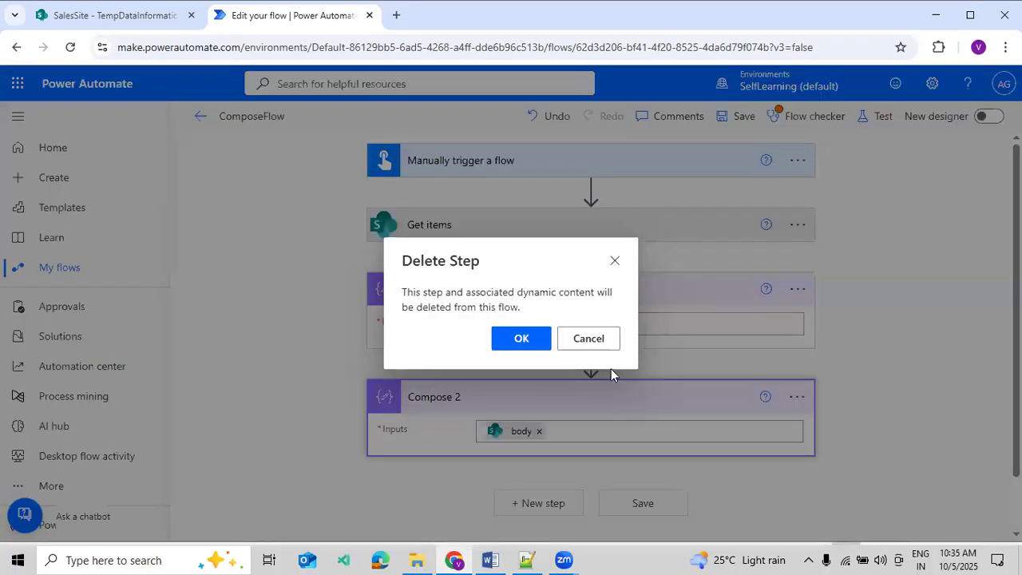
pyautogui.click(539, 345)
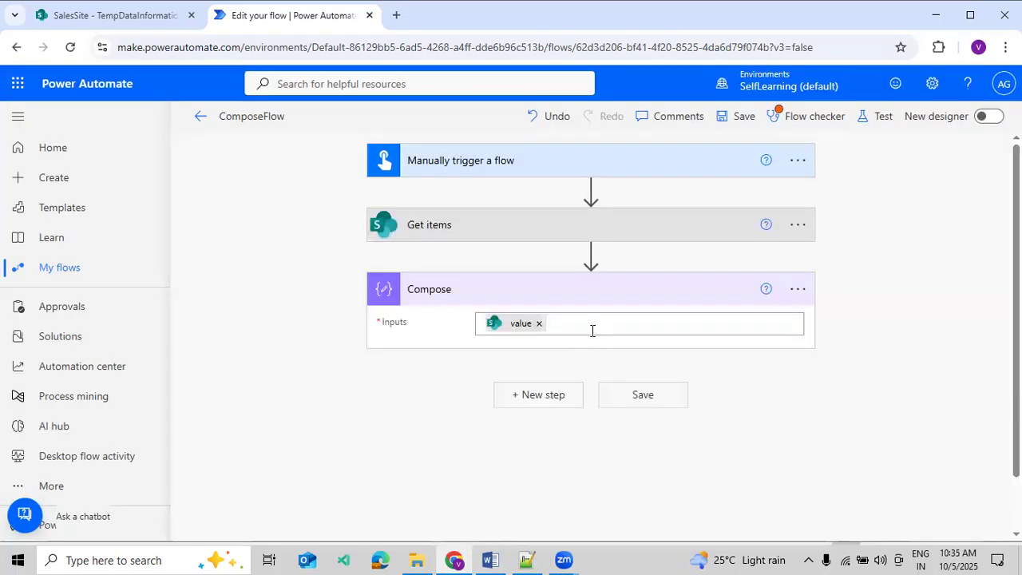
# Insert a new action between Get items and Compose, search for "Data Operations", and browse the Data Operation connector's actions.
pyautogui.click(591, 255)
pyautogui.click(588, 277)
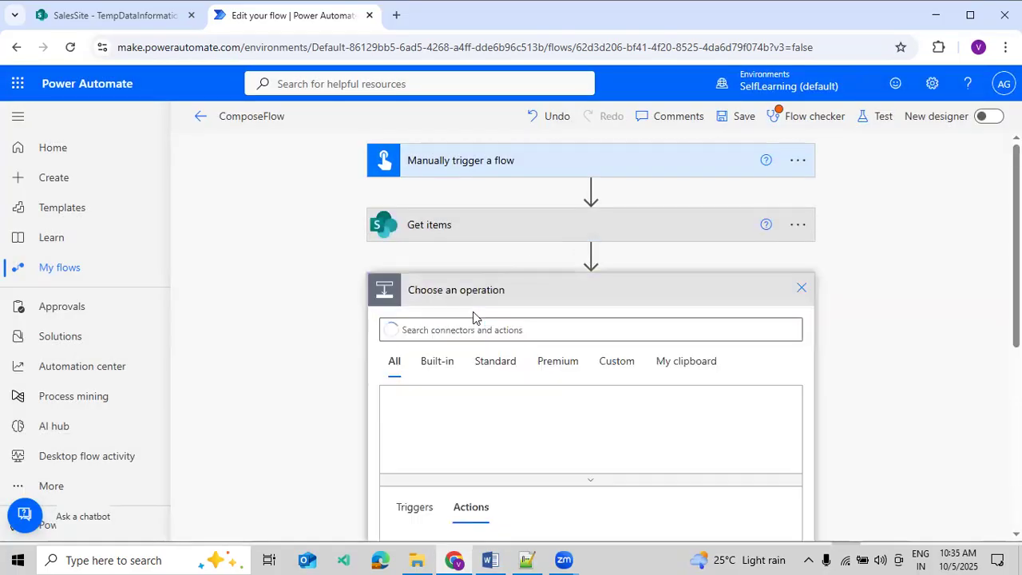
pyautogui.write('D')
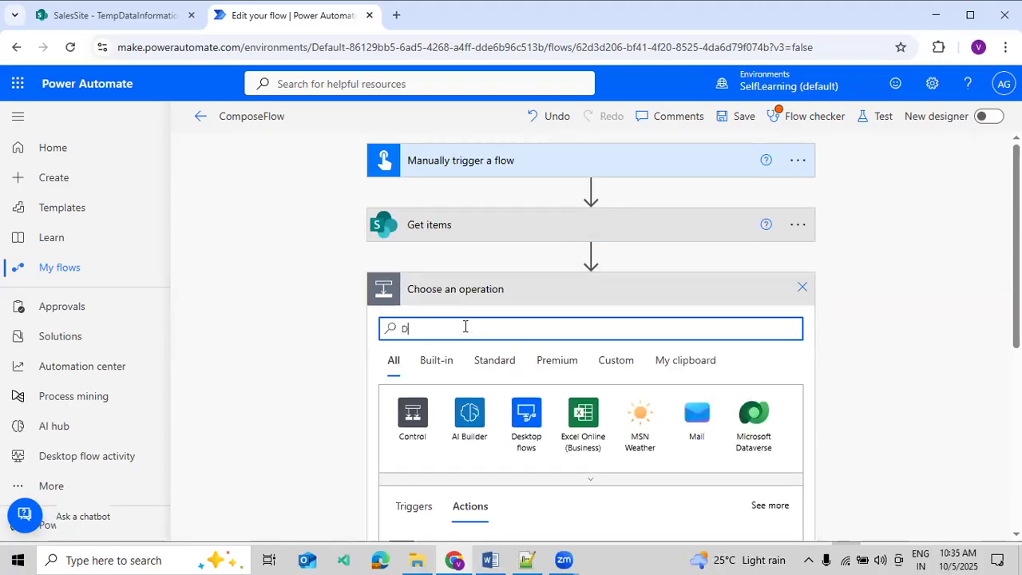
pyautogui.write('ata Operations')
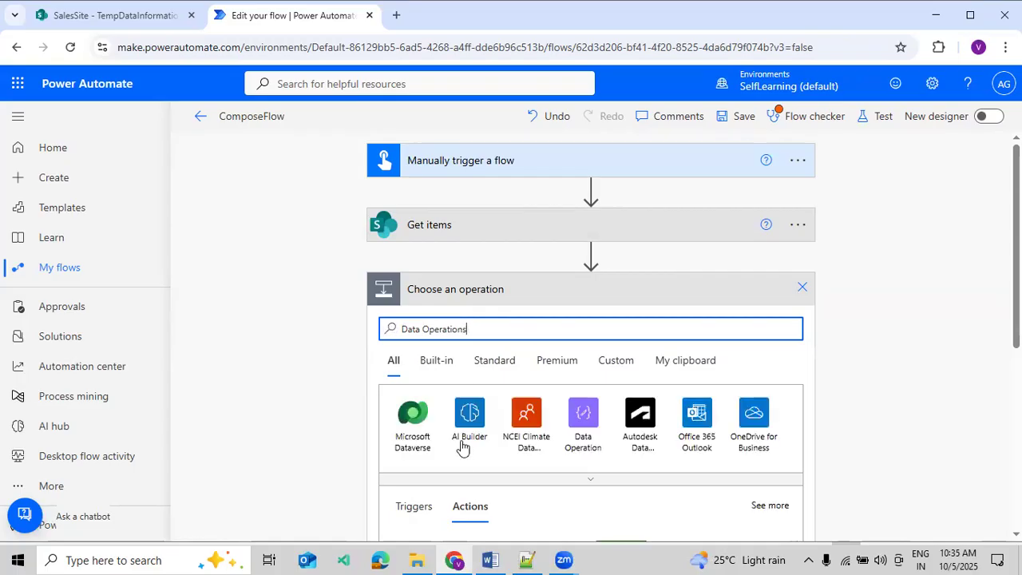
pyautogui.click(599, 435)
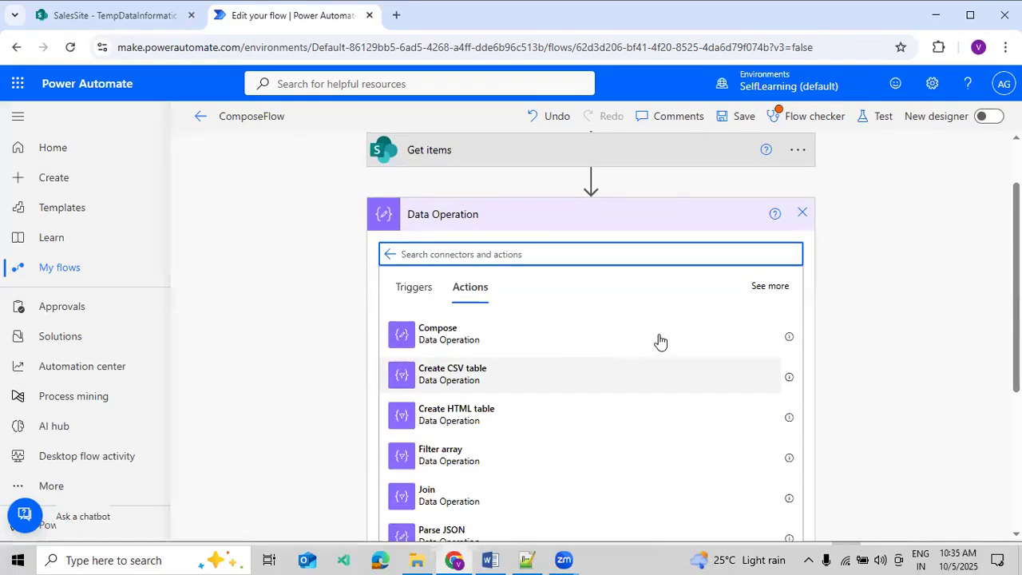
pyautogui.scroll(-1, 973, 275)
pyautogui.scroll(-1, 973, 276)
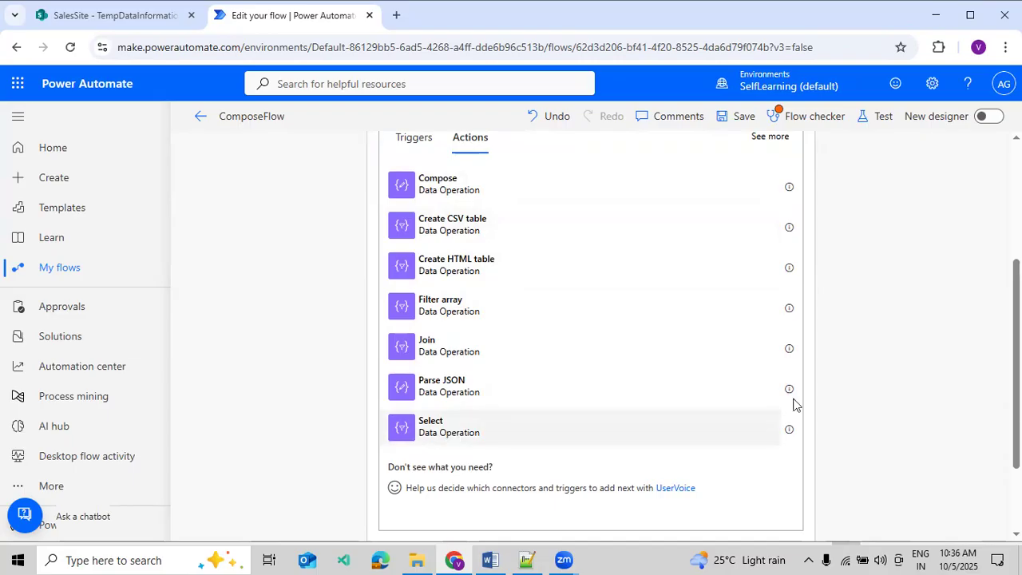
pyautogui.scroll(3, 878, 364)
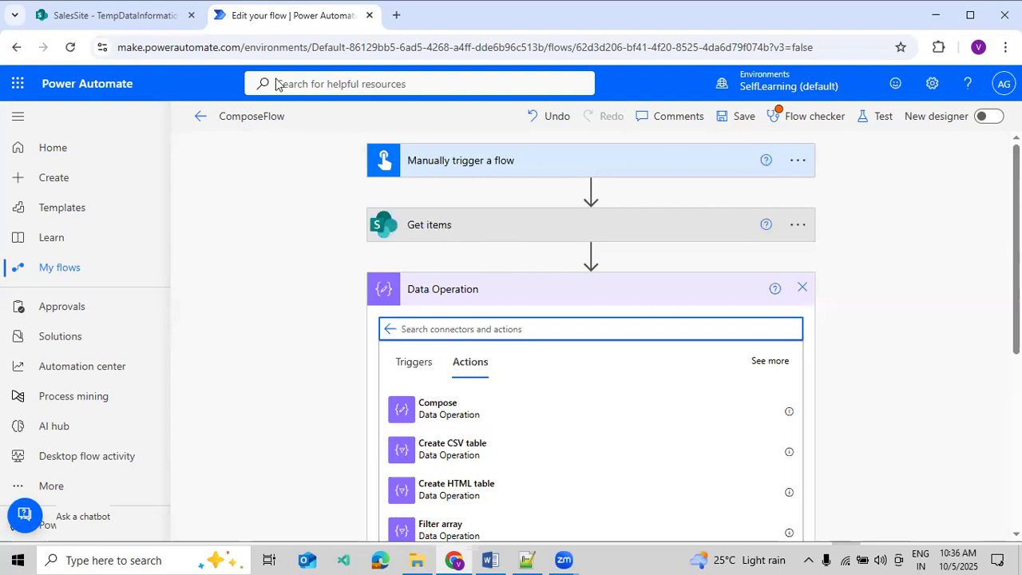
# Clear the row selection in the SharePoint TempDataInformation list, review its columns, and return to the flow.
pyautogui.click(147, 16)
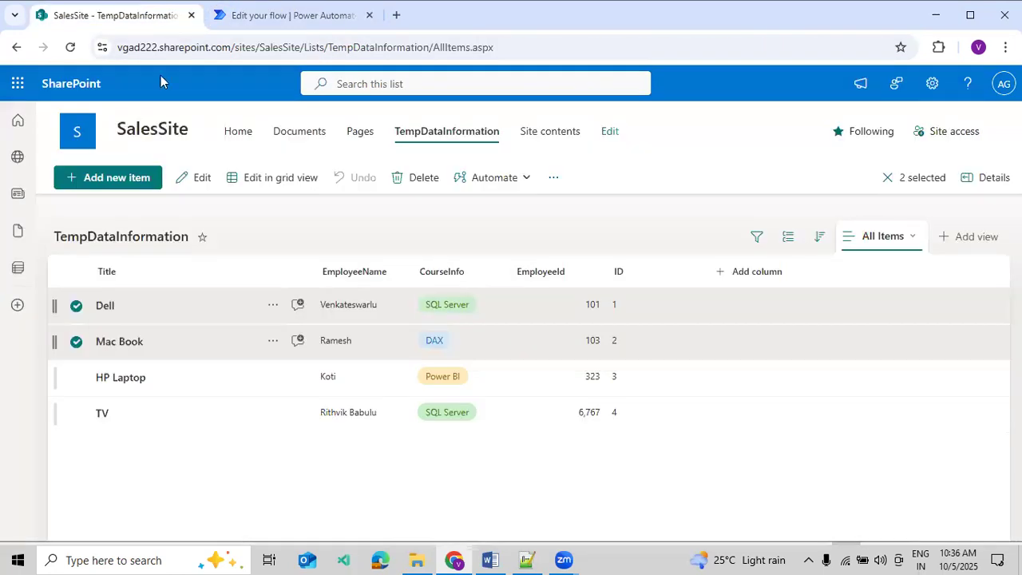
pyautogui.click(288, 465)
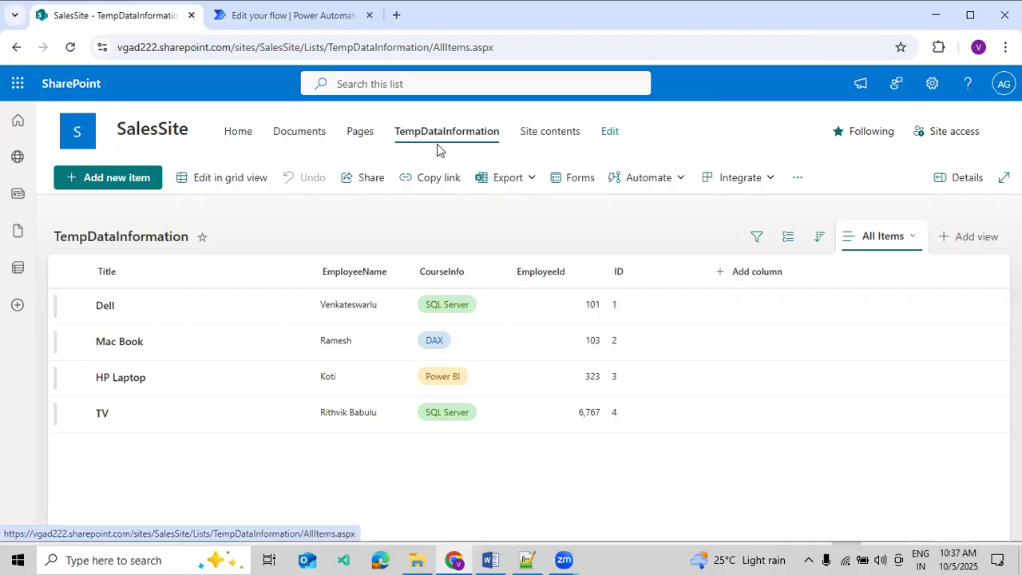
pyautogui.click(313, 26)
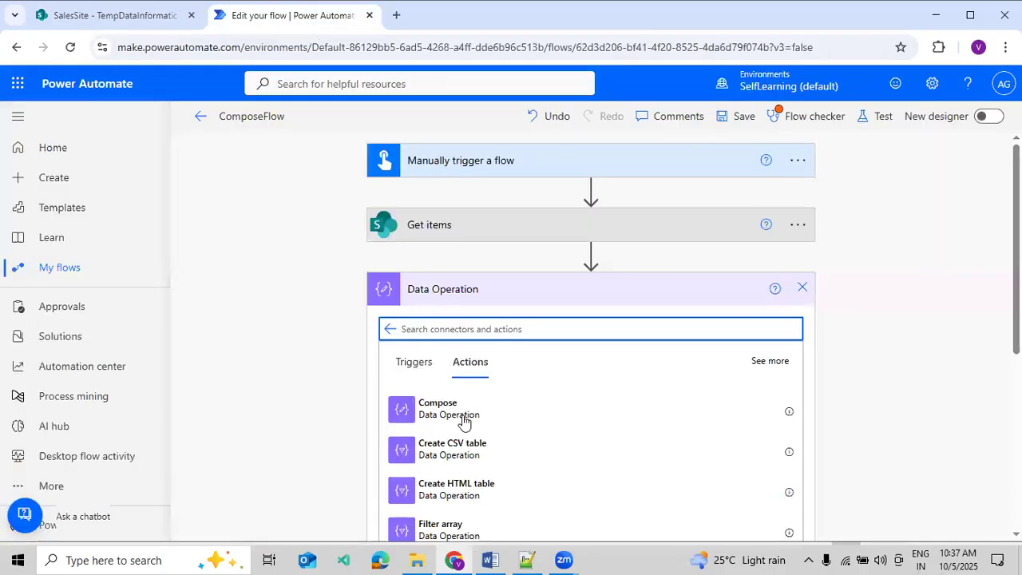
# Add the Select data operation and set its From input to the value output of Get items.
pyautogui.scroll(-4, 511, 455)
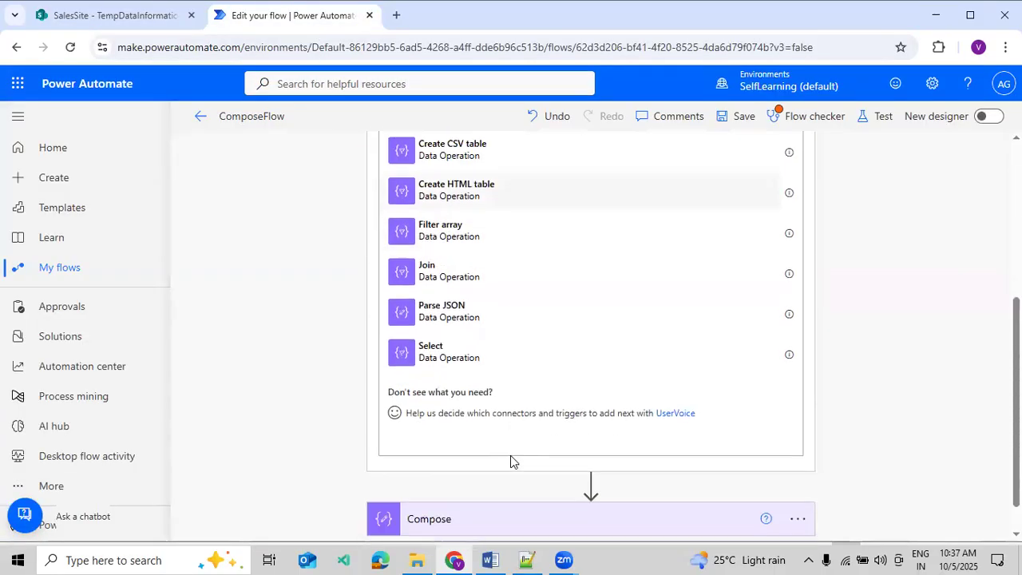
pyautogui.click(431, 351)
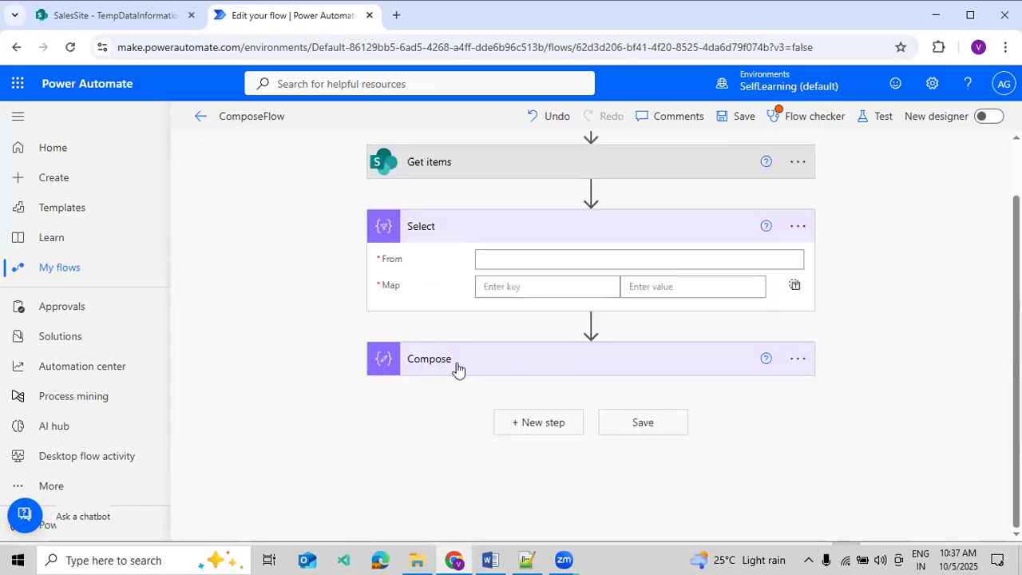
pyautogui.click(599, 259)
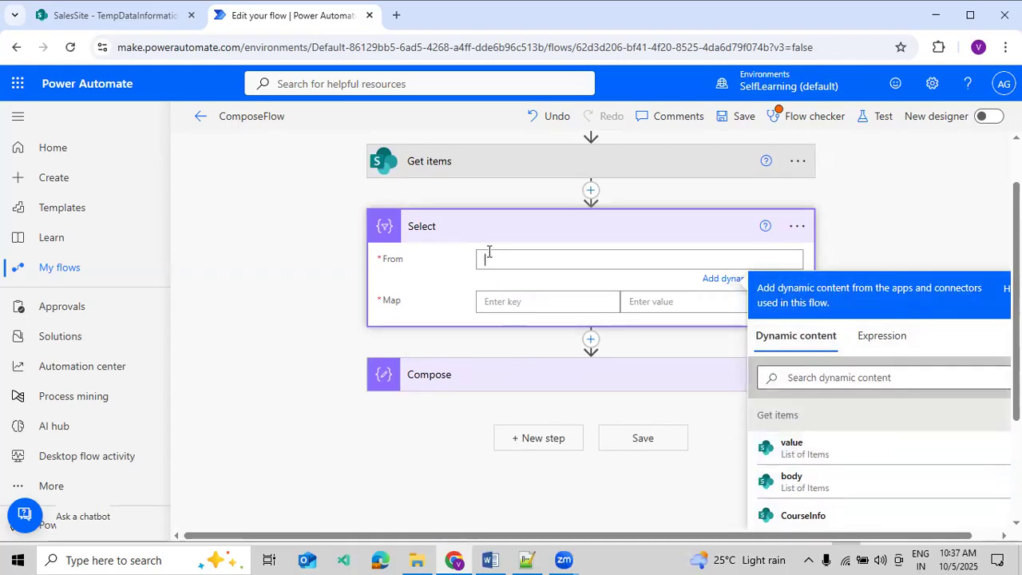
pyautogui.click(789, 447)
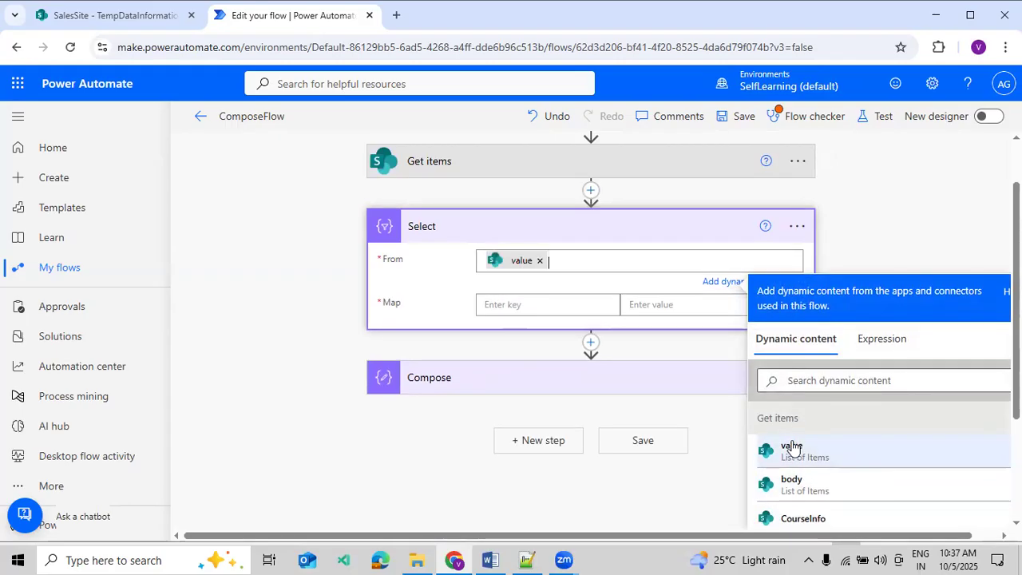
# Examine the key and value fields of the Select action's Map row and the dynamic content offered for each.
pyautogui.click(548, 304)
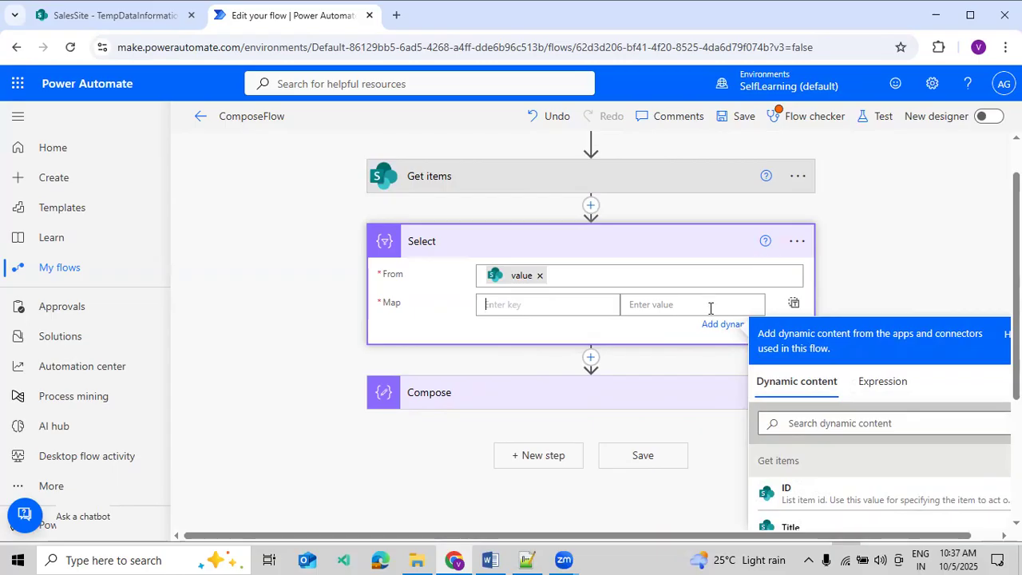
pyautogui.click(676, 309)
pyautogui.click(545, 307)
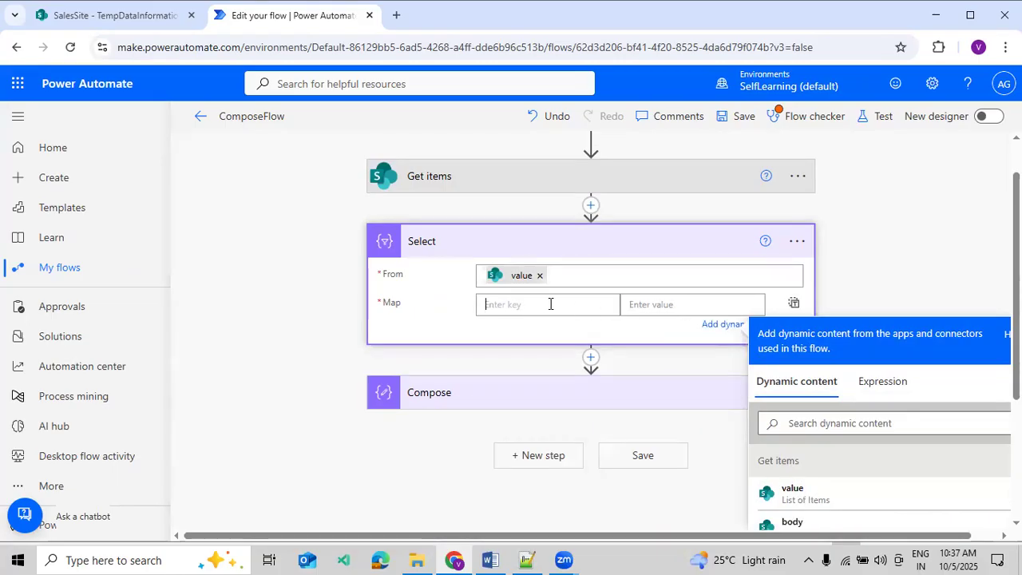
pyautogui.click(706, 308)
pyautogui.click(548, 297)
pyautogui.click(681, 299)
pyautogui.click(517, 302)
pyautogui.click(662, 304)
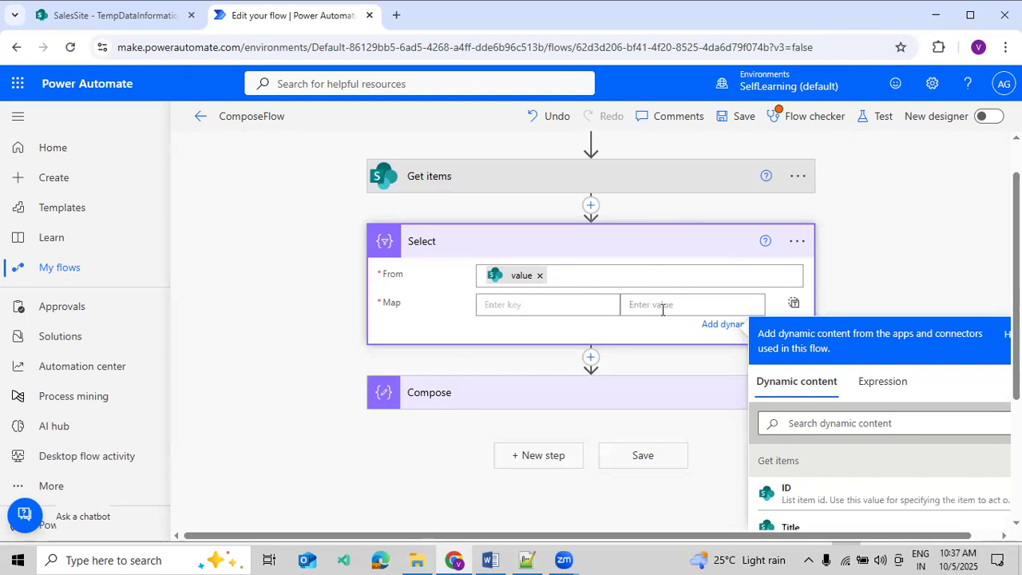
# Enter EmployeeId as the first Map key in the Select action, checking the column name in the SharePoint list.
pyautogui.click(527, 304)
pyautogui.write('Empl')
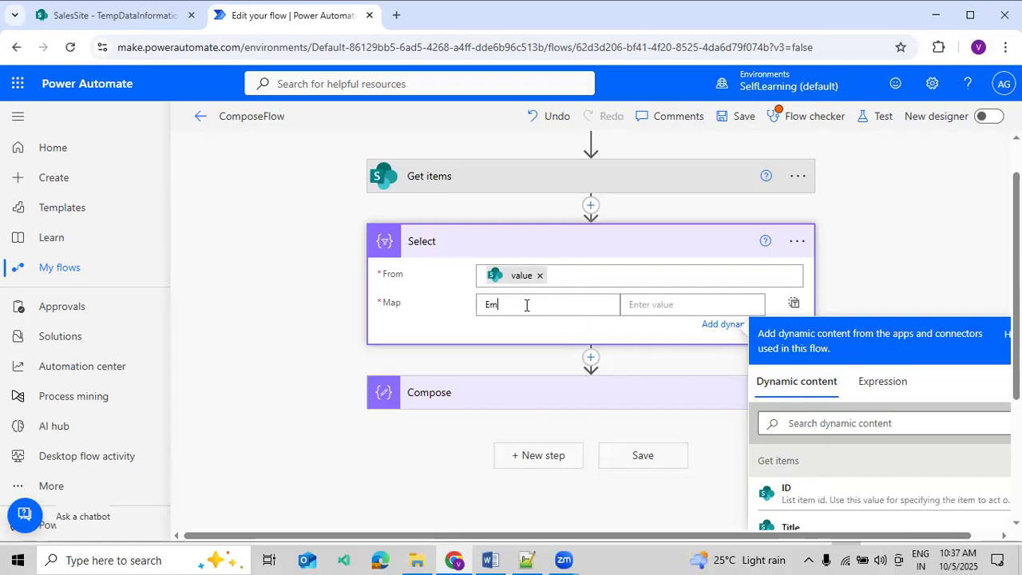
pyautogui.press('BackSpace')
pyautogui.click(104, 15)
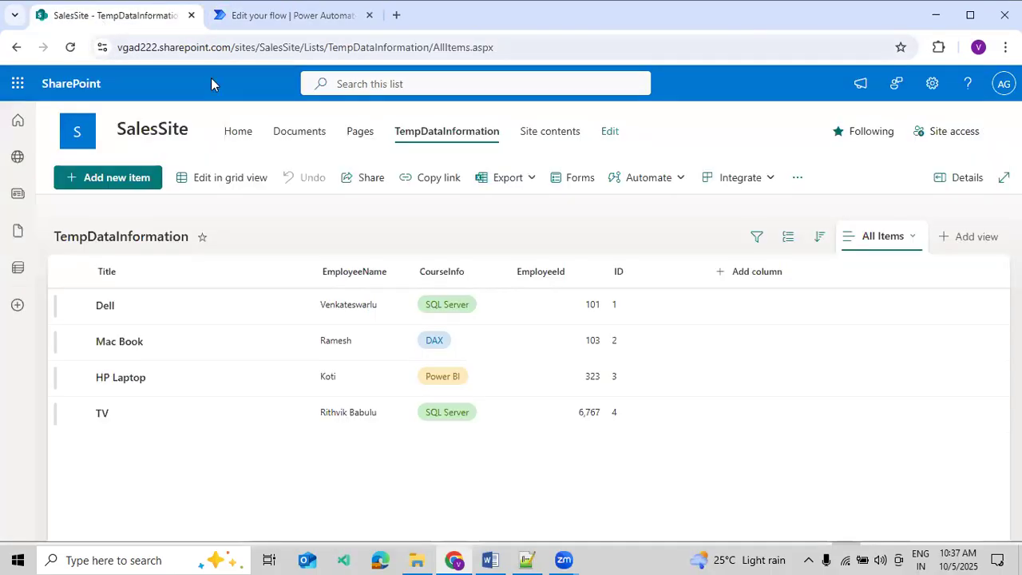
pyautogui.click(303, 39)
pyautogui.write('loyeeId')
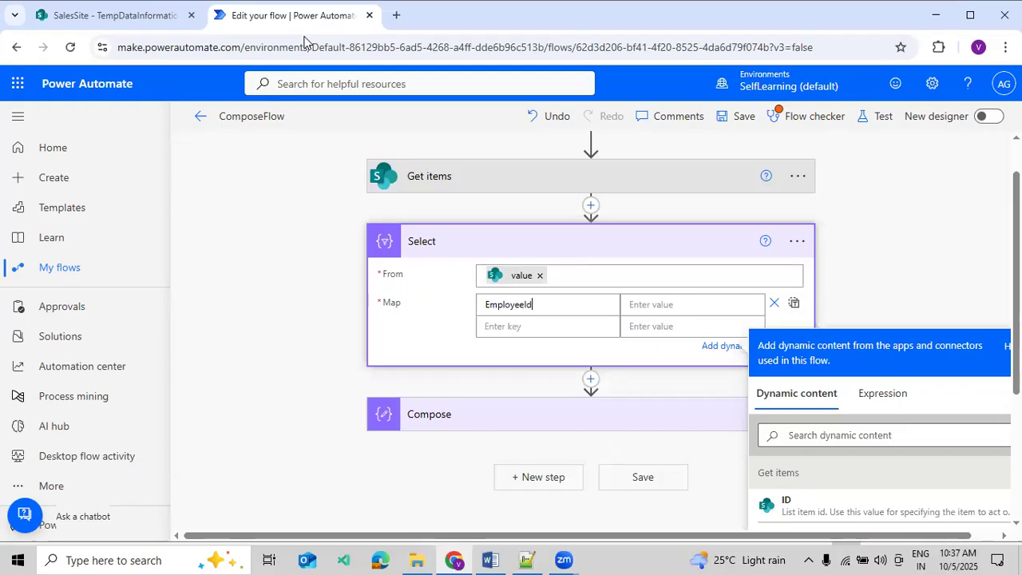
# Recheck the SharePoint list's columns, then open the expression editor for the value mapped to EmployeeId.
pyautogui.click(109, 8)
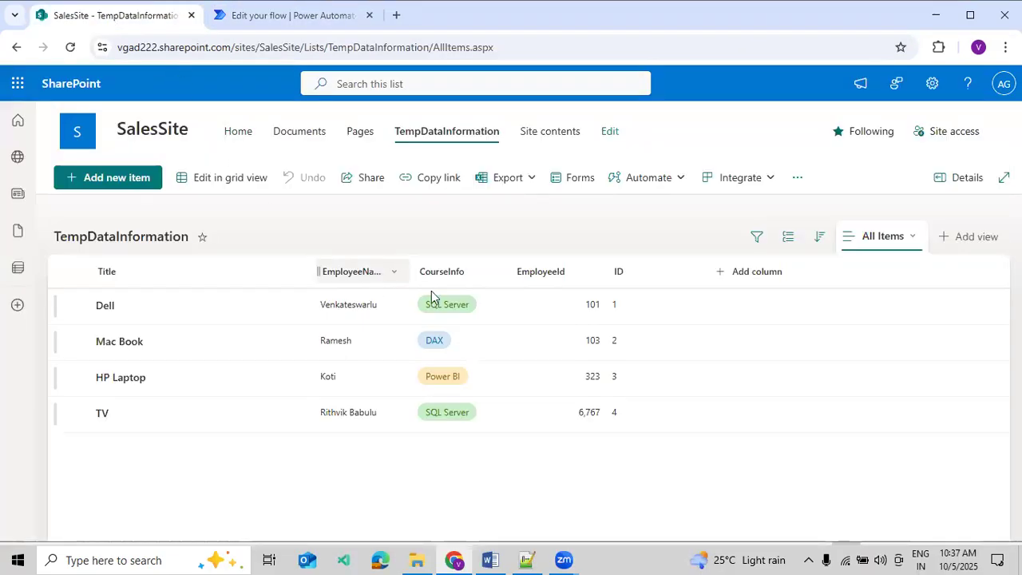
pyautogui.click(287, 15)
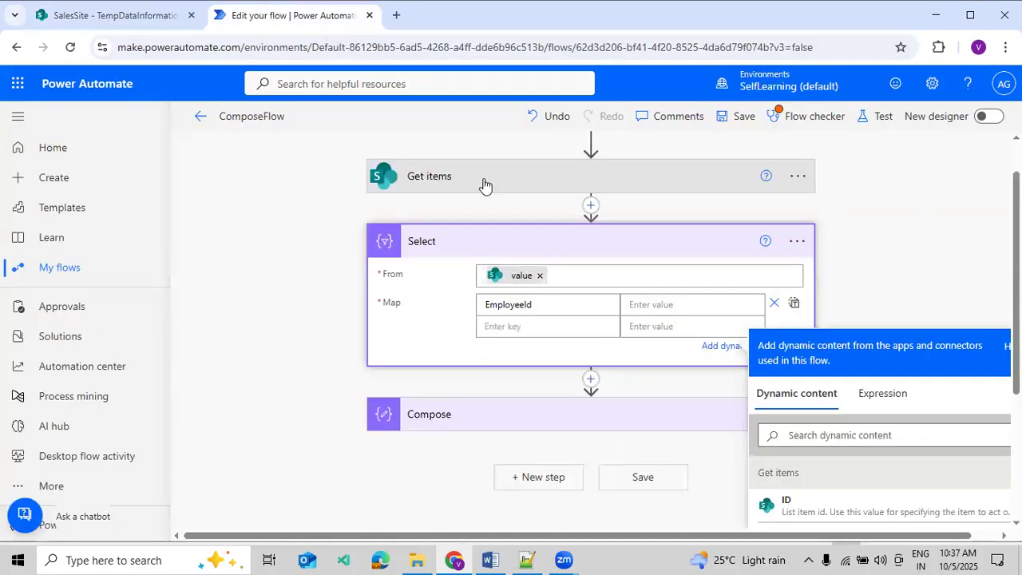
pyautogui.click(653, 301)
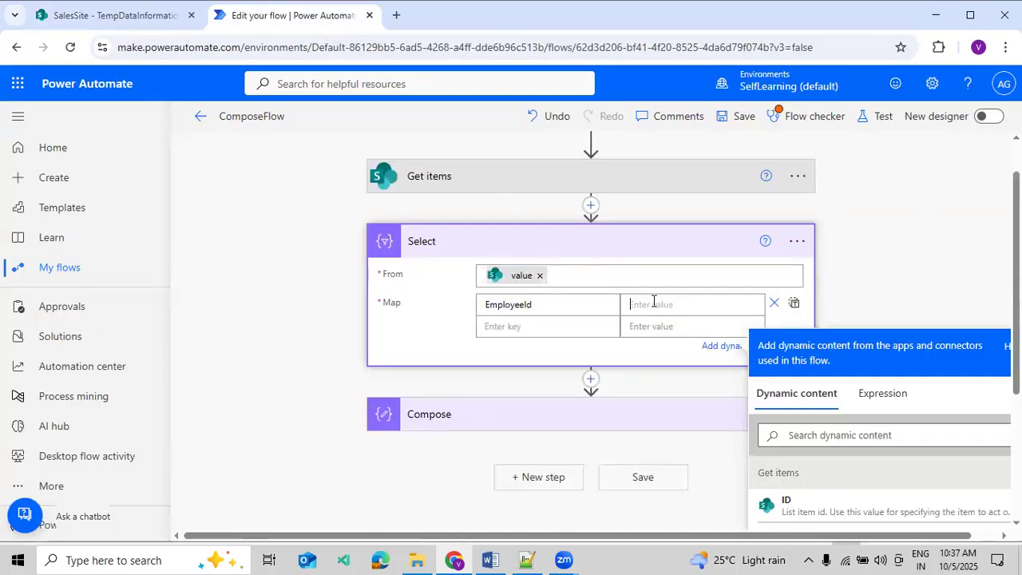
pyautogui.click(882, 396)
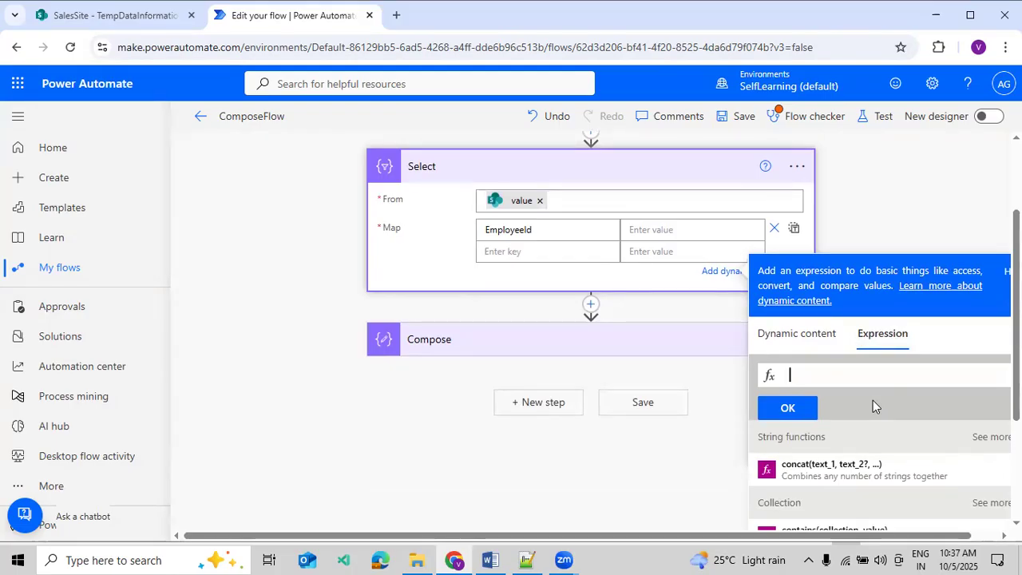
# Switch to the Power Automate Running Notes in Word, read the item() and null-safe ? operator notes, and return to the flow in Chrome.
pyautogui.click(490, 560)
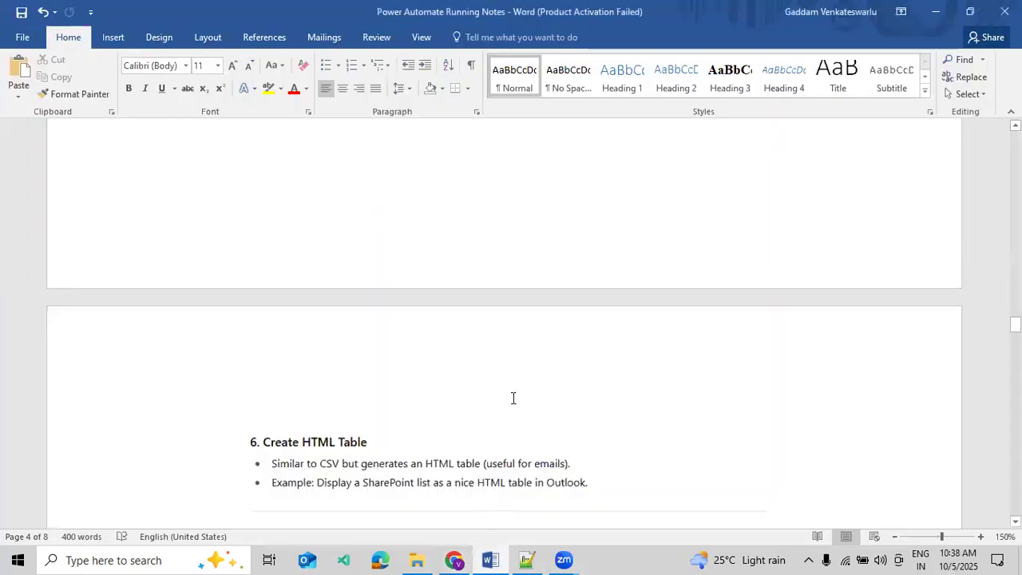
pyautogui.scroll(15, 513, 402)
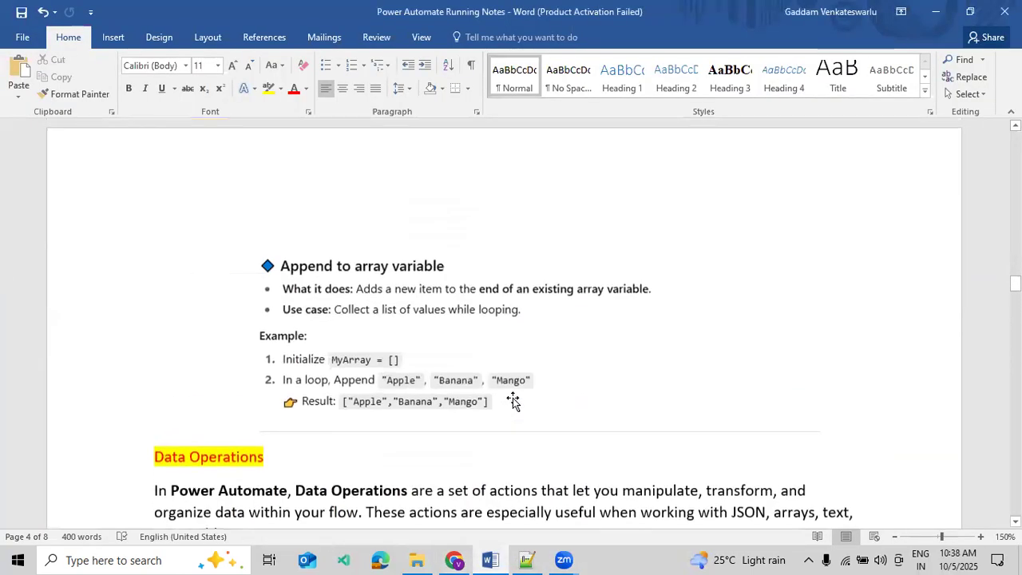
pyautogui.scroll(6, 514, 401)
pyautogui.scroll(2, 514, 401)
pyautogui.scroll(10, 513, 402)
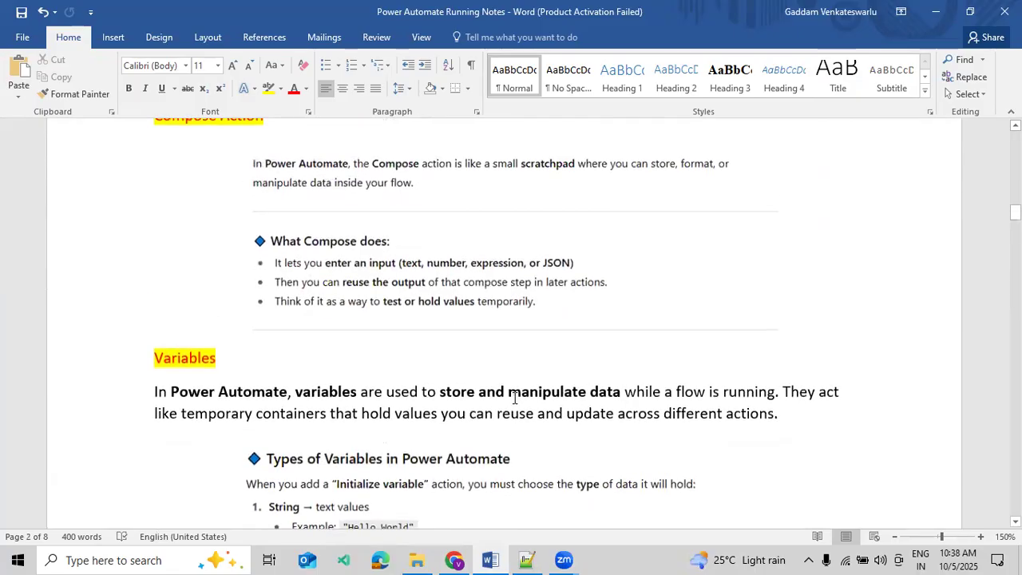
pyautogui.scroll(-18, 514, 397)
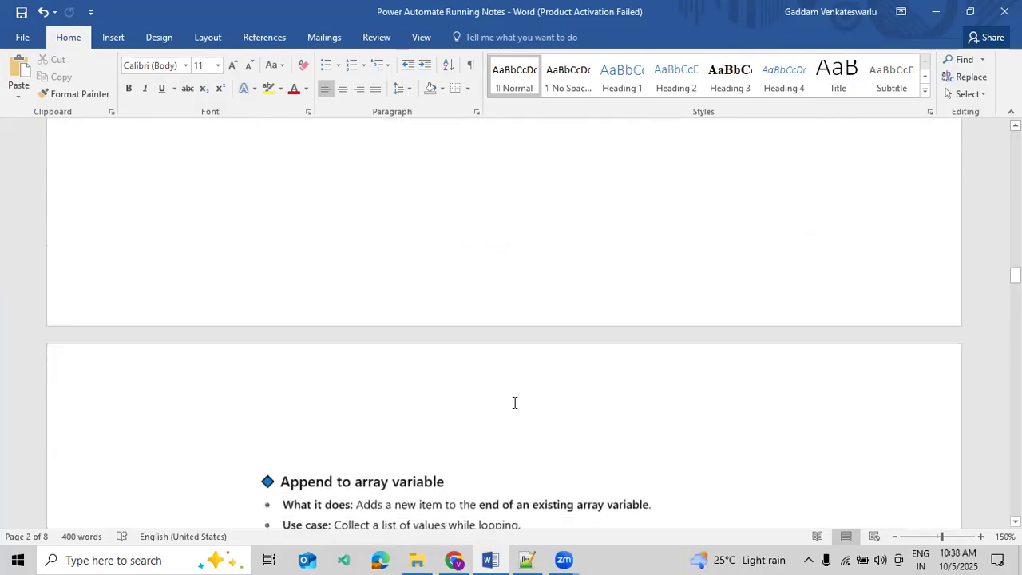
pyautogui.scroll(-20, 514, 403)
pyautogui.scroll(-20, 514, 403)
pyautogui.scroll(8, 514, 402)
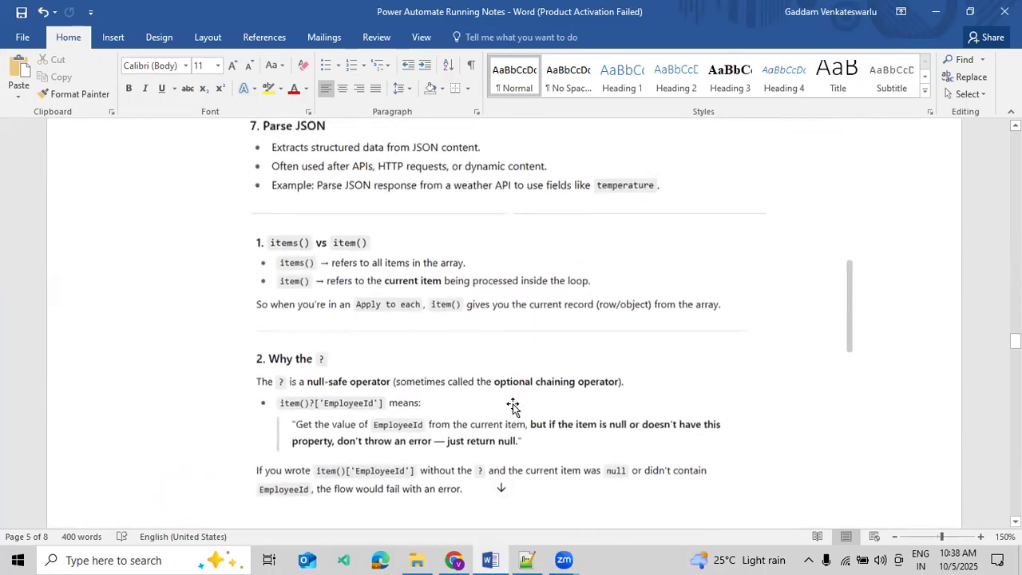
pyautogui.scroll(2, 513, 406)
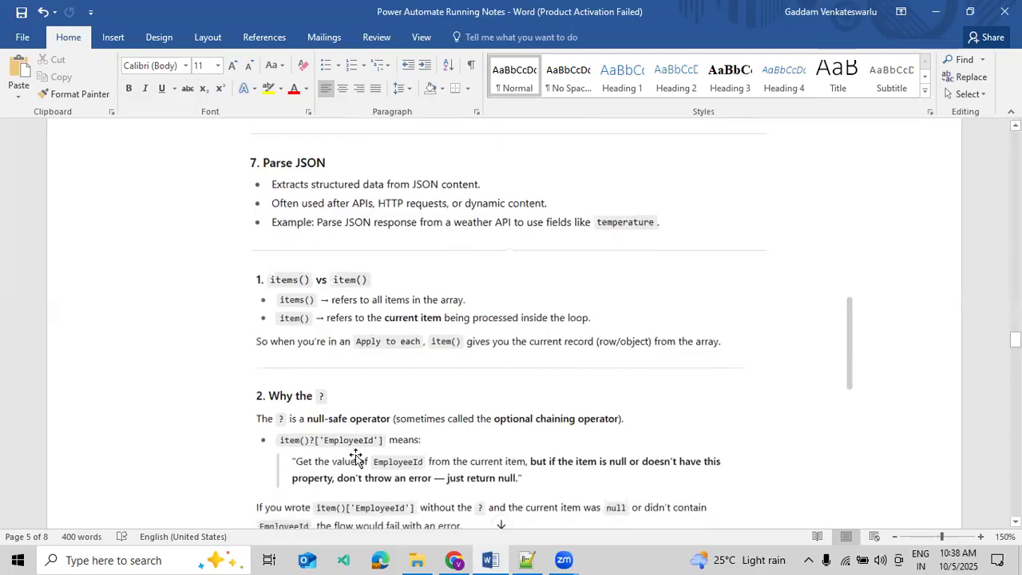
pyautogui.scroll(-1, 355, 455)
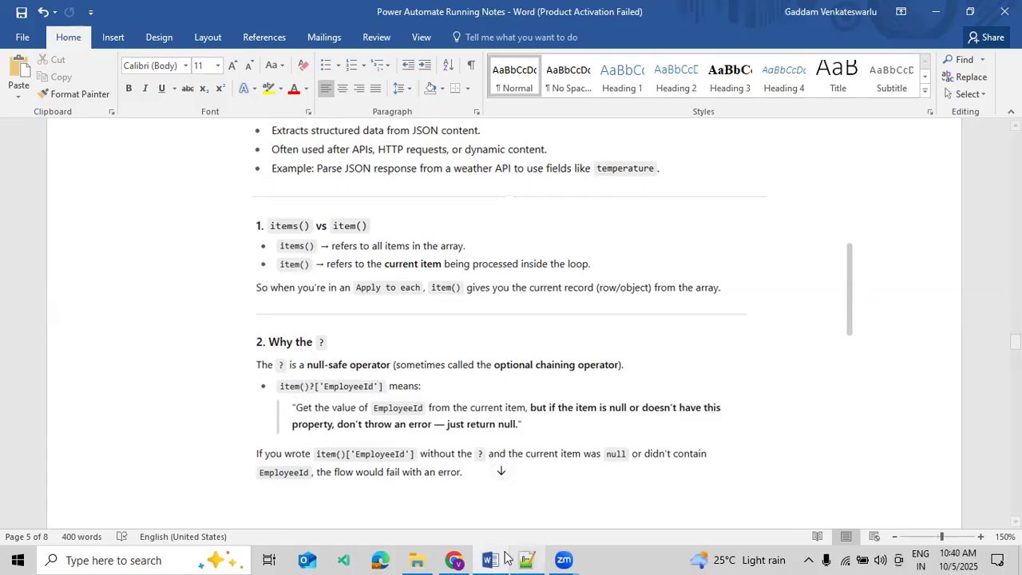
pyautogui.click(454, 560)
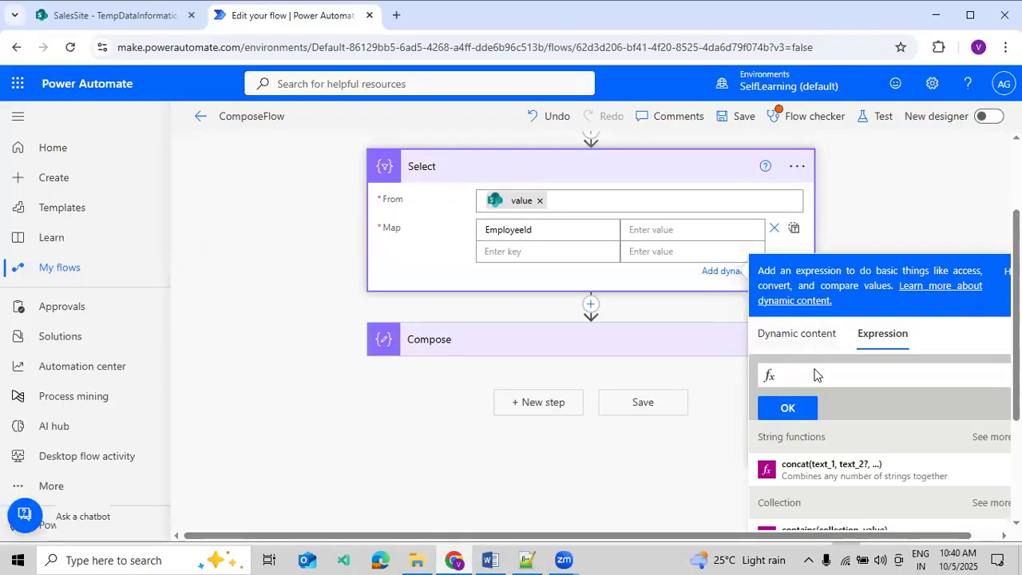
# Set the value mapped to the EmployeeId key in the Select action to the expression item()?['EmployeeId'].
pyautogui.click(894, 212)
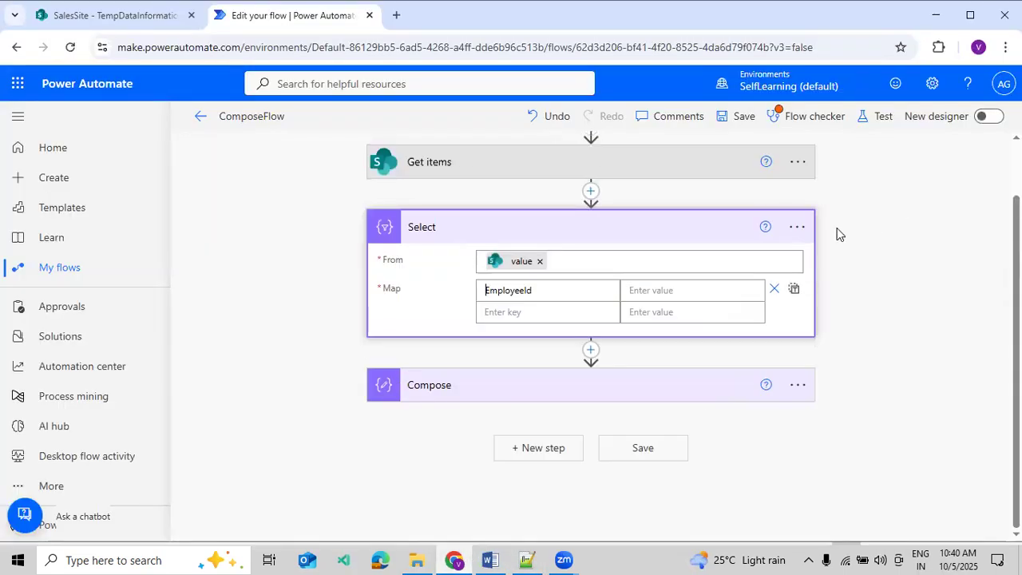
pyautogui.click(674, 289)
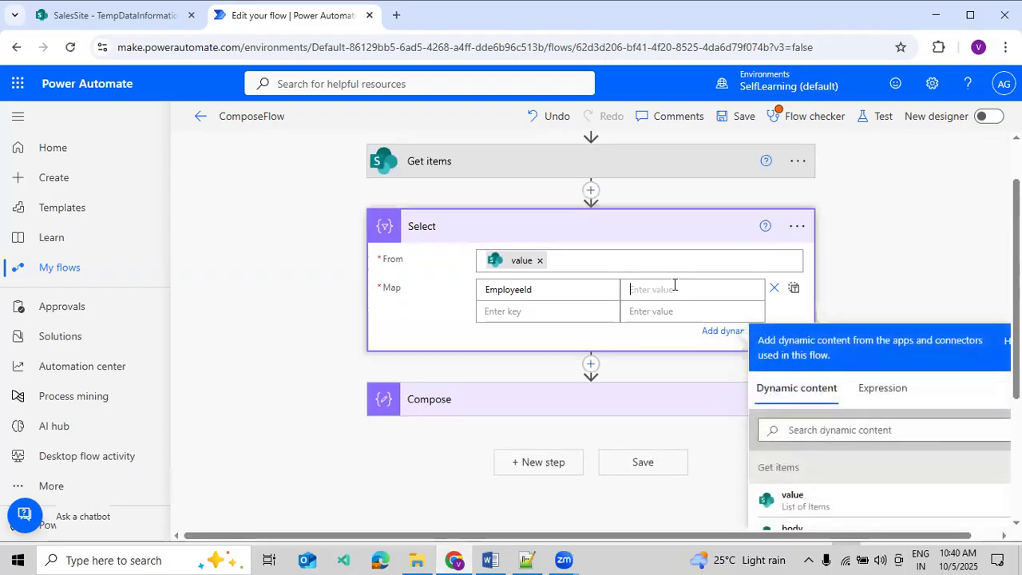
pyautogui.click(882, 388)
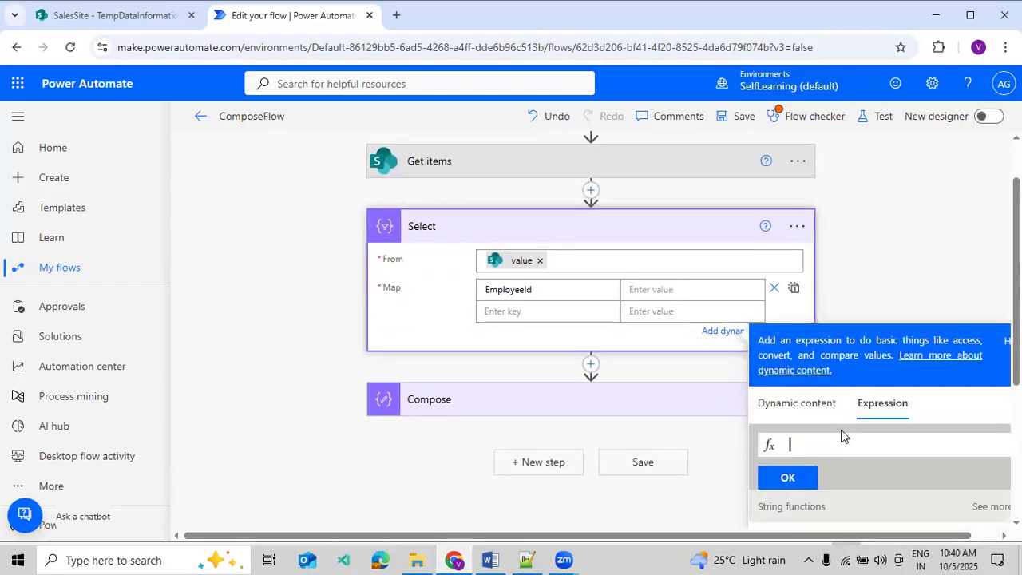
pyautogui.write("item()?['EmployeeId")
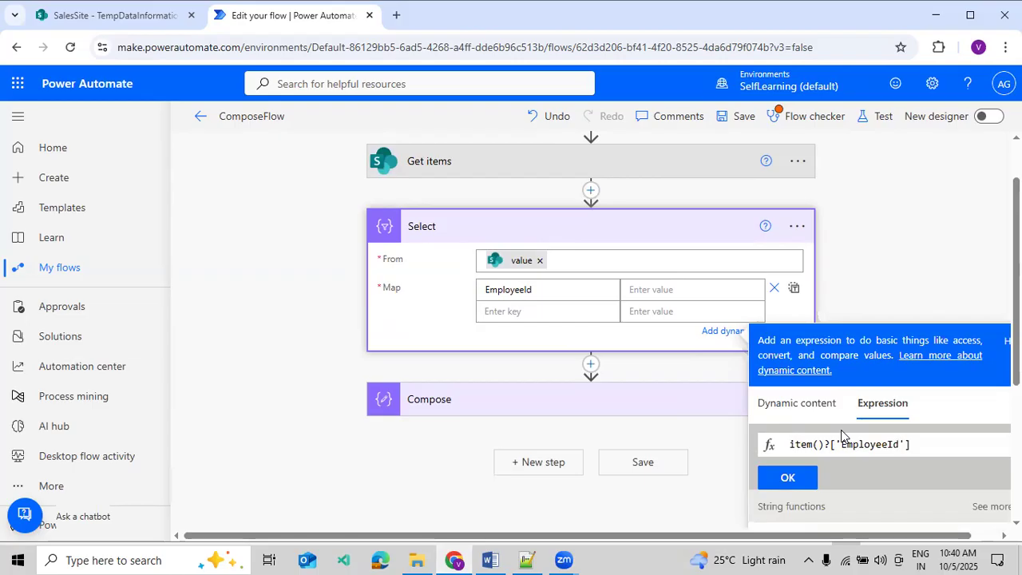
pyautogui.click(778, 483)
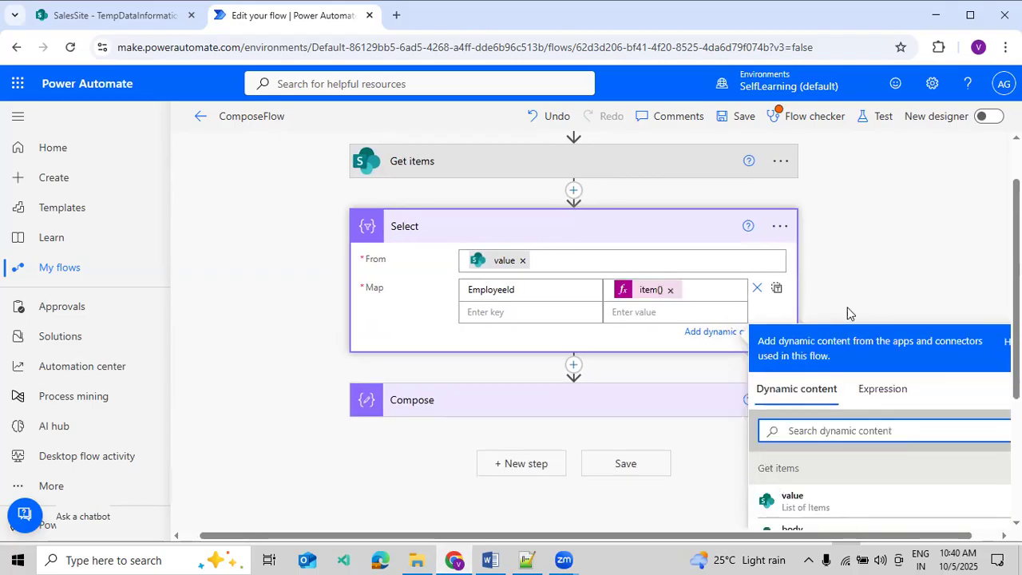
pyautogui.click(887, 270)
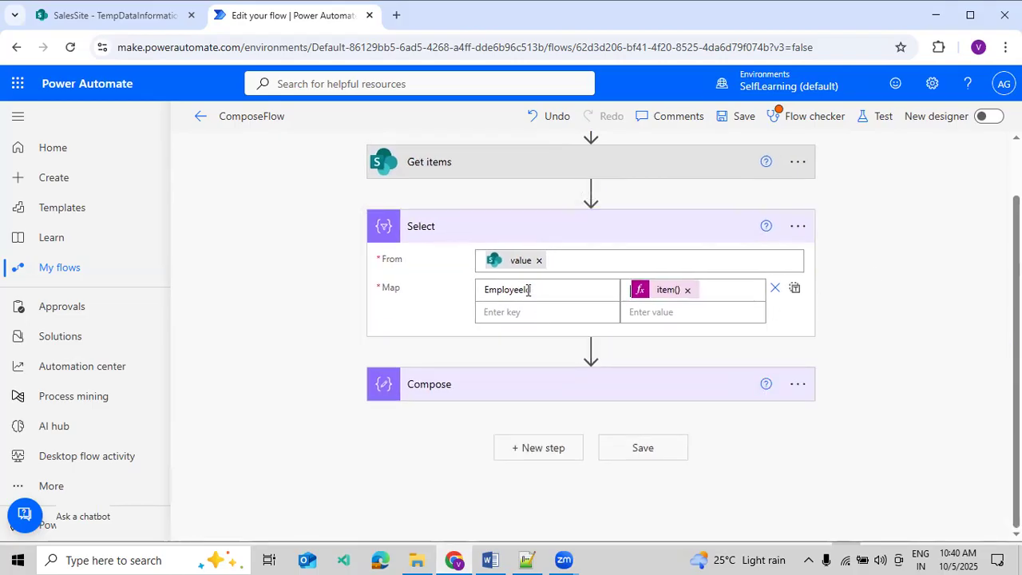
# Check the SharePoint list's columns, then add an EmpName key to the Map with the expression item()?['EmployeeName'].
pyautogui.click(130, 17)
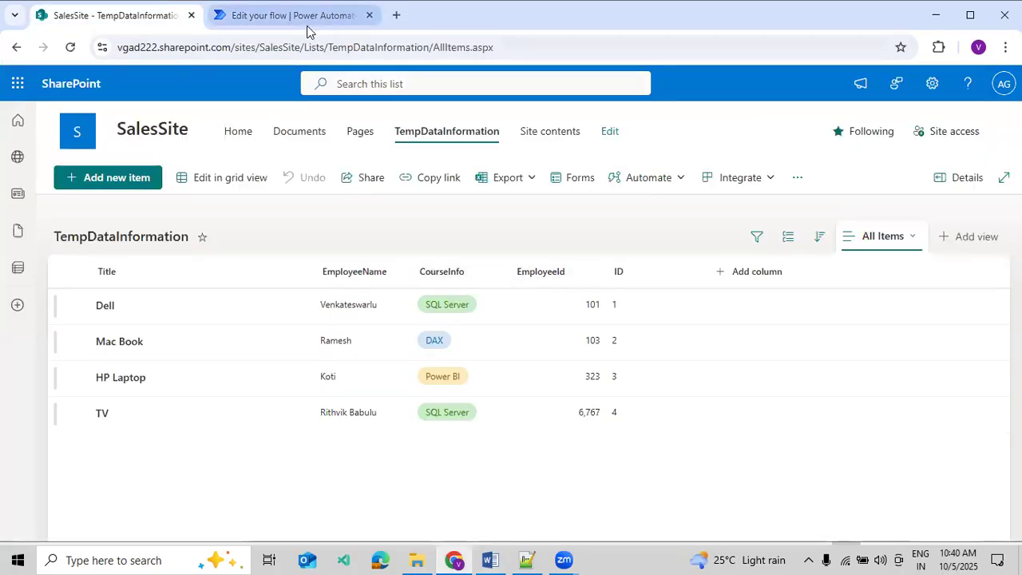
pyautogui.click(303, 16)
pyautogui.click(488, 311)
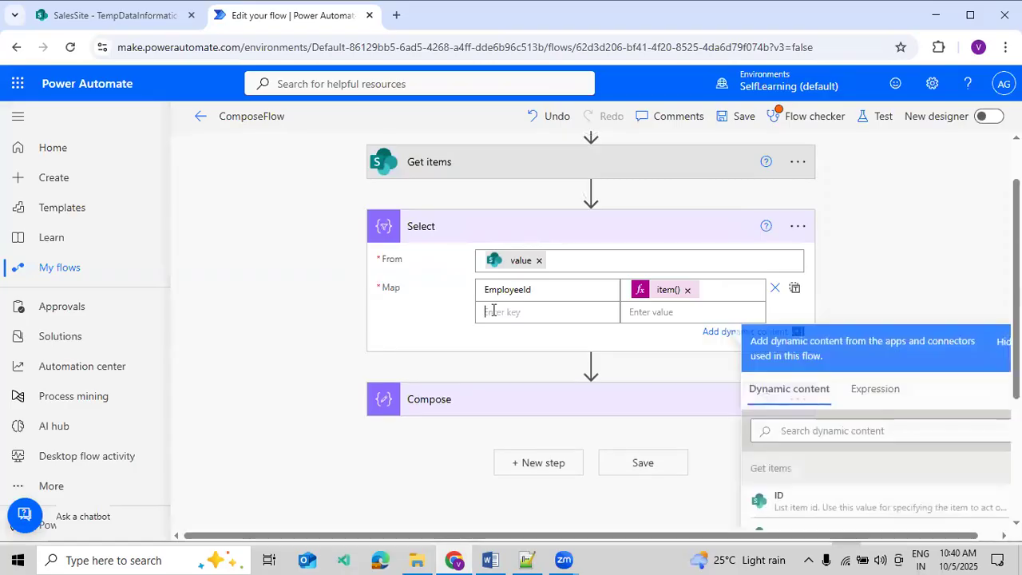
pyautogui.write('EmpName')
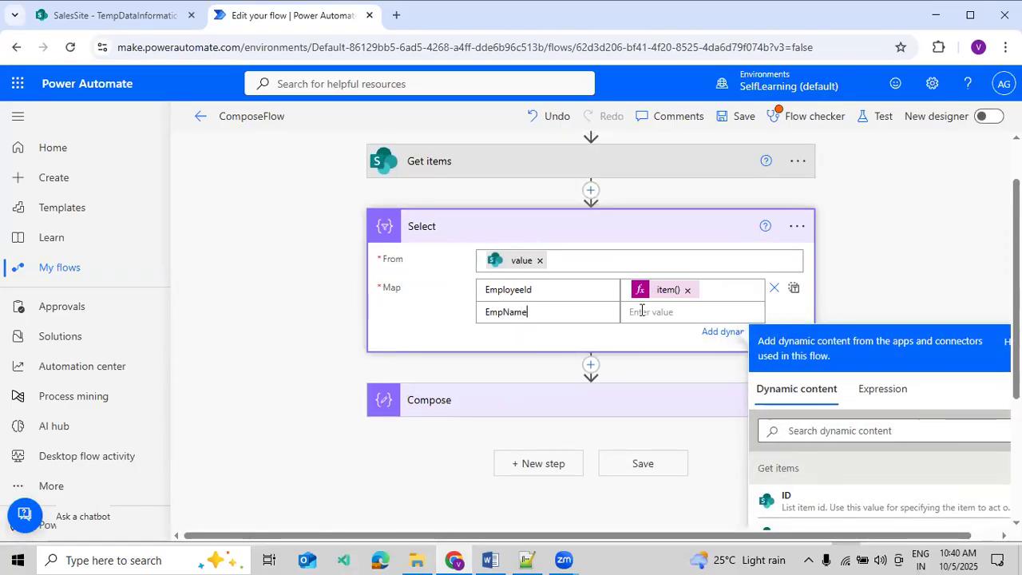
pyautogui.click(641, 312)
pyautogui.click(893, 403)
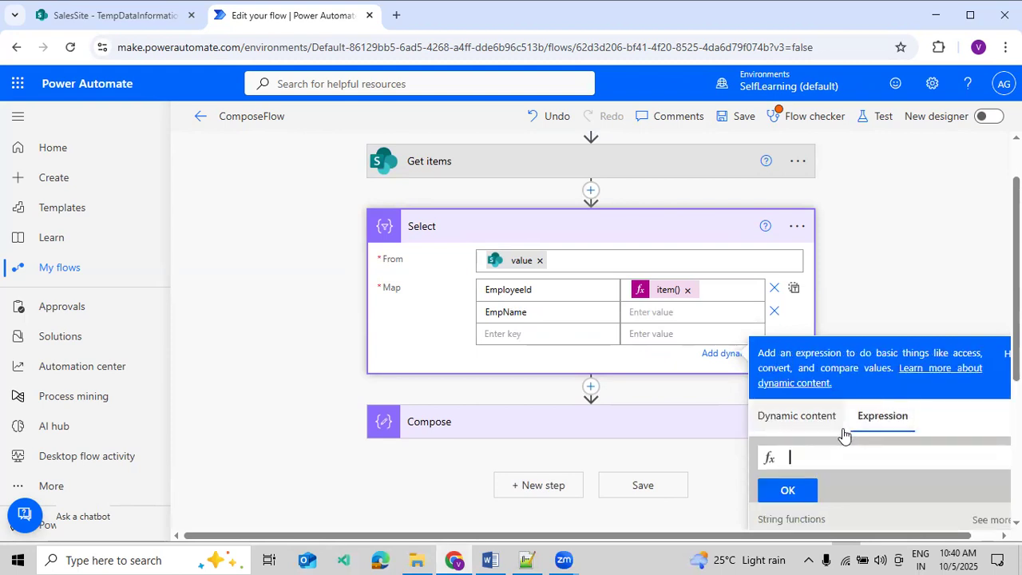
pyautogui.write('it')
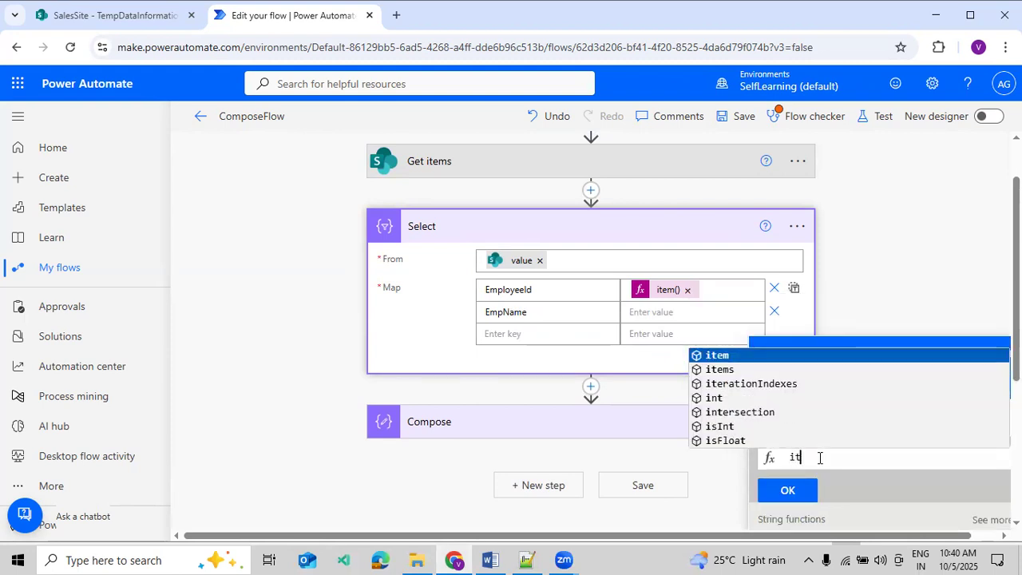
pyautogui.write("em()?['E")
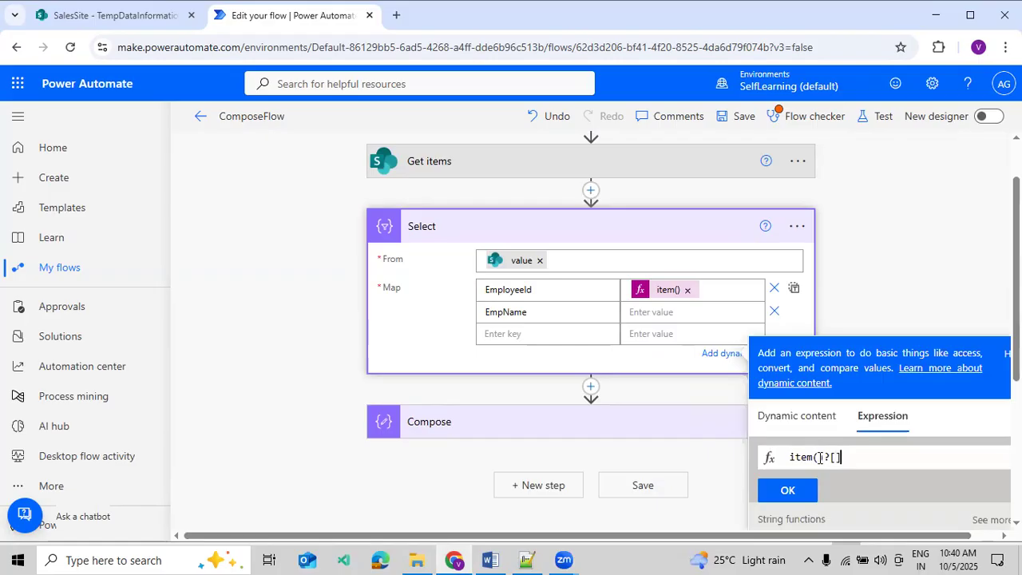
pyautogui.write('mployeeNa')
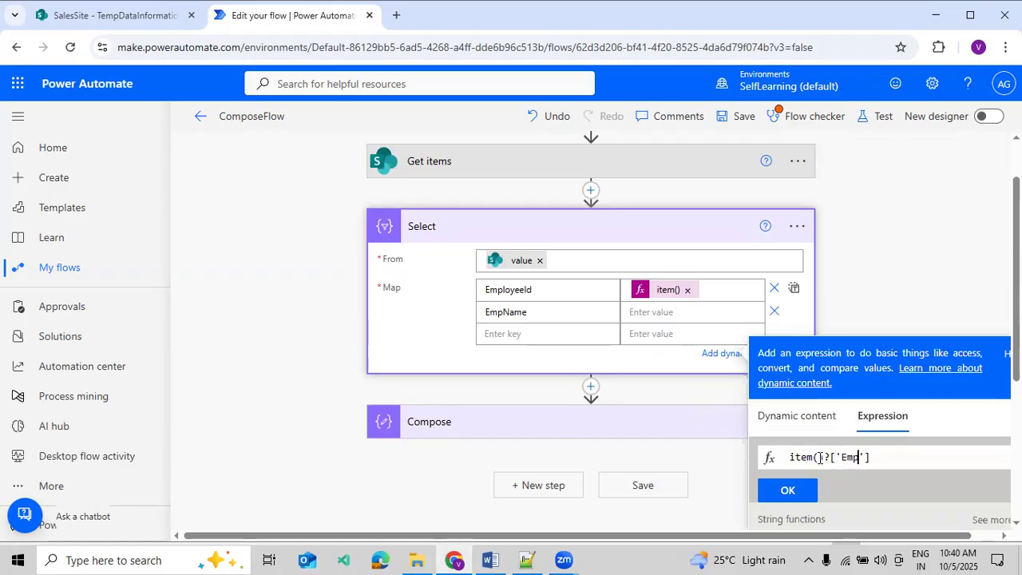
pyautogui.write('me')
pyautogui.click(785, 492)
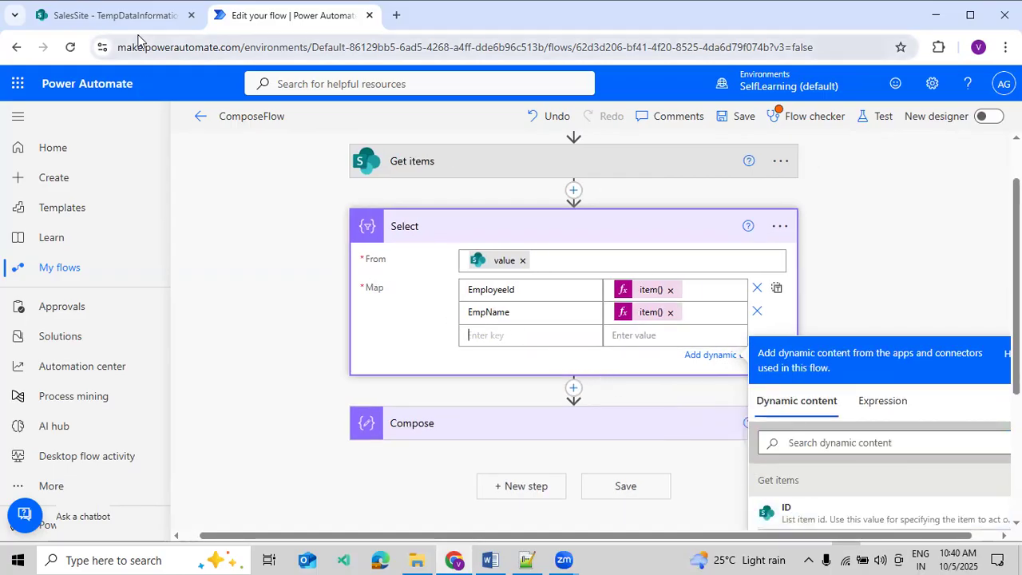
# Add a Title key to the Select action's Map with the expression item()?['Title'] as its value.
pyautogui.click(555, 350)
pyautogui.write('Title')
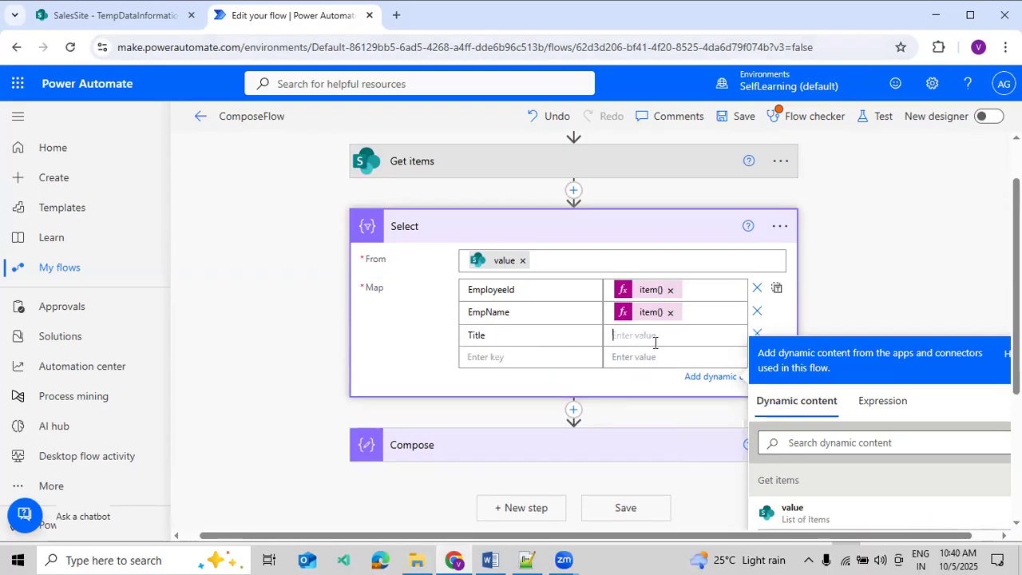
pyautogui.click(881, 404)
pyautogui.write('item()?[]')
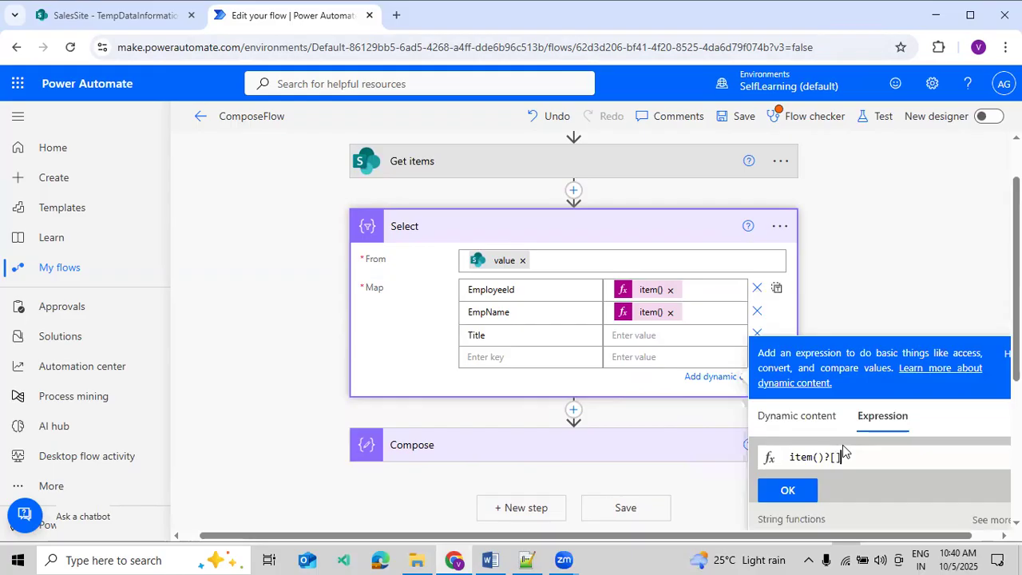
pyautogui.write("'Title")
pyautogui.click(789, 492)
pyautogui.click(639, 141)
pyautogui.click(788, 492)
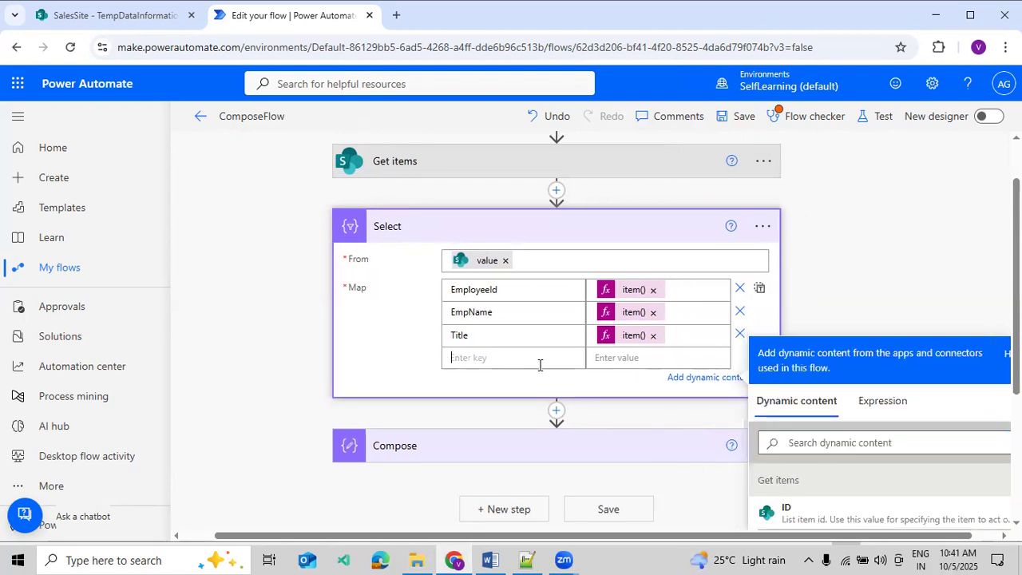
# Compare the mapped columns with the SharePoint list, then review the Map in text mode and return it to key value mode.
pyautogui.click(133, 20)
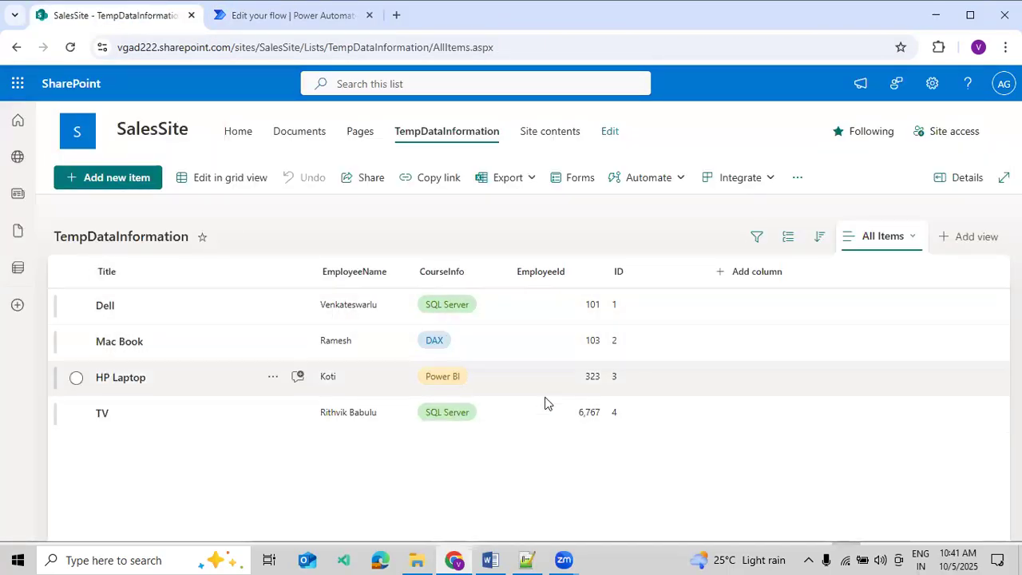
pyautogui.click(254, 23)
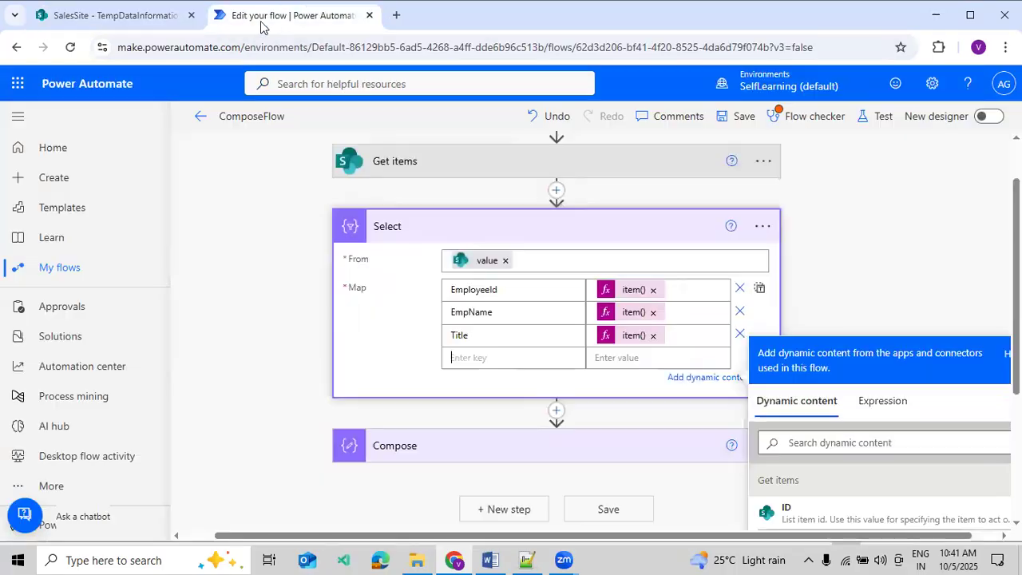
pyautogui.click(917, 287)
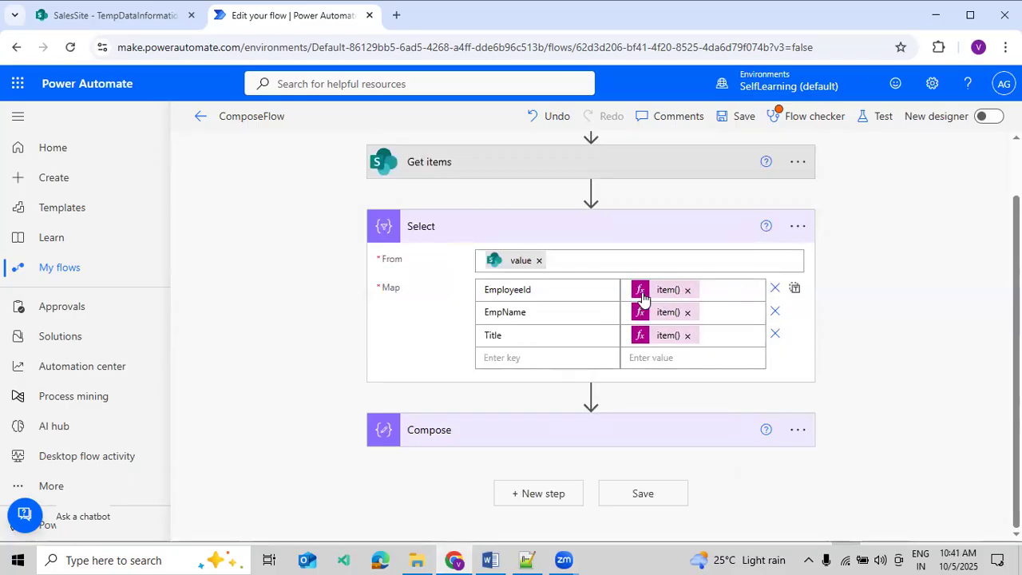
pyautogui.click(796, 290)
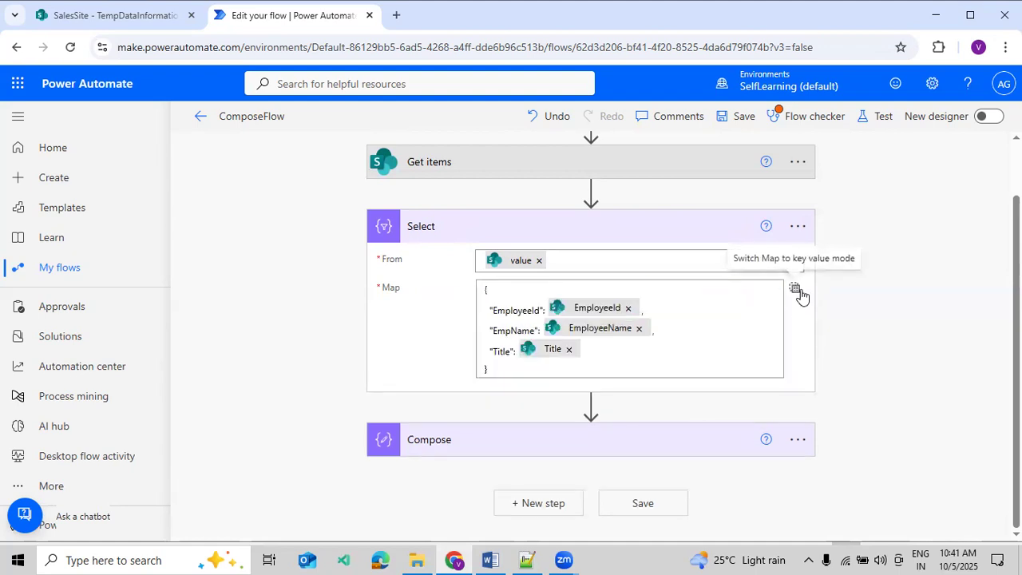
pyautogui.click(796, 291)
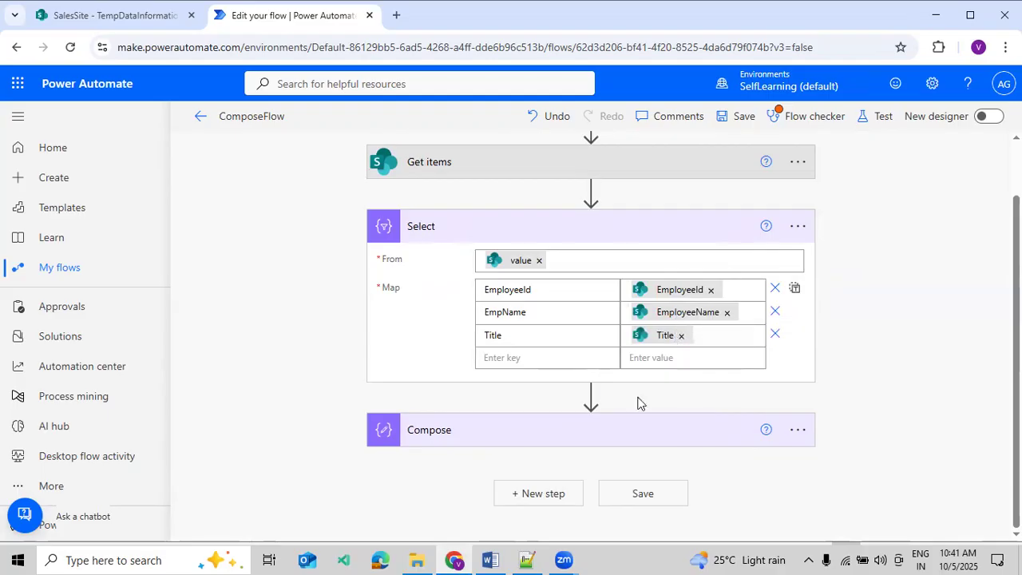
# Replace the Get items value in the Compose action's Inputs with the Select action's Output.
pyautogui.click(639, 429)
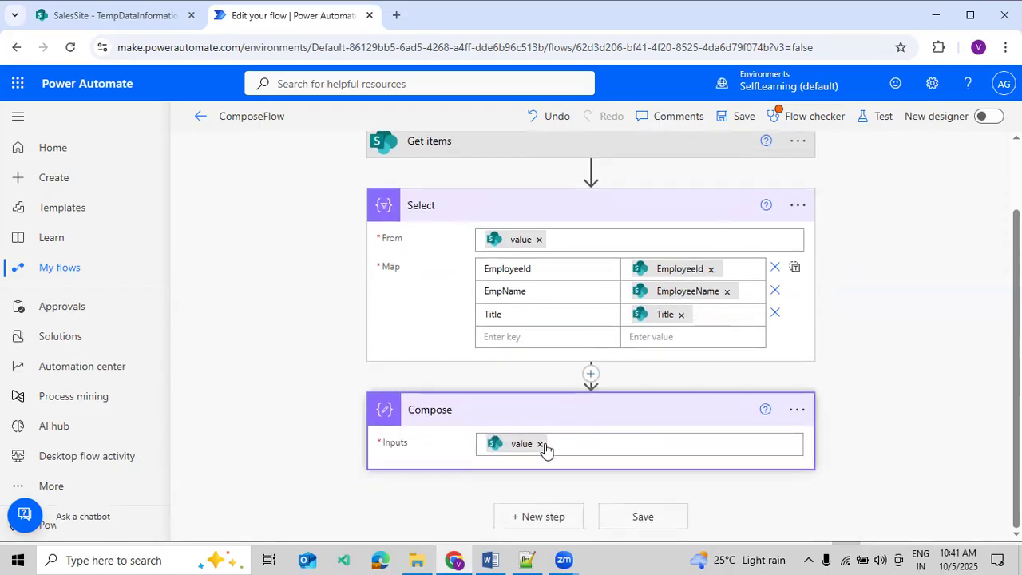
pyautogui.click(540, 444)
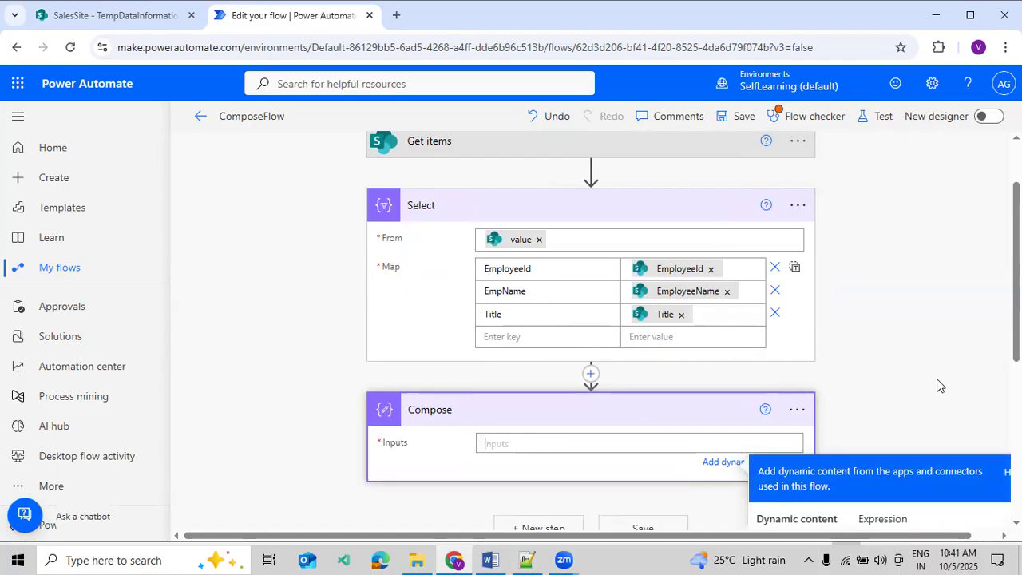
pyautogui.scroll(-2, 942, 381)
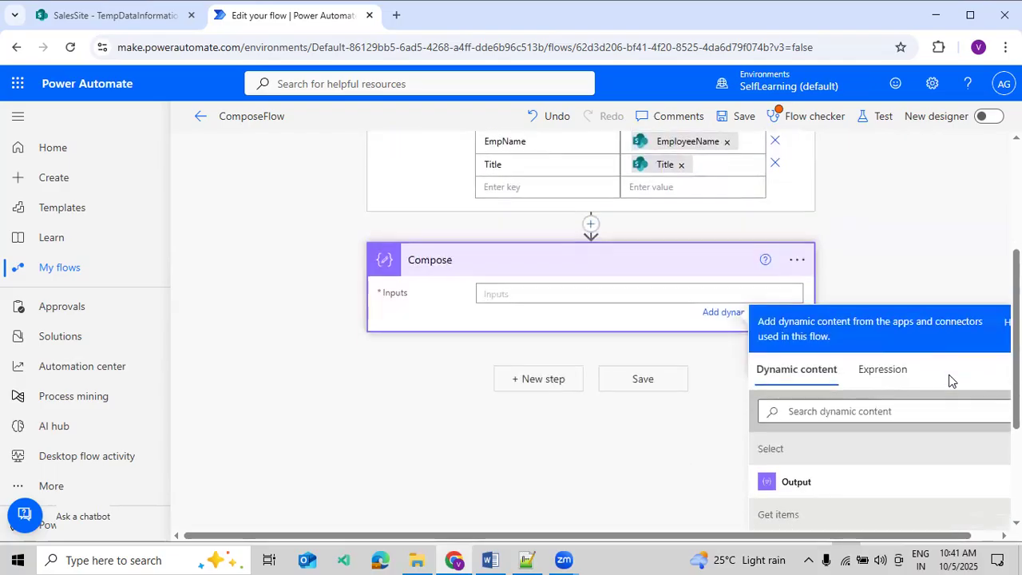
pyautogui.click(799, 484)
# Save ComposeFlow and run it as a manual test, closing the Flow checker and the completed run dialog.
pyautogui.scroll(3, 869, 269)
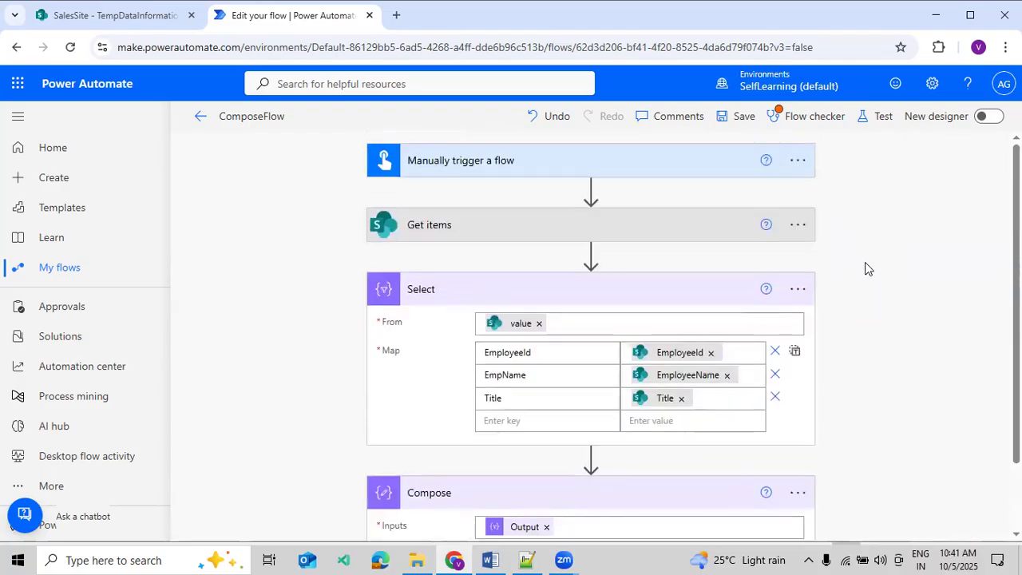
pyautogui.click(877, 118)
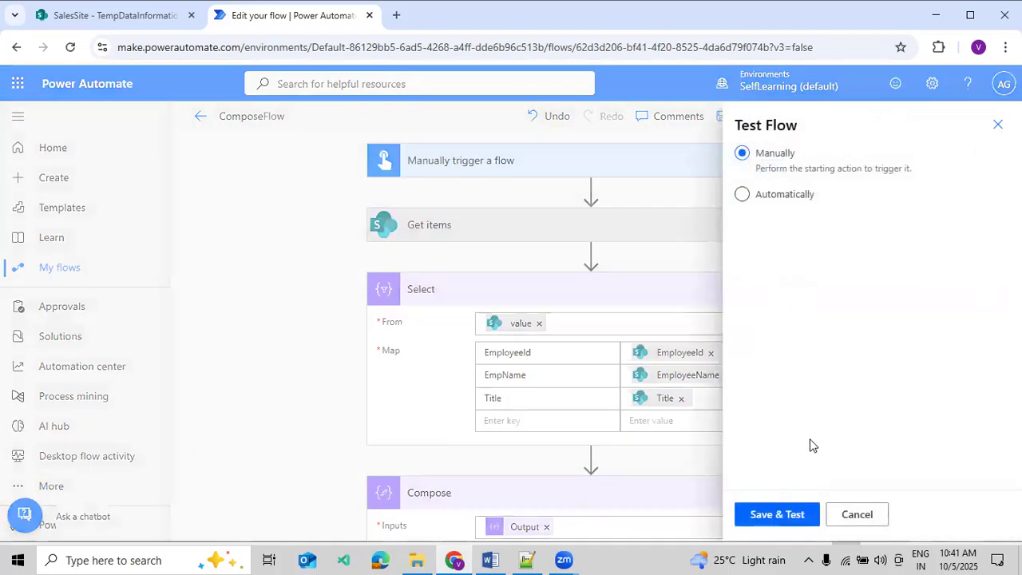
pyautogui.click(774, 506)
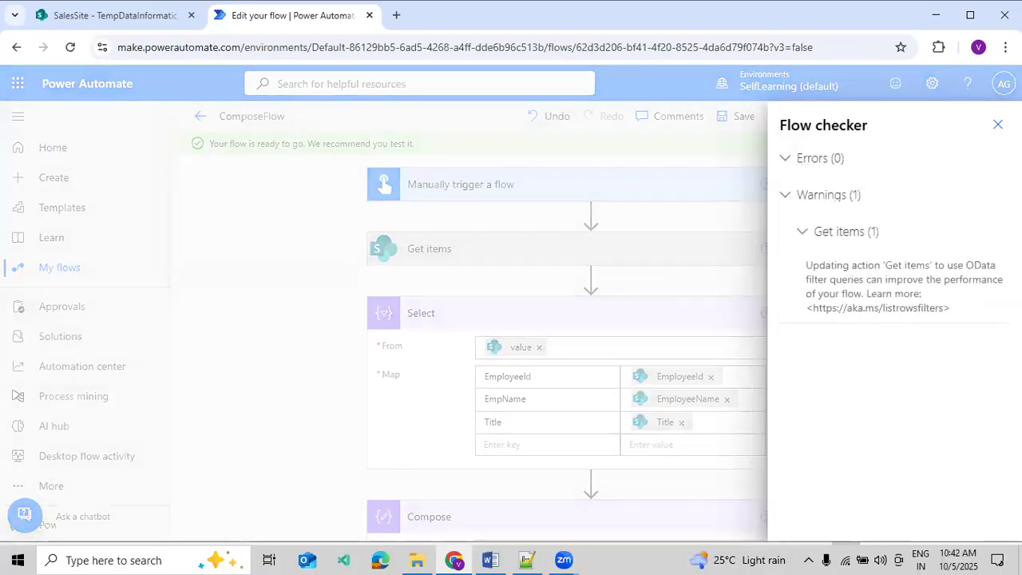
pyautogui.click(998, 125)
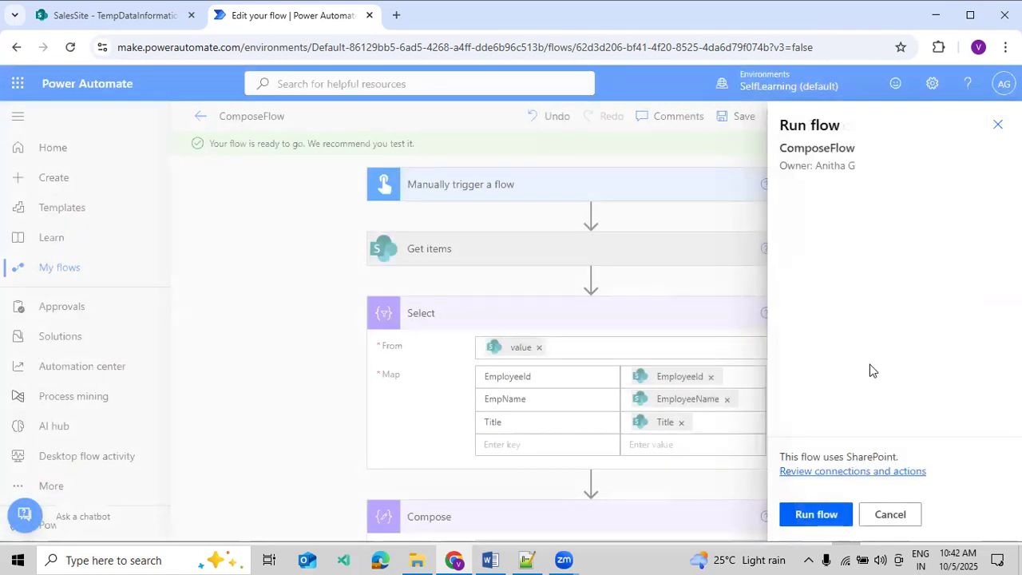
pyautogui.click(830, 510)
pyautogui.click(831, 513)
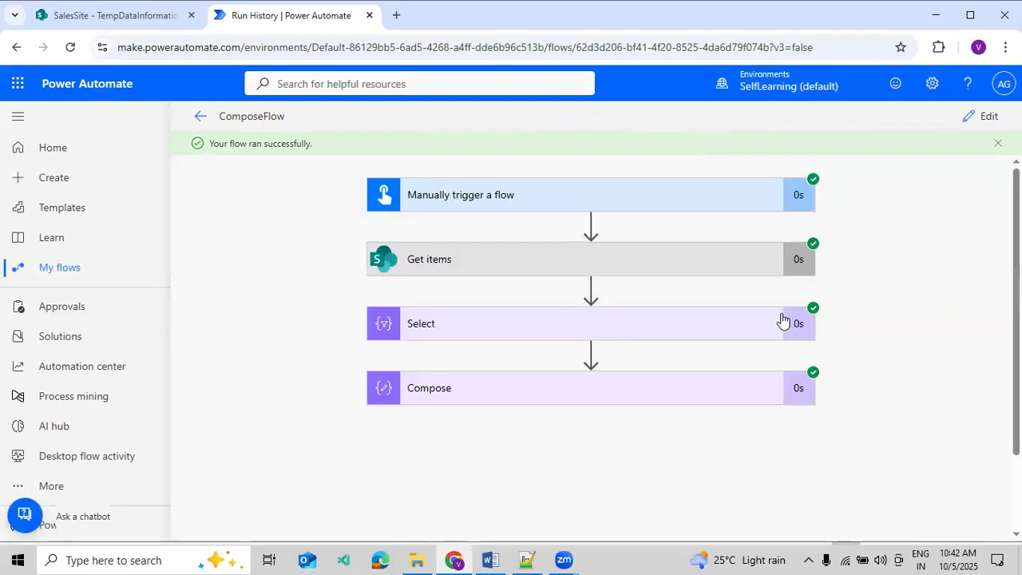
# Examine the Select action's inputs and outputs in the test run, including the fields in its raw inputs.
pyautogui.click(694, 329)
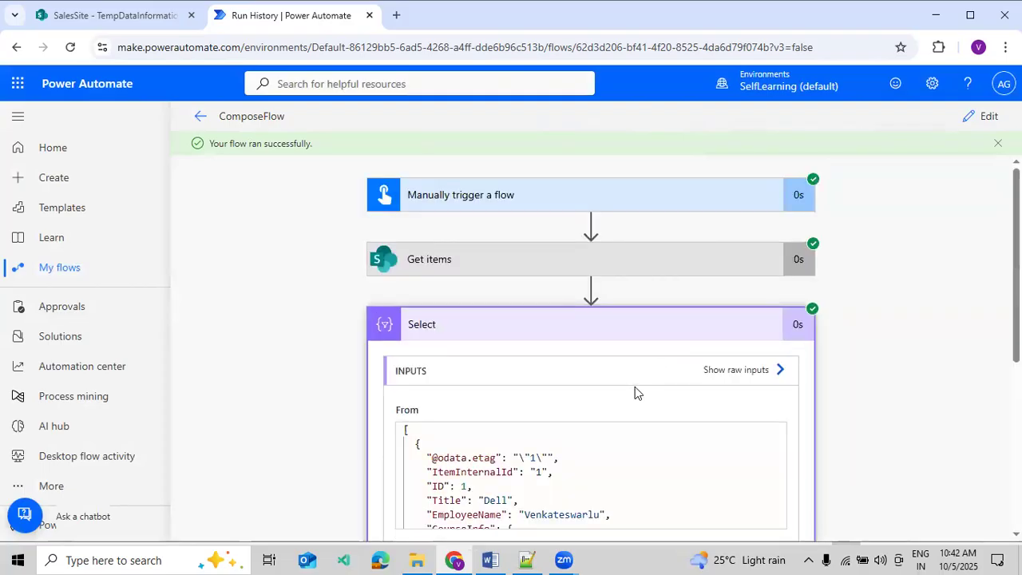
pyautogui.scroll(-3, 736, 392)
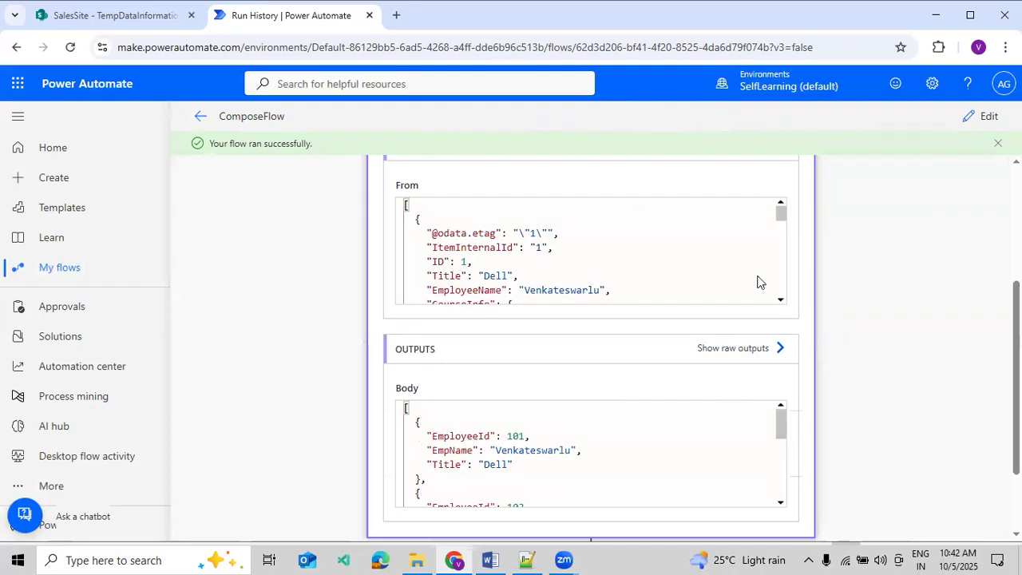
pyautogui.scroll(5, 798, 335)
pyautogui.click(751, 369)
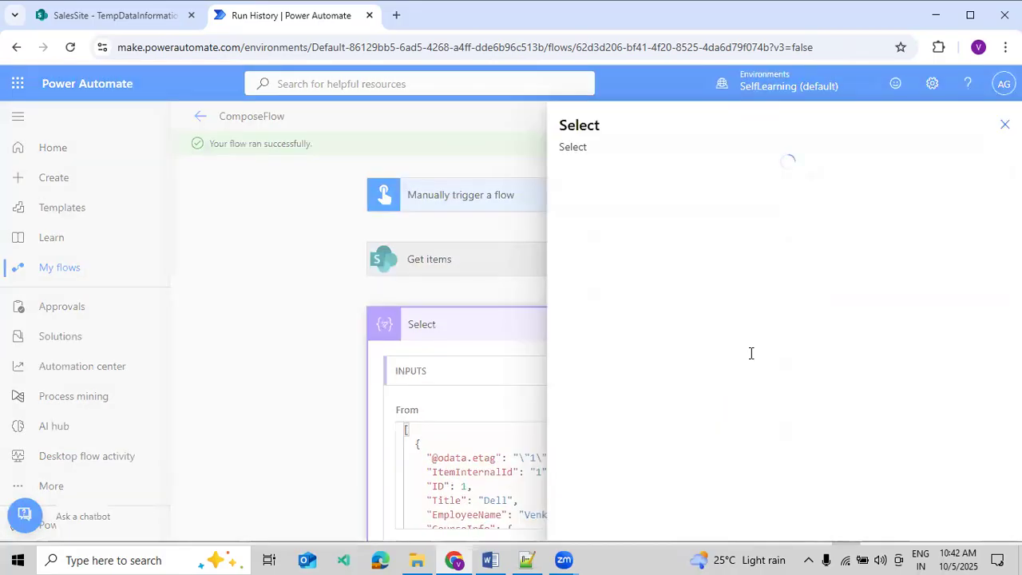
pyautogui.scroll(-4, 646, 226)
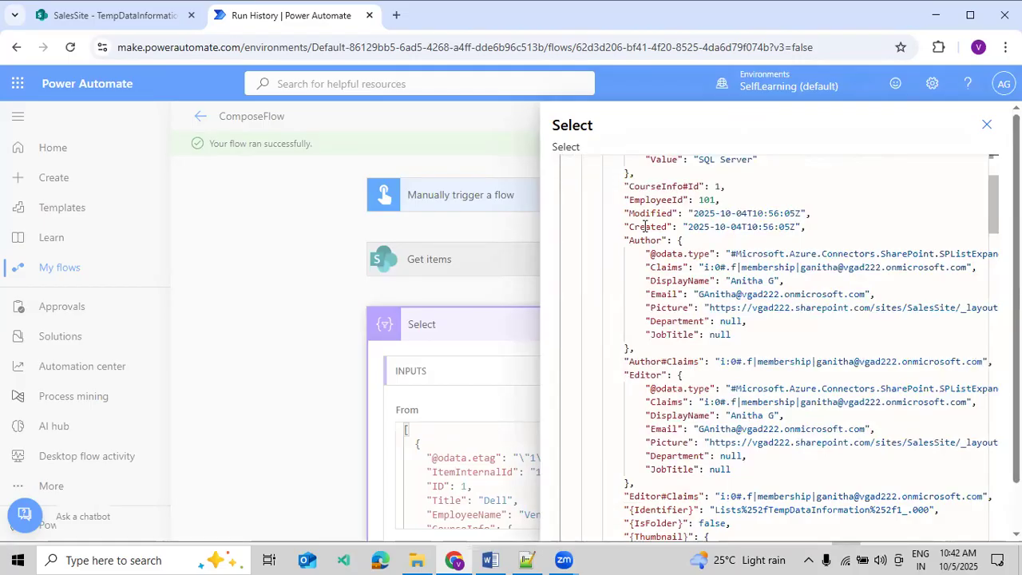
pyautogui.scroll(-5, 799, 216)
pyautogui.scroll(6, 784, 229)
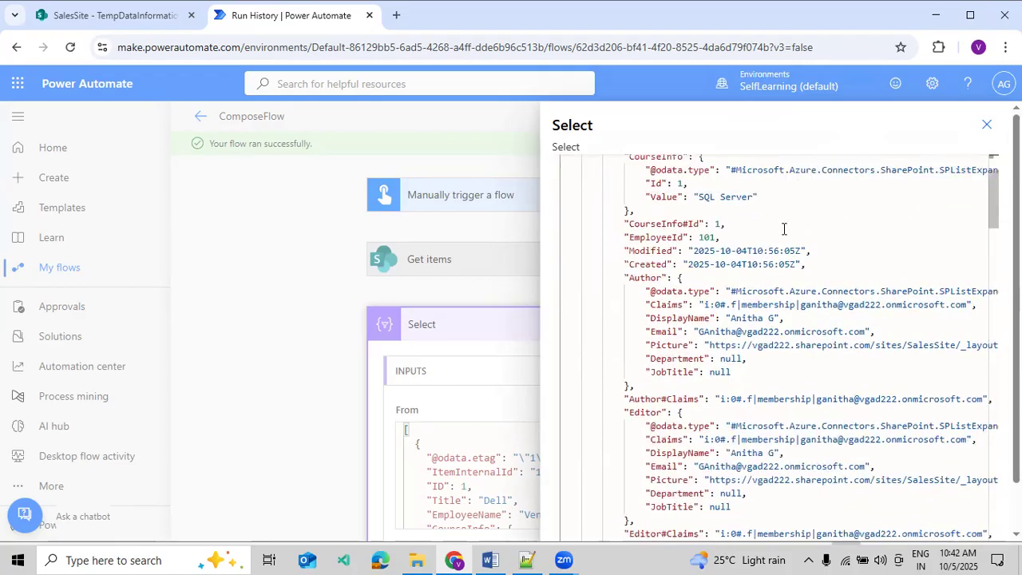
# Examine the Select action's raw outputs and compare the EmployeeId, EmpName and Title fields with the TempDataInformation list.
pyautogui.scroll(2, 784, 229)
pyautogui.click(987, 125)
pyautogui.scroll(-4, 779, 339)
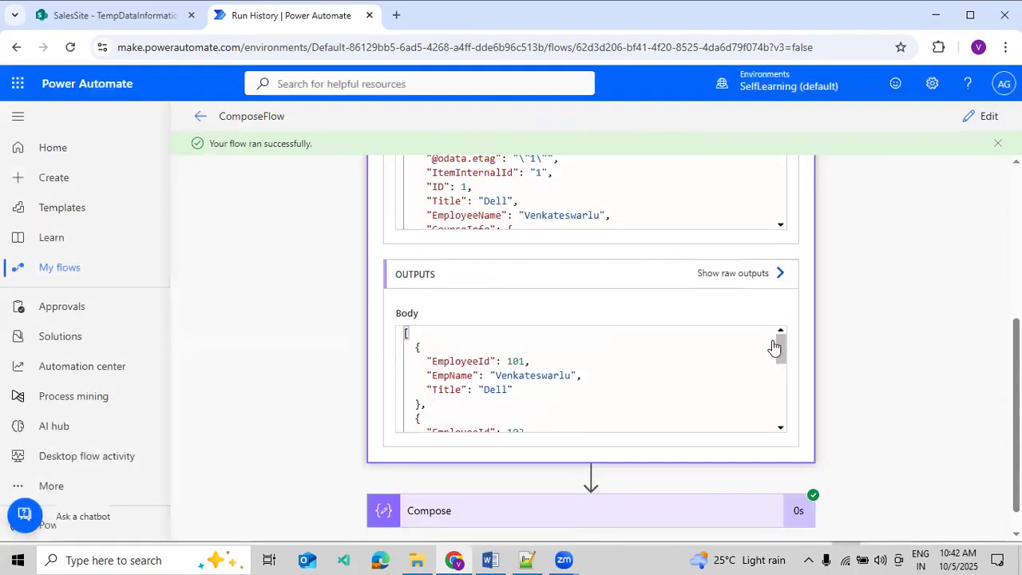
pyautogui.click(754, 274)
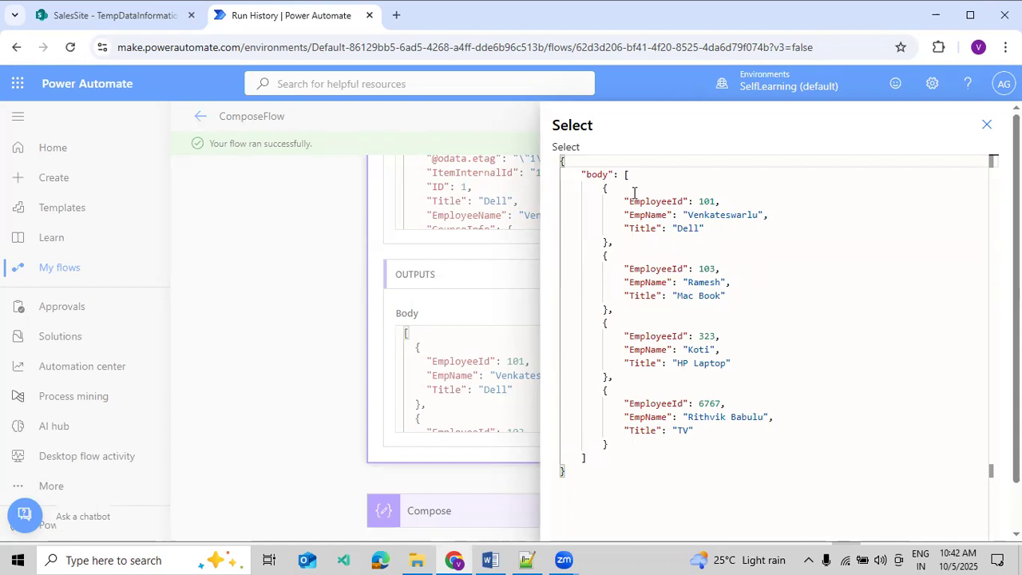
pyautogui.click(155, 17)
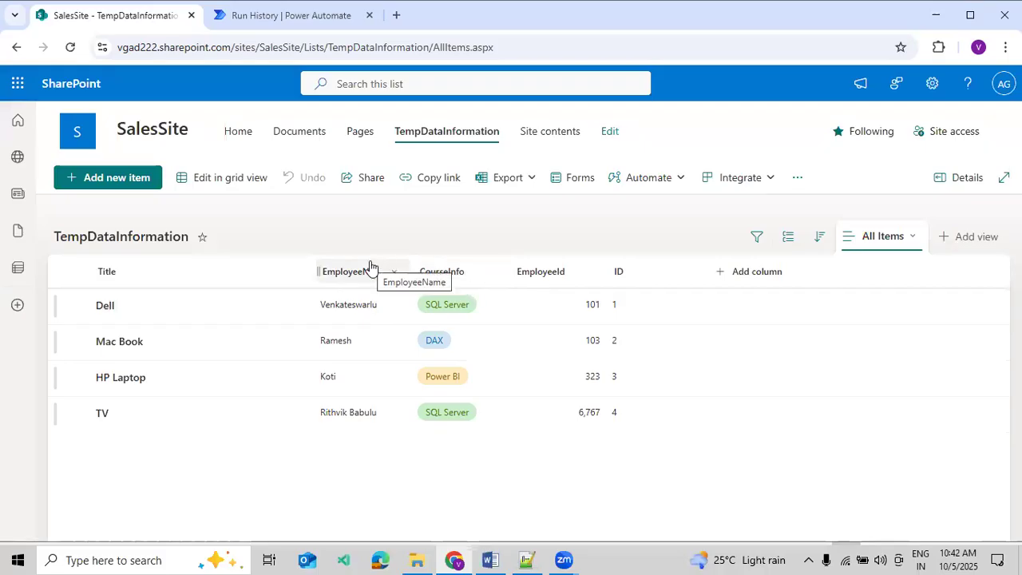
pyautogui.click(292, 18)
pyautogui.moveTo(622, 196); pyautogui.dragTo(698, 228)
pyautogui.click(661, 199)
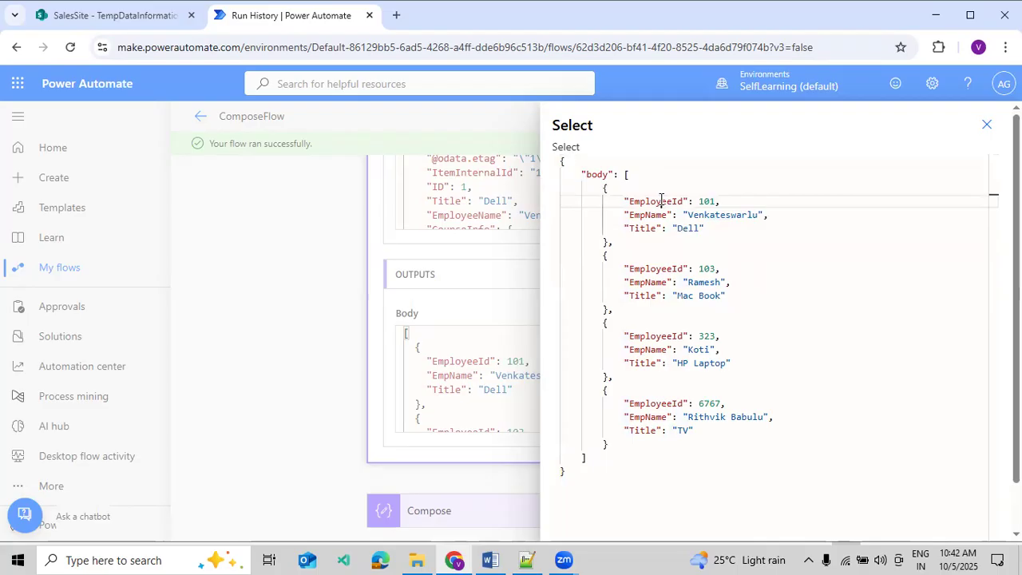
pyautogui.click(645, 219)
pyautogui.click(649, 281)
pyautogui.click(646, 295)
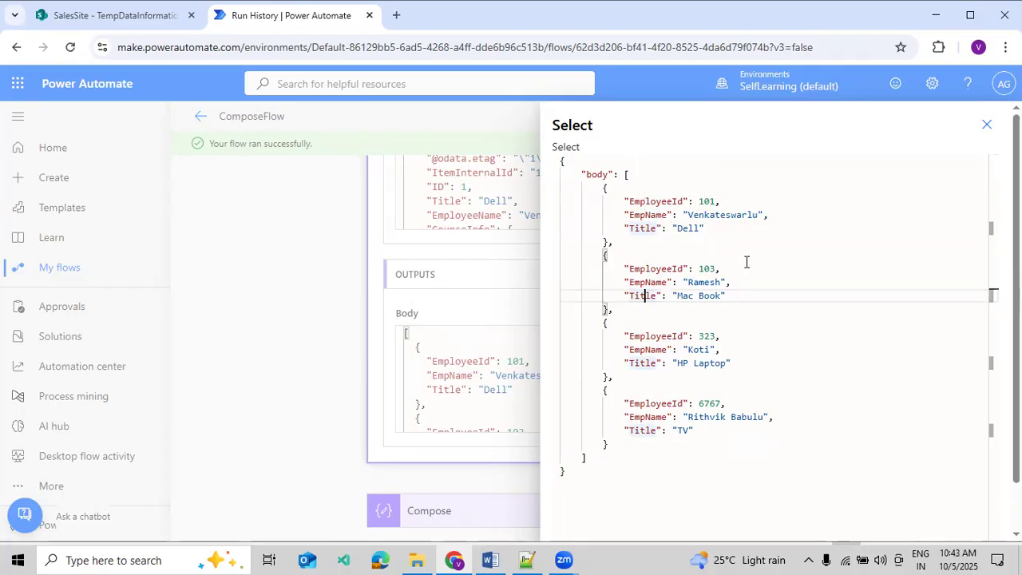
pyautogui.click(987, 125)
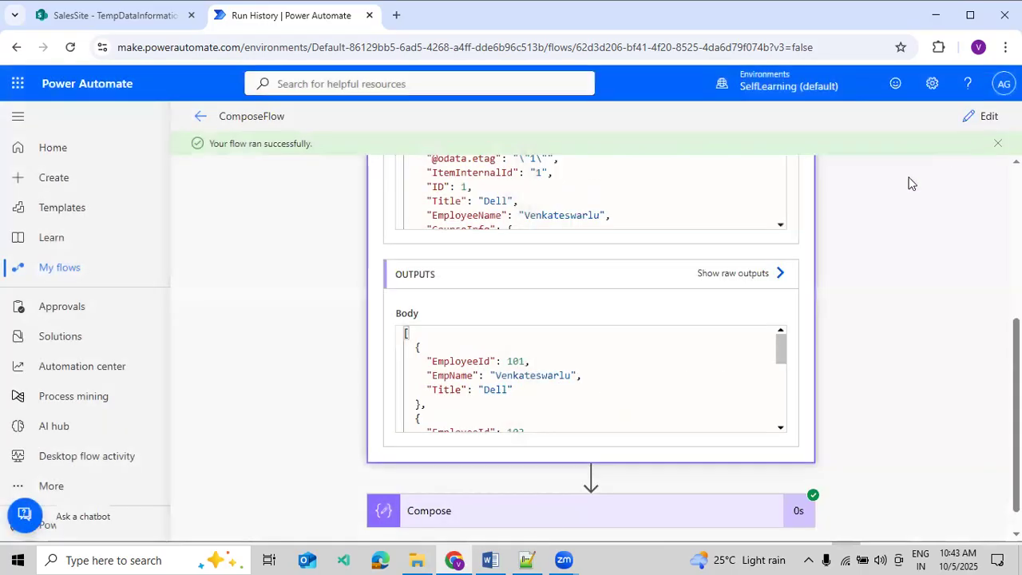
# Edit the flow and rename the Select map key EmployeeId as EmpId, checking the column names against the SharePoint list.
pyautogui.click(960, 117)
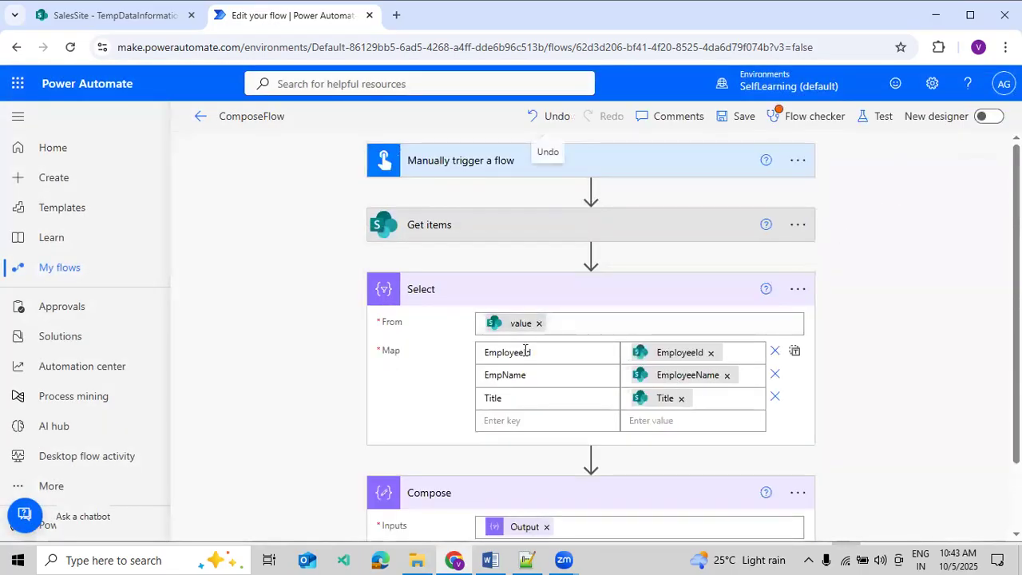
pyautogui.doubleClick(525, 351)
pyautogui.write('Em')
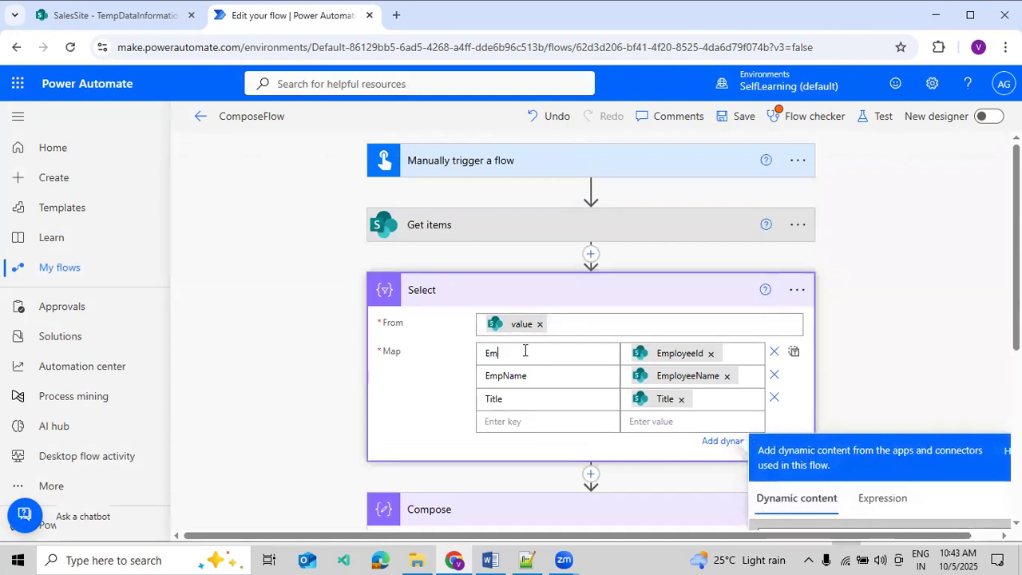
pyautogui.write('plo')
pyautogui.click(76, 24)
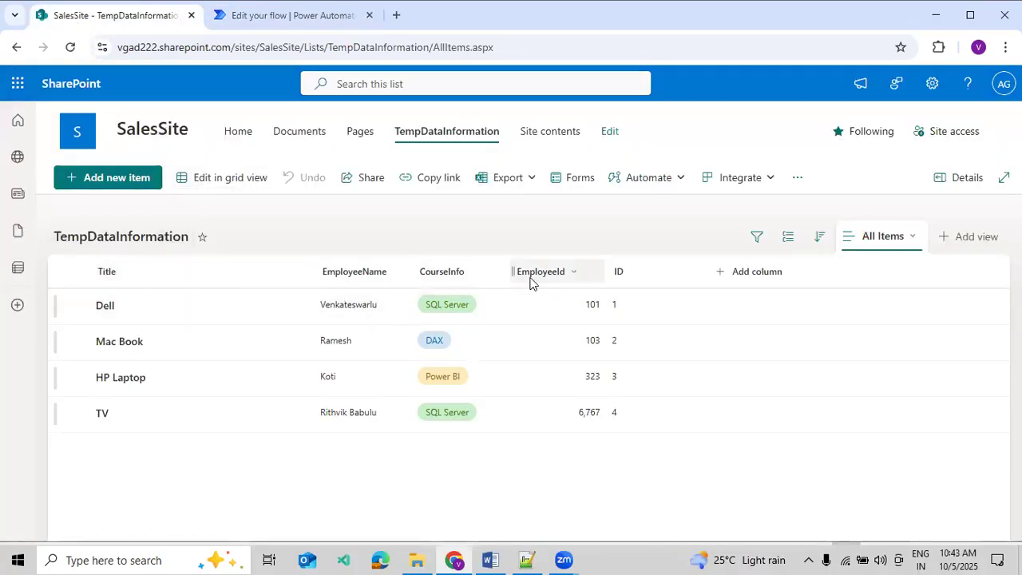
pyautogui.click(256, 22)
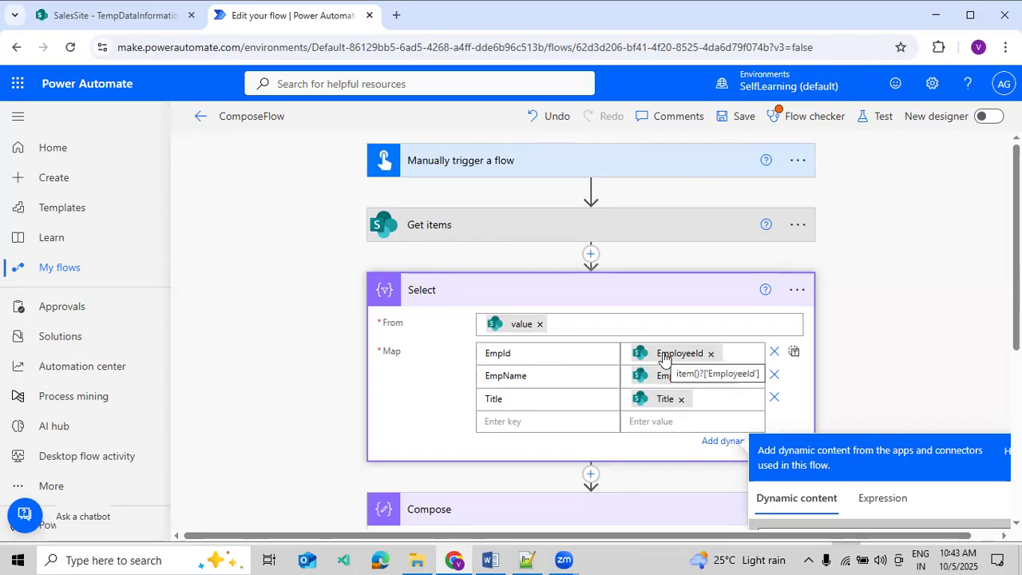
pyautogui.click(150, 18)
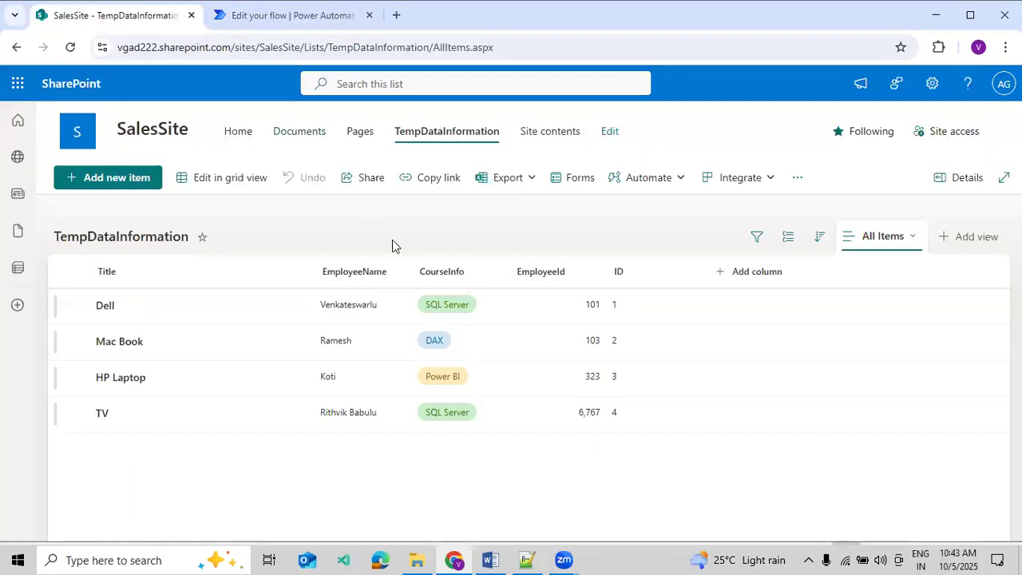
pyautogui.click(278, 18)
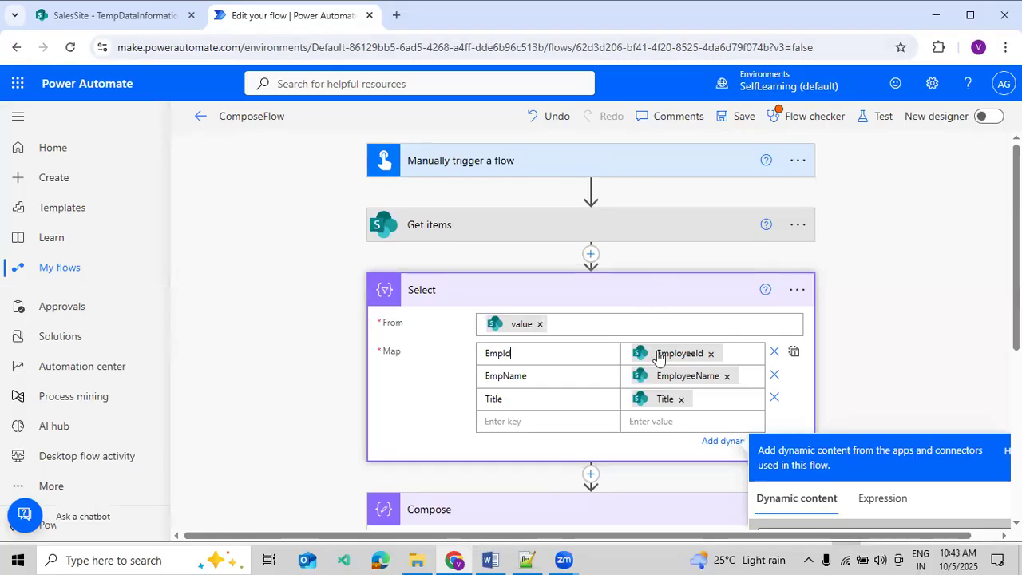
# Run ComposeFlow as a manual test, closing the Flow checker and the completed run dialog.
pyautogui.click(866, 123)
pyautogui.click(799, 517)
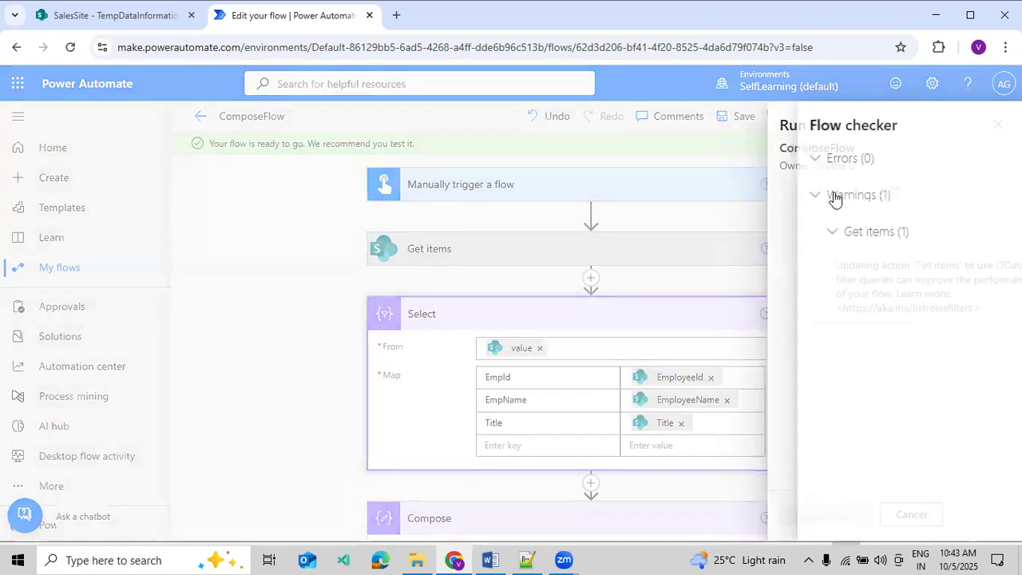
pyautogui.click(998, 124)
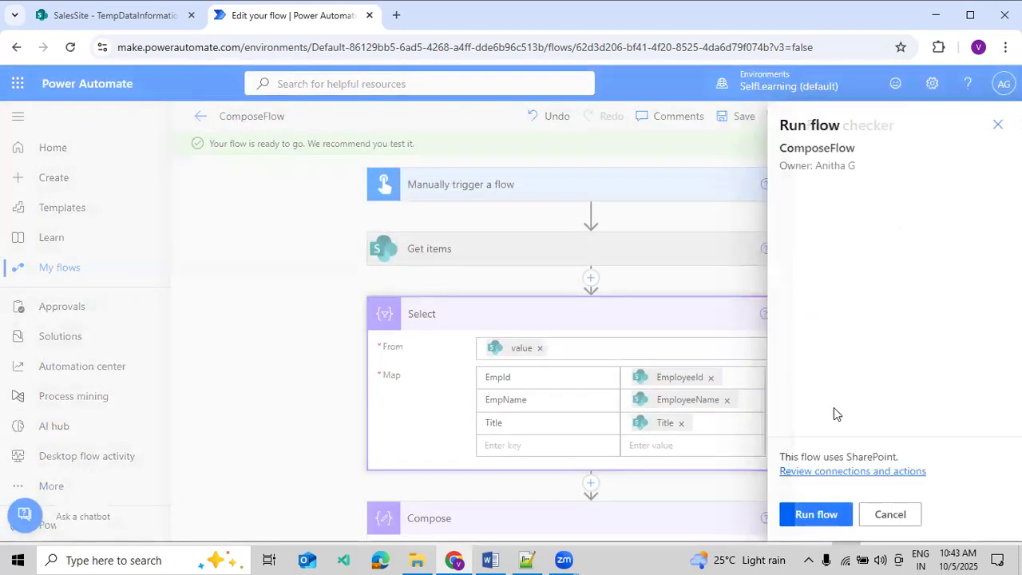
pyautogui.click(815, 515)
pyautogui.click(809, 515)
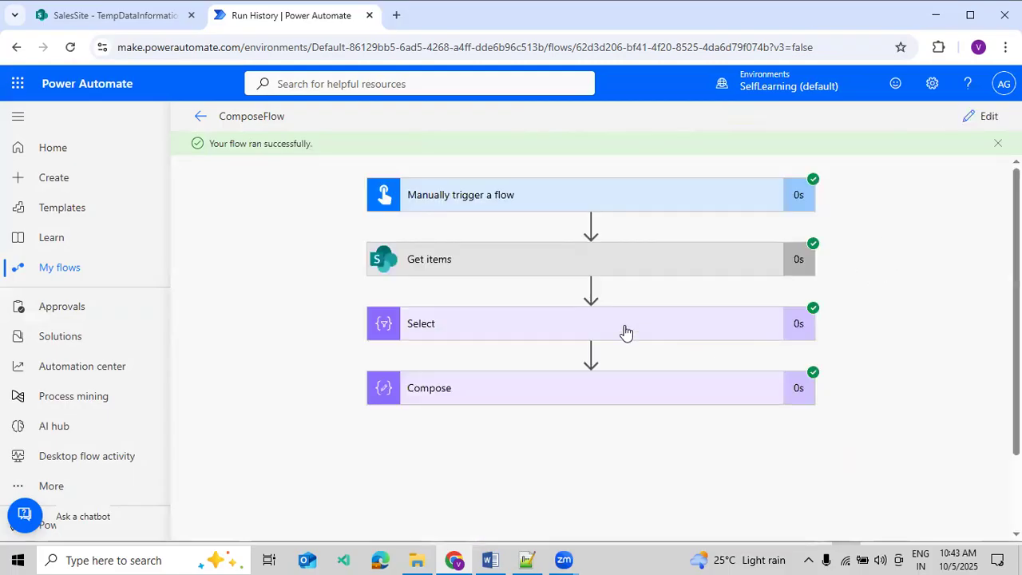
# Check the EmpId key in the Select action's raw outputs and compare the records with the SharePoint list.
pyautogui.click(625, 331)
pyautogui.click(729, 244)
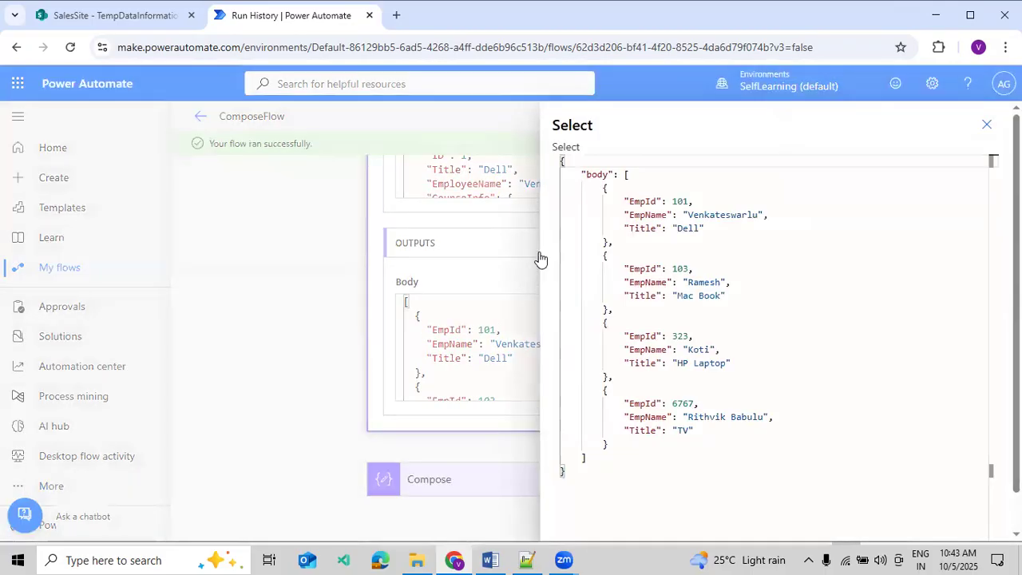
pyautogui.moveTo(622, 201); pyautogui.dragTo(671, 235)
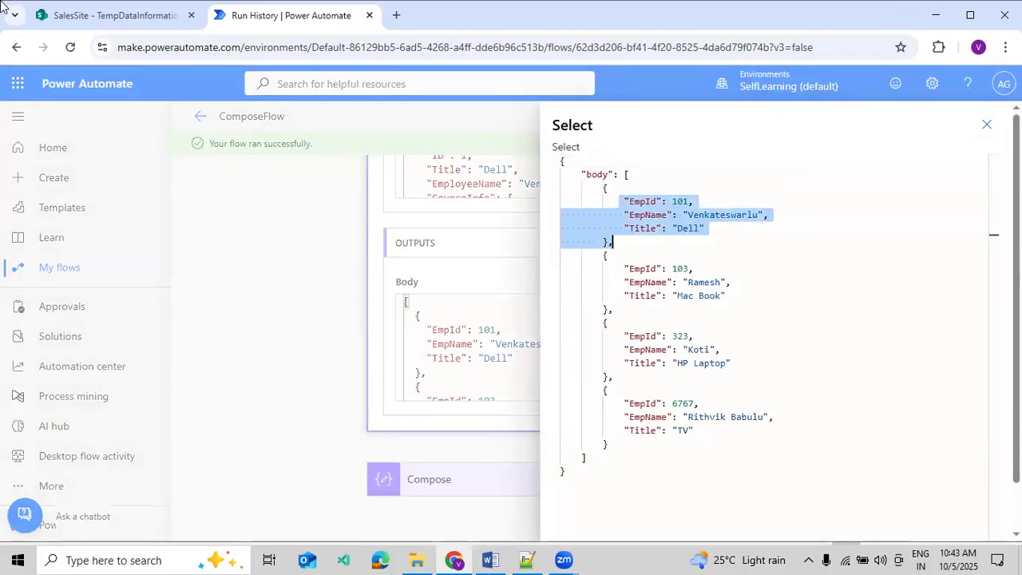
pyautogui.click(107, 15)
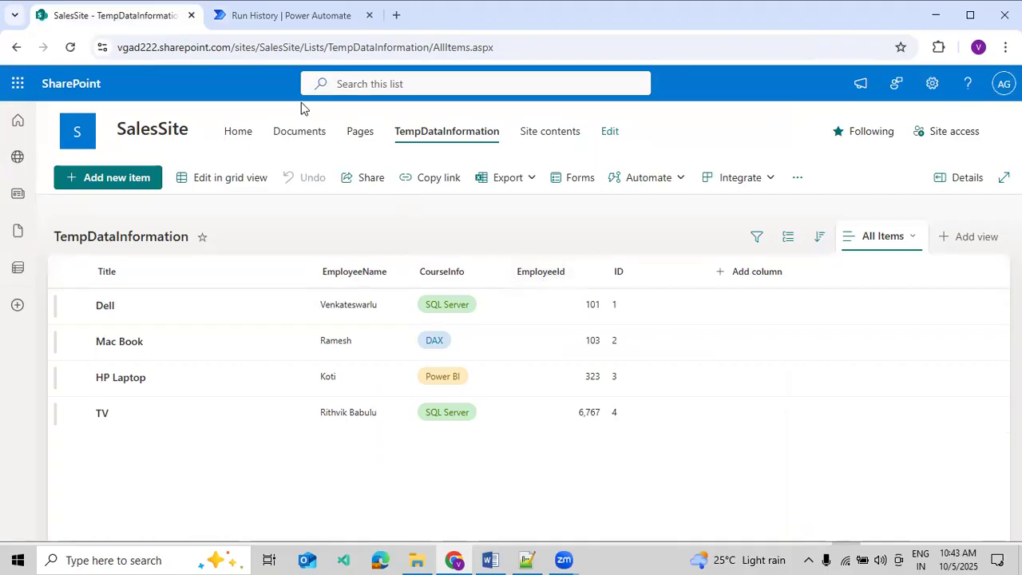
pyautogui.click(259, 22)
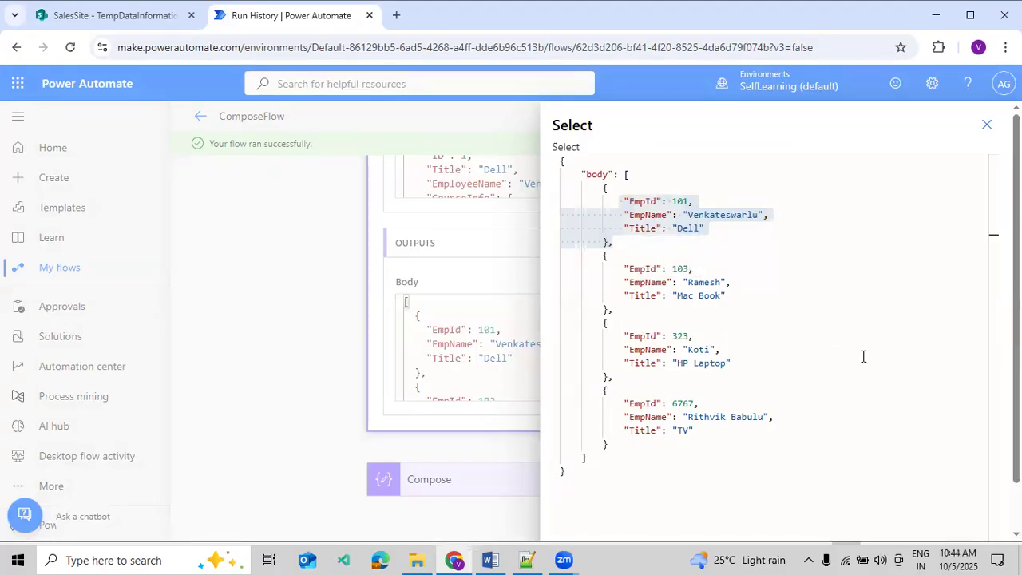
pyautogui.click(988, 124)
# Return to editing the flow and remove the mapped values of EmpId, EmpName and Title in the Select action.
pyautogui.click(980, 116)
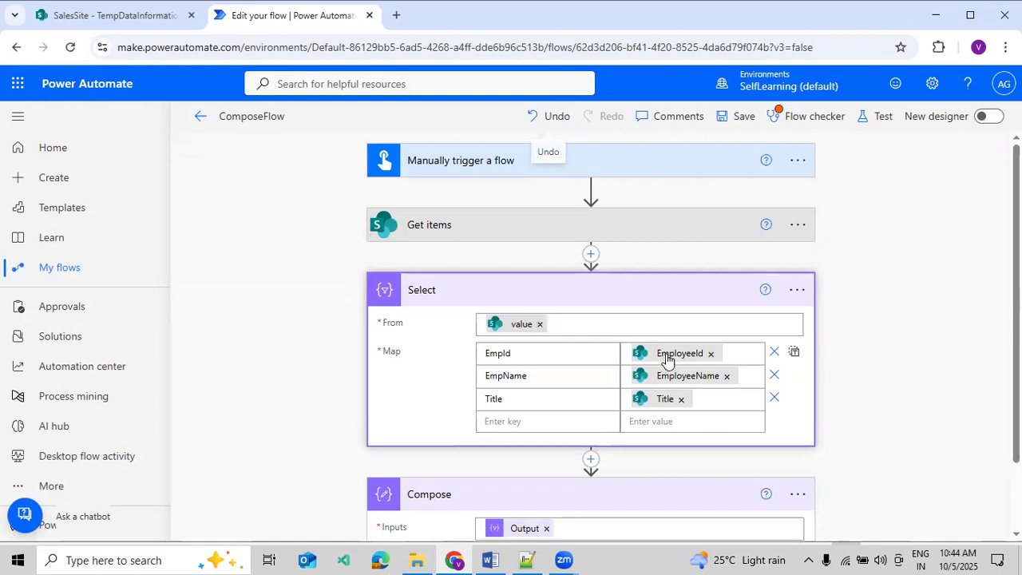
pyautogui.moveTo(669, 358)
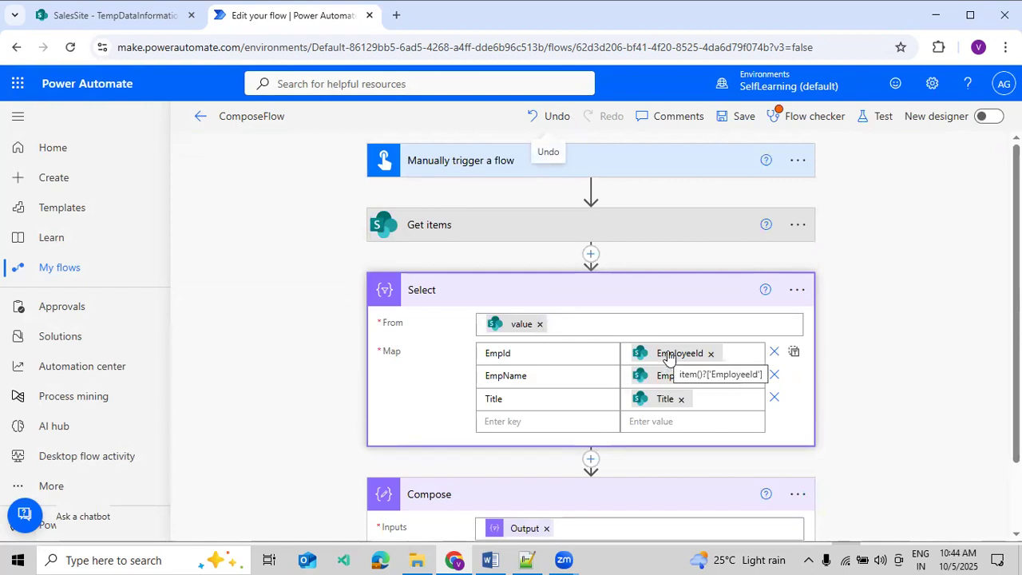
pyautogui.click(710, 359)
pyautogui.click(710, 355)
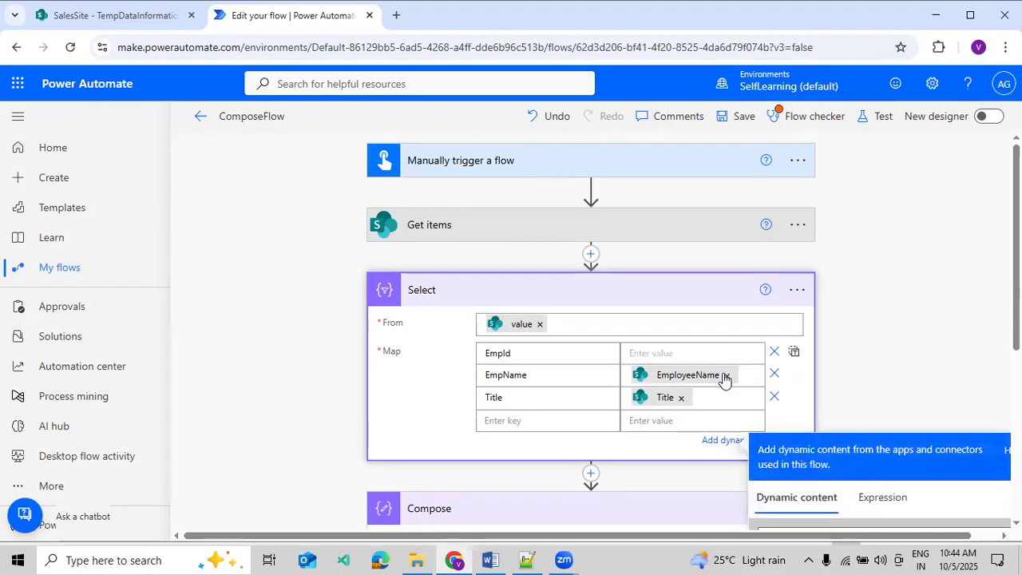
pyautogui.click(727, 375)
pyautogui.click(681, 397)
# Map the EmpId key to the expression item()['EmployeeId'] in the Select action.
pyautogui.click(705, 356)
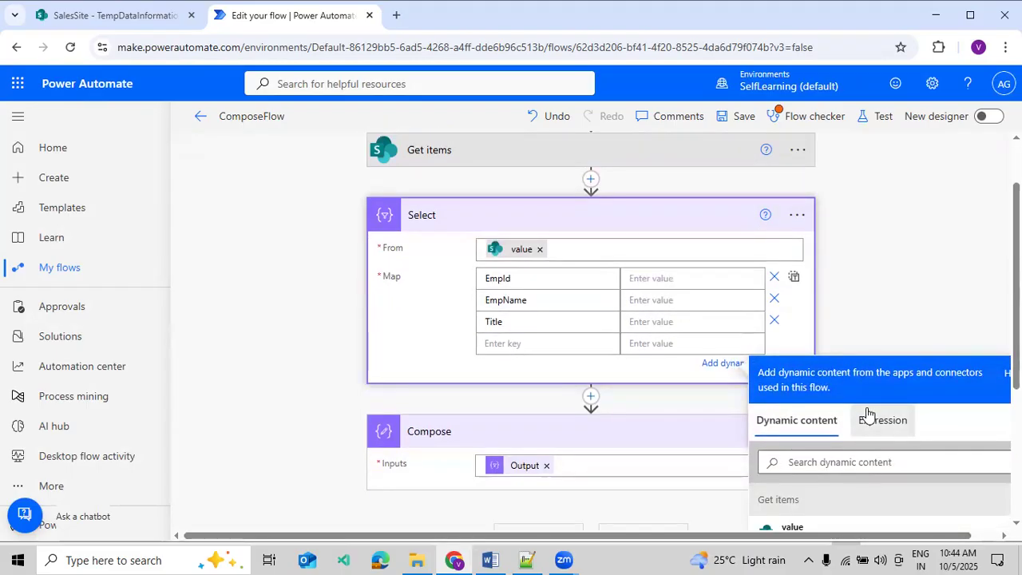
pyautogui.click(867, 413)
pyautogui.write('it')
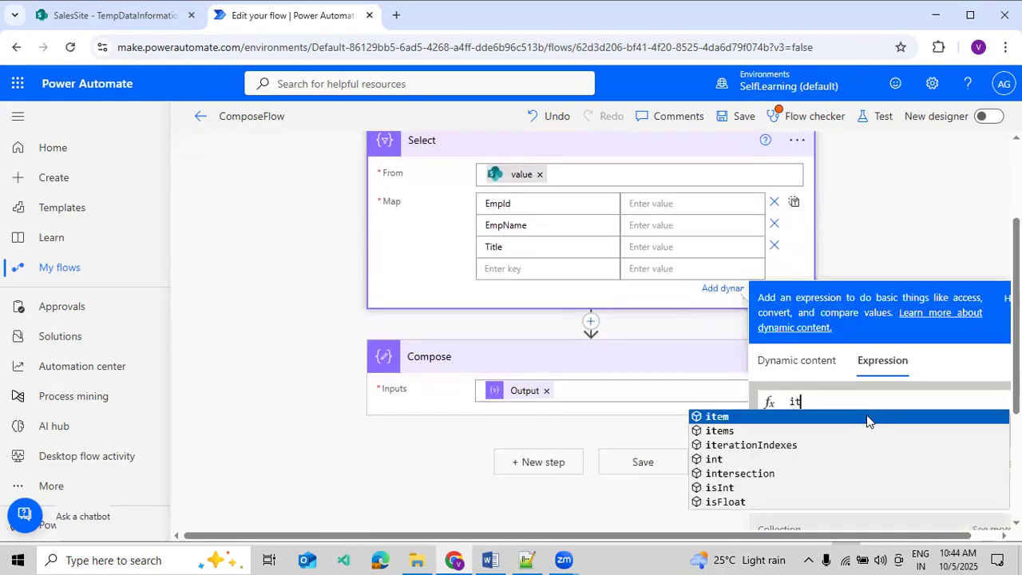
pyautogui.write("em()['']")
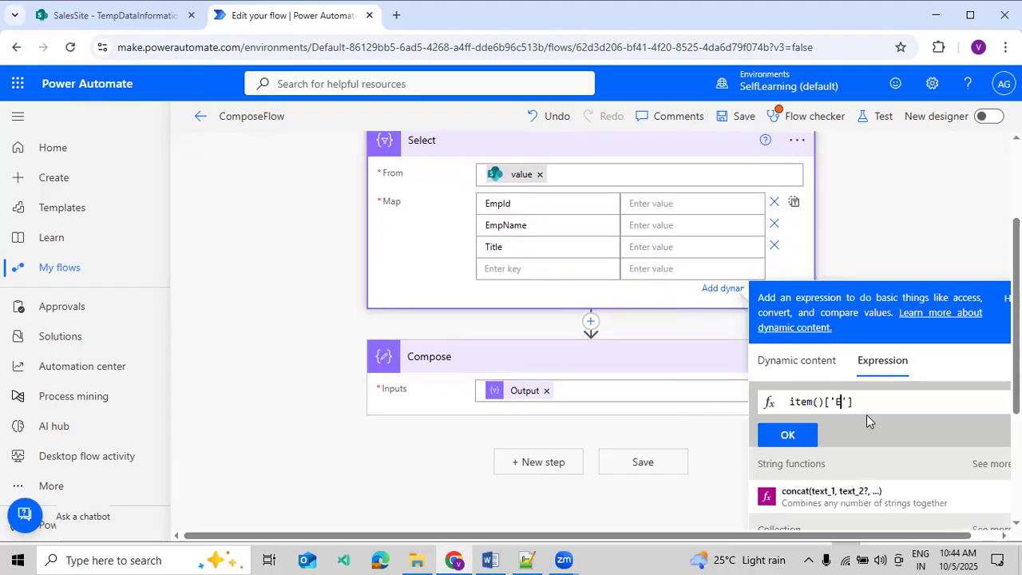
pyautogui.write('EmployeeId')
pyautogui.click(792, 432)
# Map the EmpName key to the expression item()['EmployeeName'] in the Select action.
pyautogui.click(727, 225)
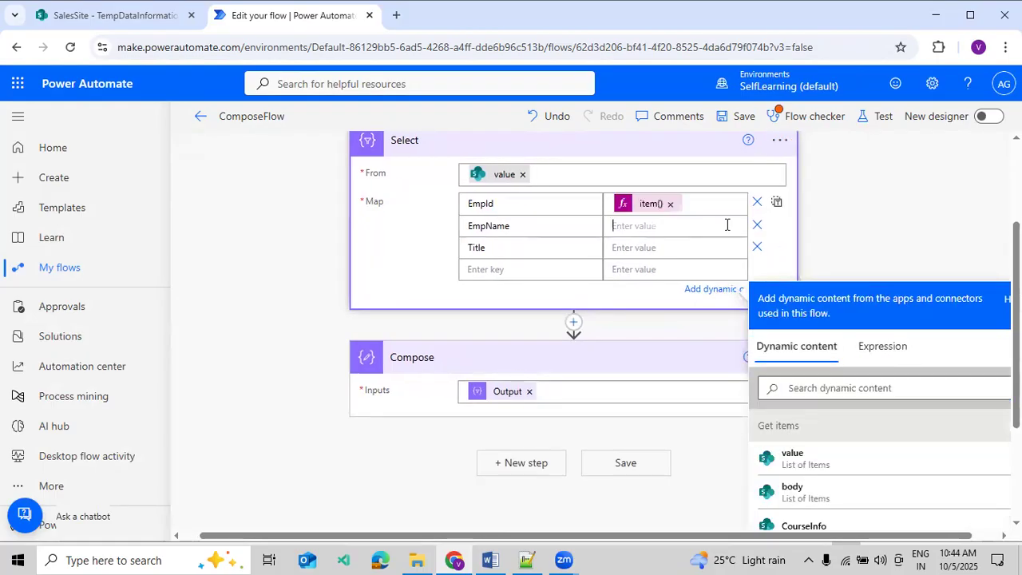
pyautogui.click(882, 348)
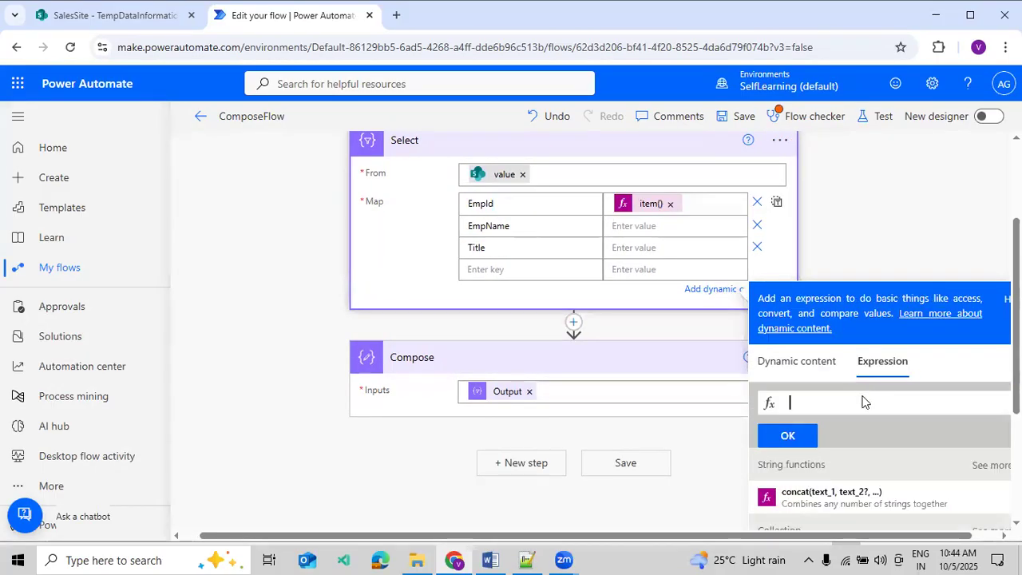
pyautogui.write('item()')
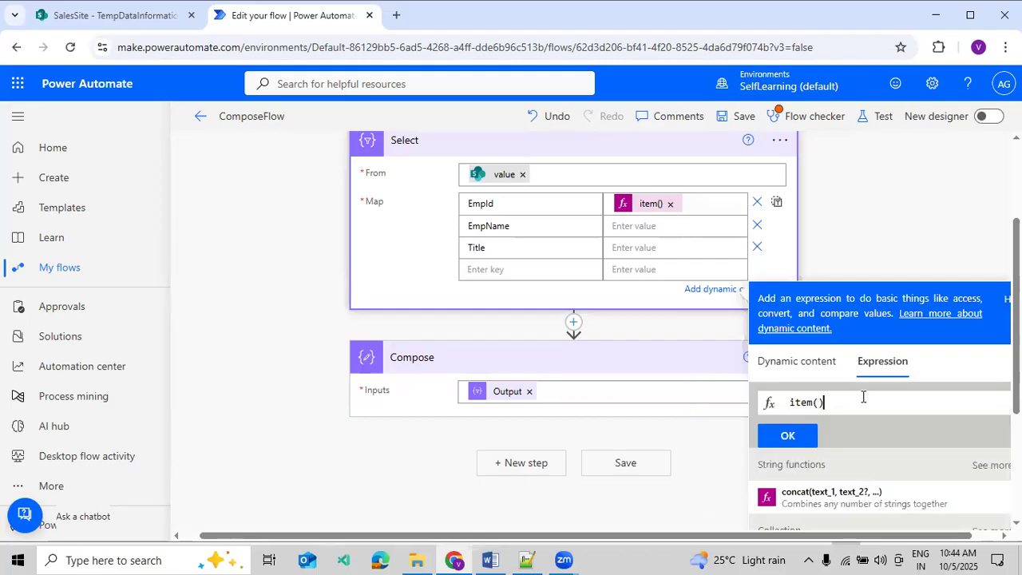
pyautogui.write("['EmployeeName")
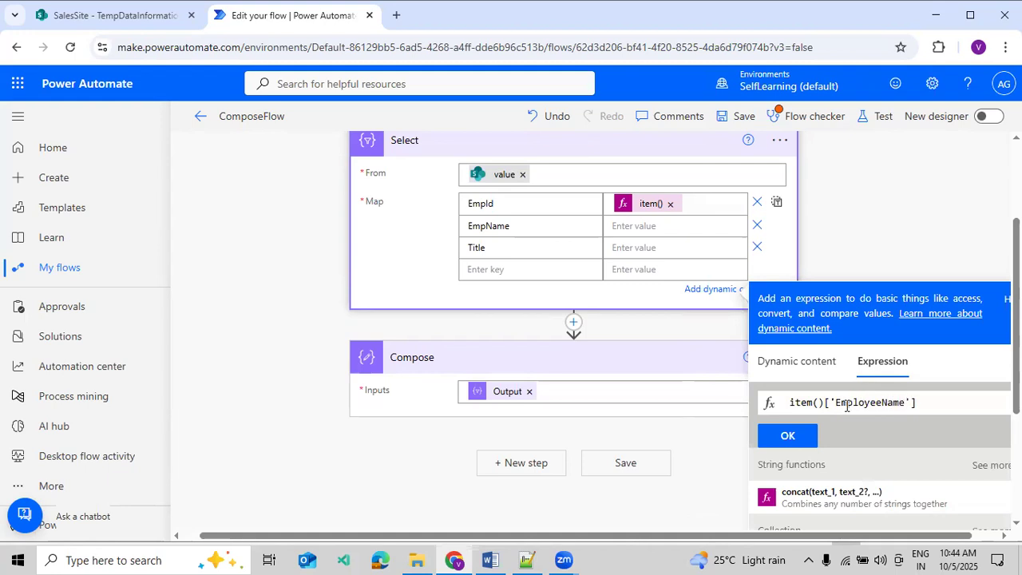
pyautogui.click(787, 435)
# Map the Title key to the expression item()['Title'] in the Select action and close the expression editor.
pyautogui.click(704, 248)
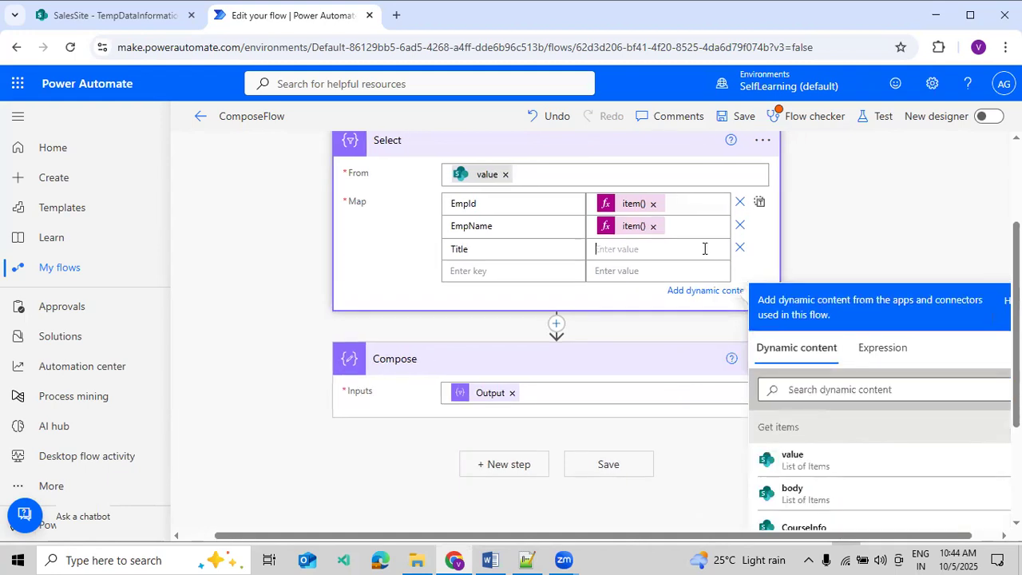
pyautogui.click(883, 347)
pyautogui.write('item()[')
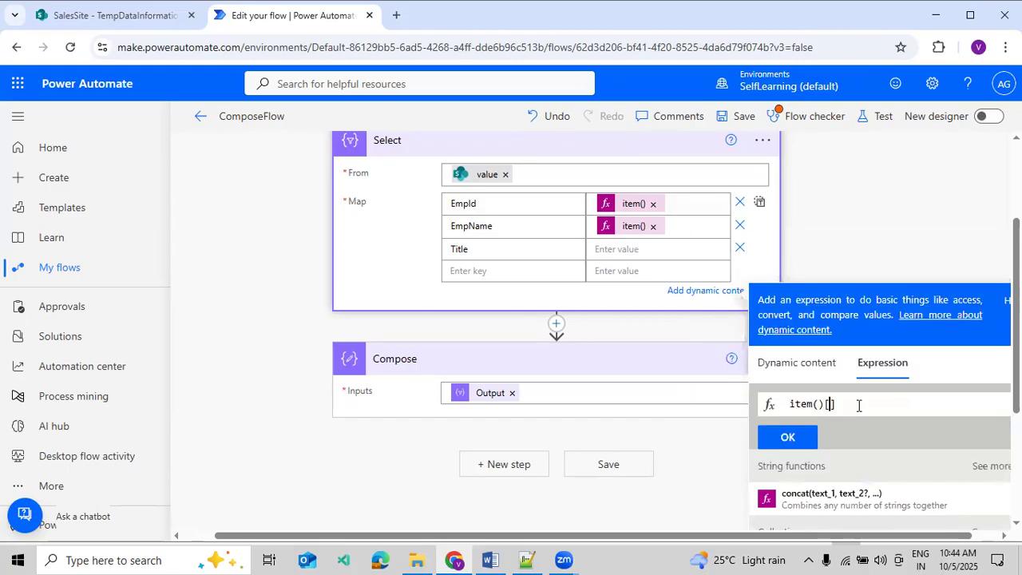
pyautogui.write("'Title")
pyautogui.click(804, 446)
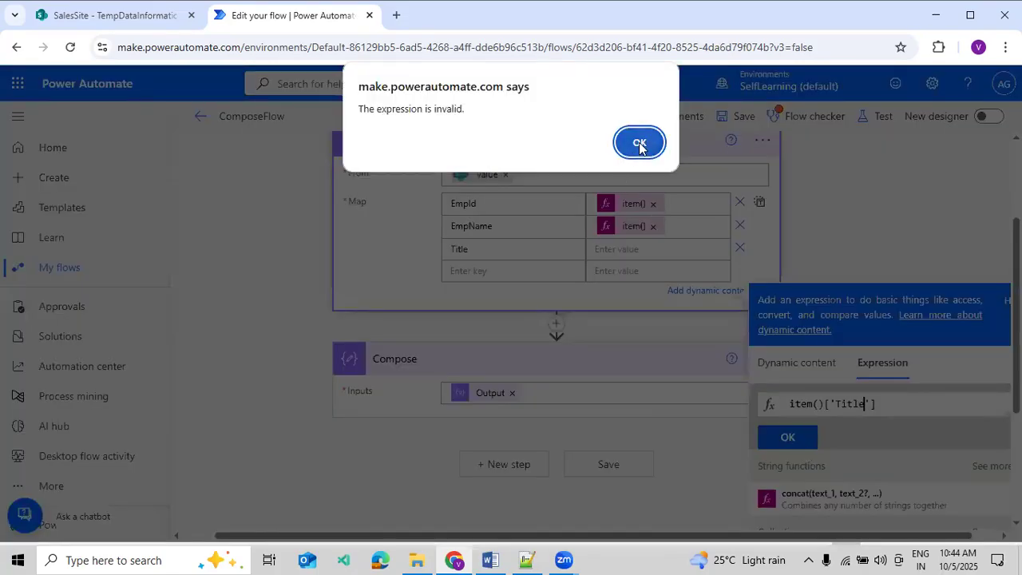
pyautogui.click(639, 142)
pyautogui.click(796, 403)
pyautogui.click(787, 437)
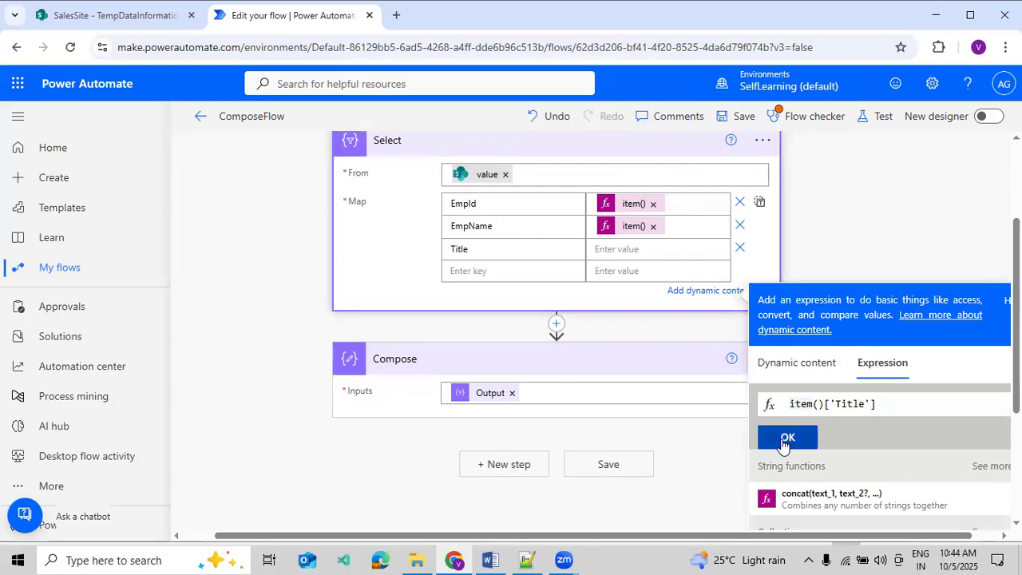
pyautogui.click(817, 230)
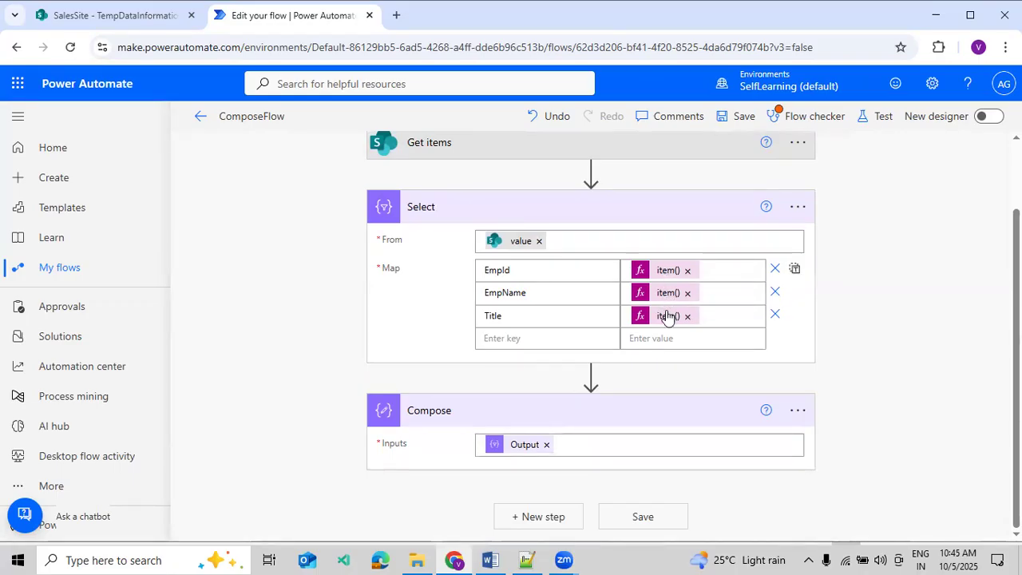
# Save ComposeFlow and run a manual test of it with the new Select mappings.
pyautogui.click(879, 118)
pyautogui.click(774, 516)
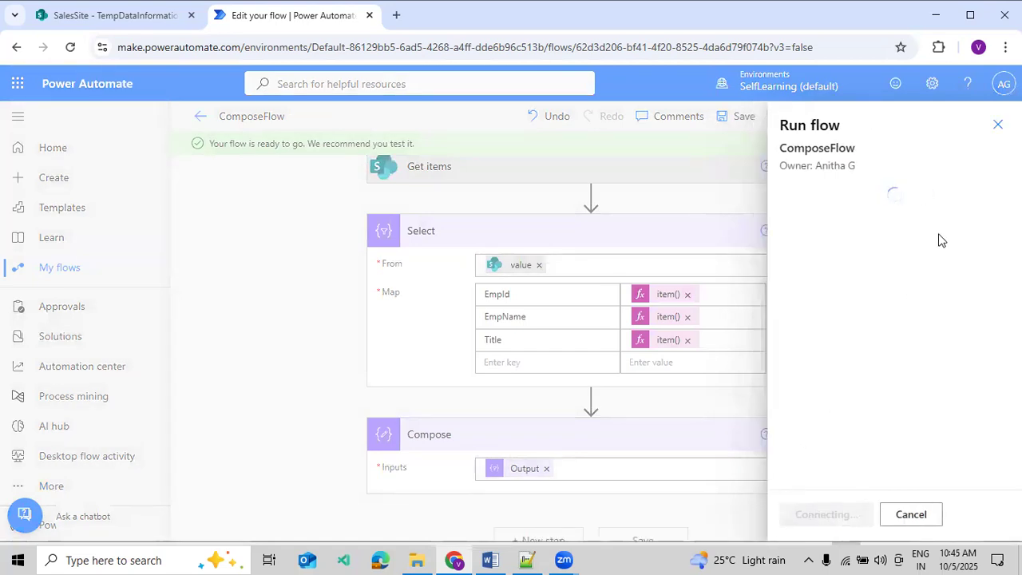
pyautogui.click(996, 128)
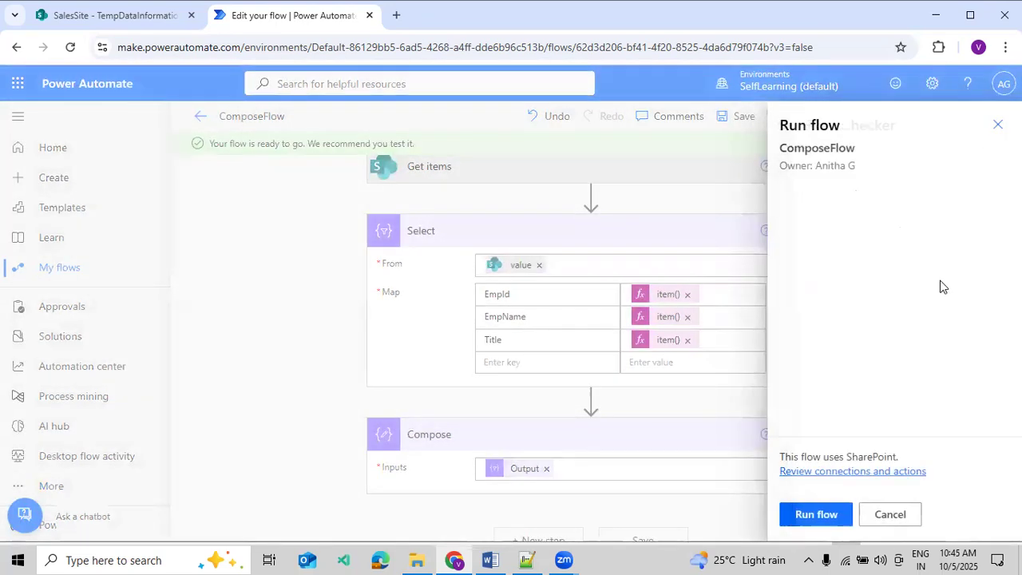
pyautogui.click(817, 513)
pyautogui.click(809, 514)
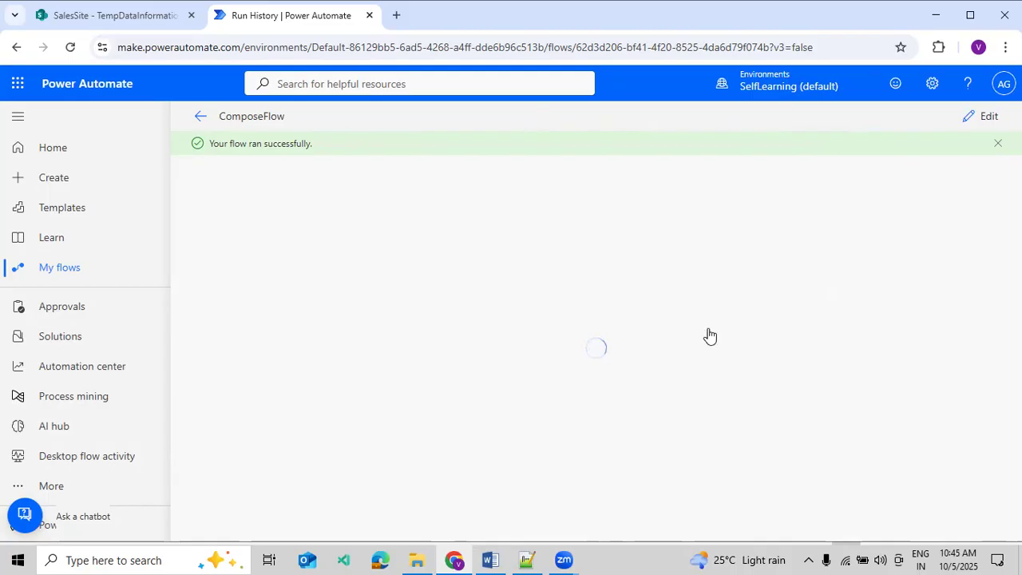
# Examine the EmpId, EmpName and Title entries in the Select action's raw outputs and return to editing the flow.
pyautogui.scroll(-3, 679, 324)
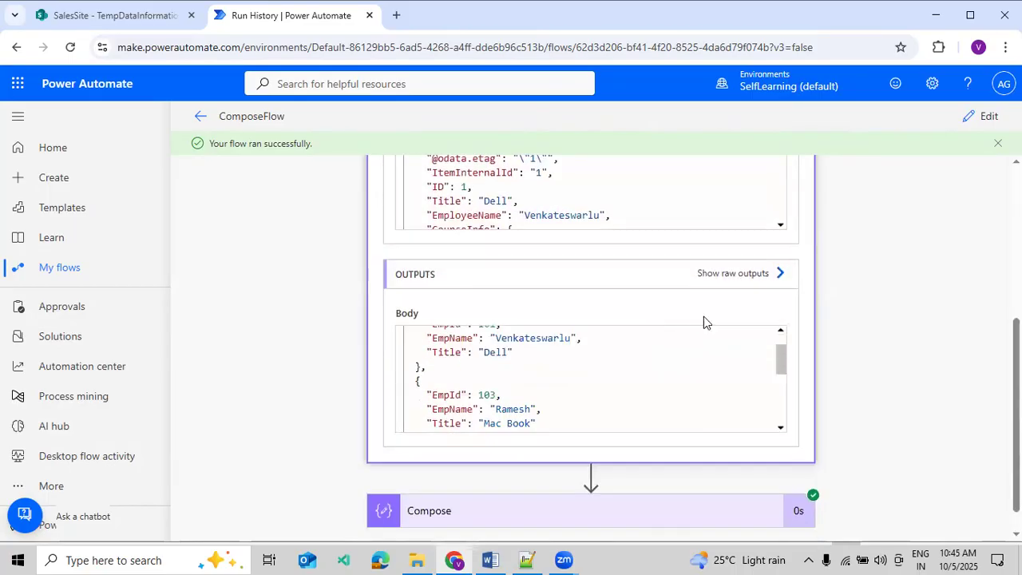
pyautogui.click(743, 276)
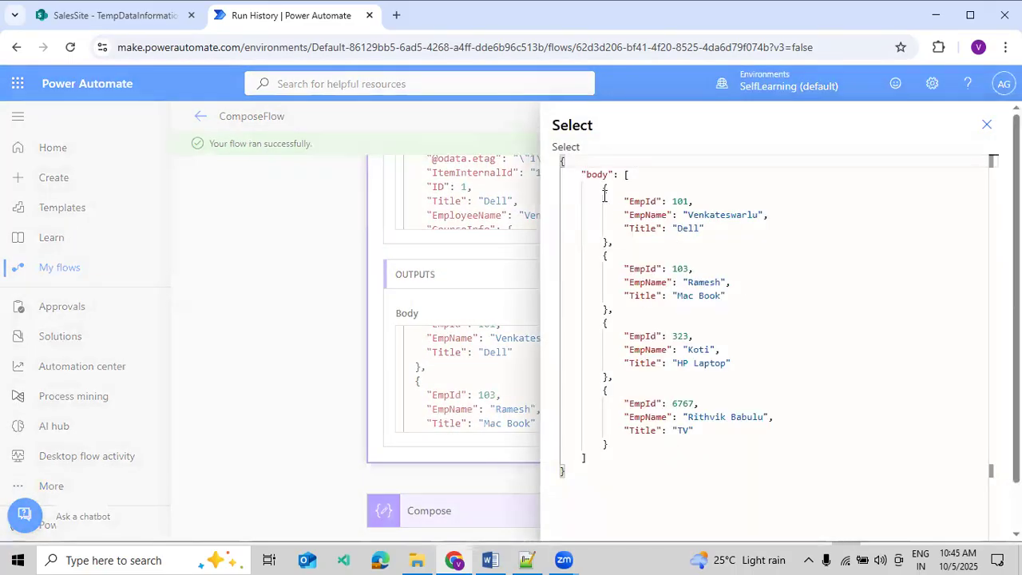
pyautogui.moveTo(611, 199); pyautogui.dragTo(735, 228)
pyautogui.moveTo(636, 268); pyautogui.dragTo(713, 319)
pyautogui.moveTo(625, 344); pyautogui.dragTo(714, 444)
pyautogui.click(871, 346)
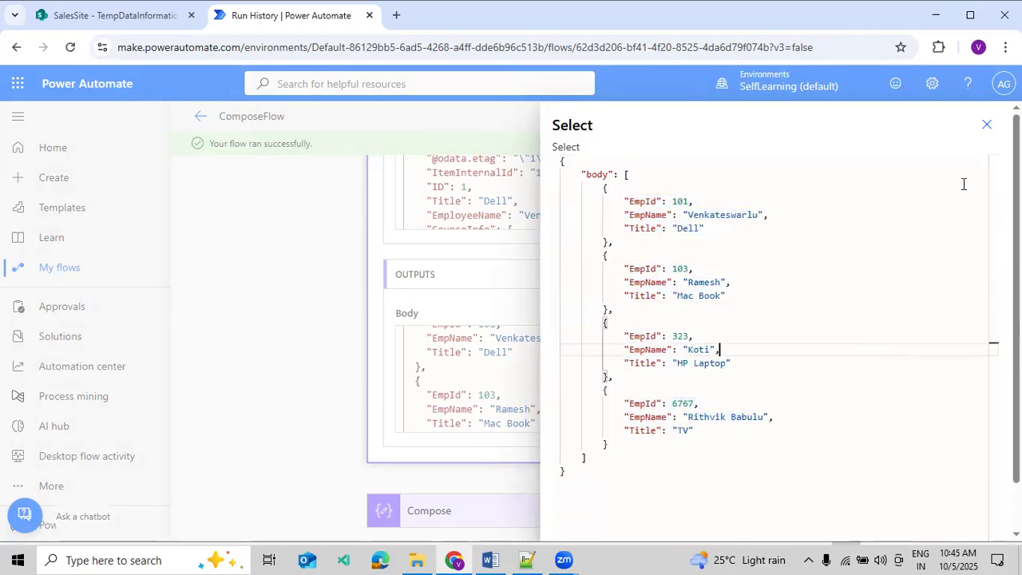
pyautogui.click(986, 128)
pyautogui.scroll(3, 931, 256)
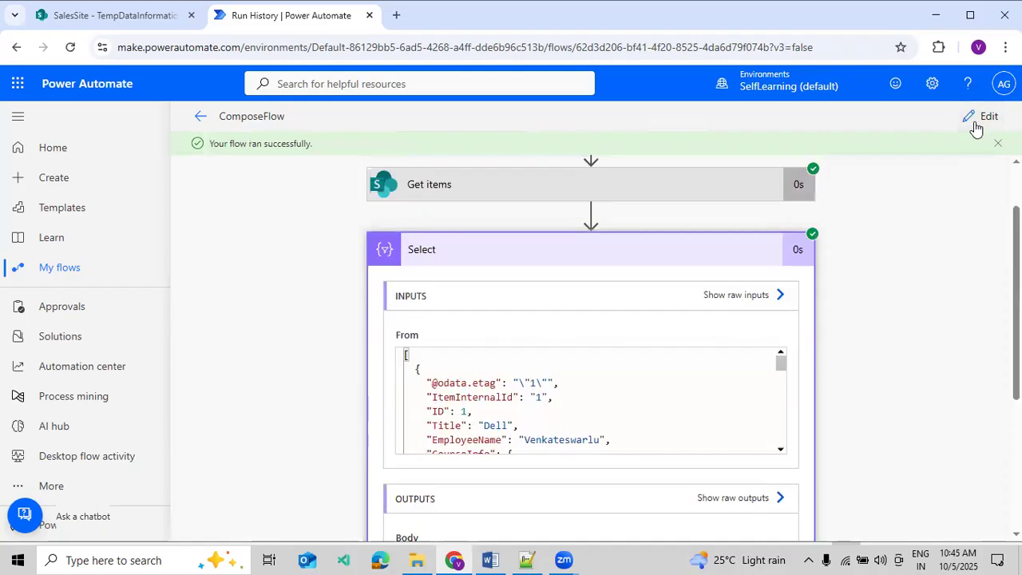
pyautogui.click(979, 118)
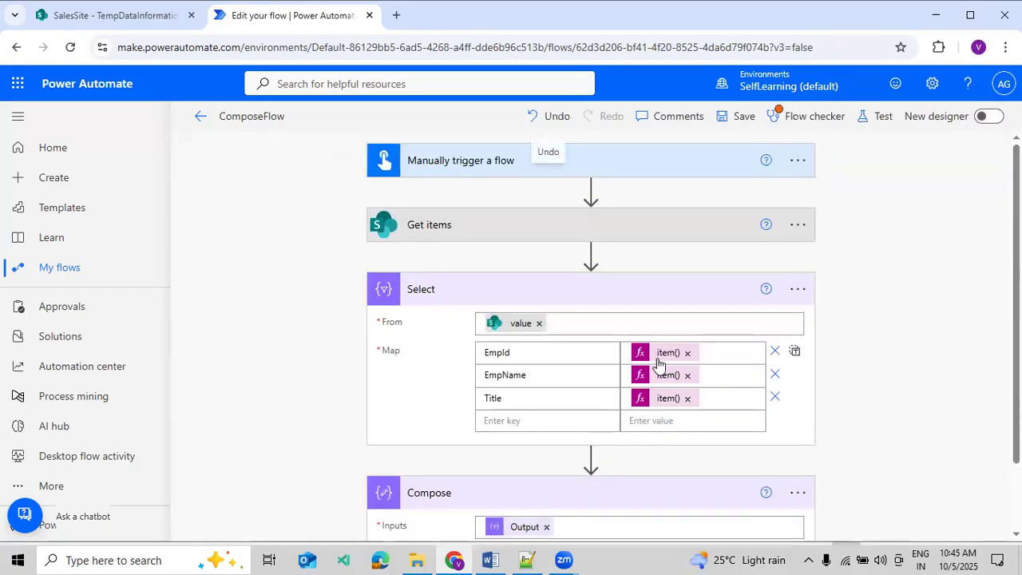
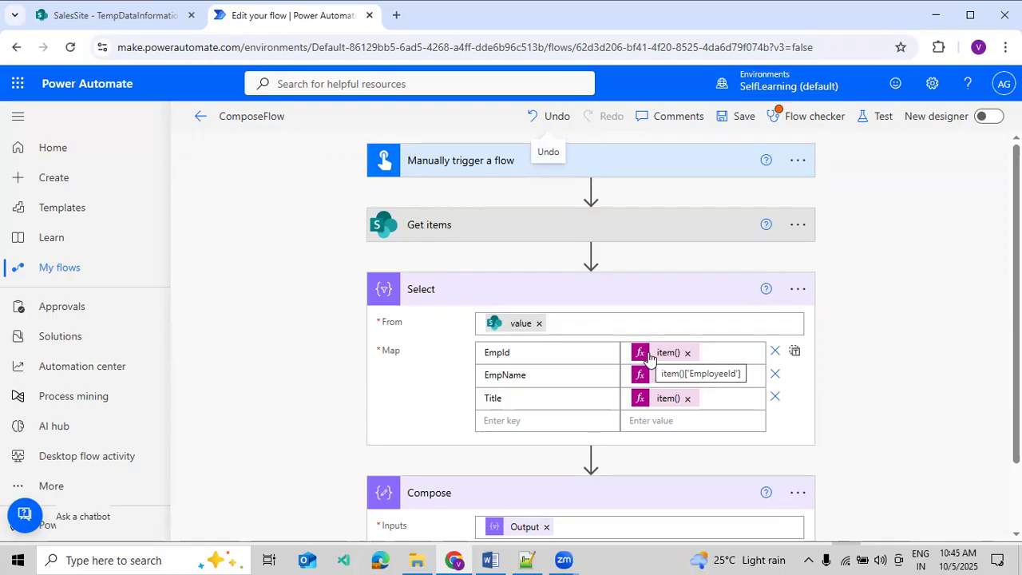
# Switch to the Word running notes and review the sections on items() vs item() and the ? null-safe operator.
pyautogui.click(491, 560)
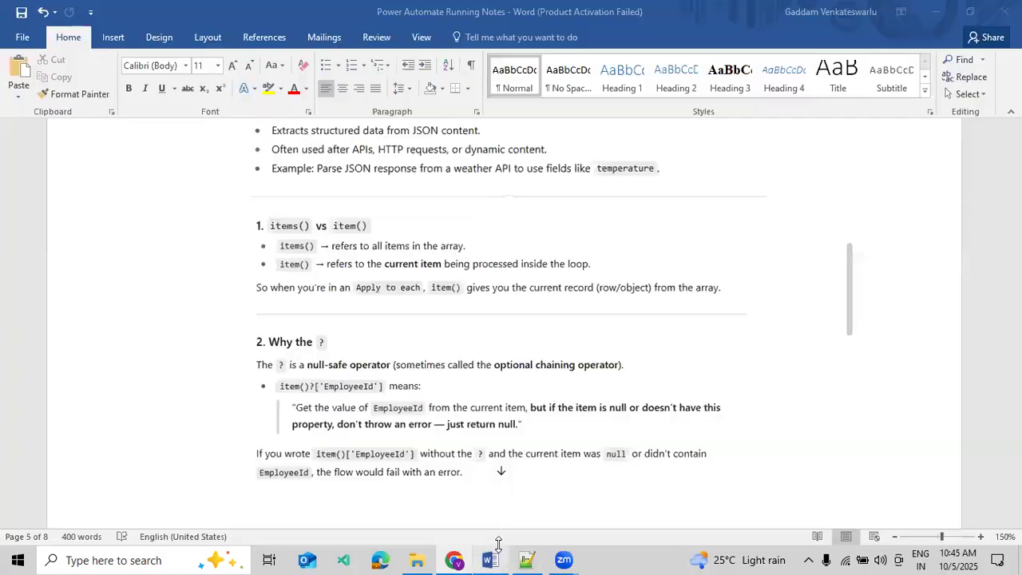
pyautogui.scroll(3, 510, 417)
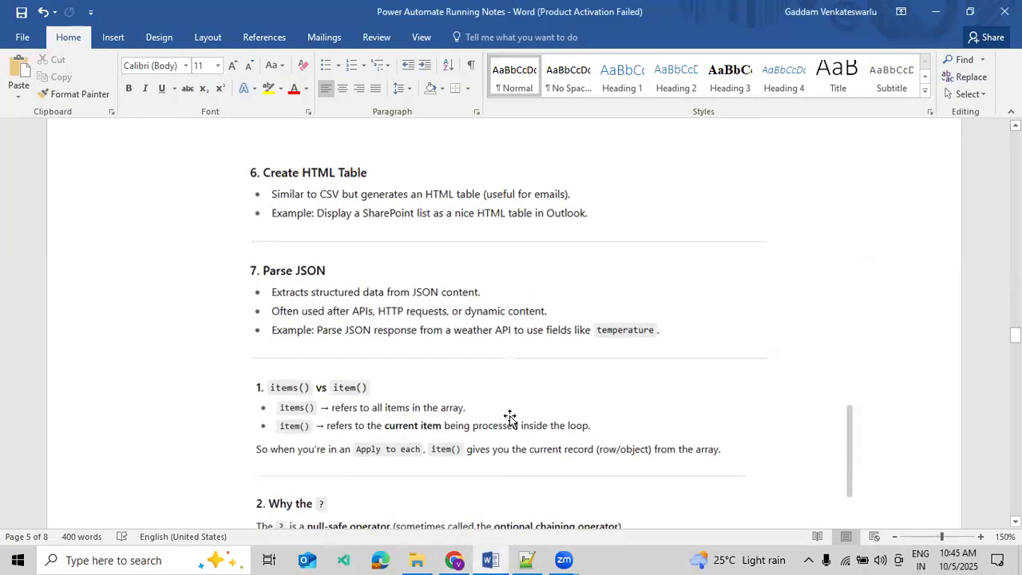
pyautogui.scroll(-3, 510, 417)
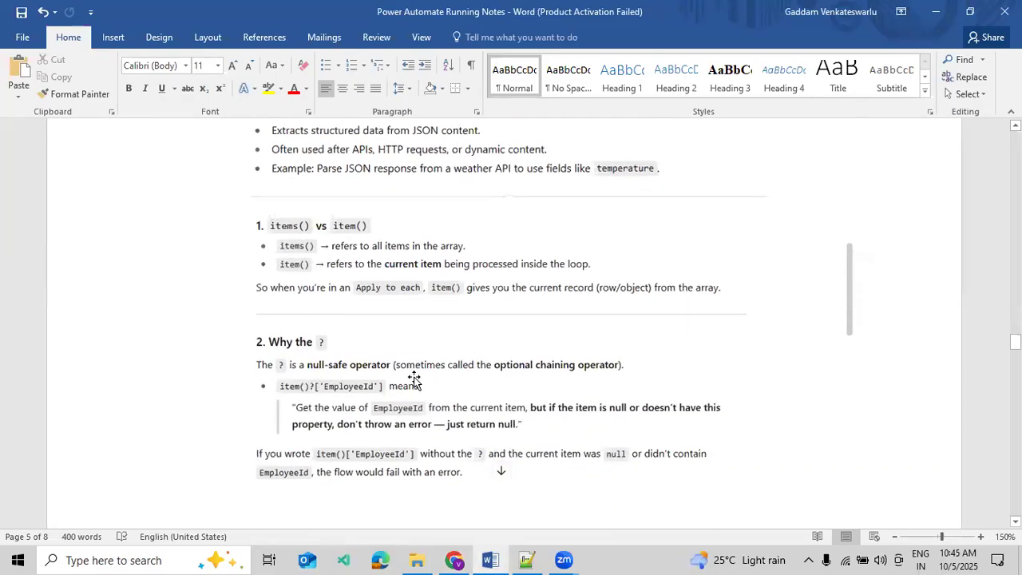
pyautogui.scroll(-2, 465, 372)
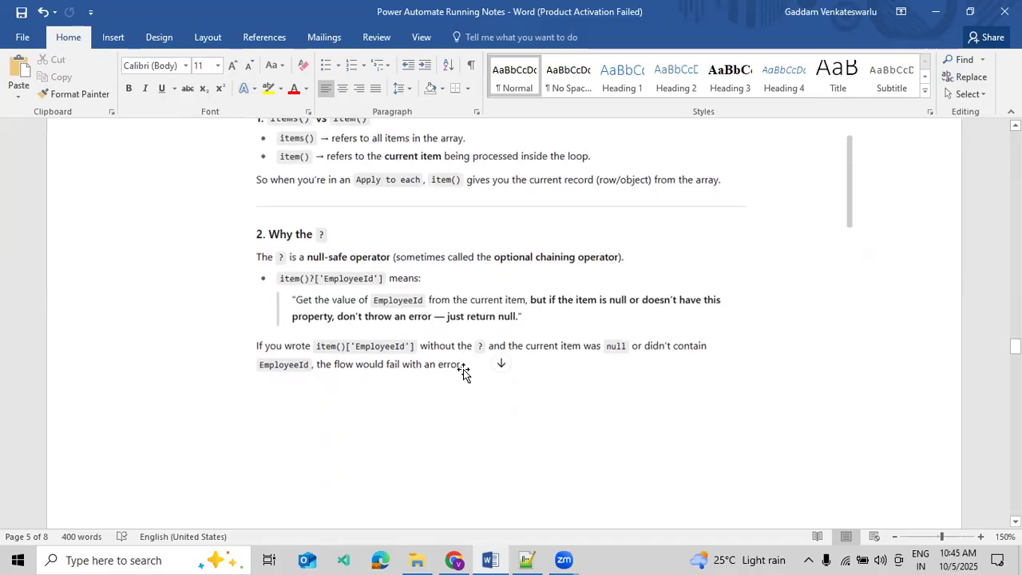
pyautogui.click(453, 560)
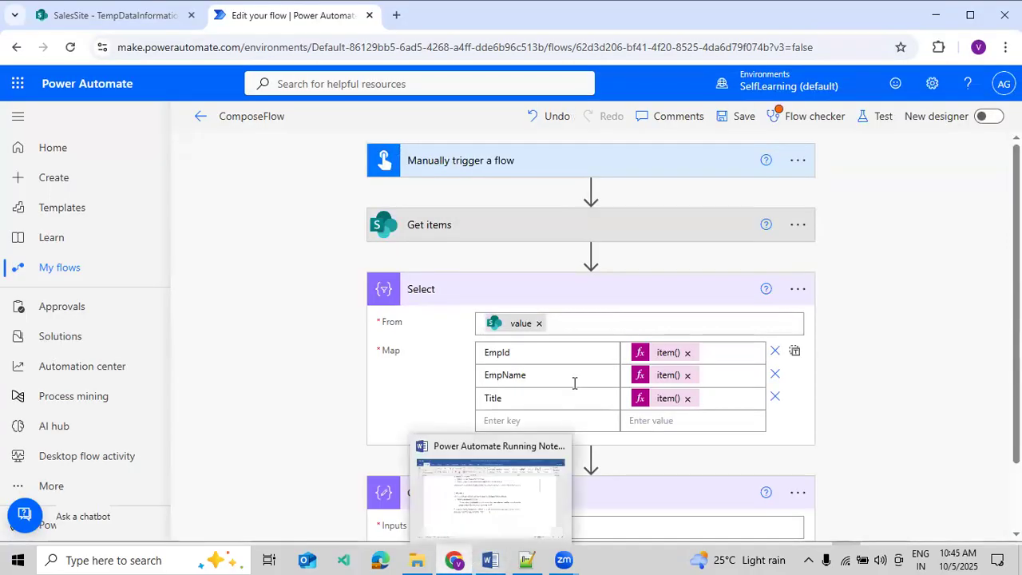
# Replace the From input of the Select action with the body dynamic content from Get items.
pyautogui.scroll(-1, 574, 383)
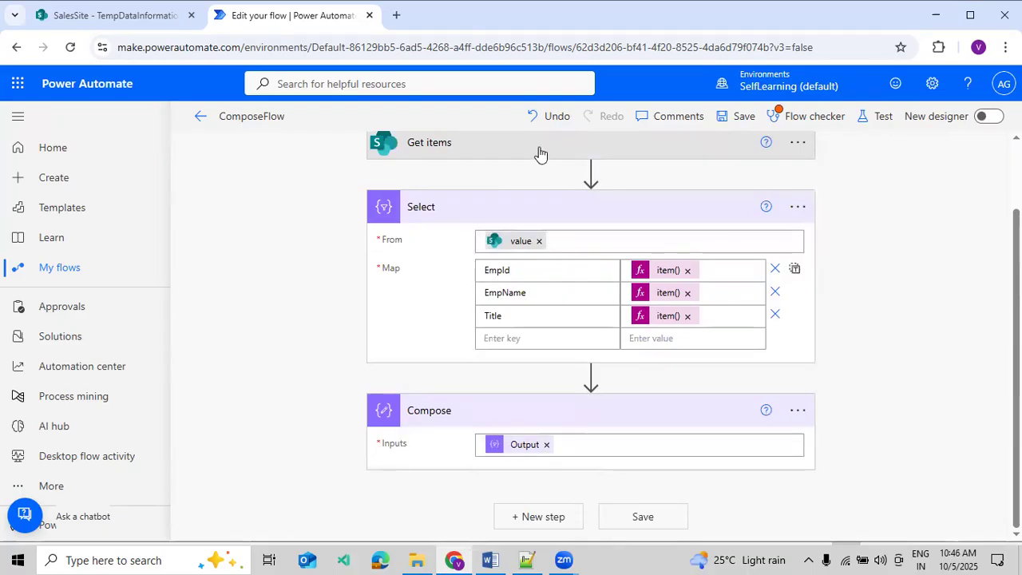
pyautogui.click(540, 240)
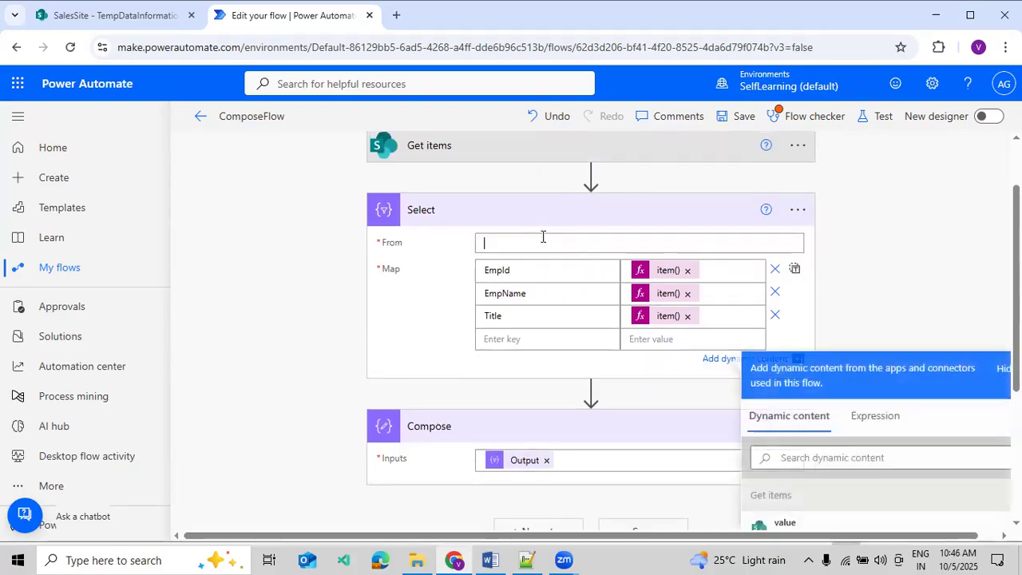
pyautogui.scroll(-1, 991, 406)
pyautogui.scroll(1, 974, 414)
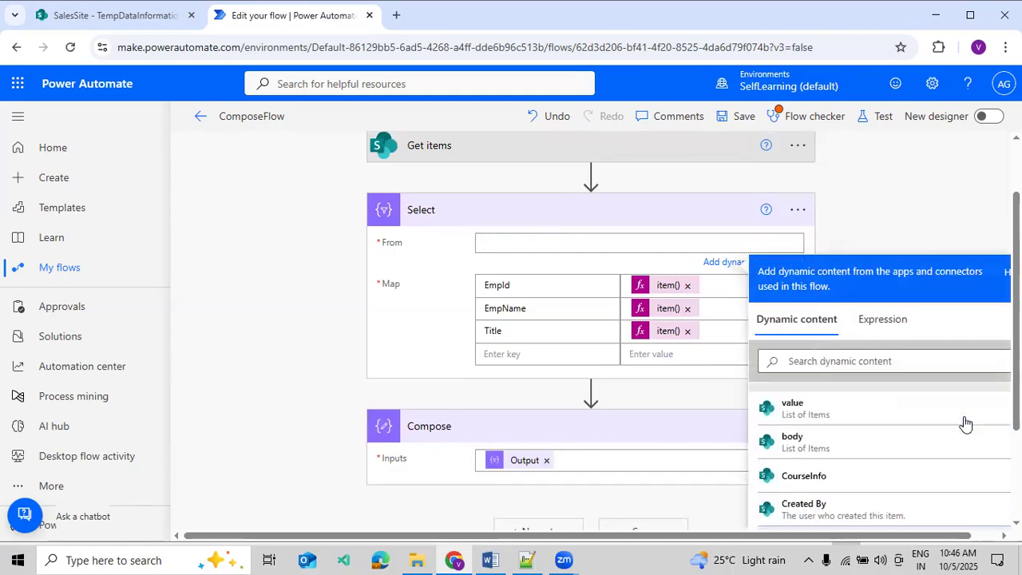
pyautogui.scroll(-1, 913, 445)
pyautogui.scroll(1, 908, 444)
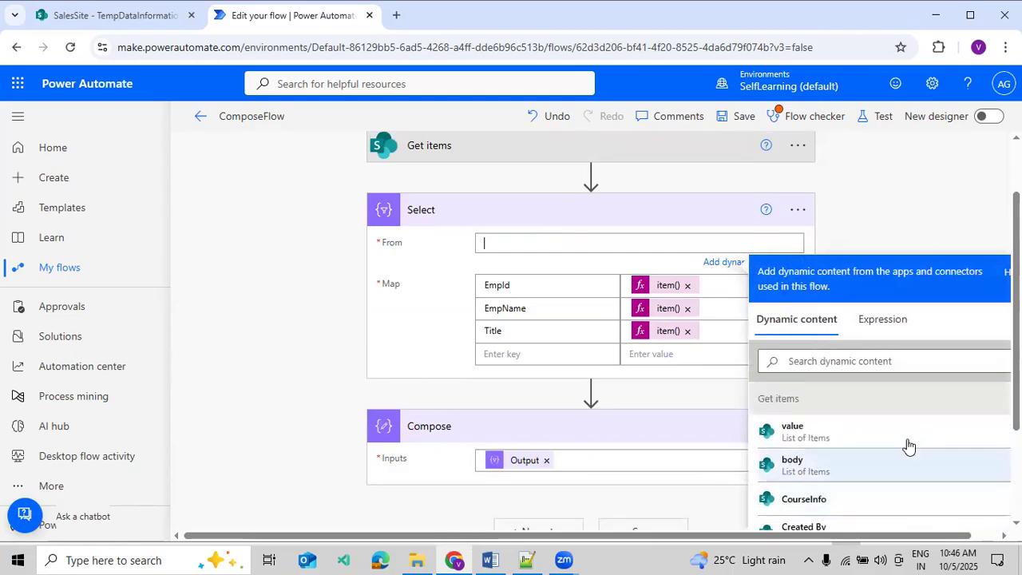
pyautogui.click(802, 471)
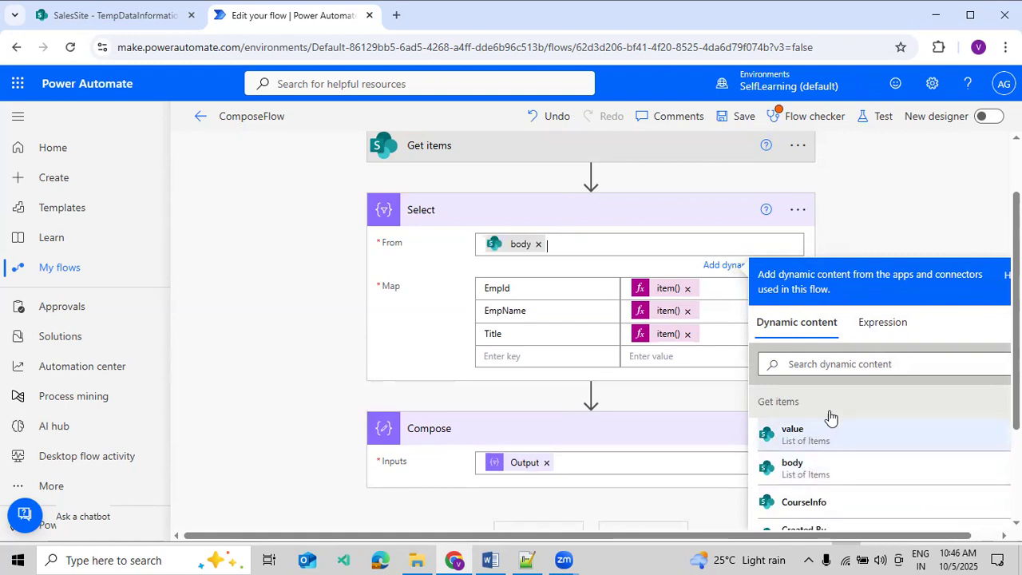
pyautogui.click(883, 229)
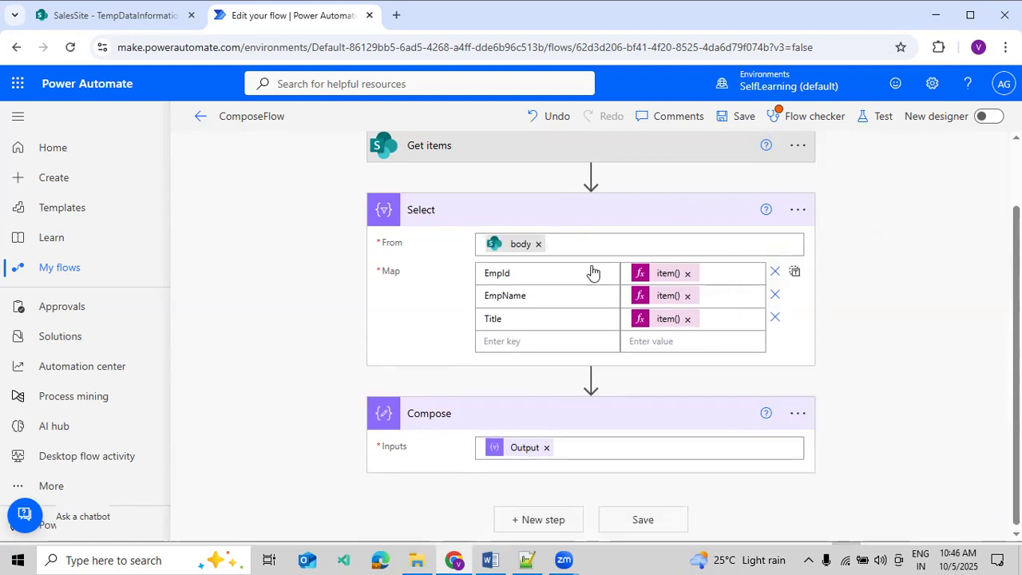
# Save ComposeFlow and run it as a manual test with the body input in Select.
pyautogui.click(869, 120)
pyautogui.click(765, 509)
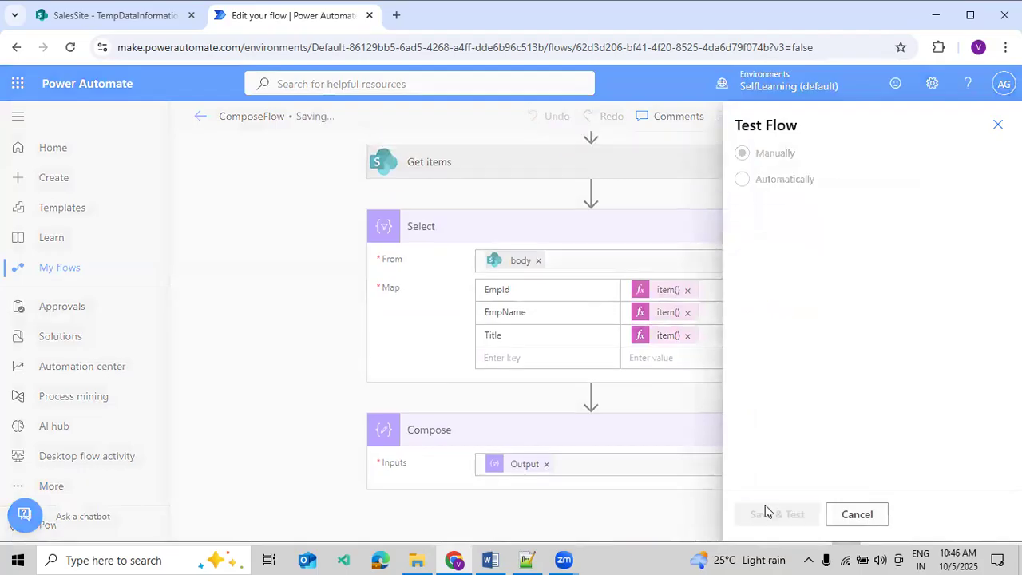
pyautogui.click(787, 521)
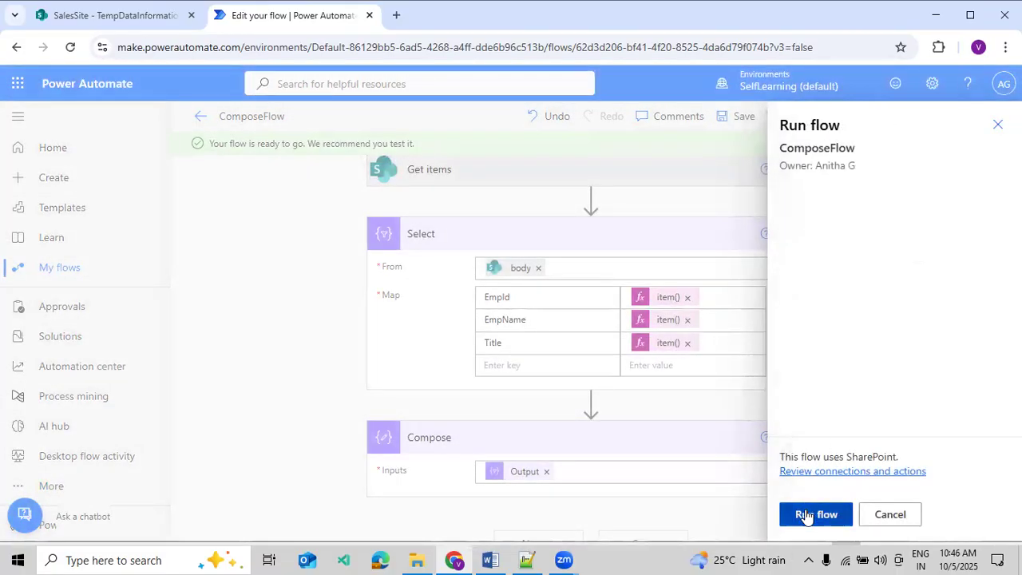
pyautogui.click(810, 516)
pyautogui.click(806, 516)
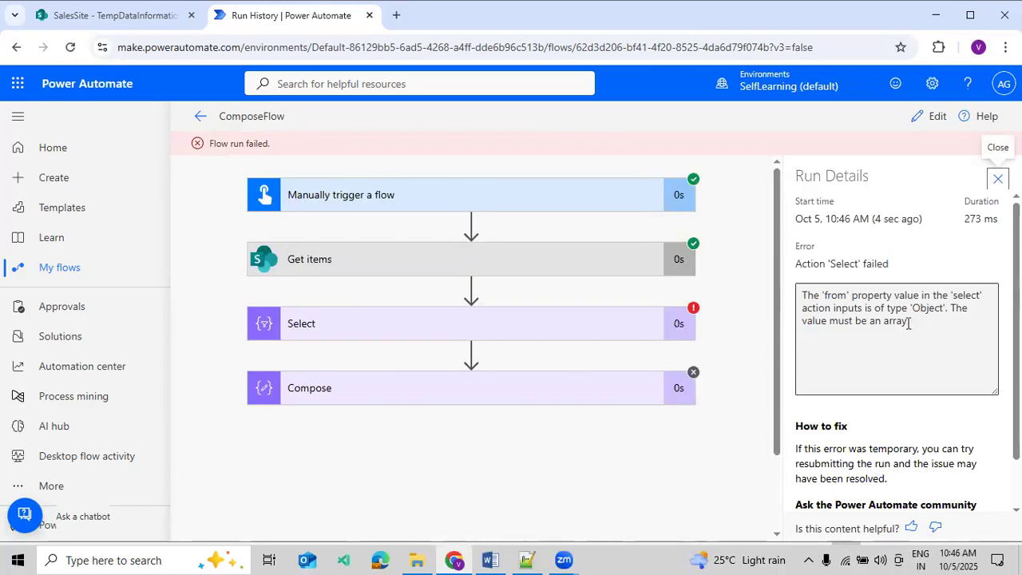
# Examine the error text for the Select action in the run details.
pyautogui.moveTo(919, 331); pyautogui.dragTo(803, 294)
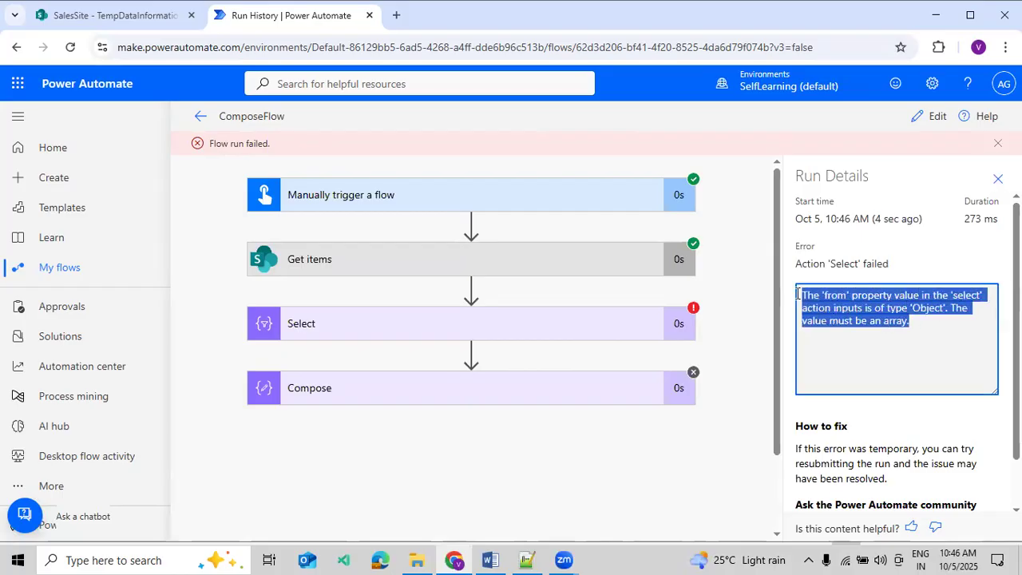
pyautogui.click(841, 339)
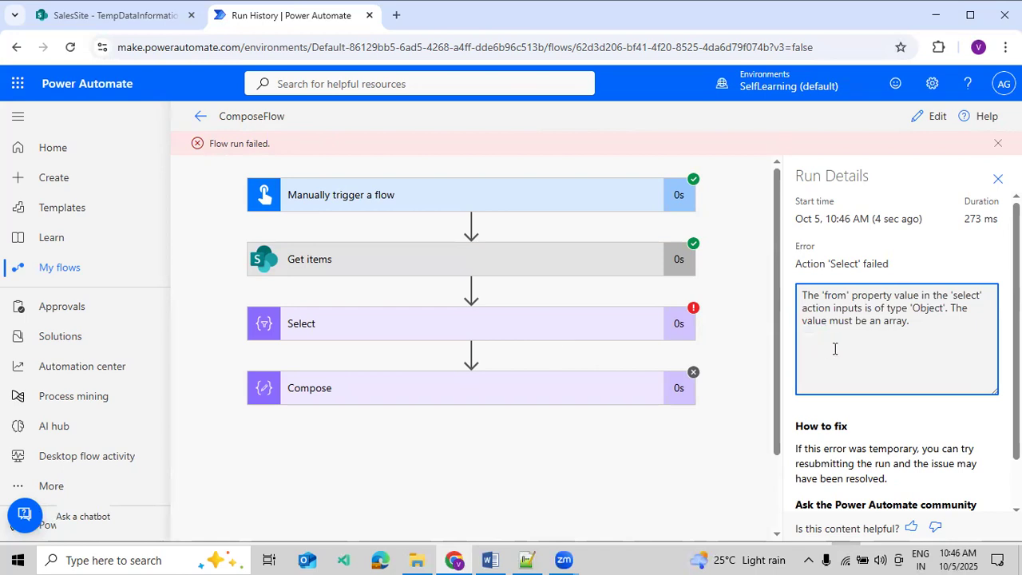
pyautogui.doubleClick(922, 308)
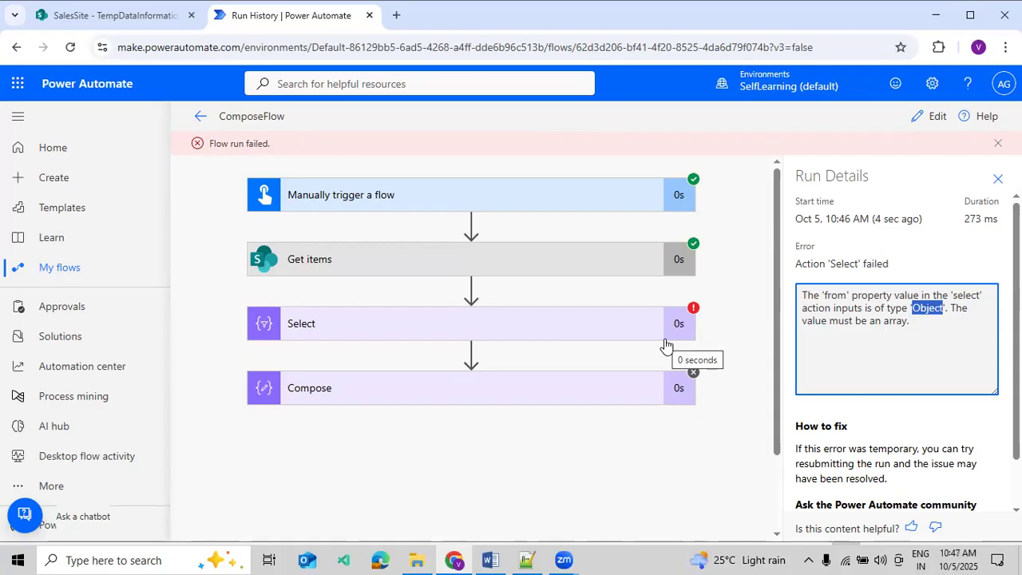
pyautogui.click(865, 345)
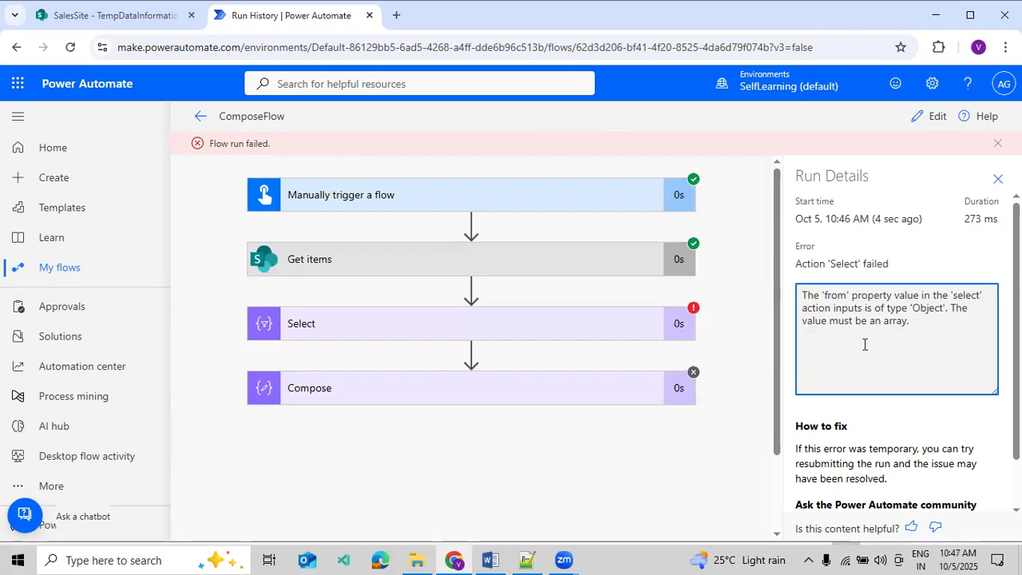
# Reopen the flow for editing and set the Select action's From input to the value dynamic content from Get items.
pyautogui.click(937, 118)
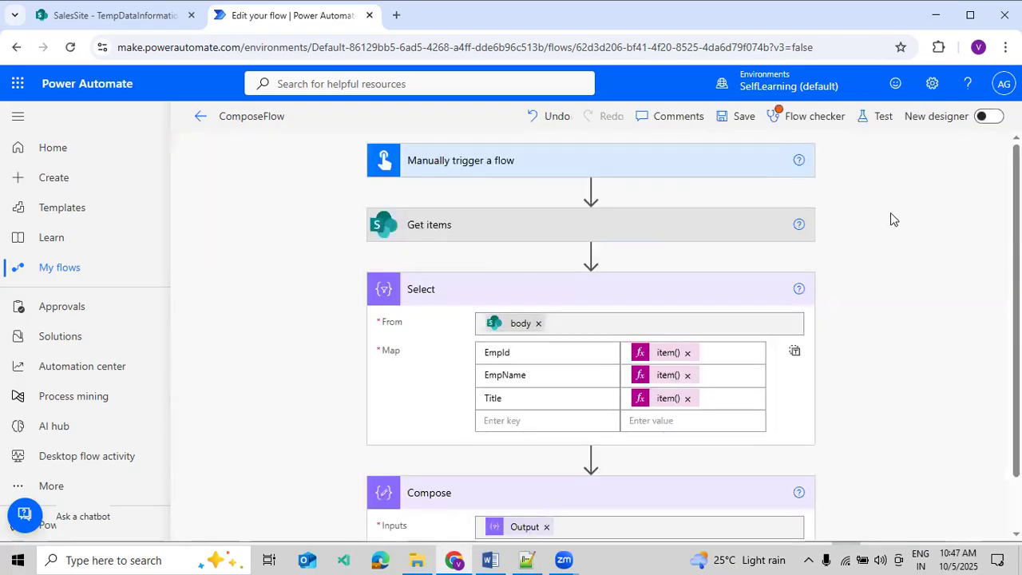
pyautogui.click(543, 327)
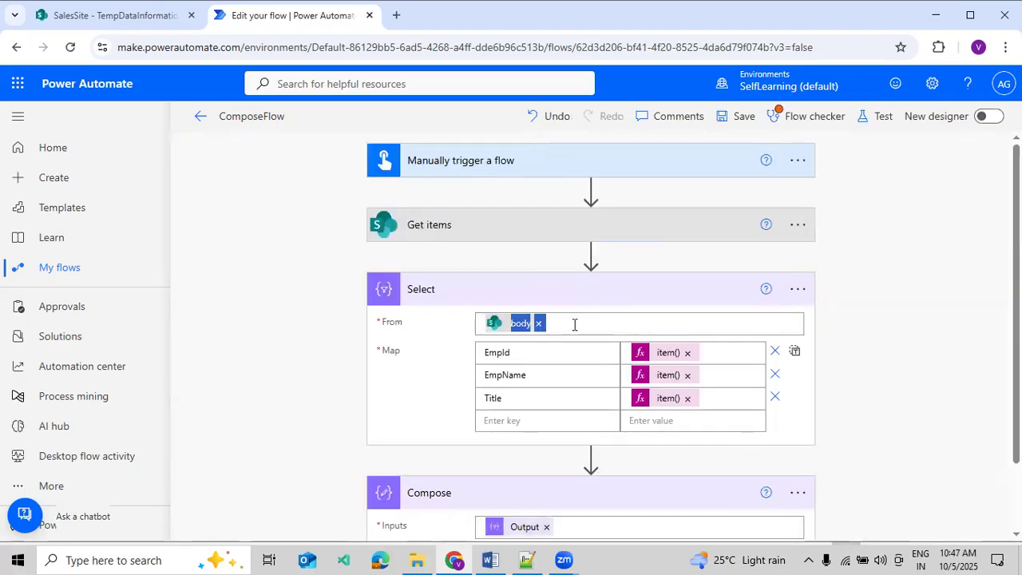
pyautogui.click(539, 323)
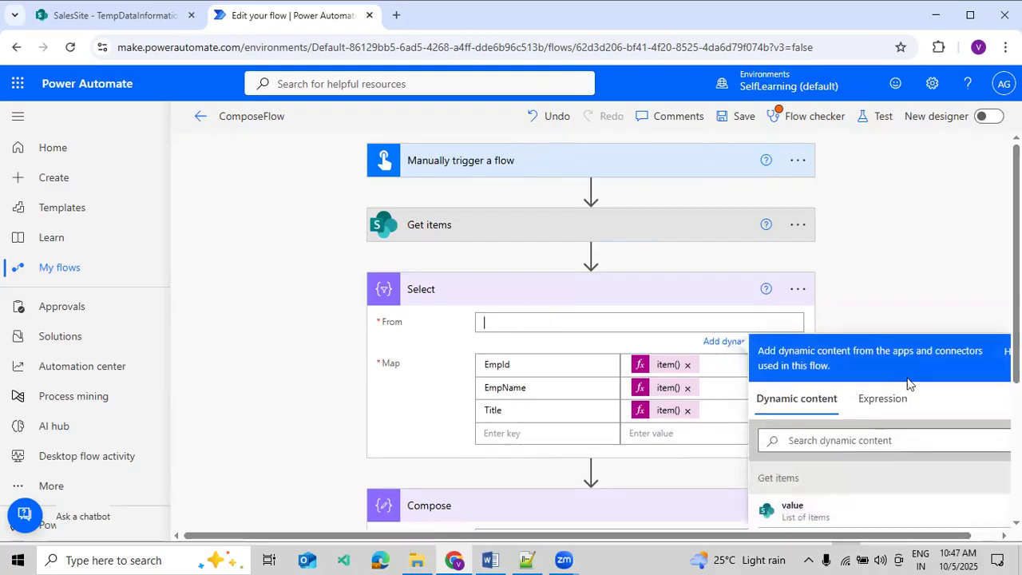
pyautogui.scroll(-1, 879, 399)
pyautogui.click(836, 438)
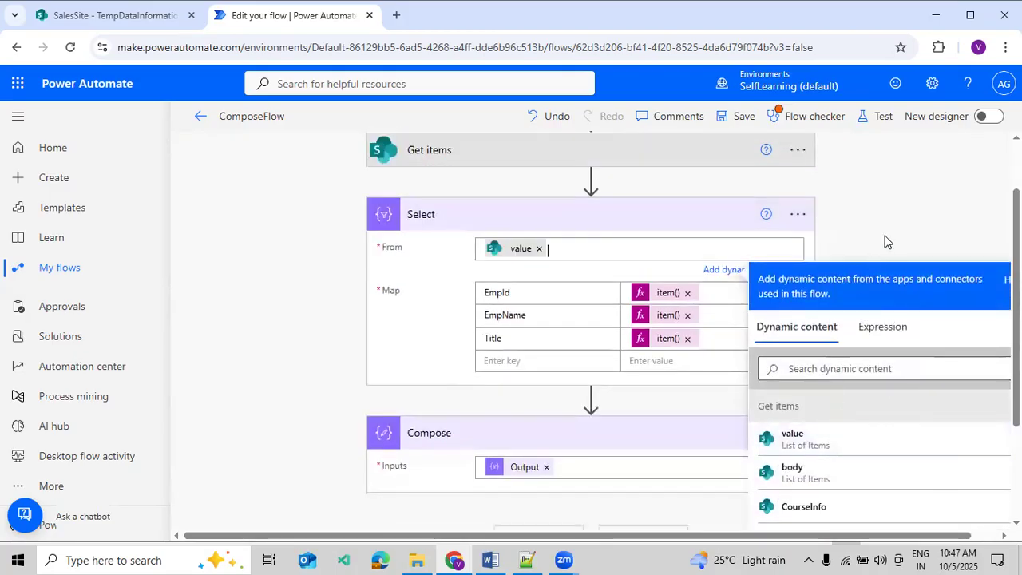
pyautogui.click(891, 235)
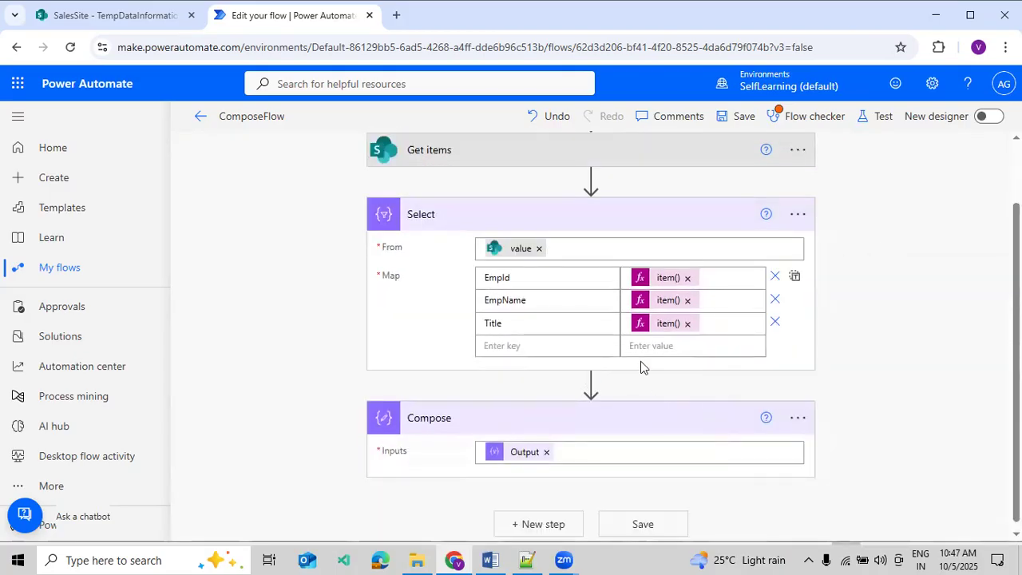
# Review the list of data operations in the Word running notes, then return to the flow in the browser.
pyautogui.click(492, 560)
pyautogui.scroll(20, 502, 285)
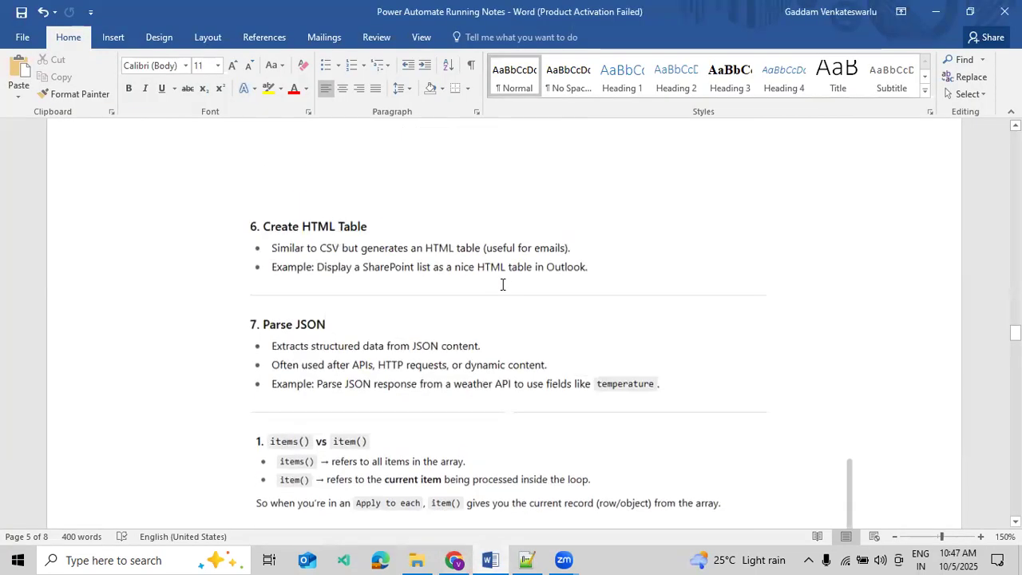
pyautogui.scroll(3, 502, 285)
pyautogui.scroll(-1, 479, 384)
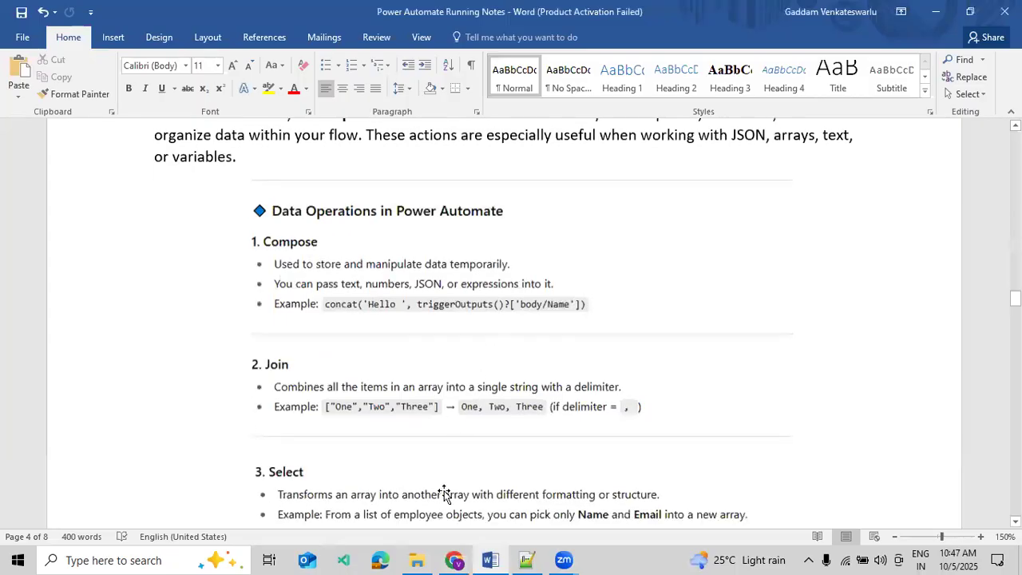
pyautogui.click(454, 560)
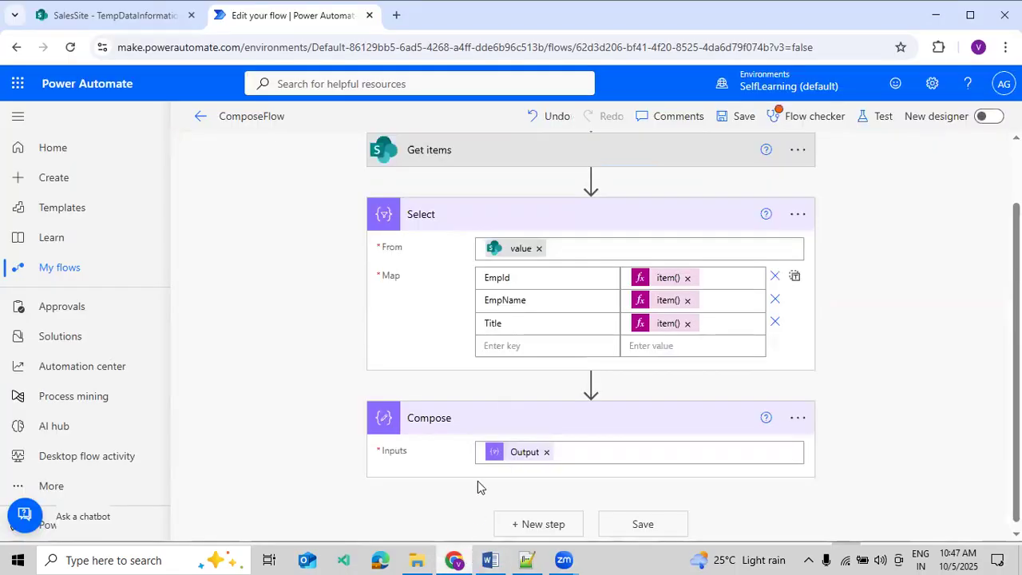
# Insert a Filter array data operation between the Select and Compose actions.
pyautogui.click(591, 384)
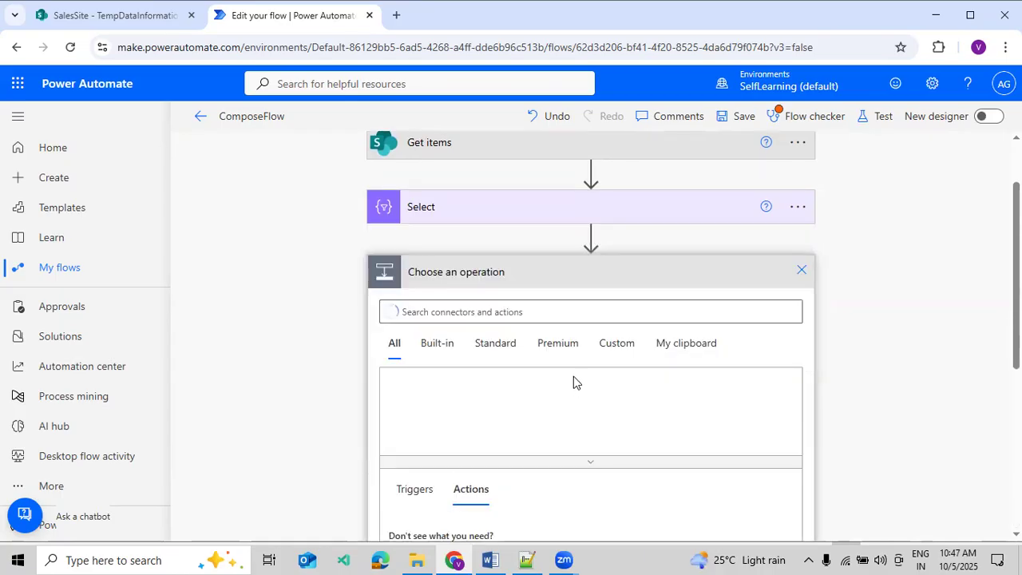
pyautogui.click(527, 313)
pyautogui.write('Data Operations')
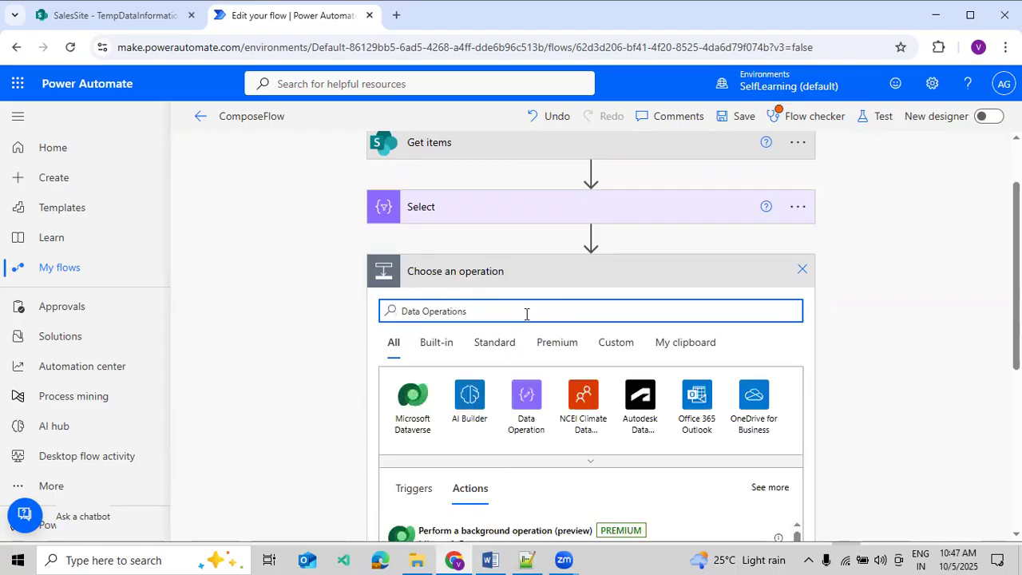
pyautogui.click(529, 399)
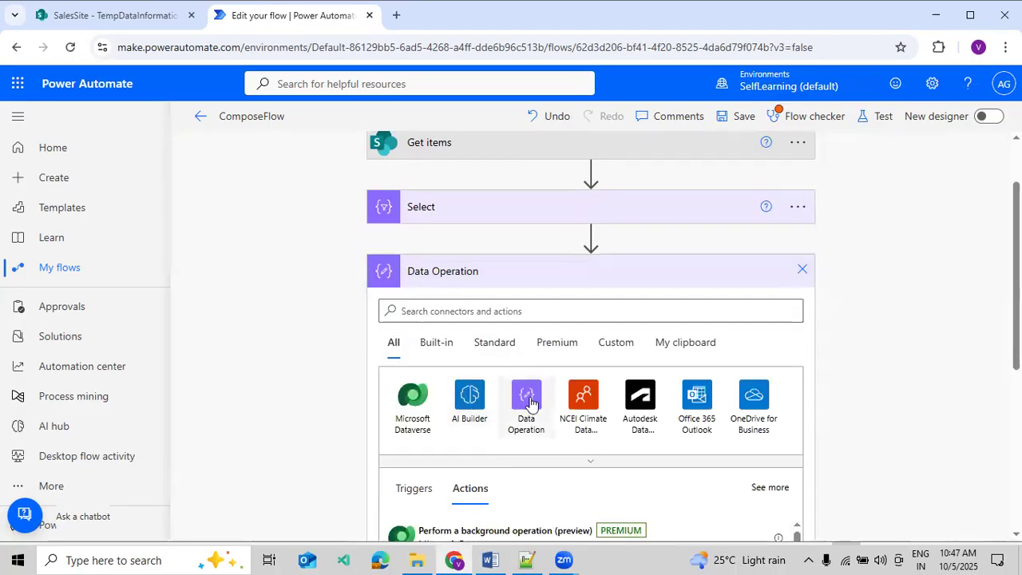
pyautogui.scroll(-3, 568, 388)
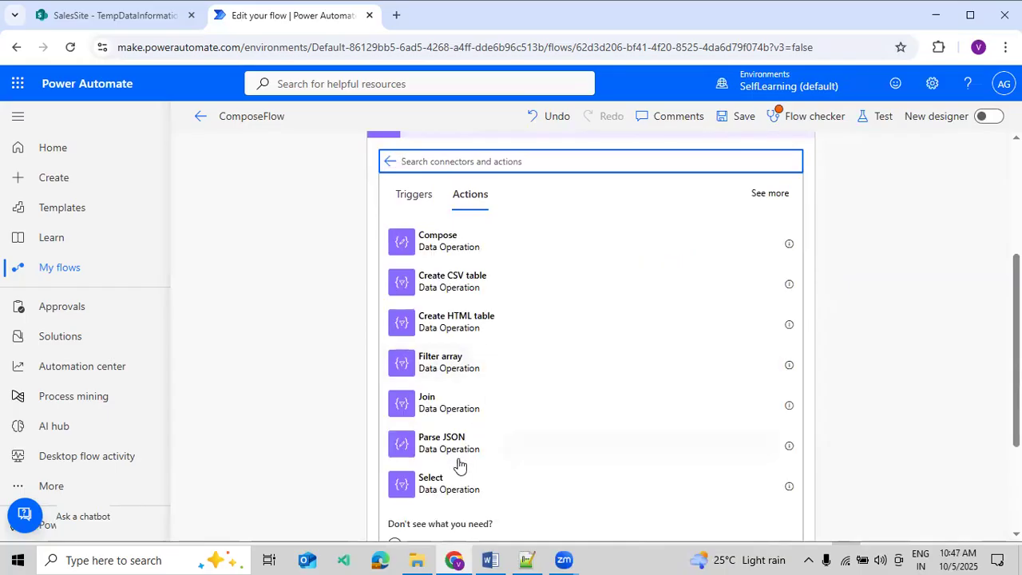
pyautogui.click(459, 367)
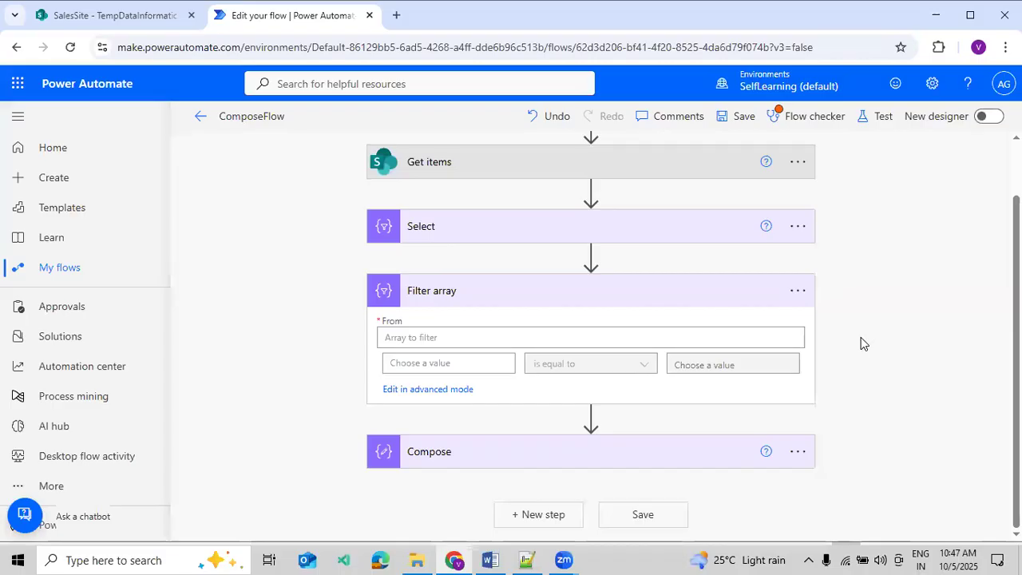
# Set the Filter array action's From input to the Output dynamic content of Select.
pyautogui.click(736, 334)
pyautogui.scroll(2, 649, 292)
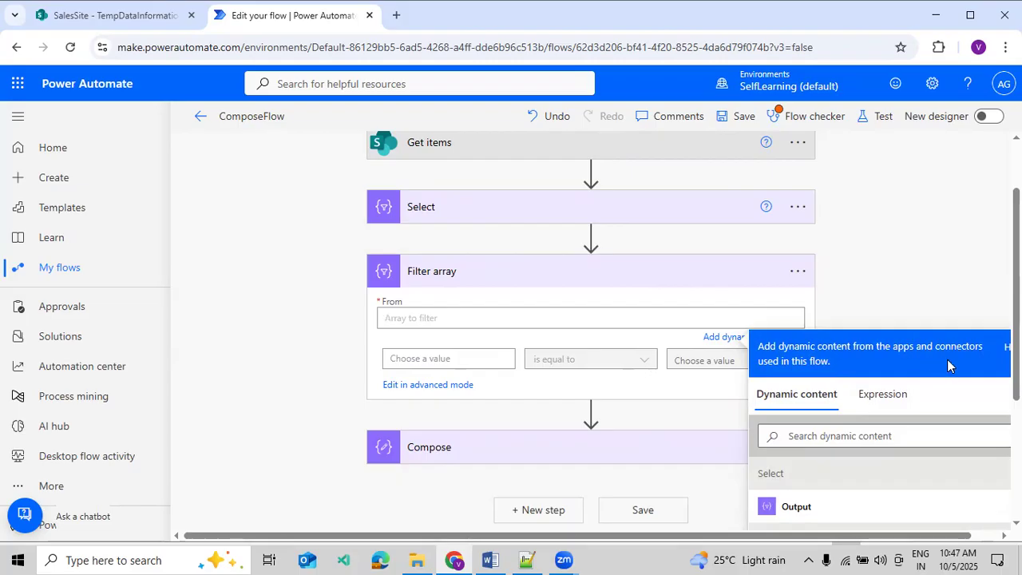
pyautogui.scroll(-1, 948, 365)
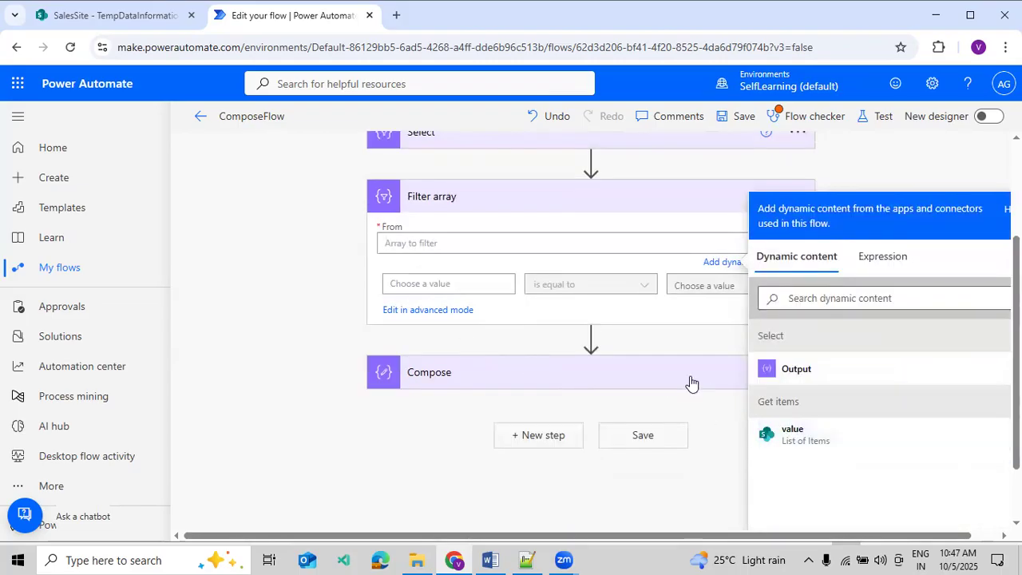
pyautogui.click(787, 368)
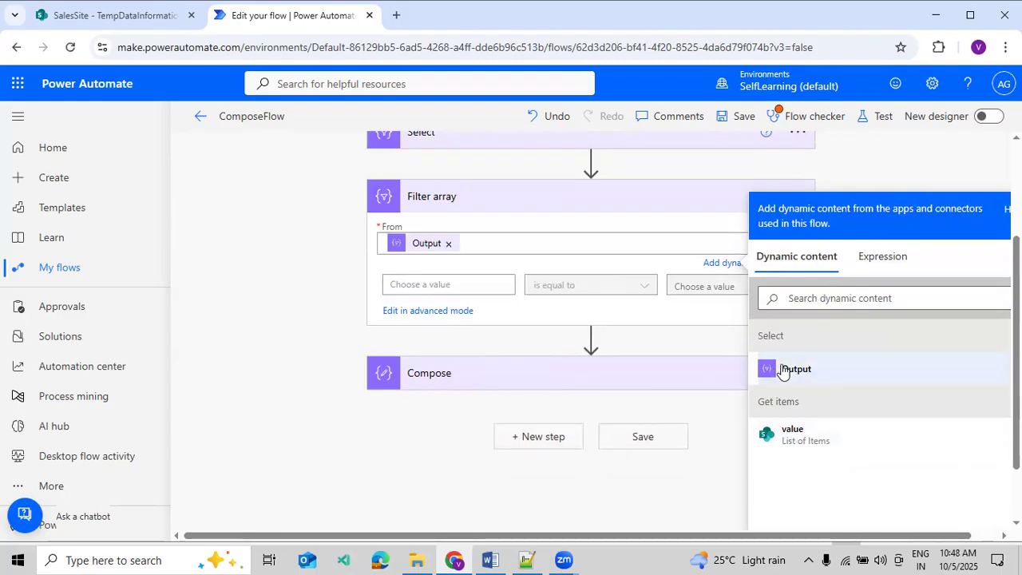
pyautogui.click(464, 284)
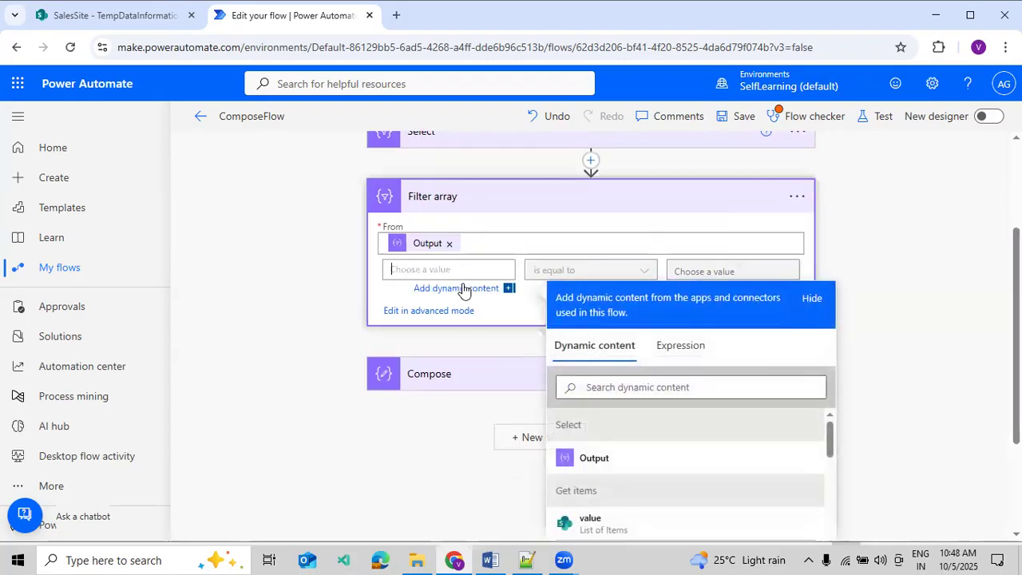
pyautogui.write('EmpId')
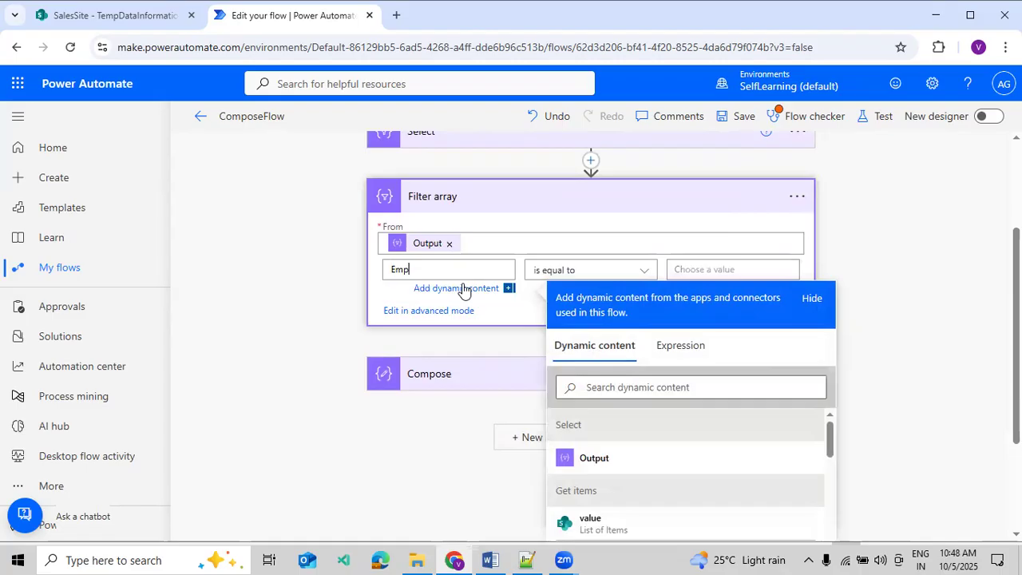
pyautogui.click(736, 270)
pyautogui.click(859, 345)
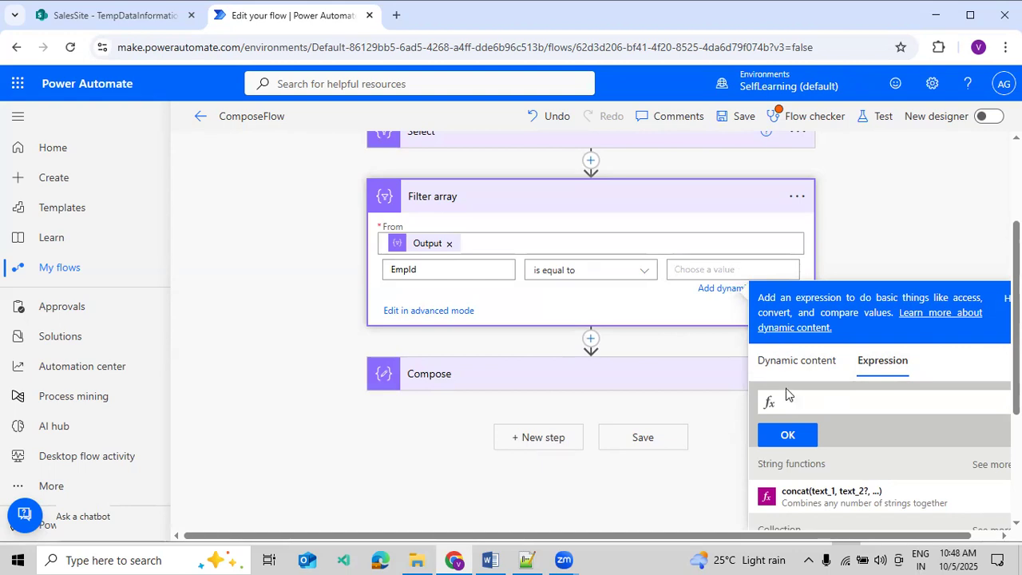
pyautogui.click(426, 274)
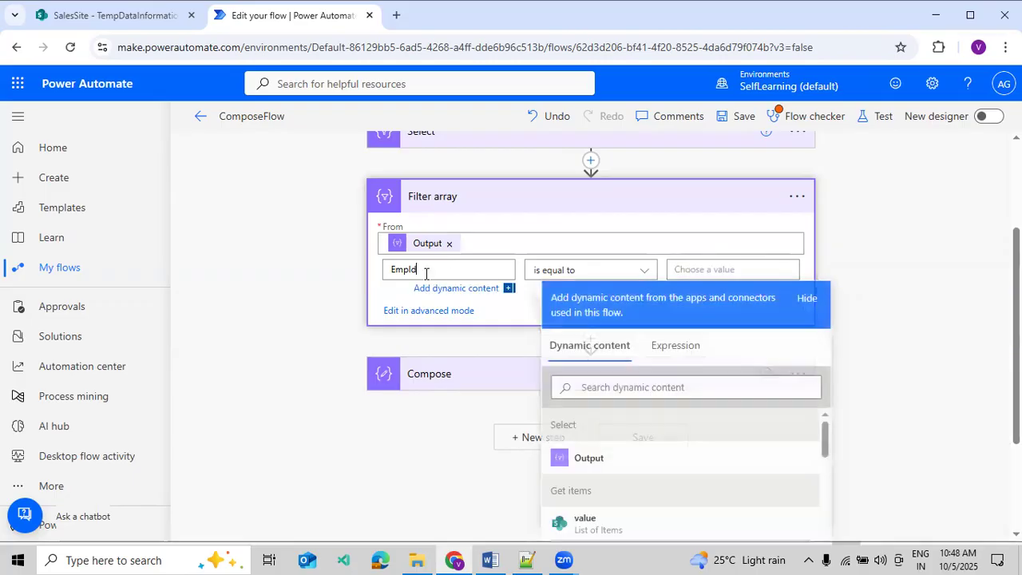
pyautogui.press('BackSpace')
pyautogui.press('BackSpace')
pyautogui.press('BackSpace')
pyautogui.press('BackSpace')
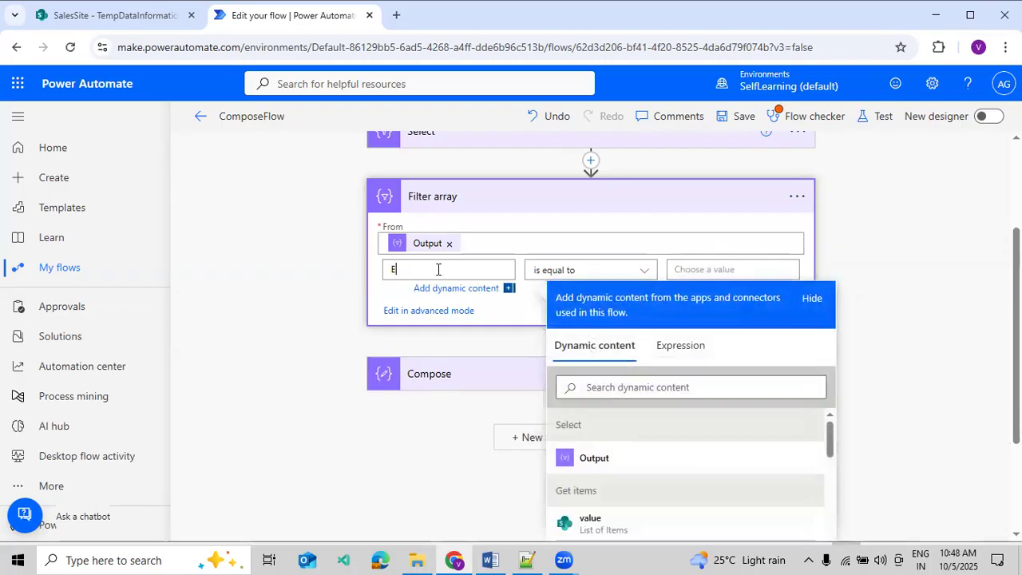
pyautogui.press('BackSpace')
# Set the first value of the Filter array condition to the expression item()?['EmpId'].
pyautogui.click(676, 348)
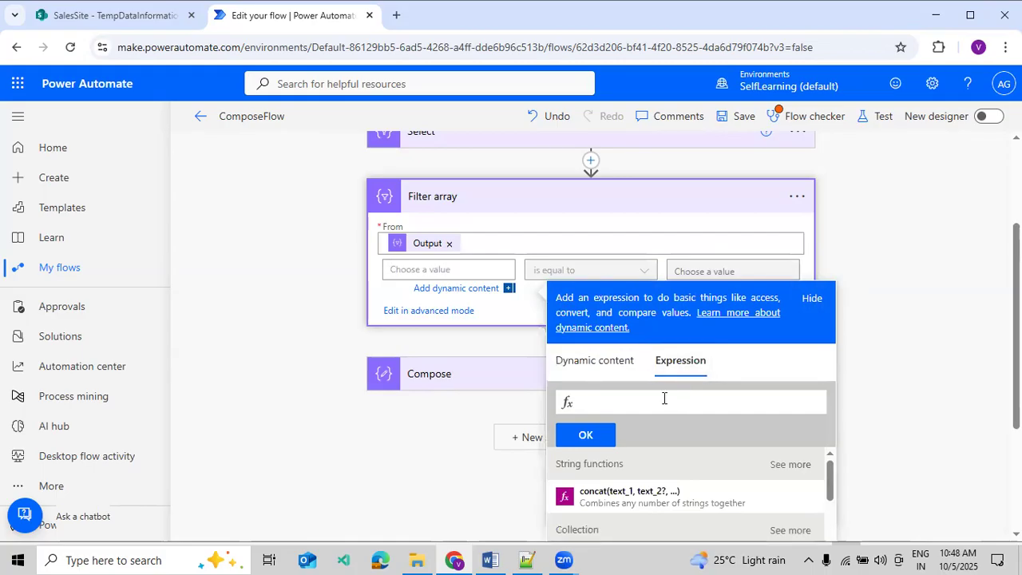
pyautogui.write("item()?['EmpId")
pyautogui.click(590, 437)
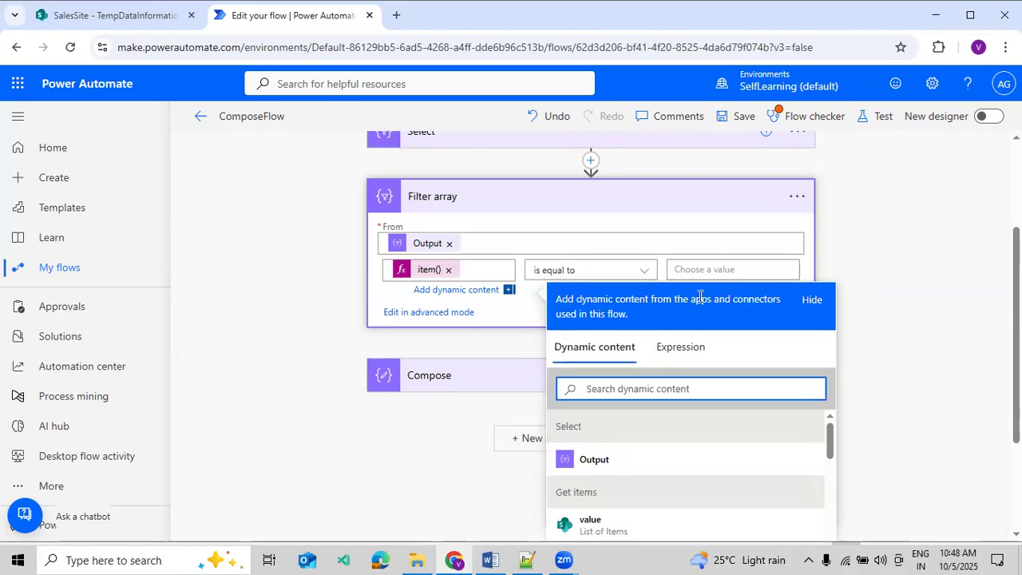
# Set the Filter array condition's operator to is greater than and its comparison value to 300.
pyautogui.click(714, 269)
pyautogui.click(645, 271)
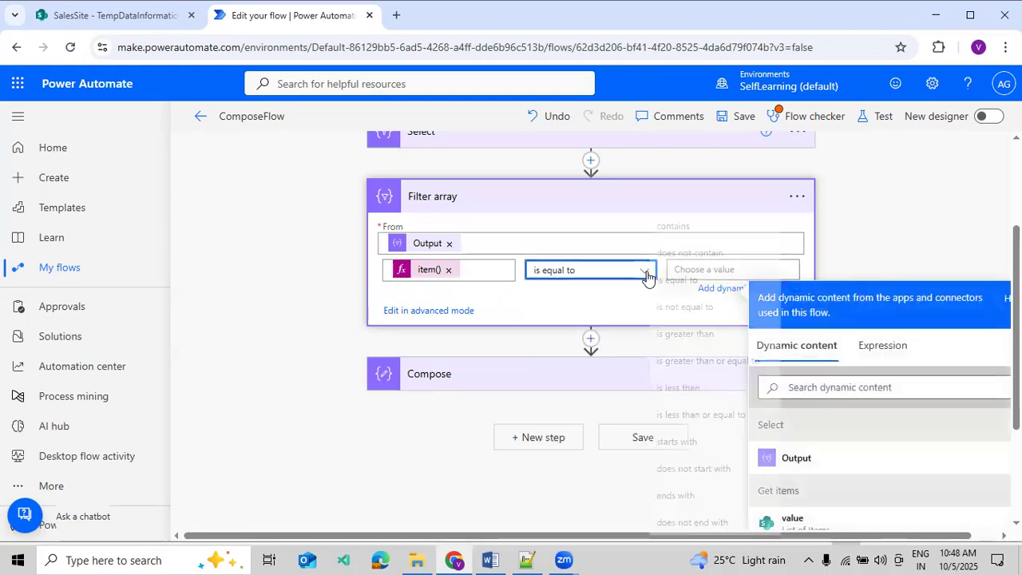
pyautogui.click(691, 334)
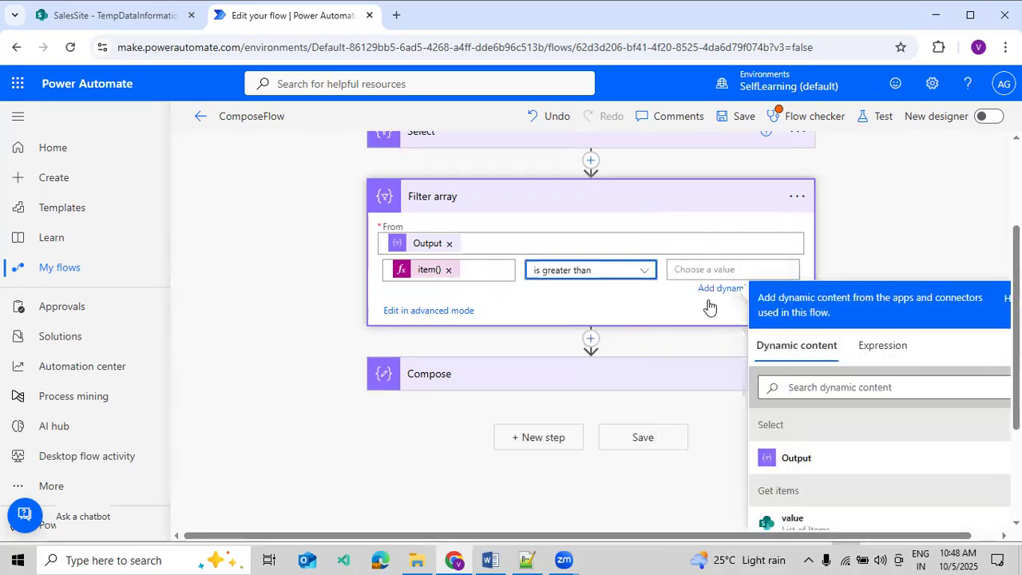
pyautogui.click(682, 362)
pyautogui.write('13')
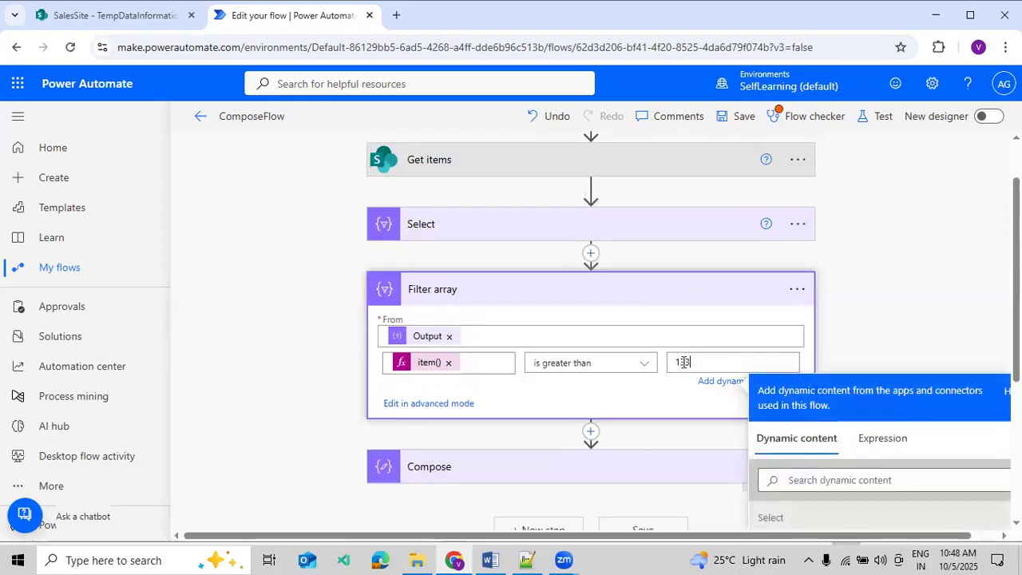
pyautogui.press('BackSpace')
pyautogui.press('BackSpace')
pyautogui.write('3')
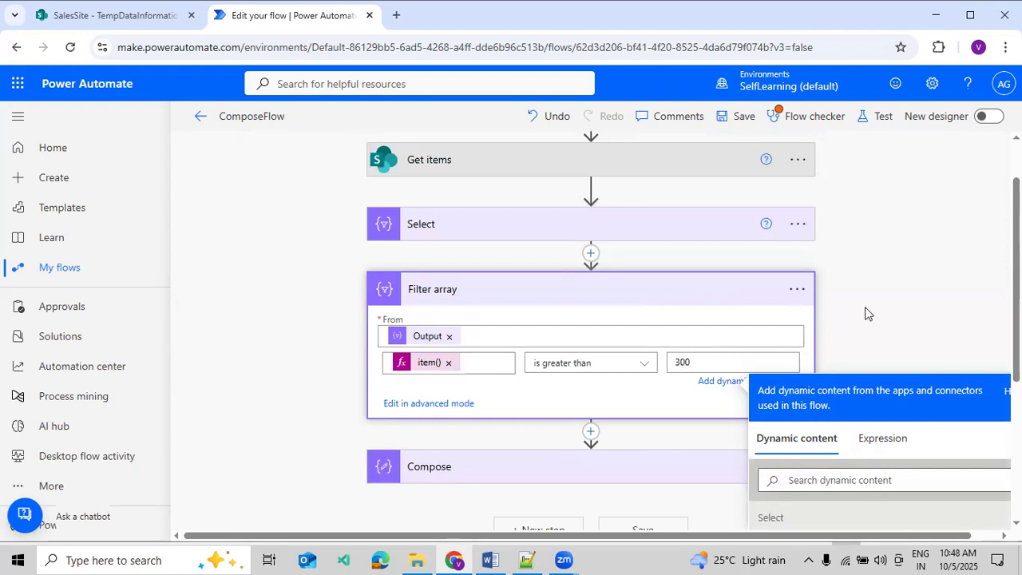
pyautogui.click(869, 313)
# Check the EmployeeId values in the SharePoint TempDataInformation list, then return to the flow in Power Automate.
pyautogui.click(144, 24)
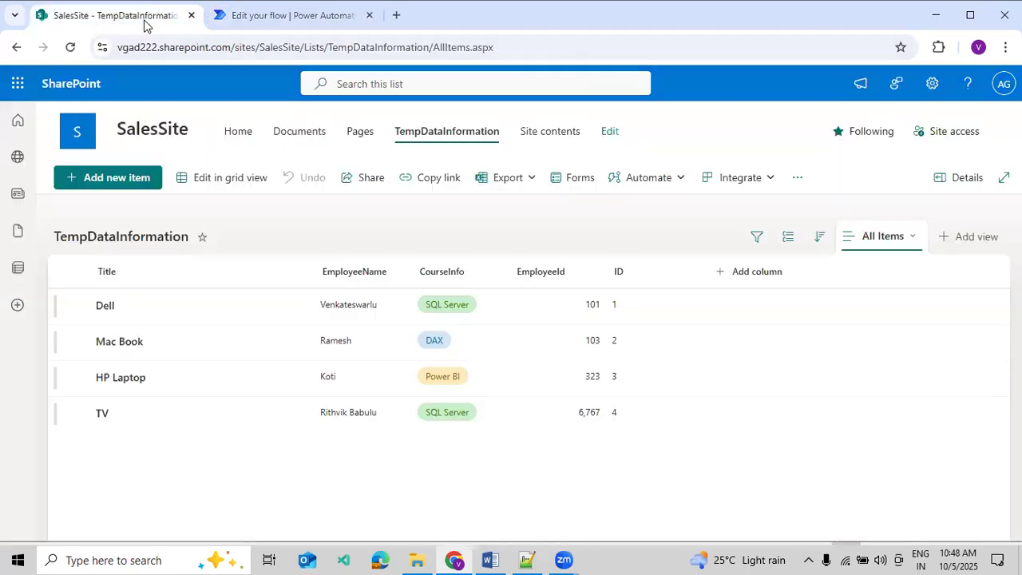
pyautogui.click(591, 306)
pyautogui.click(590, 341)
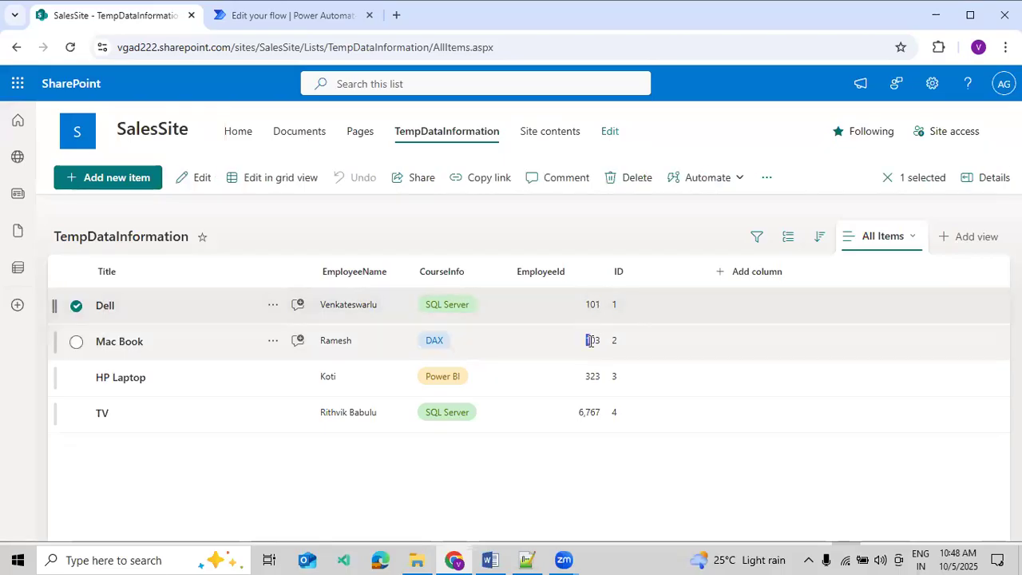
pyautogui.moveTo(618, 389); pyautogui.dragTo(590, 379)
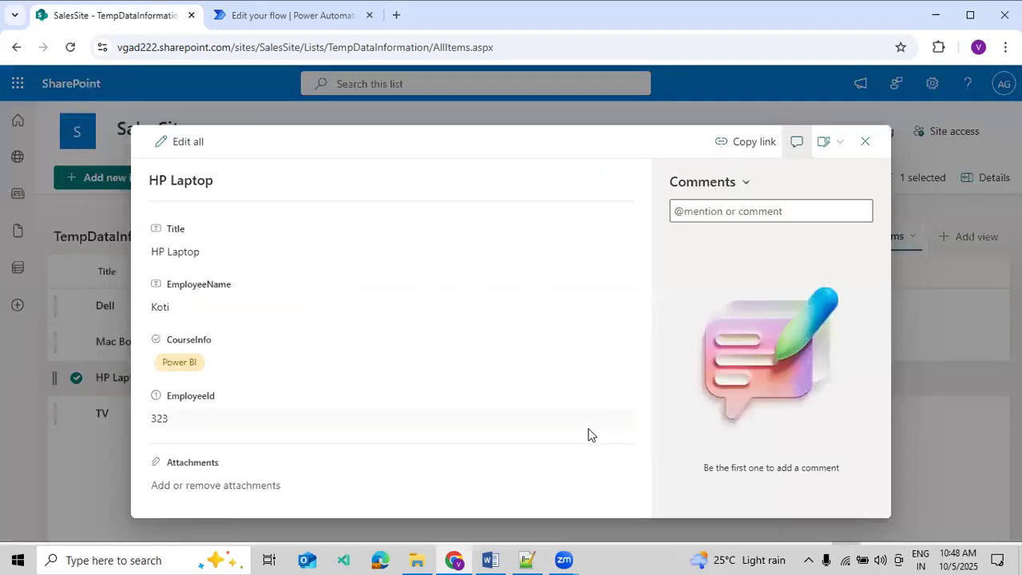
pyautogui.click(863, 143)
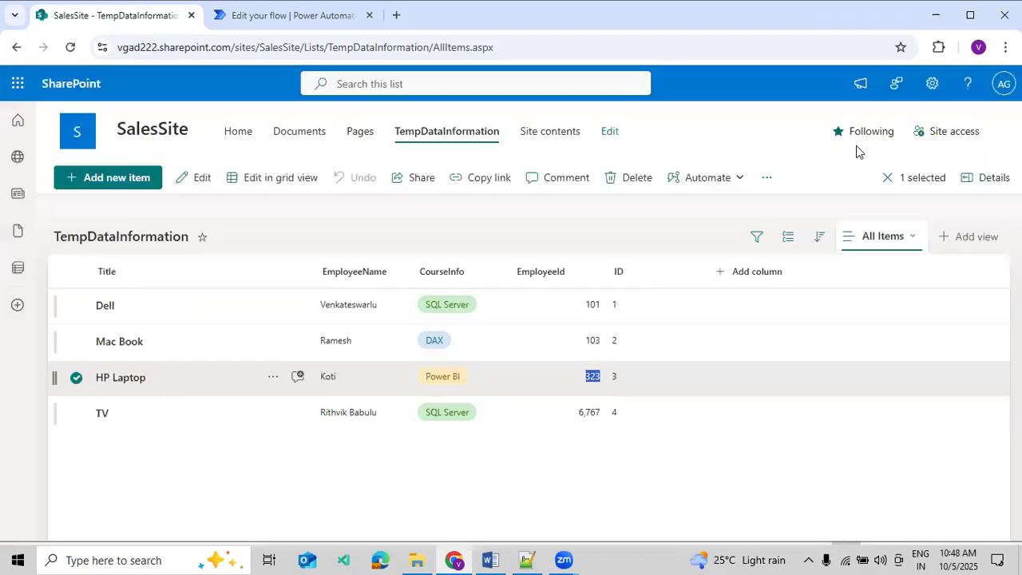
pyautogui.click(595, 466)
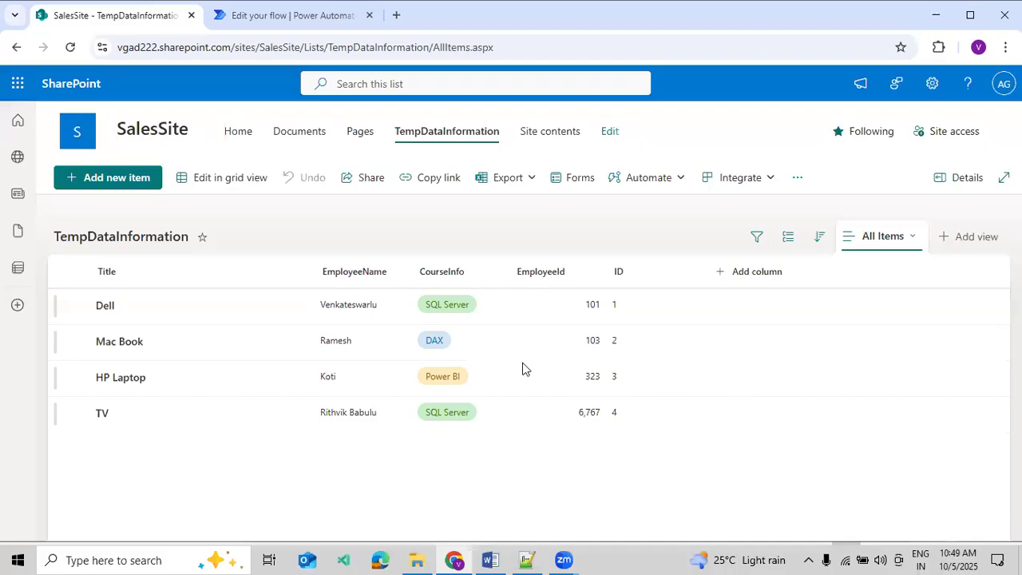
pyautogui.click(312, 19)
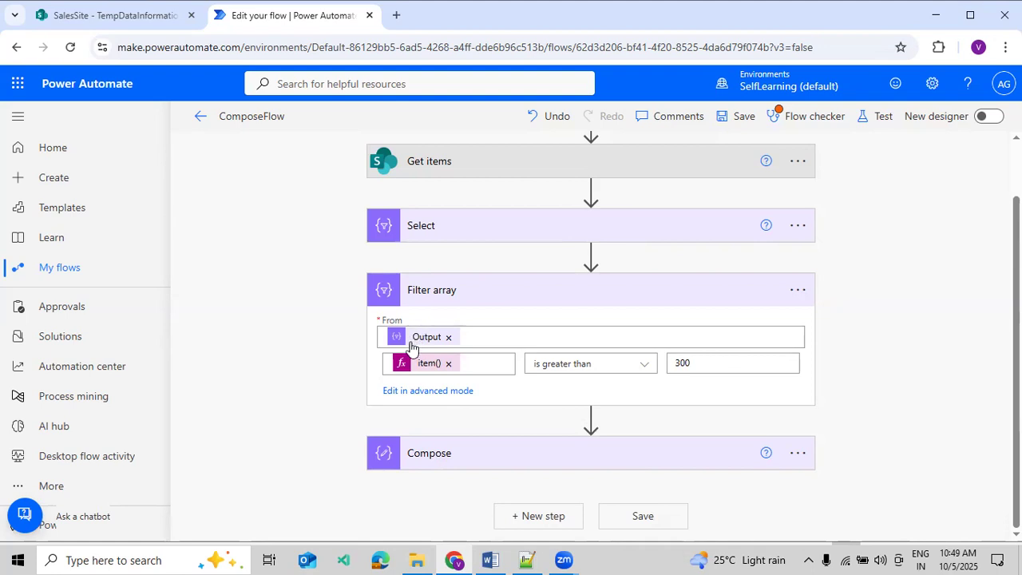
# Expand the Select action and review its Map keys against the Filter array condition.
pyautogui.moveTo(425, 347)
pyautogui.click(439, 226)
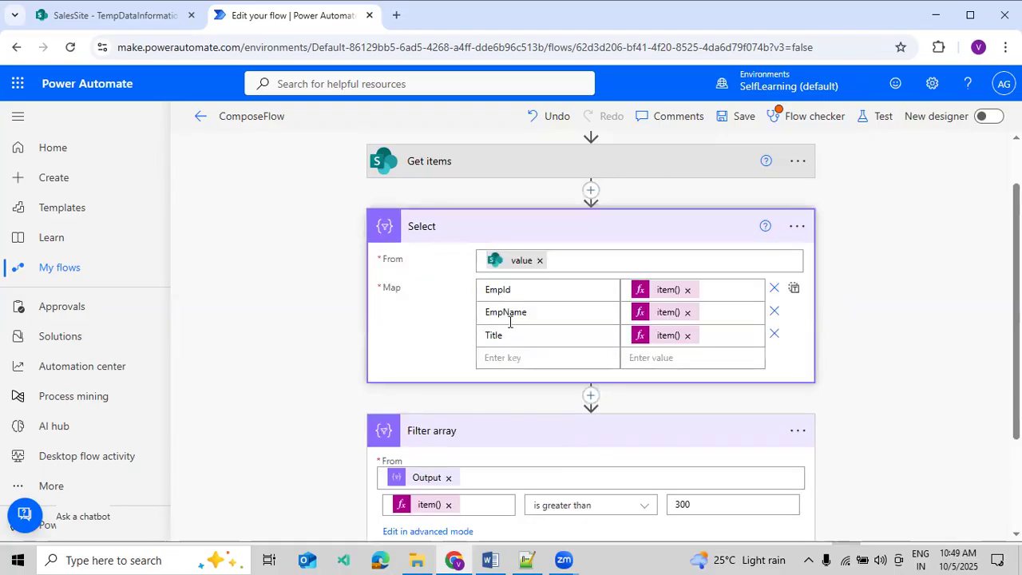
pyautogui.scroll(-1, 506, 311)
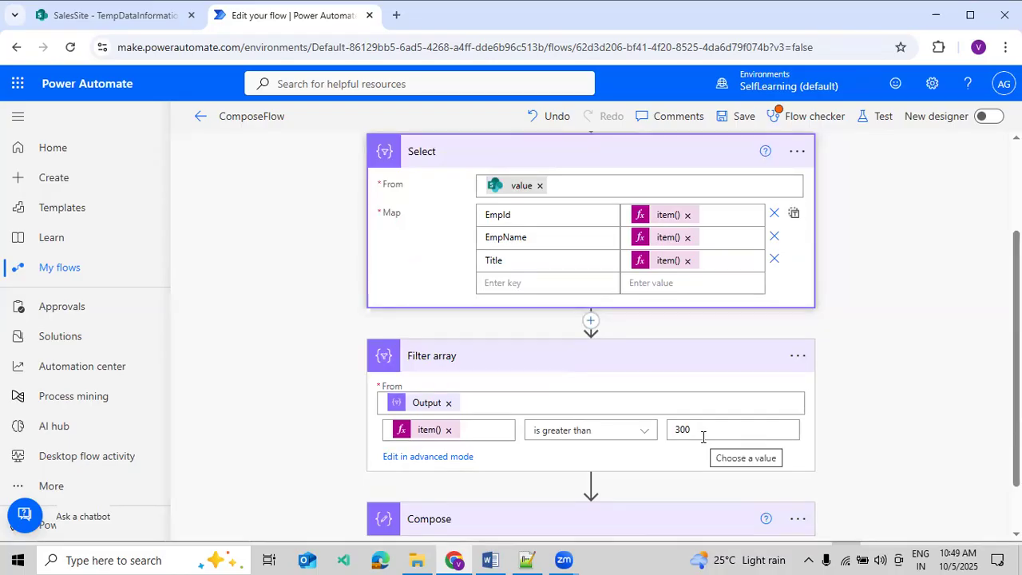
pyautogui.scroll(-1, 671, 459)
# Replace the Compose action's Inputs content with the Body dynamic content from Filter array.
pyautogui.click(546, 467)
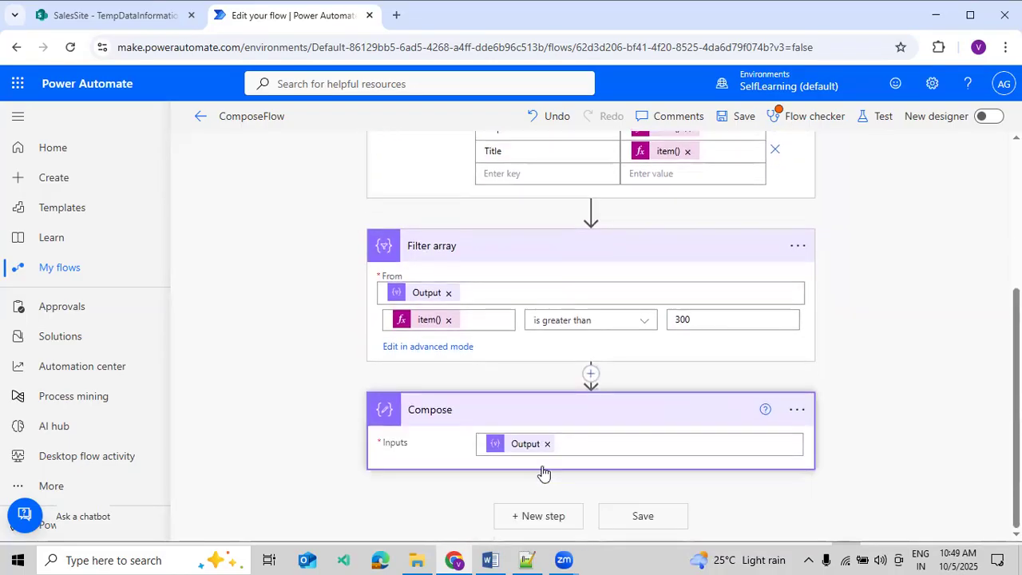
pyautogui.click(546, 444)
pyautogui.click(695, 440)
pyautogui.scroll(-3, 773, 447)
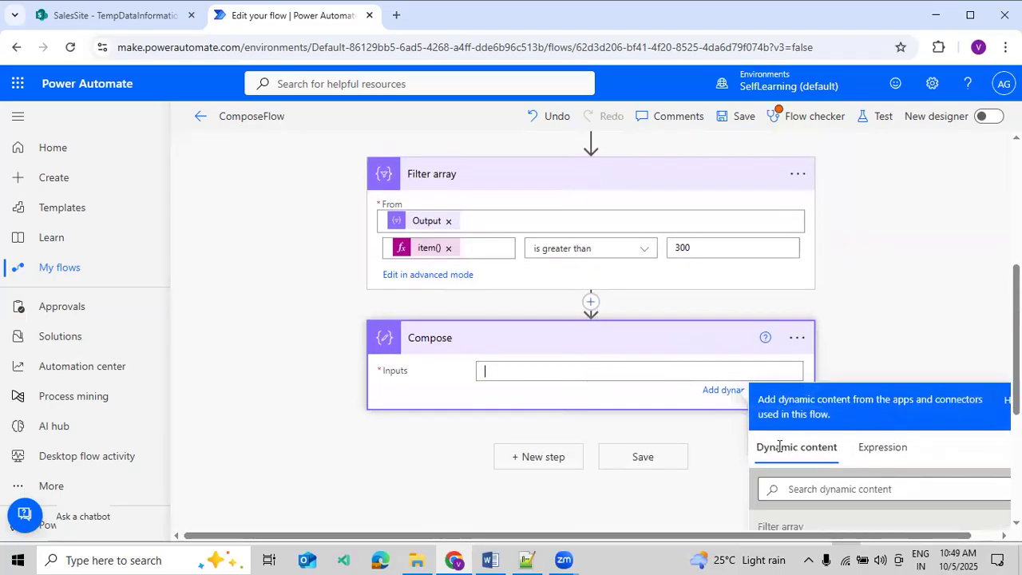
pyautogui.click(818, 425)
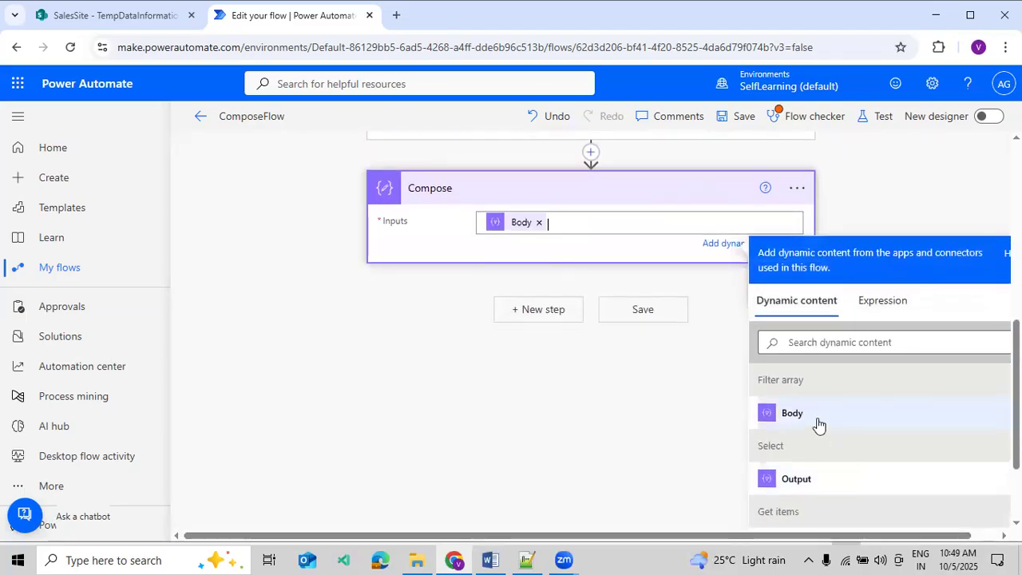
pyautogui.scroll(3, 791, 269)
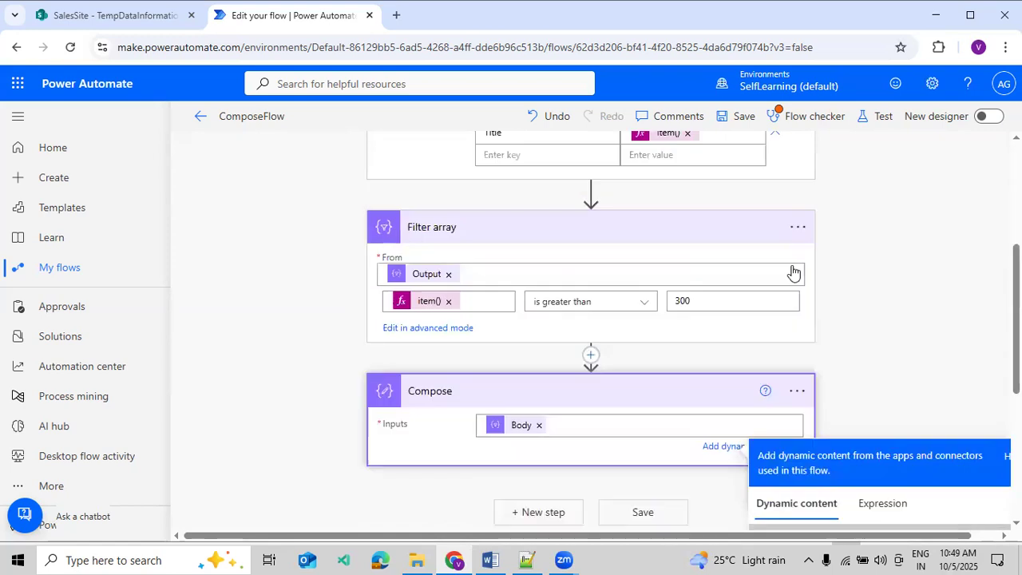
pyautogui.click(852, 196)
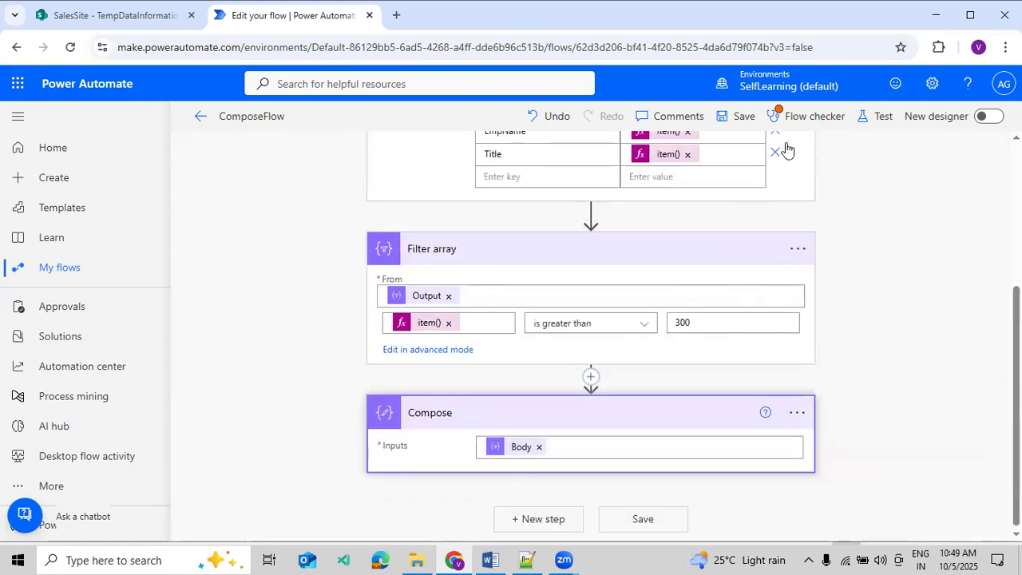
# Save ComposeFlow and run it as a manual test.
pyautogui.click(868, 118)
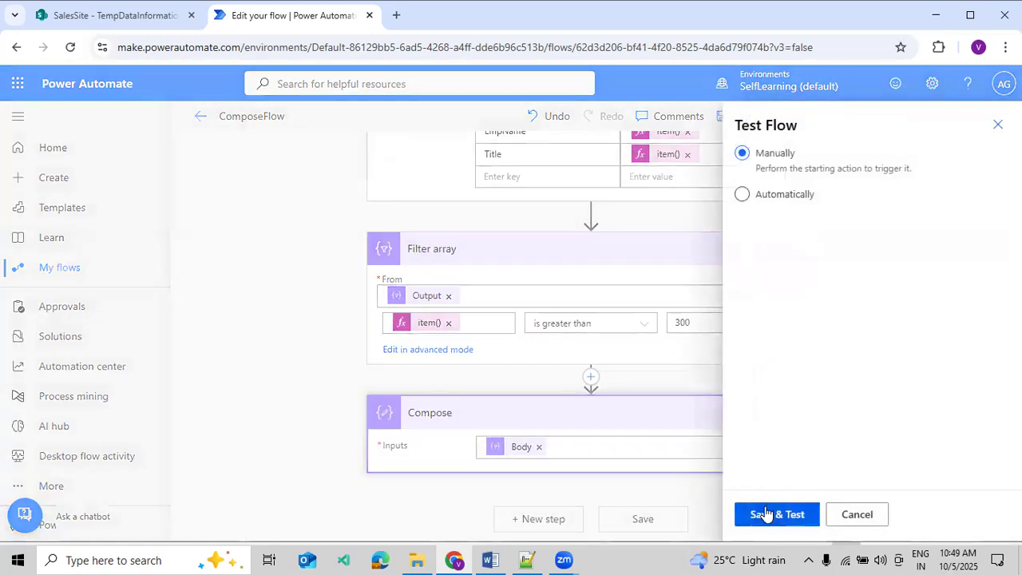
pyautogui.click(766, 514)
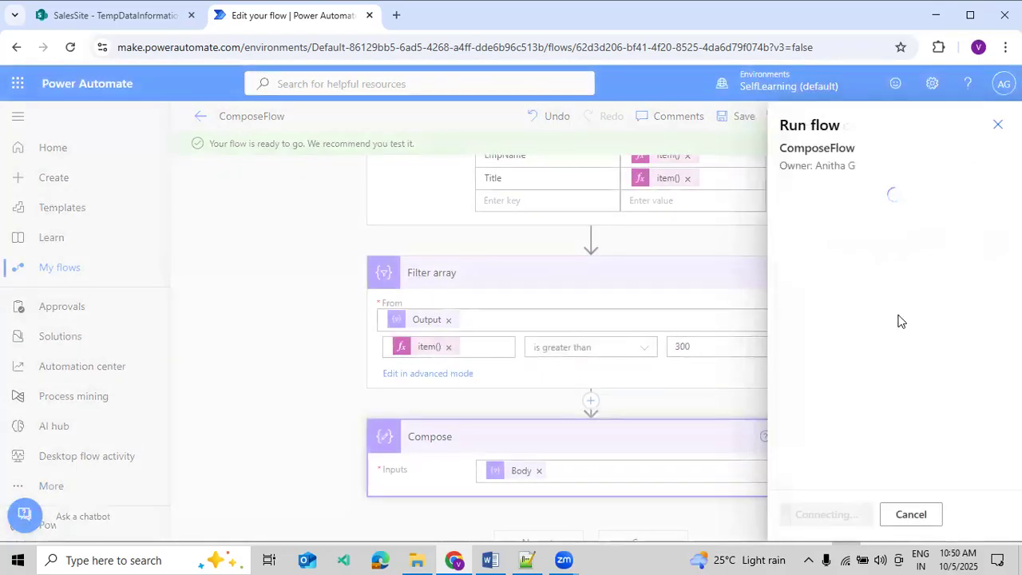
pyautogui.click(809, 514)
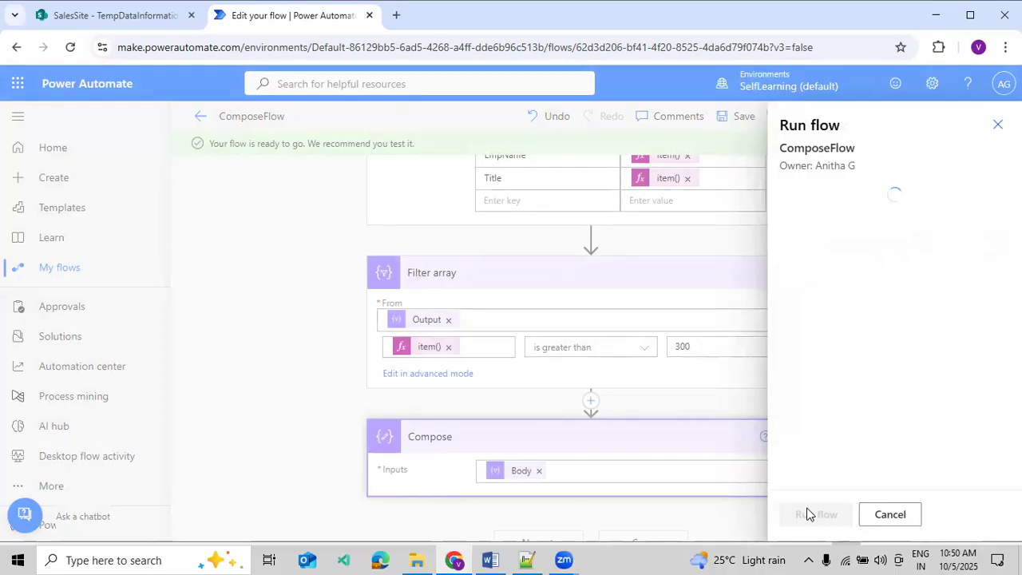
pyautogui.click(809, 515)
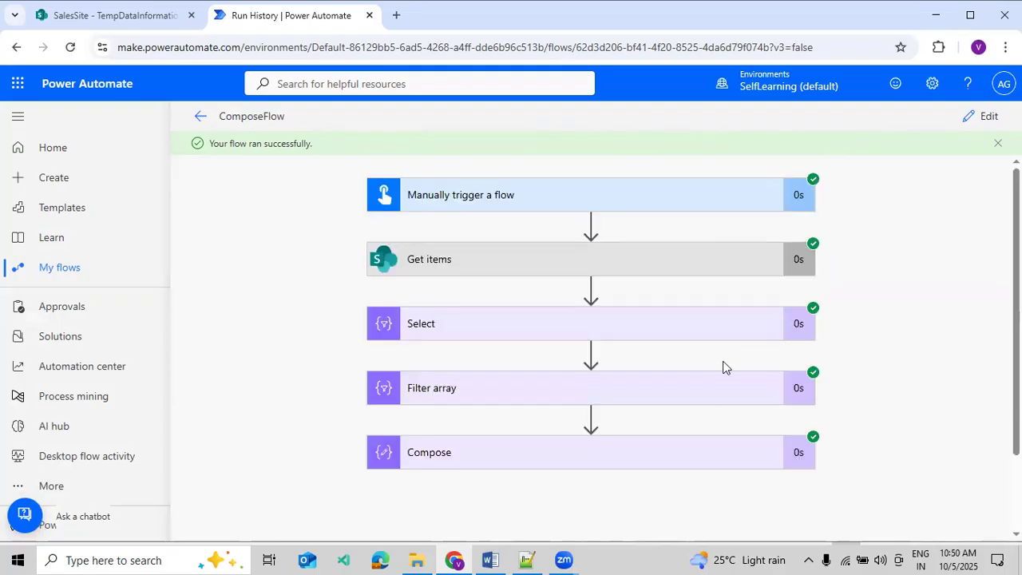
# Examine the Filter array action's raw outputs in the run and compare the records with the SharePoint TempDataInformation list.
pyautogui.click(685, 391)
pyautogui.scroll(-4, 681, 389)
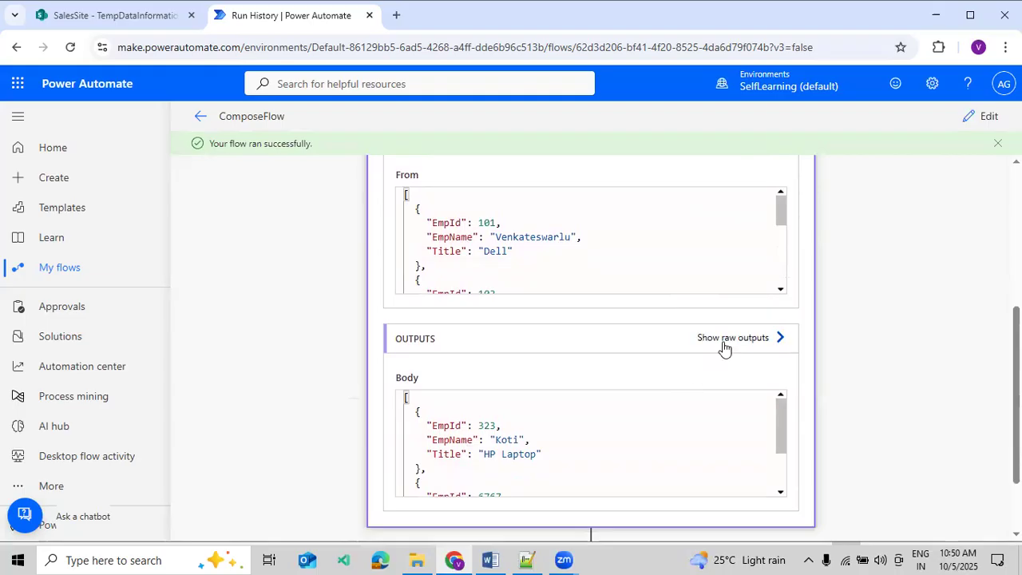
pyautogui.click(731, 338)
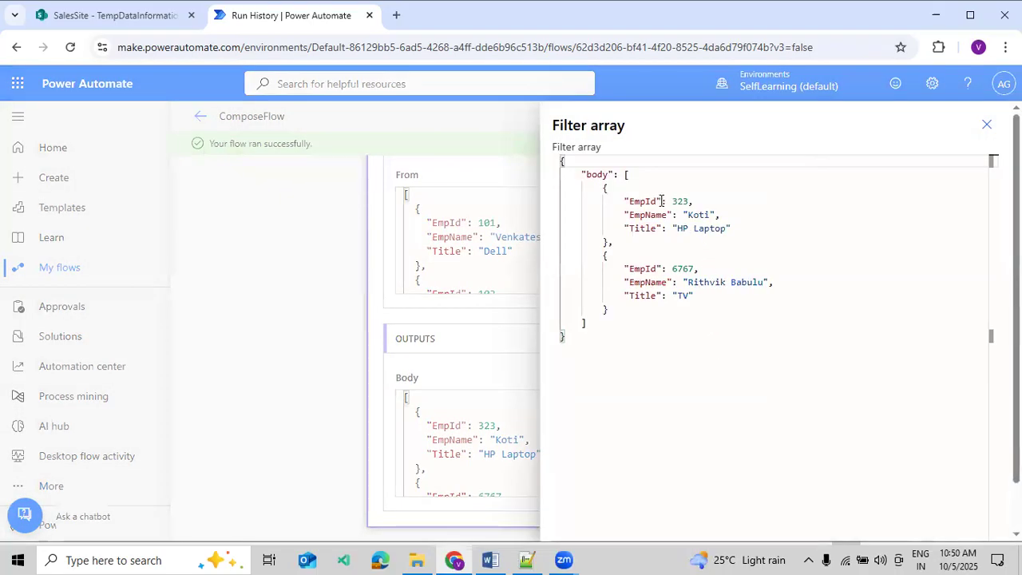
pyautogui.moveTo(631, 193); pyautogui.dragTo(615, 247)
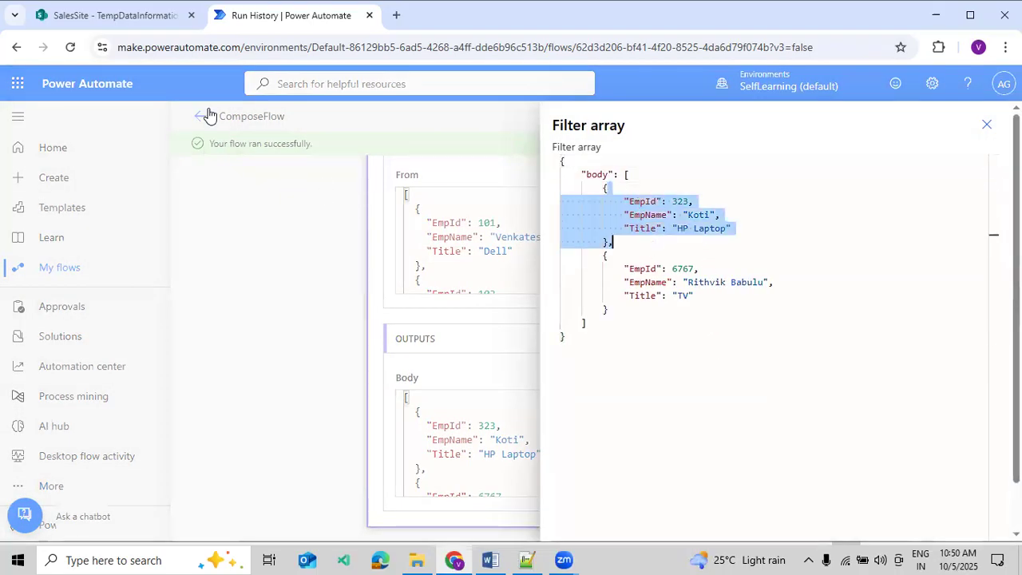
pyautogui.click(169, 18)
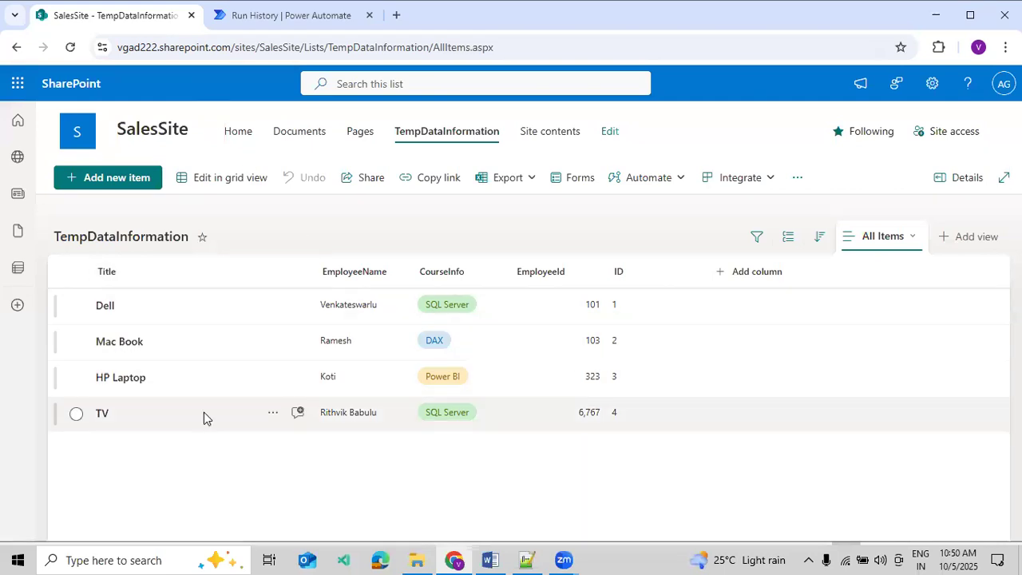
pyautogui.click(274, 24)
pyautogui.click(661, 322)
pyautogui.moveTo(713, 305); pyautogui.dragTo(575, 268)
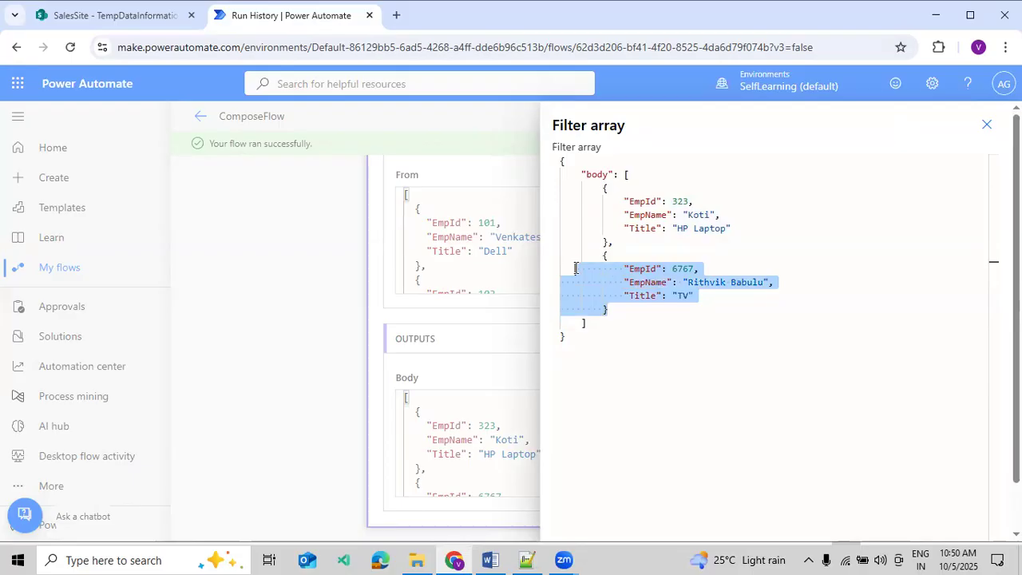
pyautogui.click(987, 124)
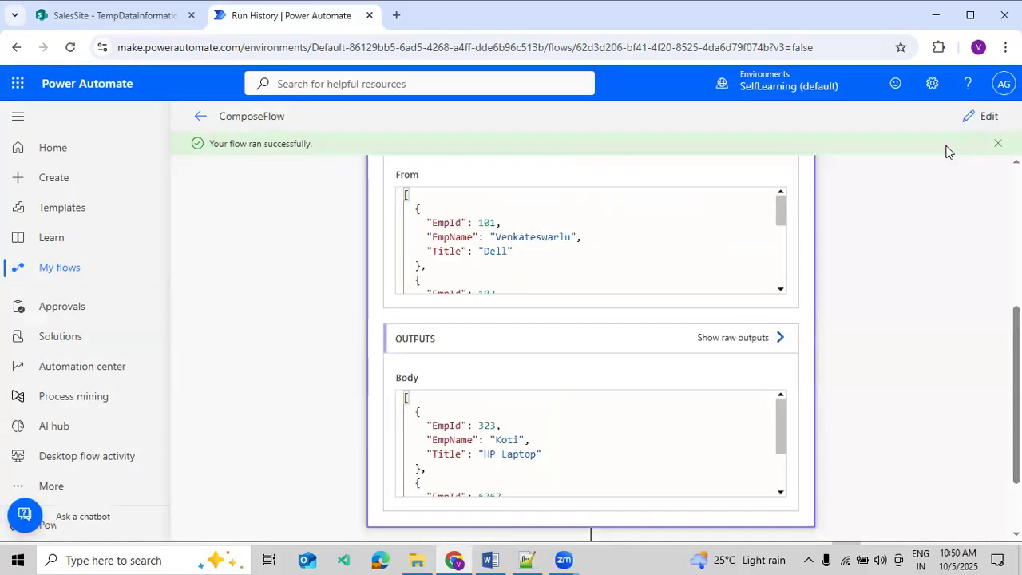
pyautogui.scroll(2, 855, 238)
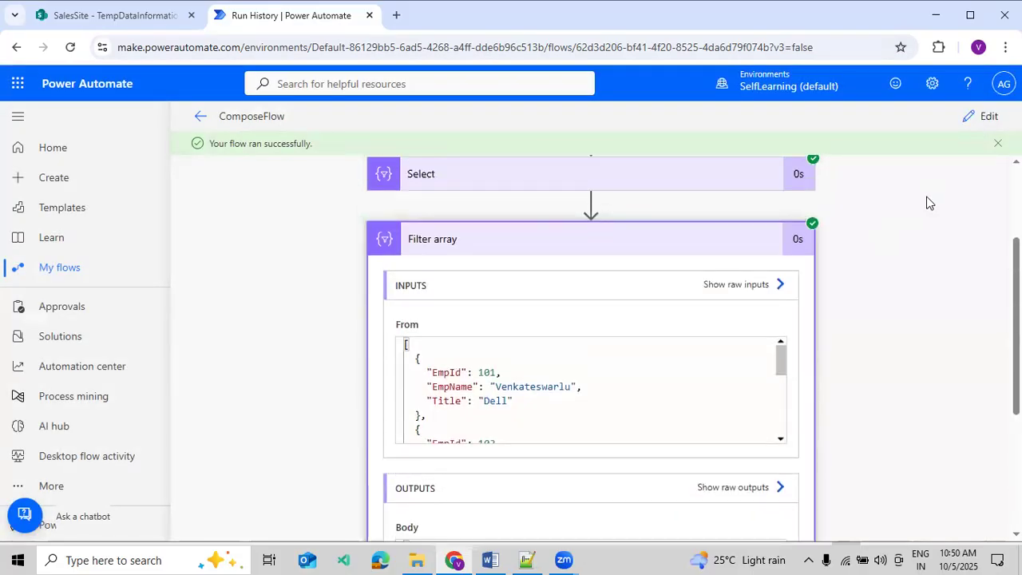
# Reopen ComposeFlow for editing and replace the Filter array's From input with the value dynamic content from Get items.
pyautogui.click(973, 120)
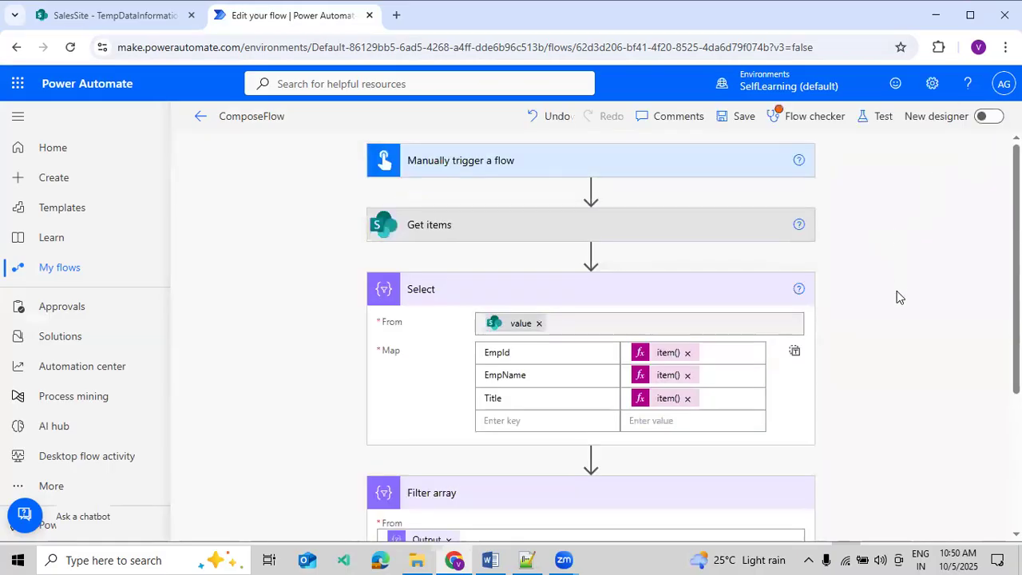
pyautogui.scroll(-2, 899, 297)
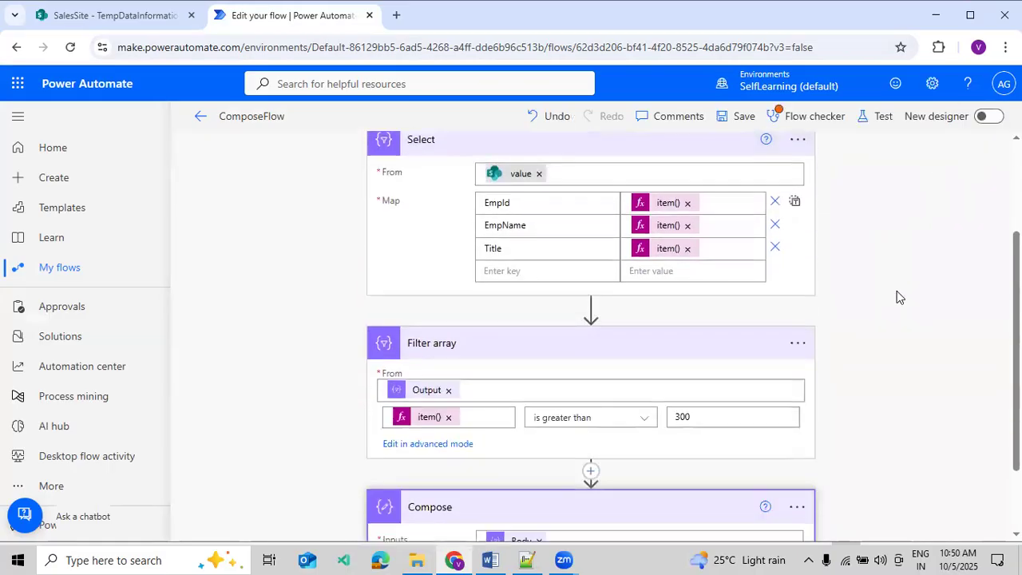
pyautogui.scroll(2, 566, 303)
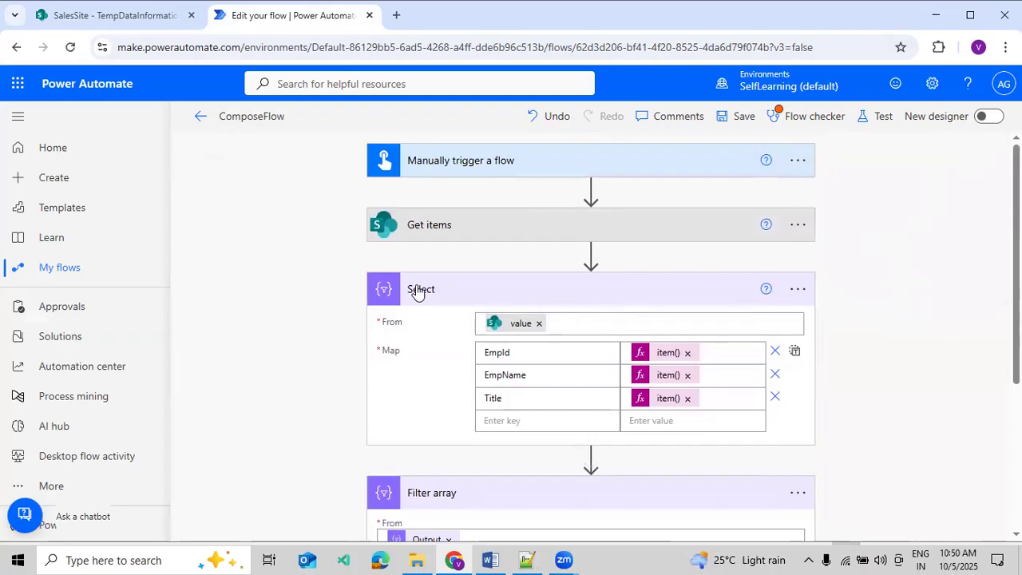
pyautogui.click(463, 290)
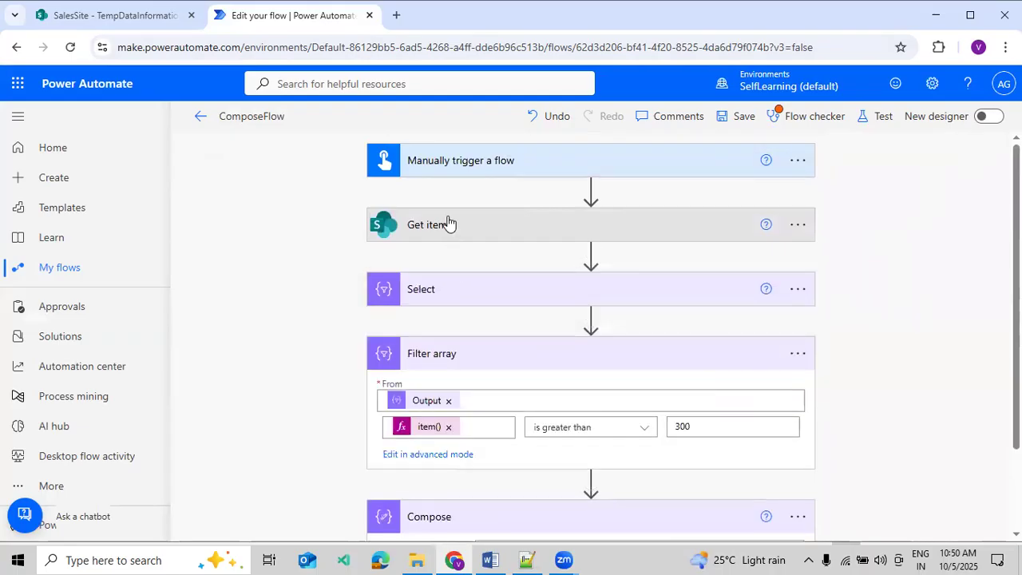
pyautogui.click(448, 223)
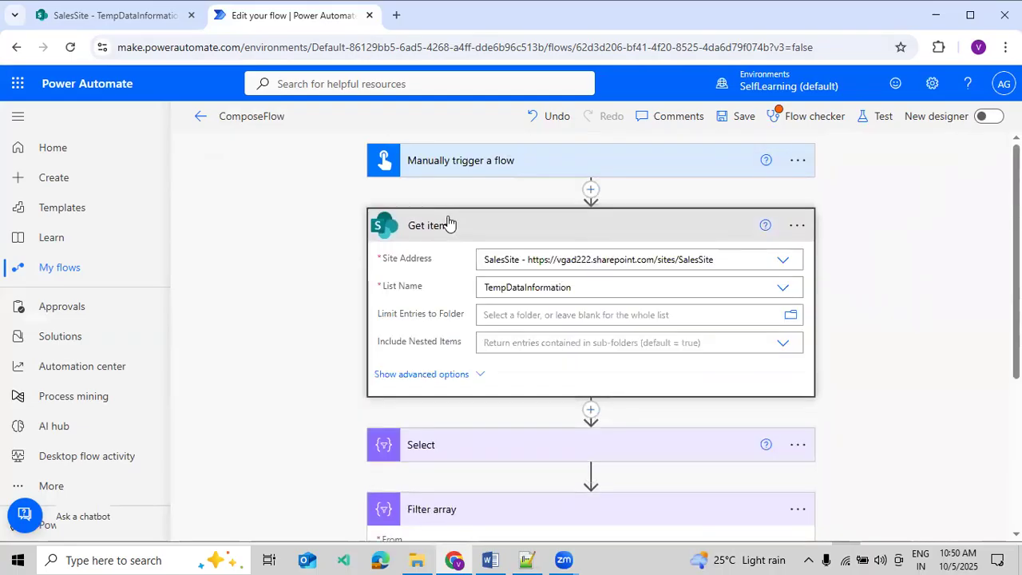
pyautogui.click(449, 223)
pyautogui.scroll(-2, 447, 263)
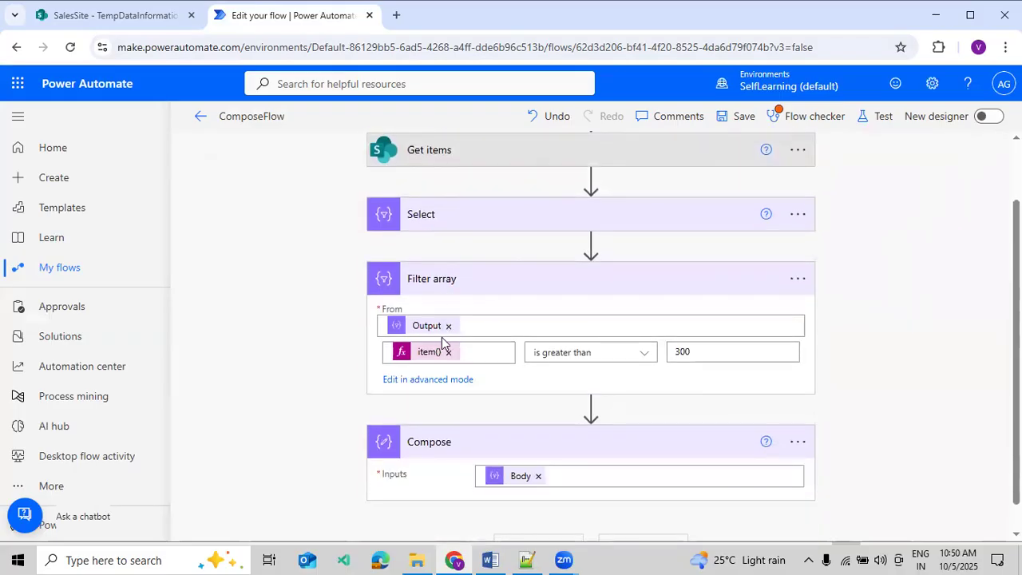
pyautogui.click(450, 327)
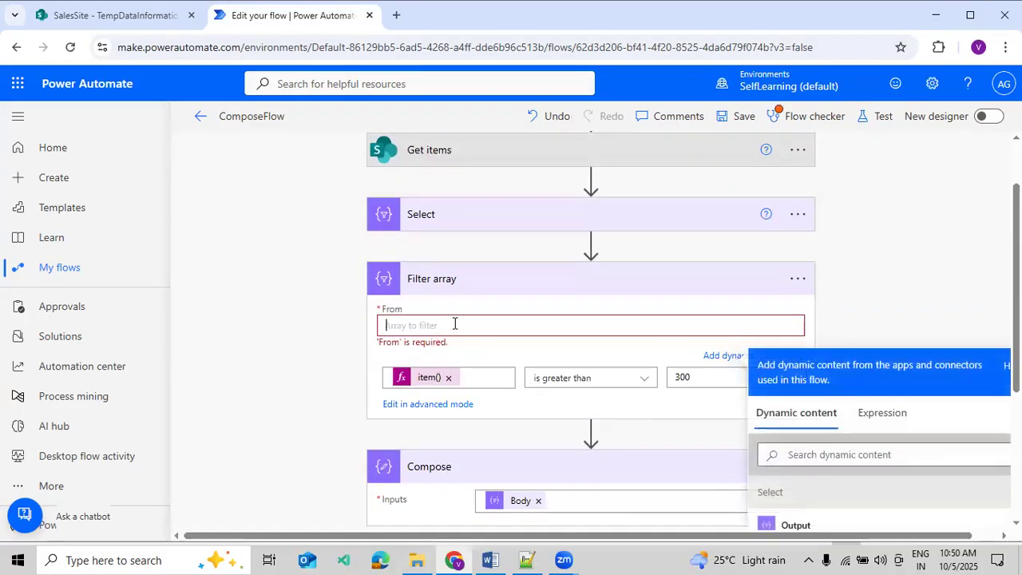
pyautogui.scroll(-2, 591, 335)
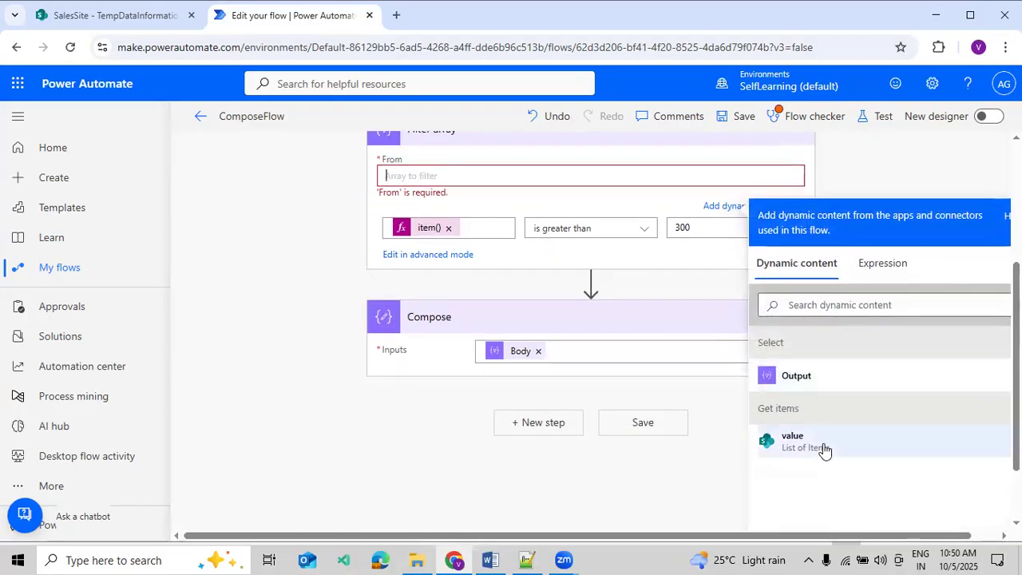
pyautogui.click(794, 447)
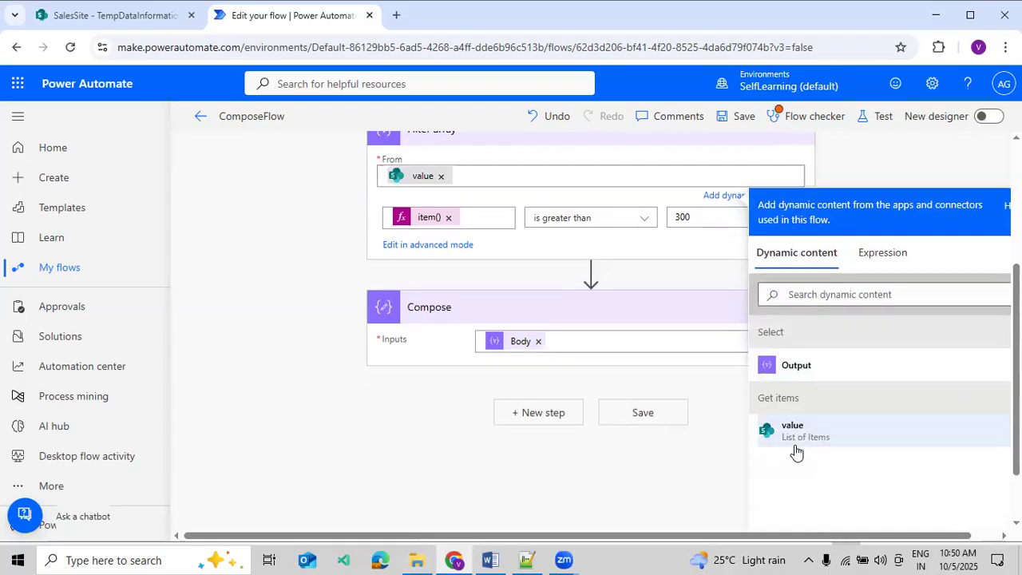
pyautogui.click(893, 168)
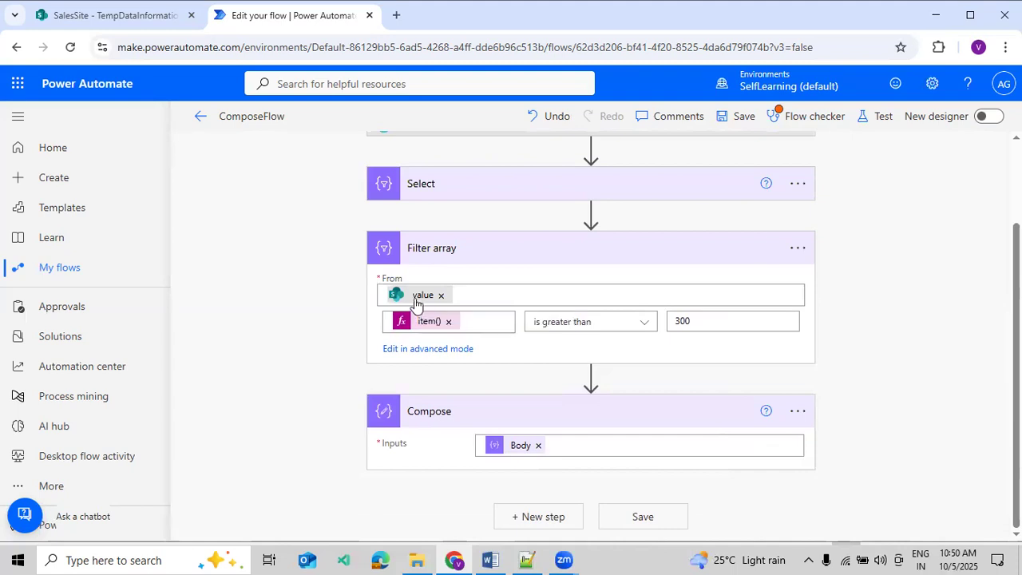
pyautogui.scroll(3, 471, 258)
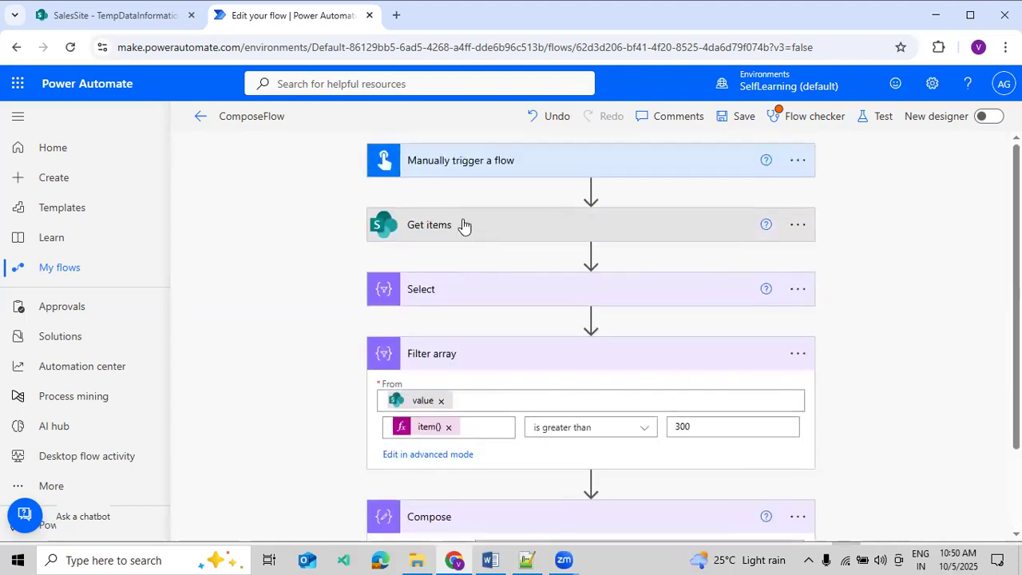
pyautogui.click(461, 224)
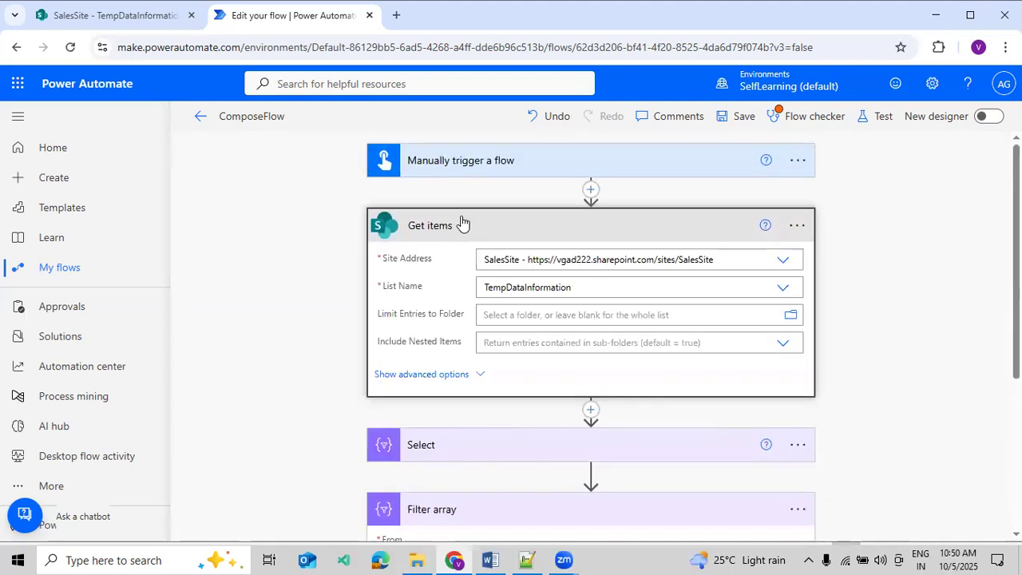
pyautogui.click(462, 224)
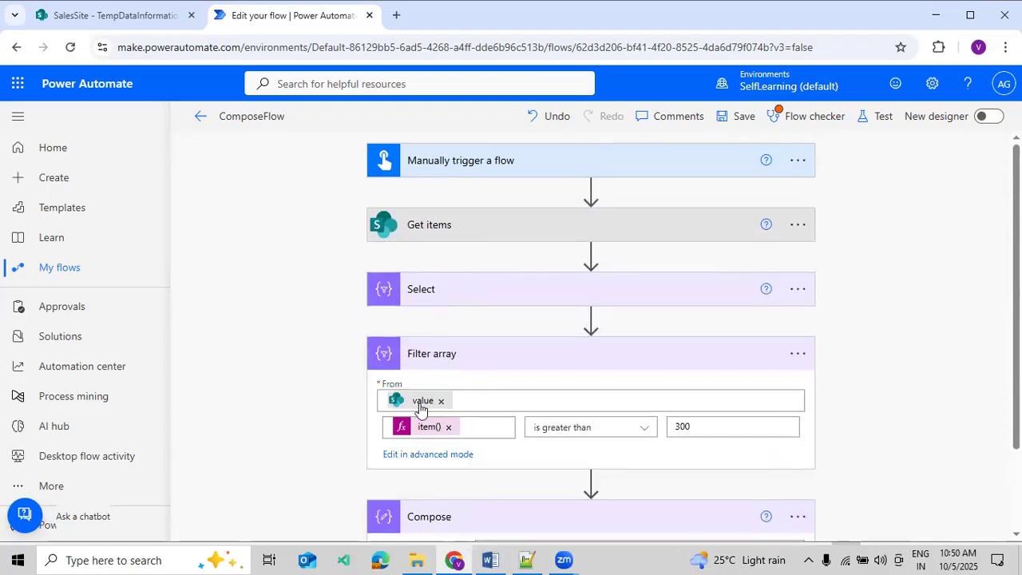
# Save ComposeFlow, run it as a manual test, and examine the Filter array error in the run details.
pyautogui.click(882, 117)
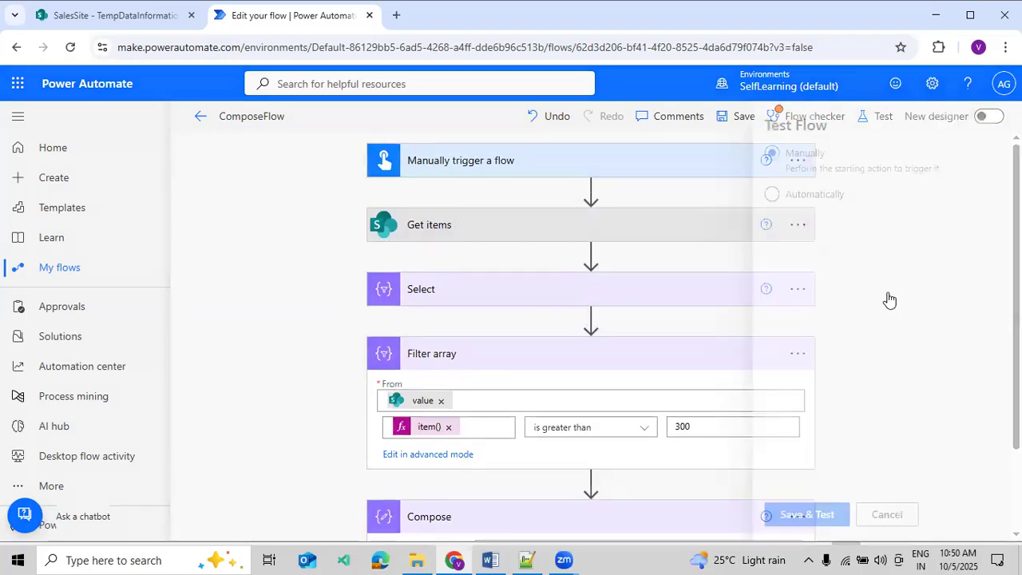
pyautogui.click(791, 516)
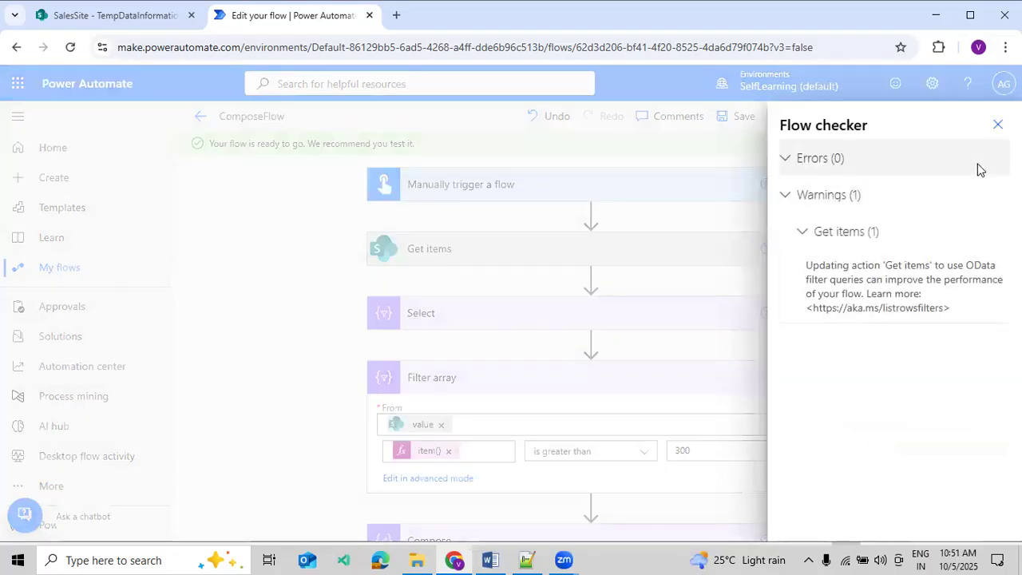
pyautogui.click(996, 125)
pyautogui.click(805, 518)
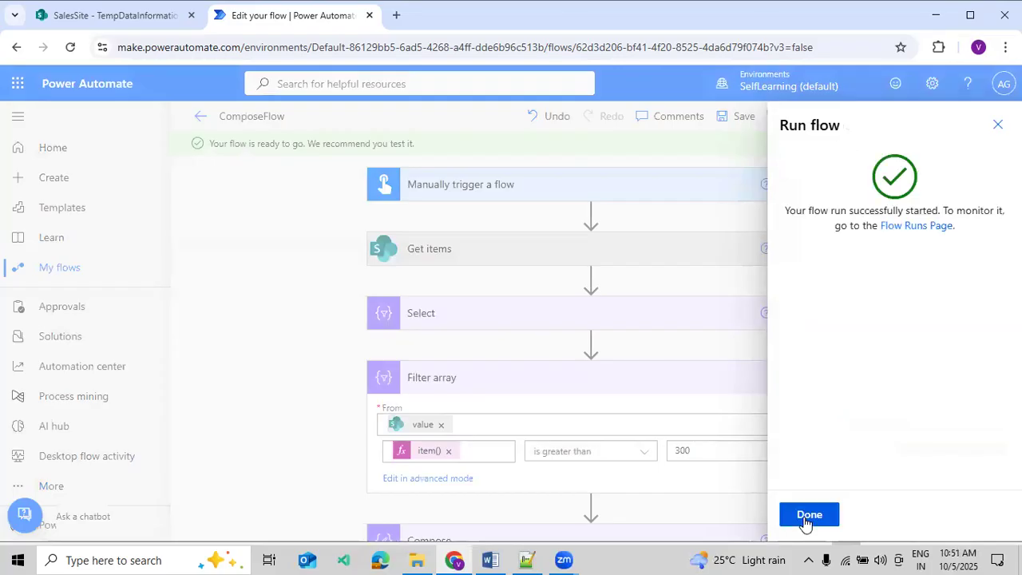
pyautogui.click(803, 520)
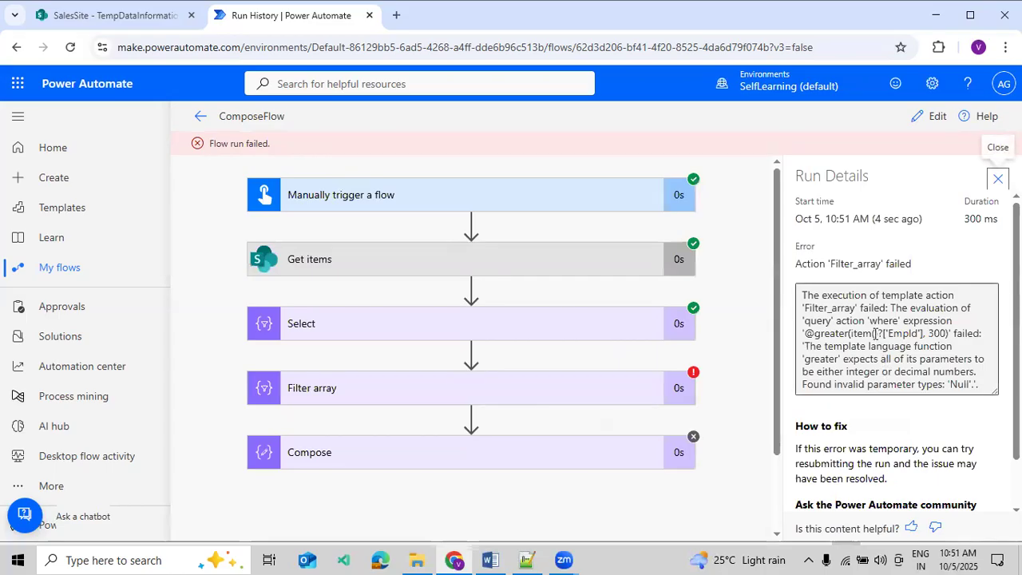
pyautogui.moveTo(889, 334); pyautogui.dragTo(908, 334)
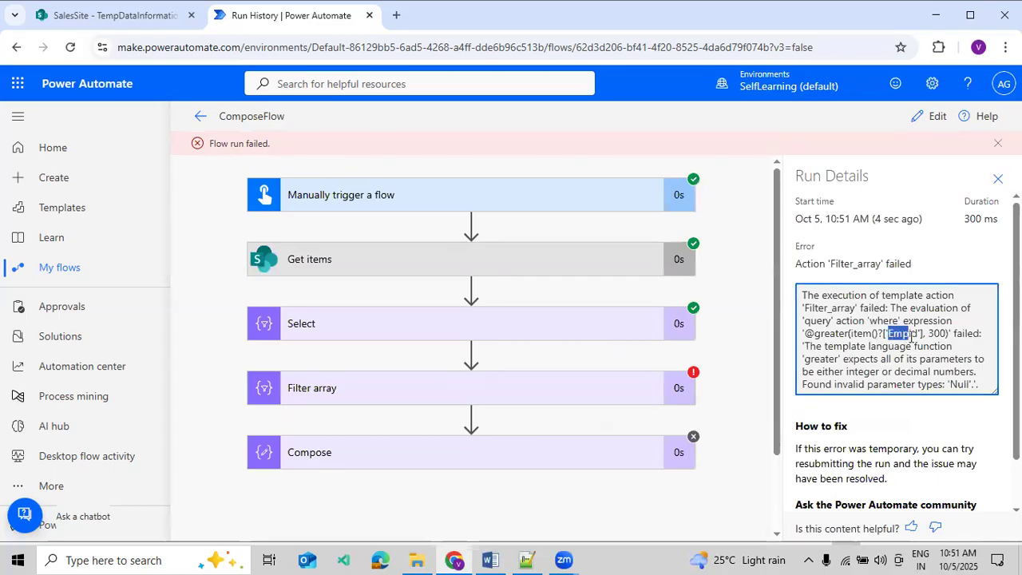
pyautogui.scroll(-1, 911, 345)
pyautogui.scroll(1, 947, 316)
# Reopen the flow for editing, check the SharePoint column names, and update the Filter array condition's expression to item()?['EmployeeId'].
pyautogui.click(932, 120)
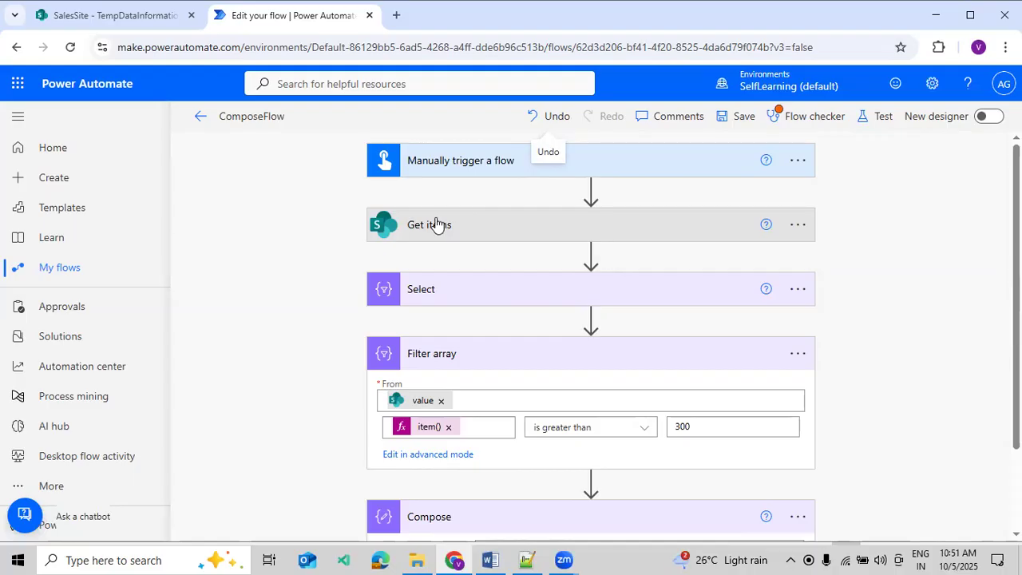
pyautogui.click(151, 24)
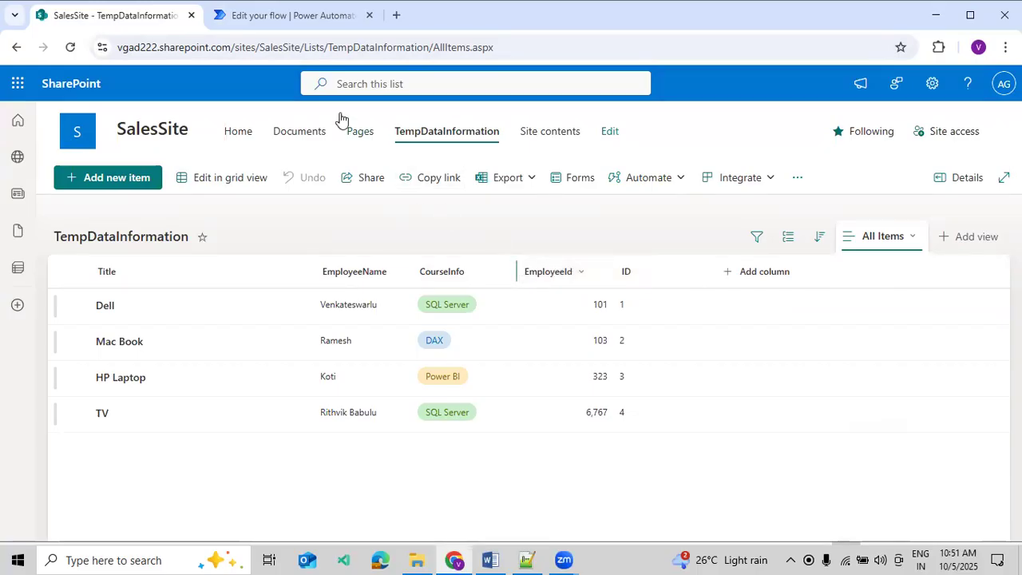
pyautogui.click(307, 24)
pyautogui.click(418, 296)
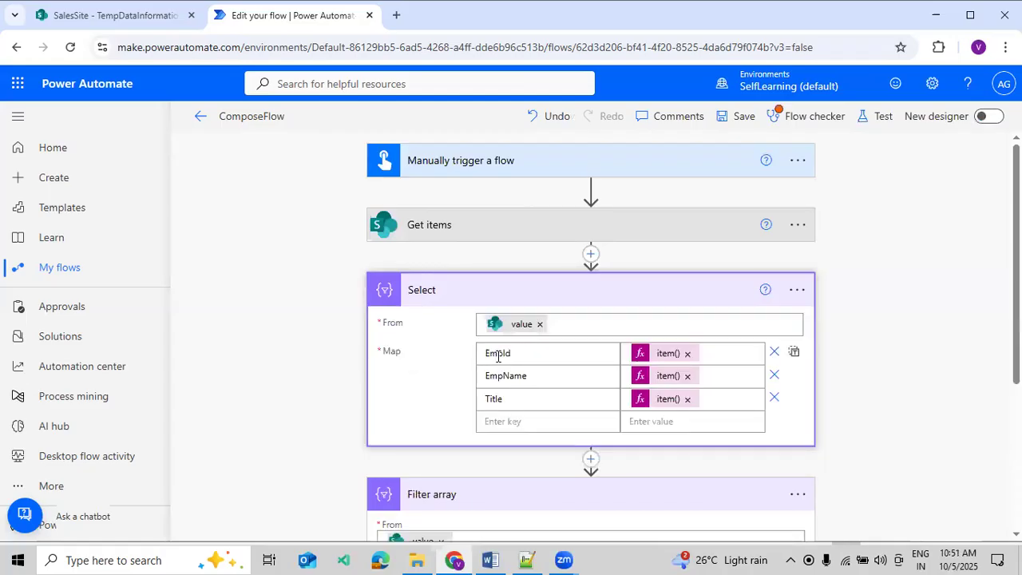
pyautogui.click(476, 288)
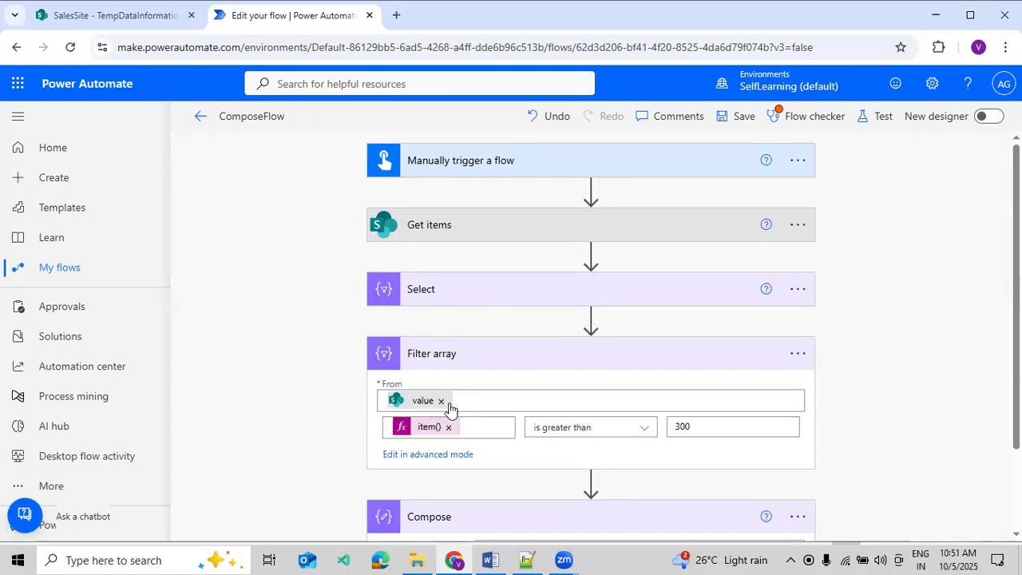
pyautogui.click(429, 429)
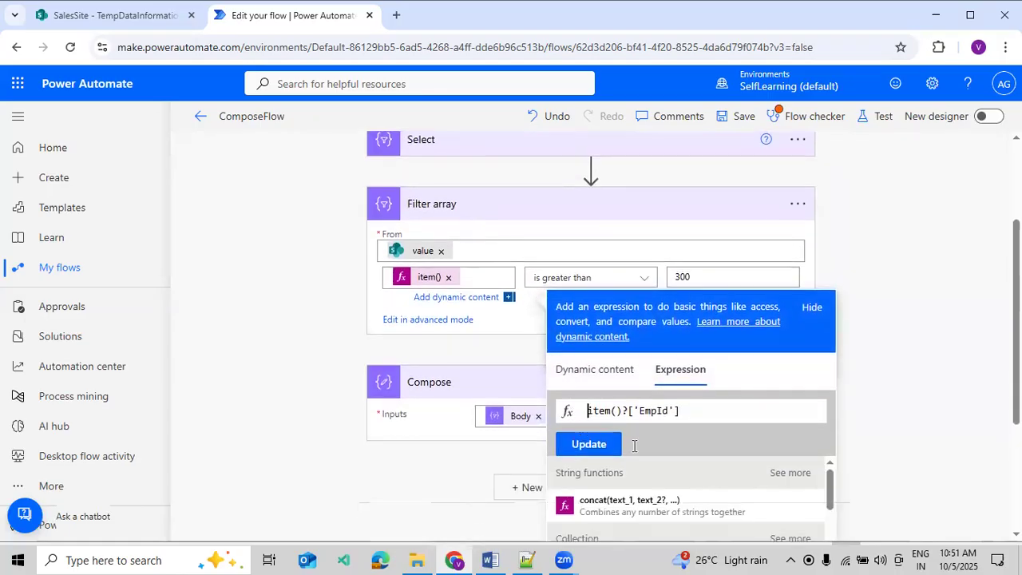
pyautogui.doubleClick(656, 412)
pyautogui.write('EmployeeI')
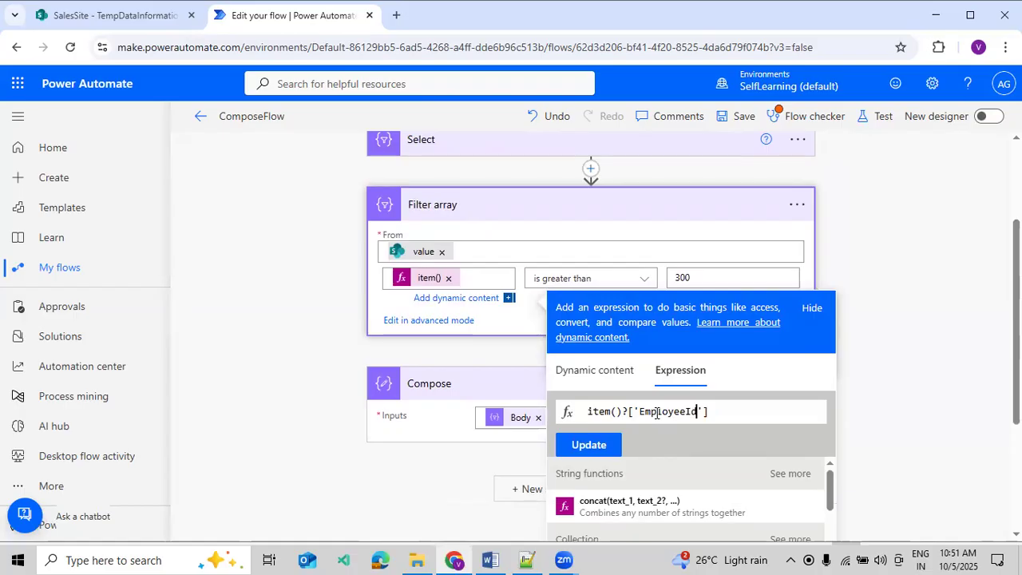
pyautogui.click(604, 436)
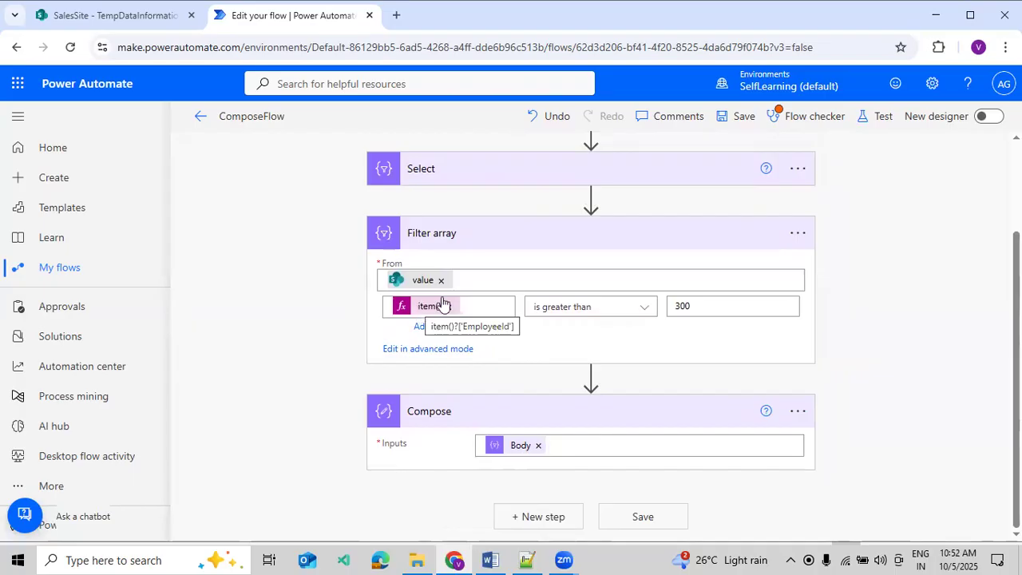
# Save the flow with the updated filter expression and run it as a manual test.
pyautogui.click(868, 120)
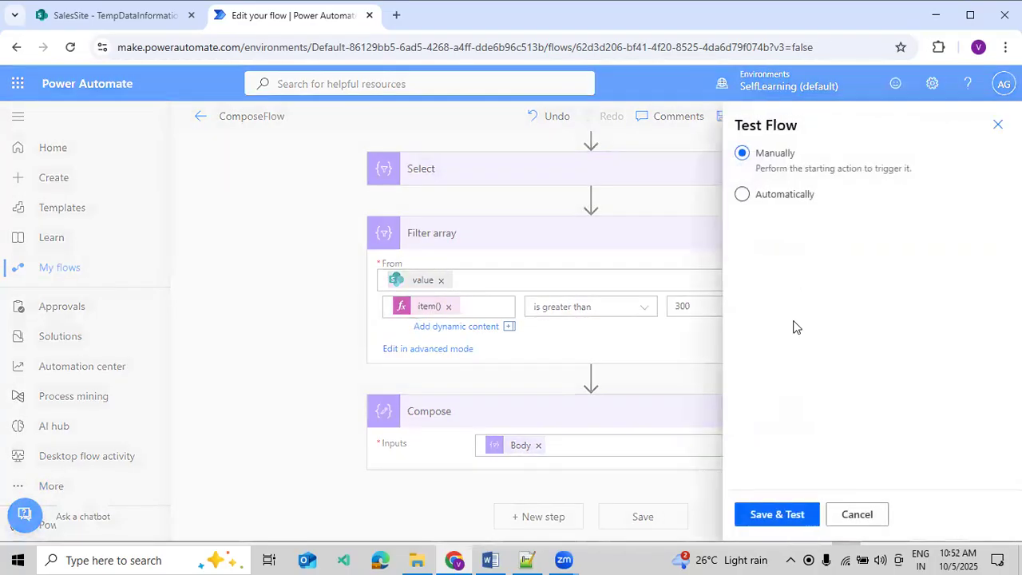
pyautogui.click(750, 516)
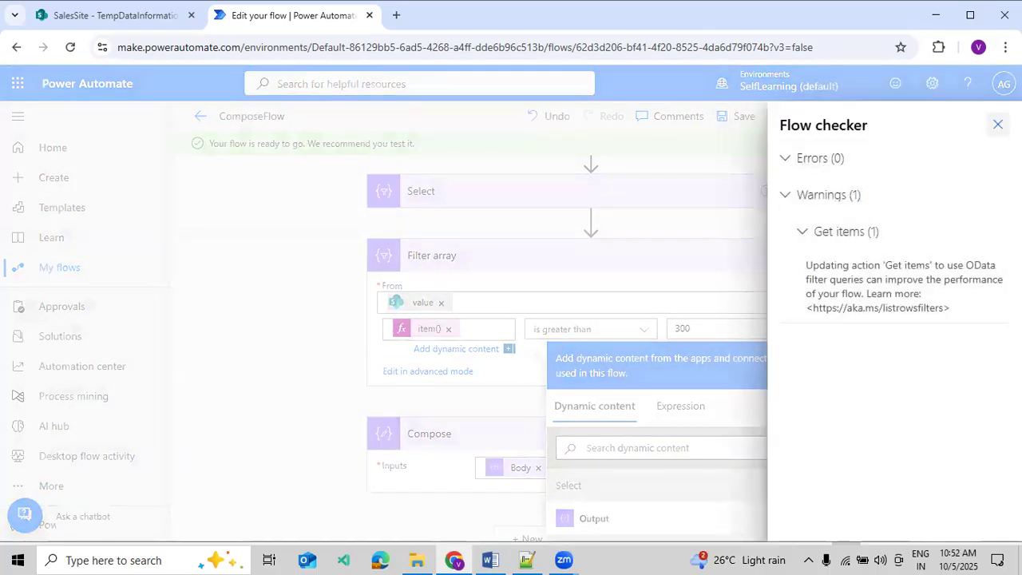
pyautogui.click(997, 124)
pyautogui.click(831, 516)
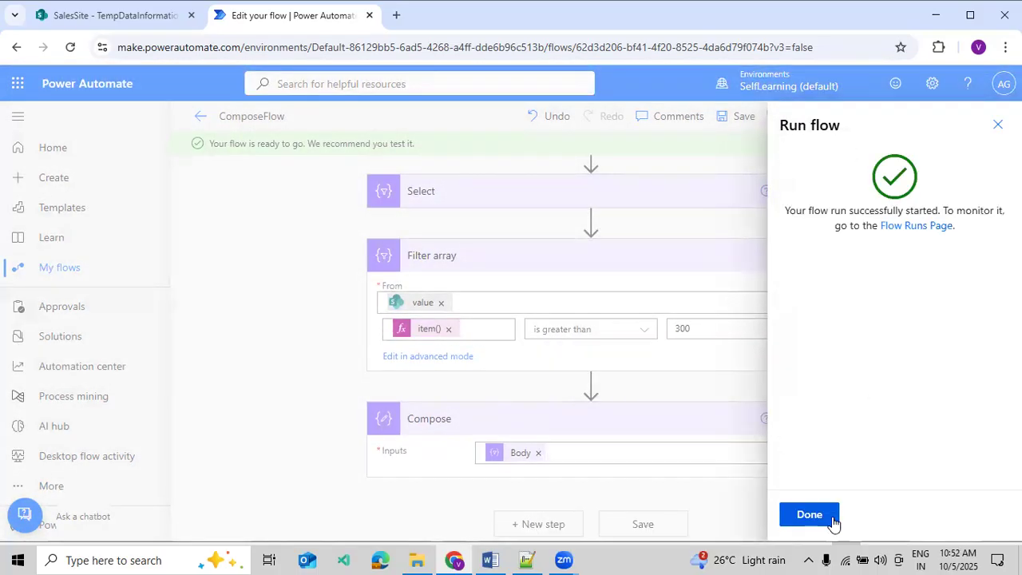
pyautogui.click(832, 517)
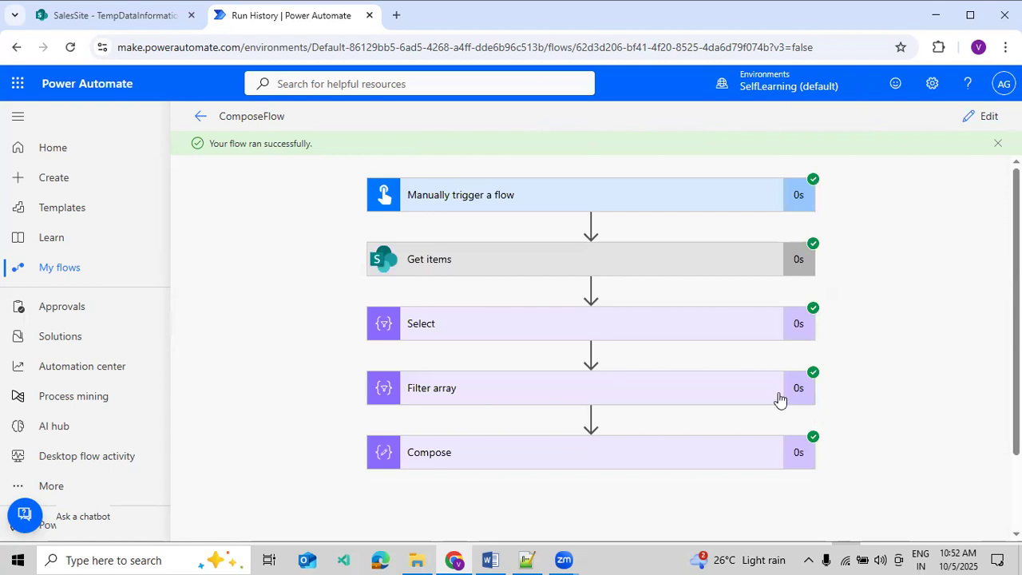
# Examine the Filter array action's raw outputs in the run, checking the fields and EmployeeId of each record.
pyautogui.click(780, 398)
pyautogui.click(754, 412)
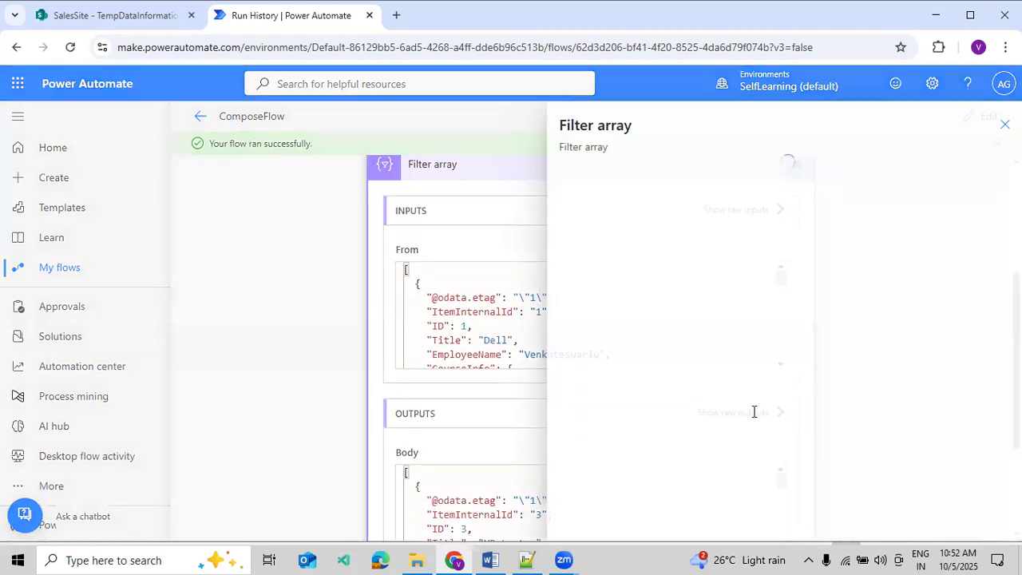
pyautogui.scroll(-2, 901, 244)
pyautogui.scroll(2, 919, 204)
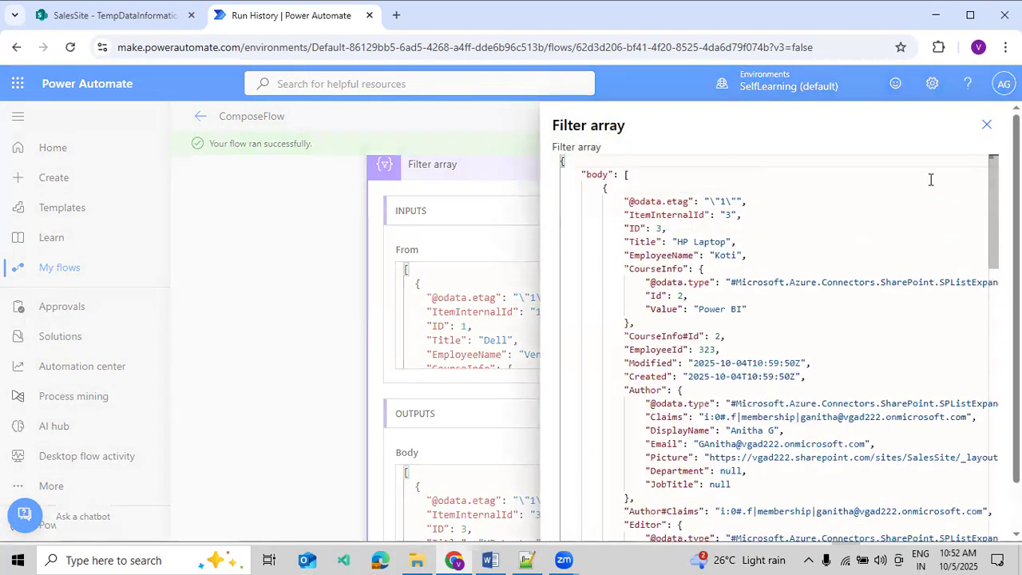
pyautogui.click(986, 125)
pyautogui.scroll(-4, 762, 354)
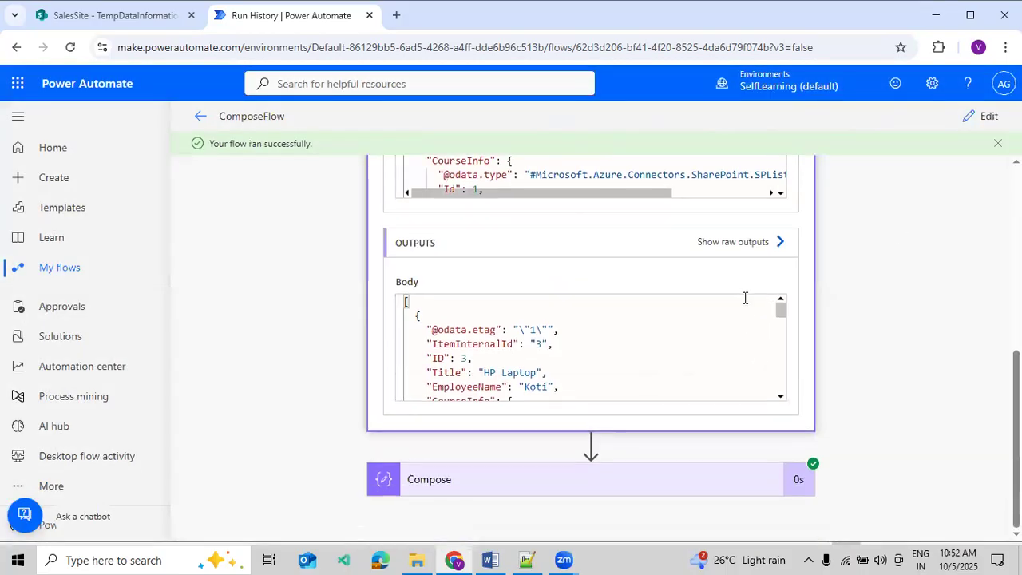
pyautogui.click(739, 242)
pyautogui.scroll(-10, 785, 345)
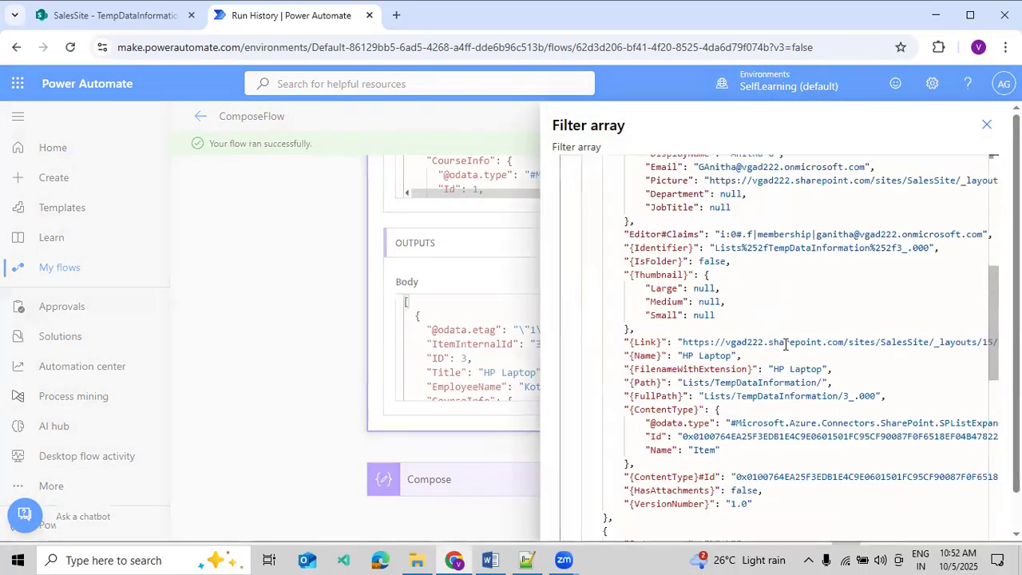
pyautogui.scroll(-5, 785, 344)
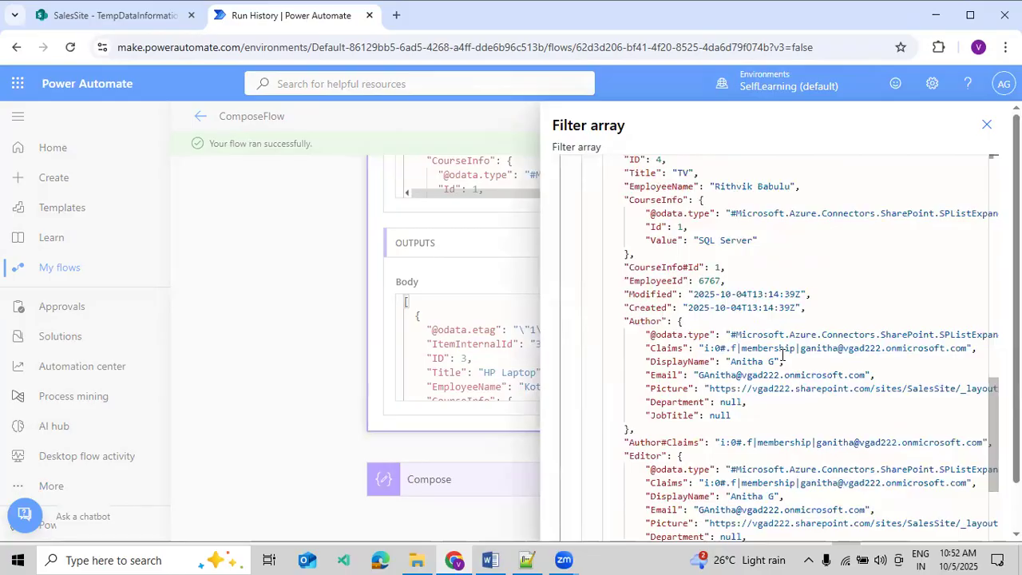
pyautogui.scroll(2, 783, 356)
pyautogui.scroll(10, 782, 355)
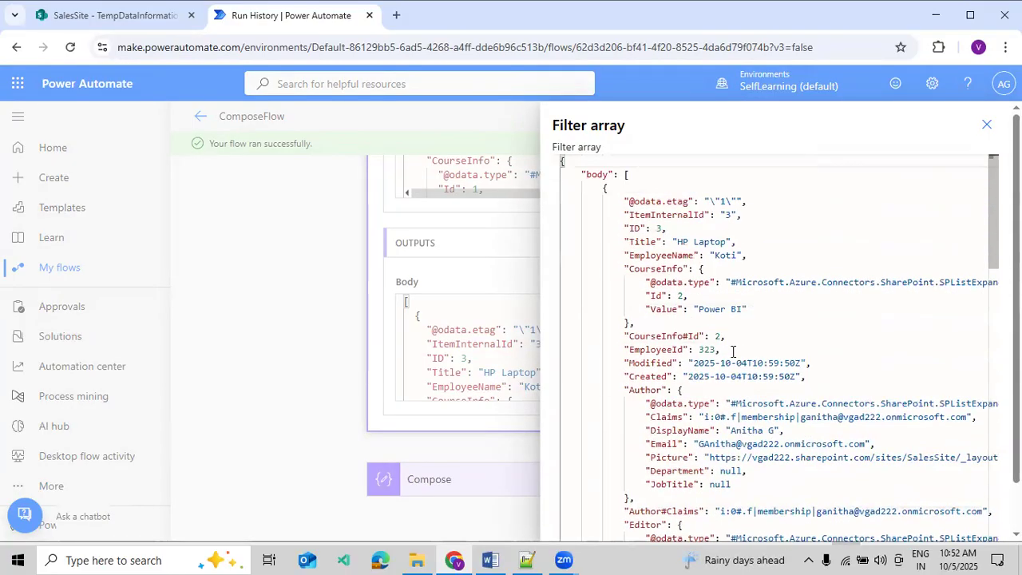
# Compare the Title through EmployeeId fields of two records in the Filter array raw outputs, and close the outputs.
pyautogui.moveTo(734, 353); pyautogui.dragTo(575, 238)
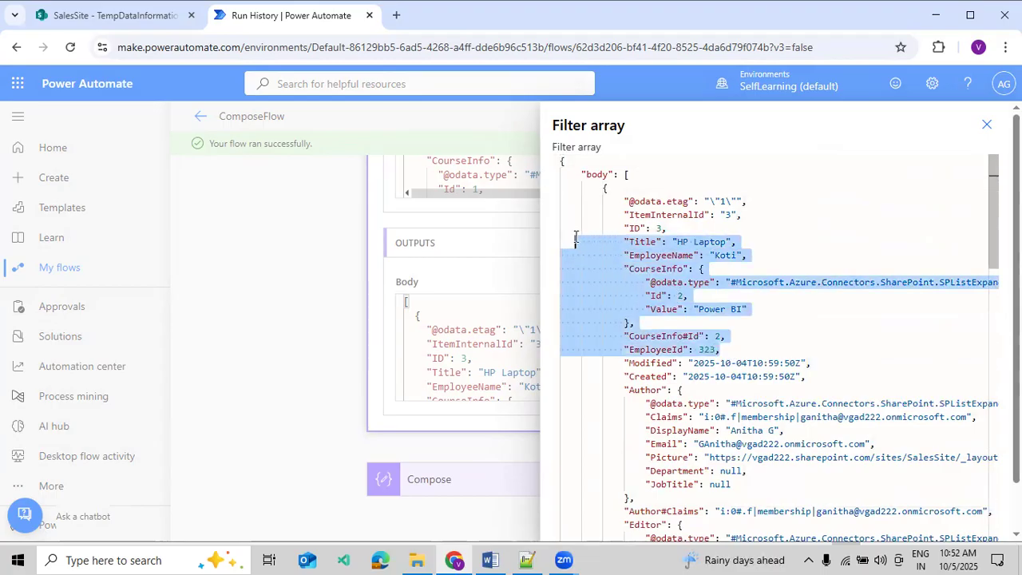
pyautogui.scroll(-6, 700, 351)
pyautogui.scroll(-5, 700, 352)
pyautogui.click(737, 318)
pyautogui.moveTo(726, 318); pyautogui.dragTo(577, 200)
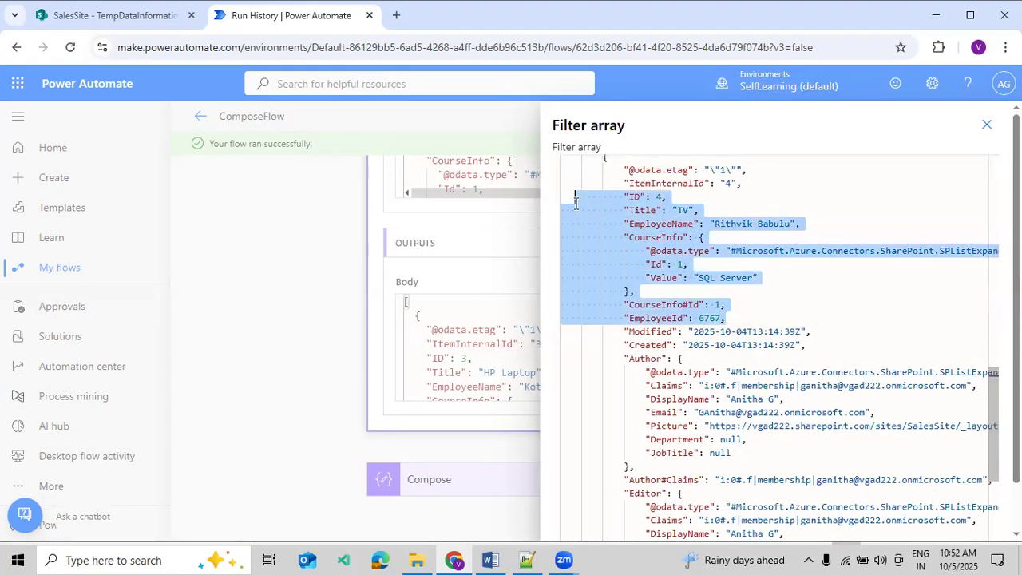
pyautogui.click(987, 125)
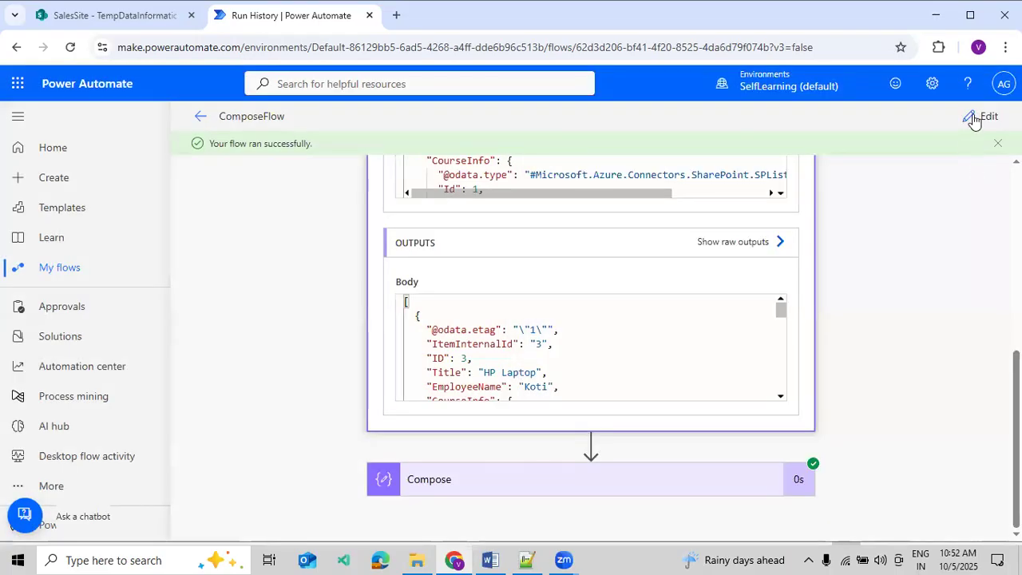
# Reopen ComposeFlow for editing and check the site and list configured in the Get items action.
pyautogui.click(979, 116)
pyautogui.click(642, 366)
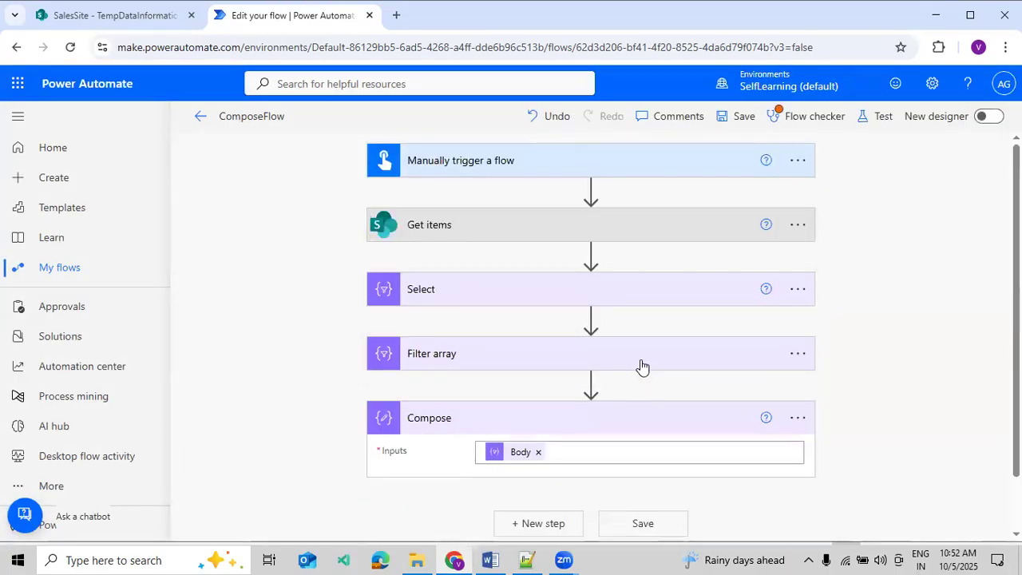
pyautogui.click(496, 233)
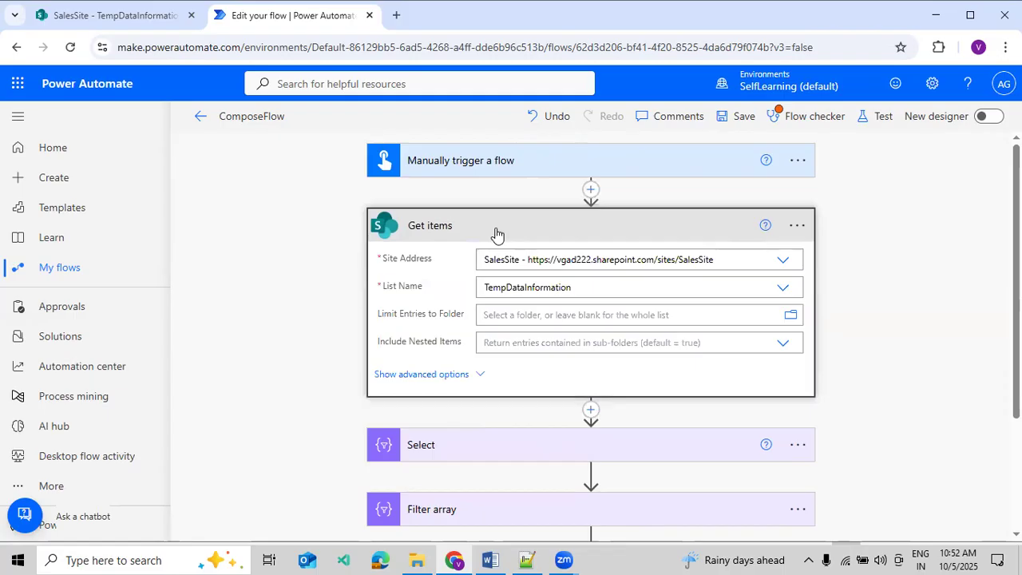
pyautogui.click(496, 233)
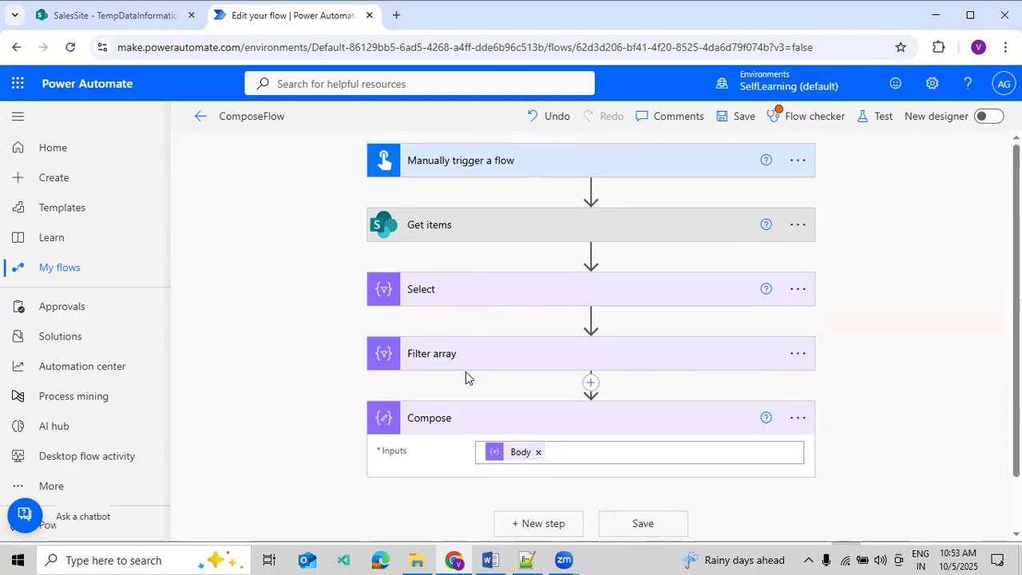
# Add the Office 365 Outlook action Send an email (V2) after the Compose action.
pyautogui.scroll(-1, 471, 392)
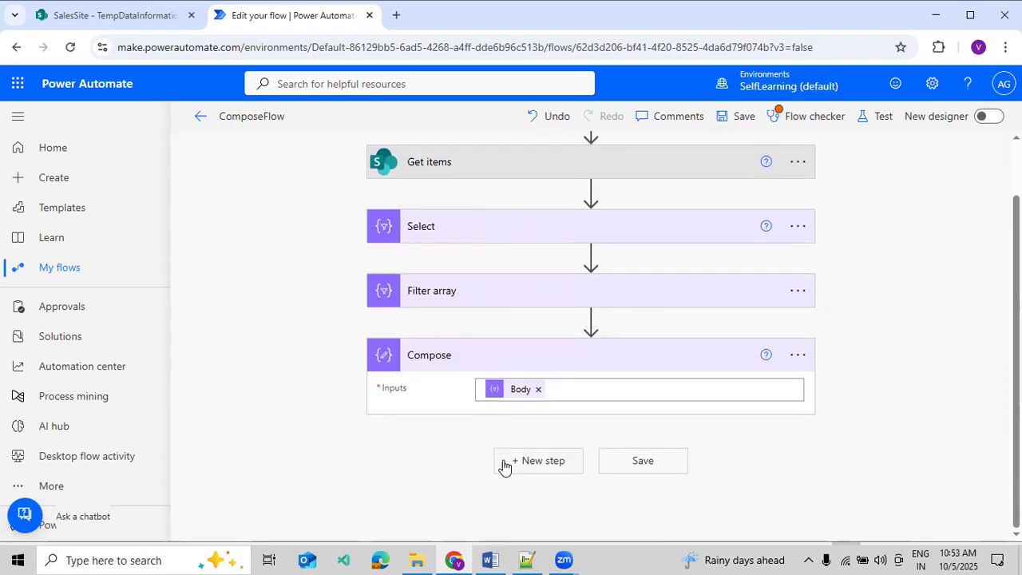
pyautogui.click(504, 463)
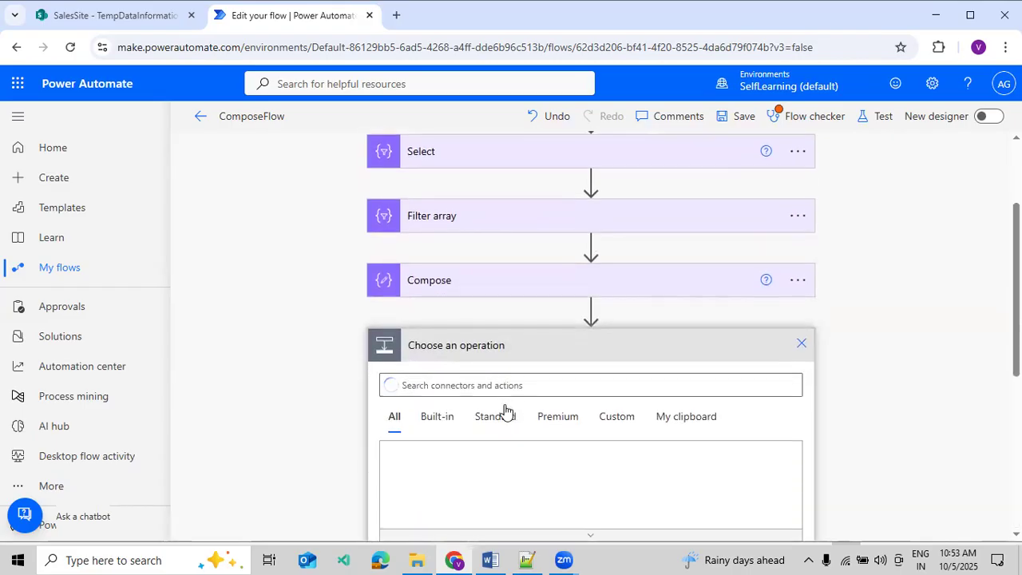
pyautogui.write('Send an email')
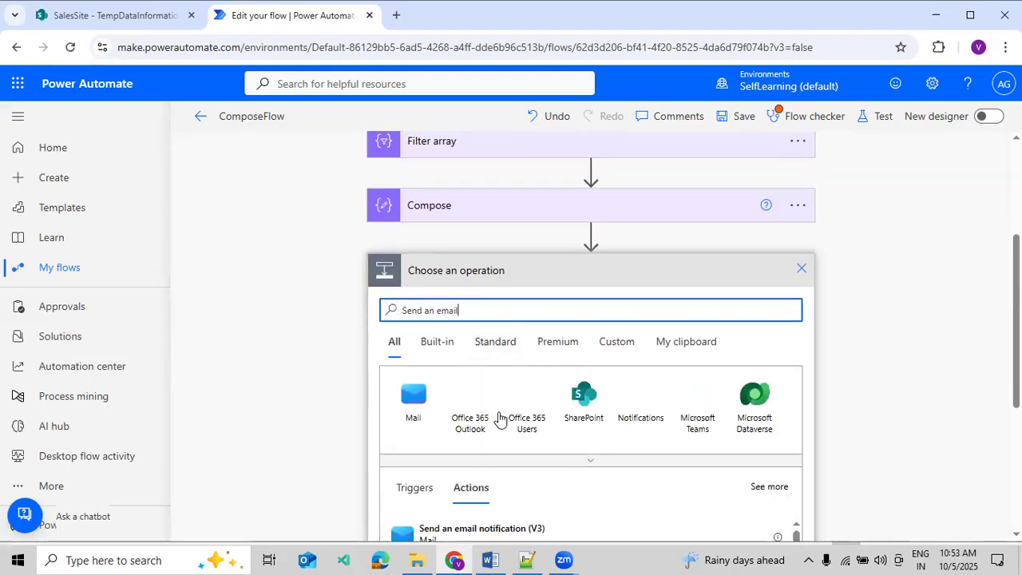
pyautogui.click(483, 421)
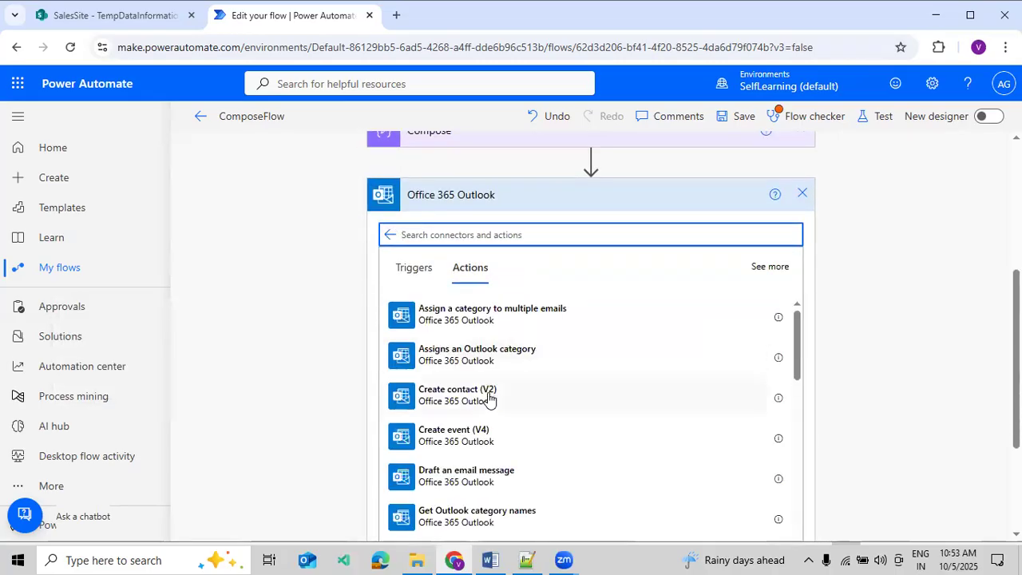
pyautogui.write('Send an e')
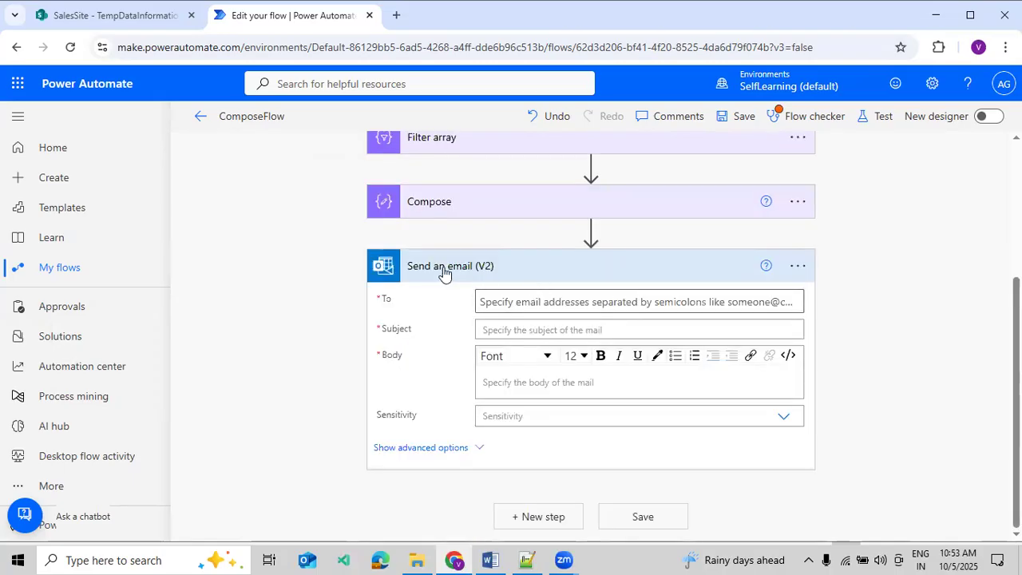
# Choose the suggested person as the email's recipient and set the subject to "Just Demo Purpose".
pyautogui.click(506, 302)
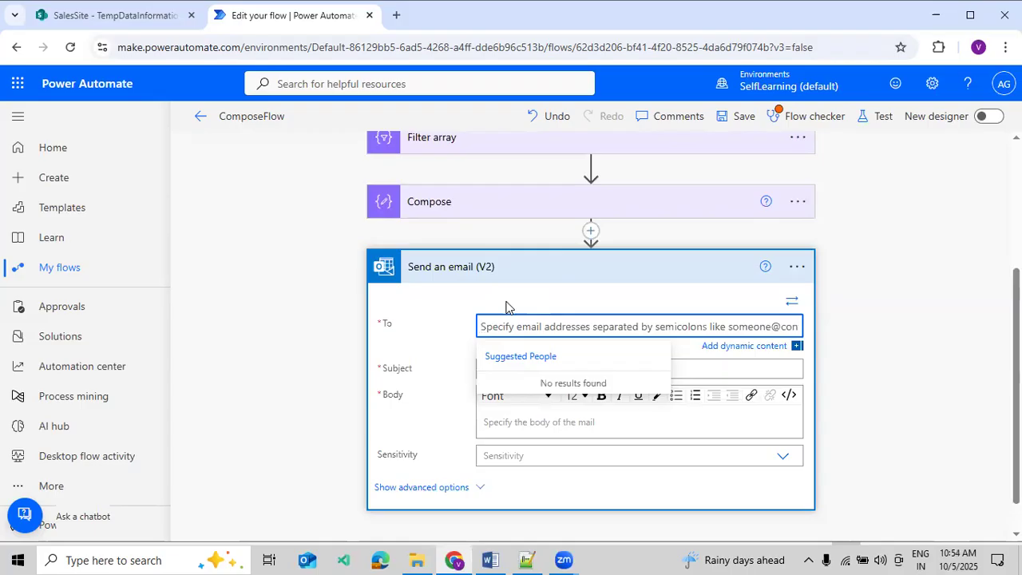
pyautogui.write('Anti')
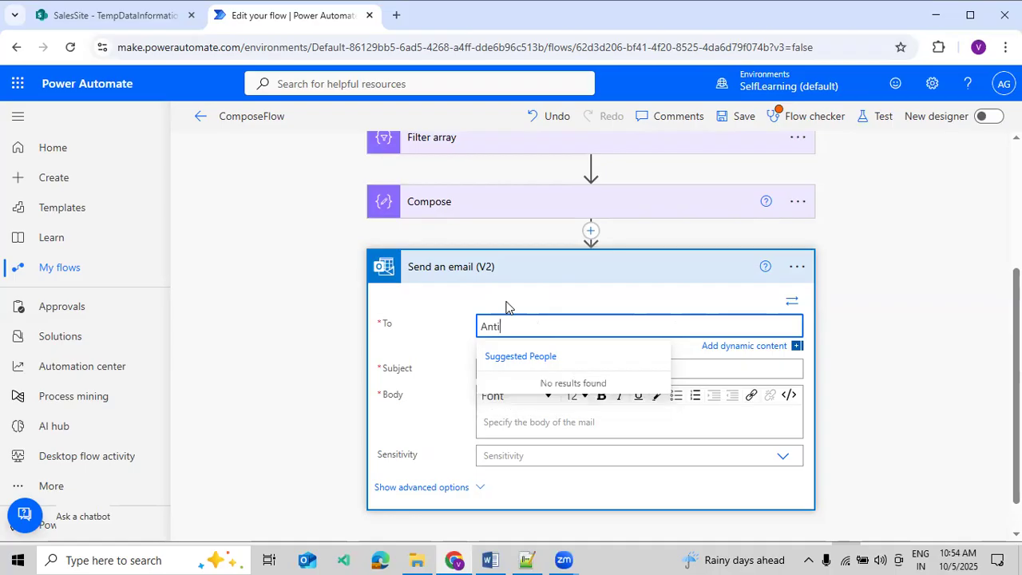
pyautogui.press('BackSpace')
pyautogui.press('BackSpace')
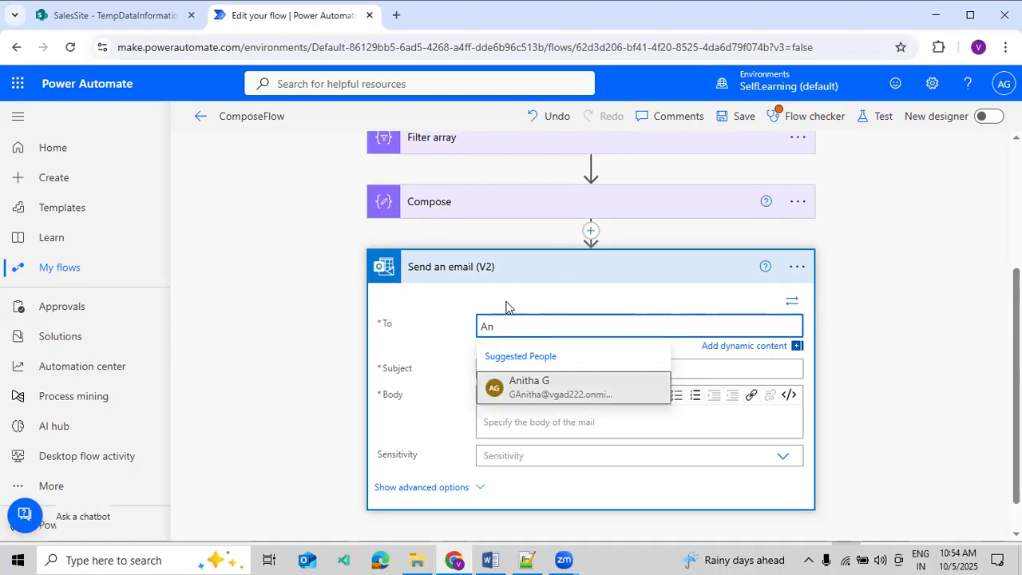
pyautogui.write('itha G')
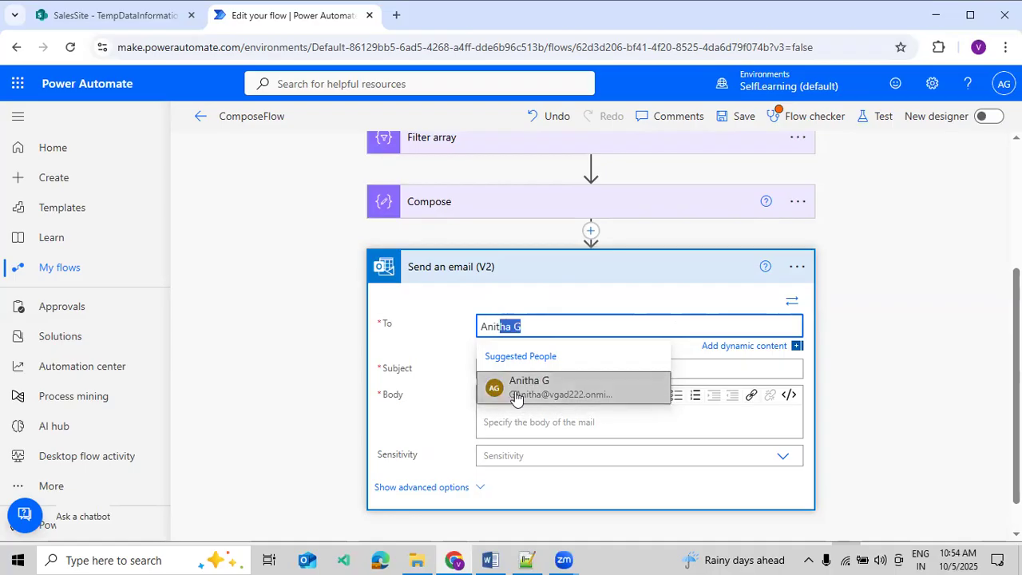
pyautogui.click(520, 389)
pyautogui.click(531, 370)
pyautogui.write('Just Demo Purpose')
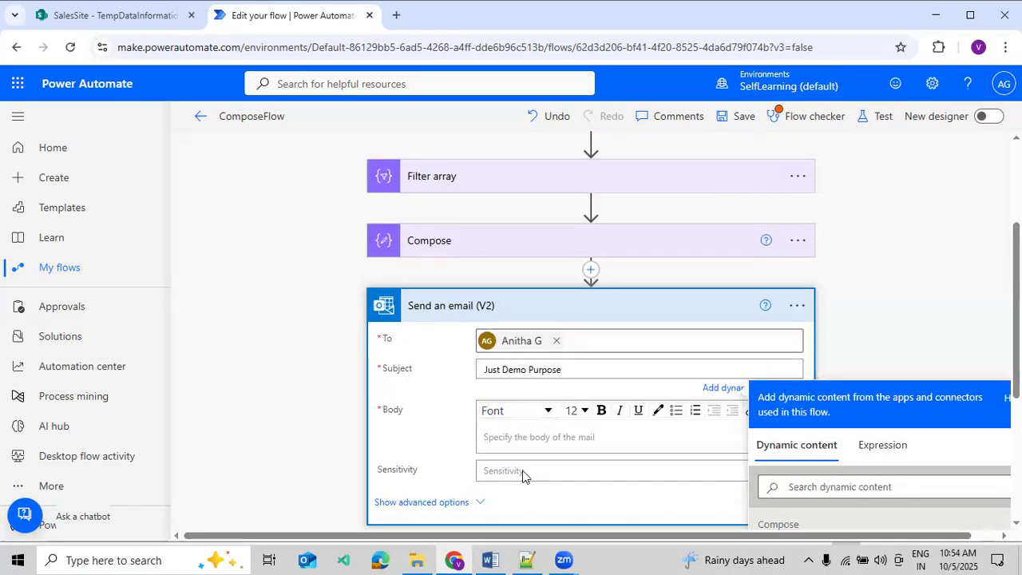
# Write the email body as "Hi Team," followed by a blank line and "We are working on Power Automation.".
pyautogui.click(527, 444)
pyautogui.write('Hi Team,')
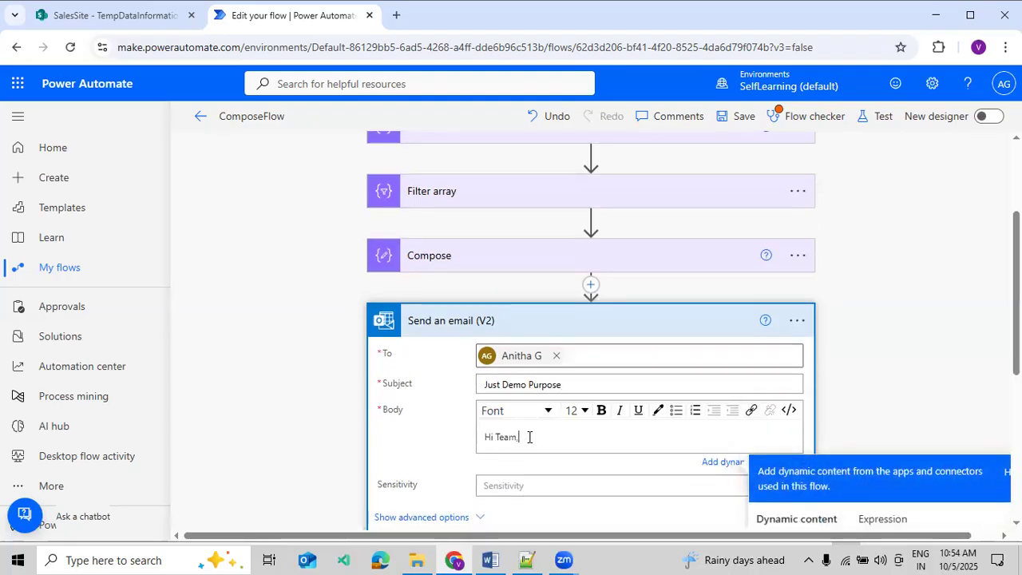
pyautogui.press('Return')
pyautogui.press('Return')
pyautogui.write('We are working on')
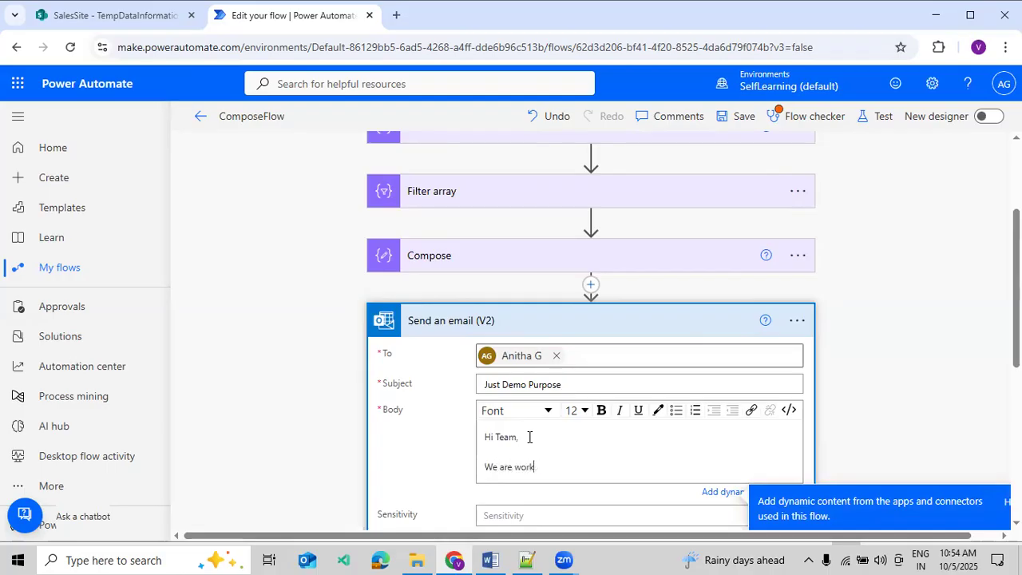
pyautogui.write(' Power Automation.')
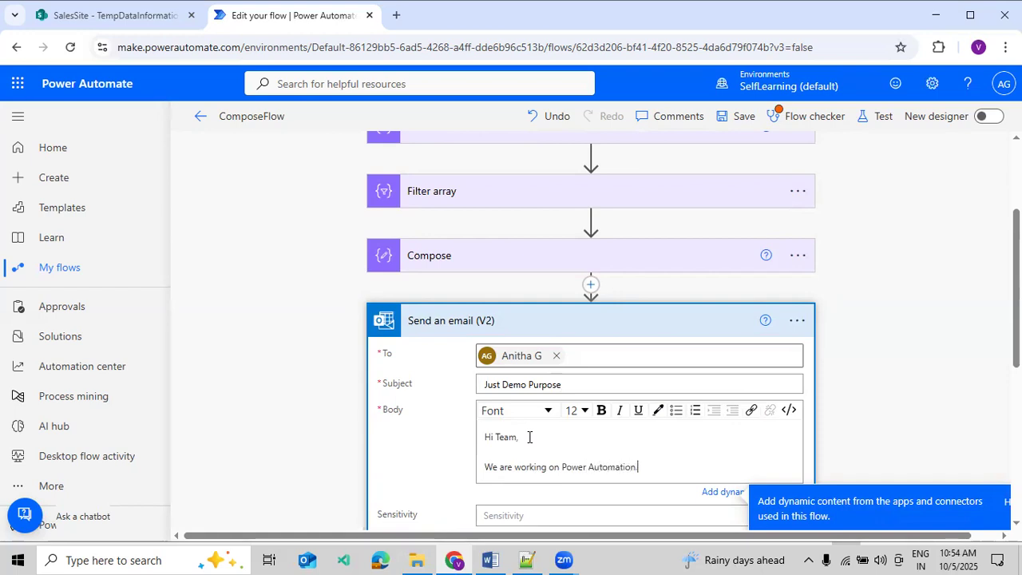
# Review the email action's advanced options, choose Normal importance, and collapse the options again.
pyautogui.scroll(-3, 530, 436)
pyautogui.click(442, 406)
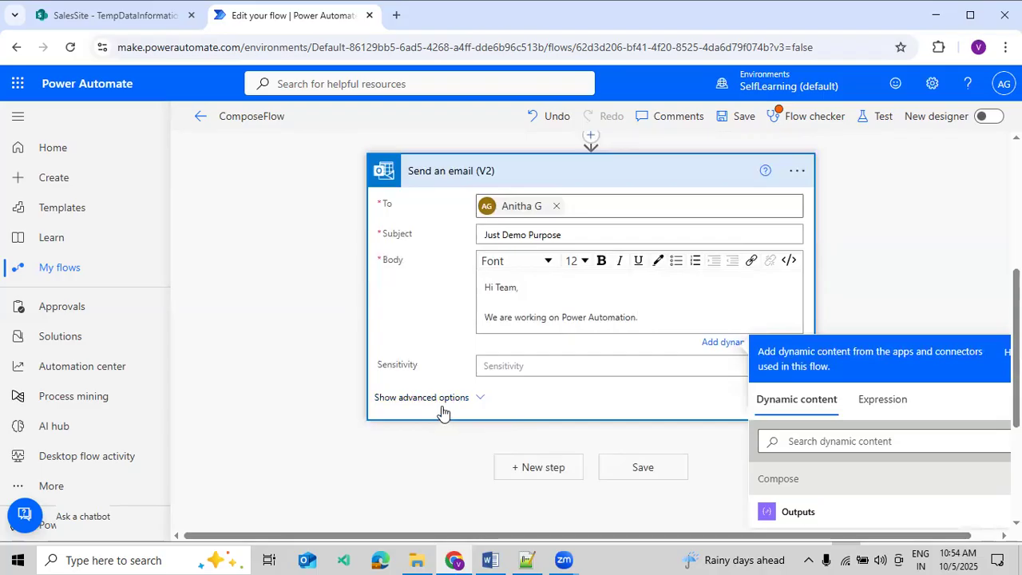
pyautogui.click(427, 446)
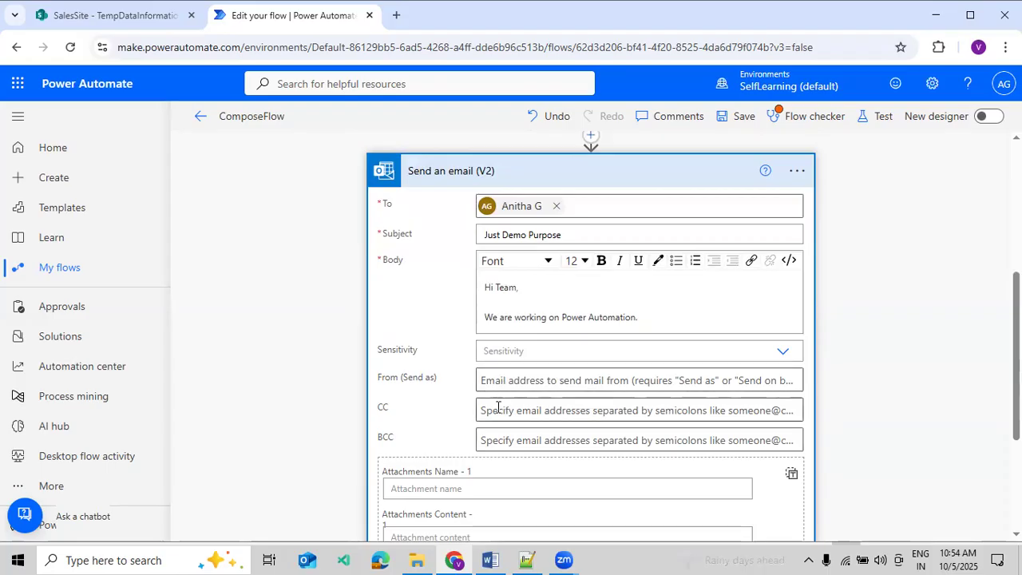
pyautogui.scroll(-2, 501, 436)
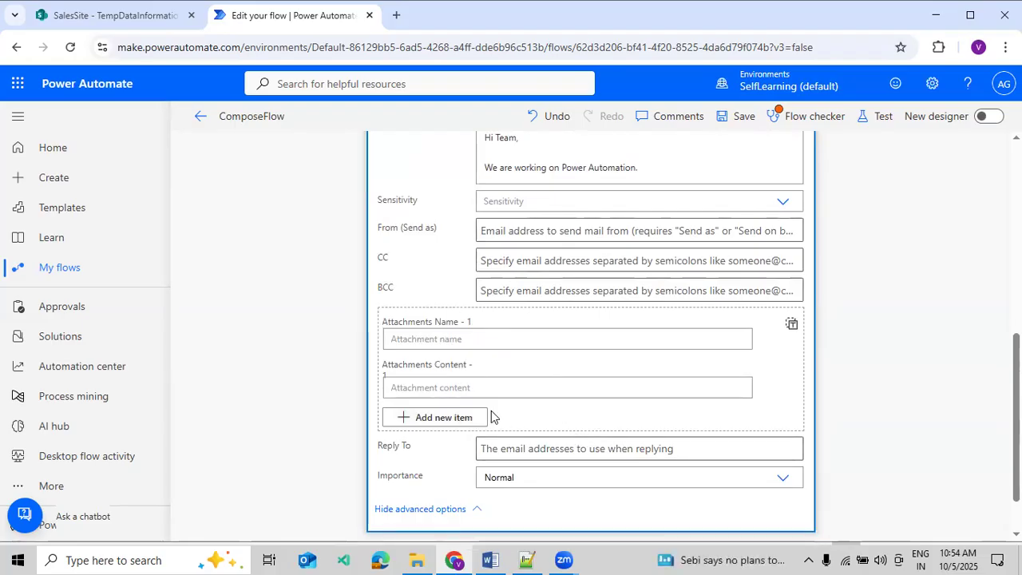
pyautogui.scroll(-1, 523, 454)
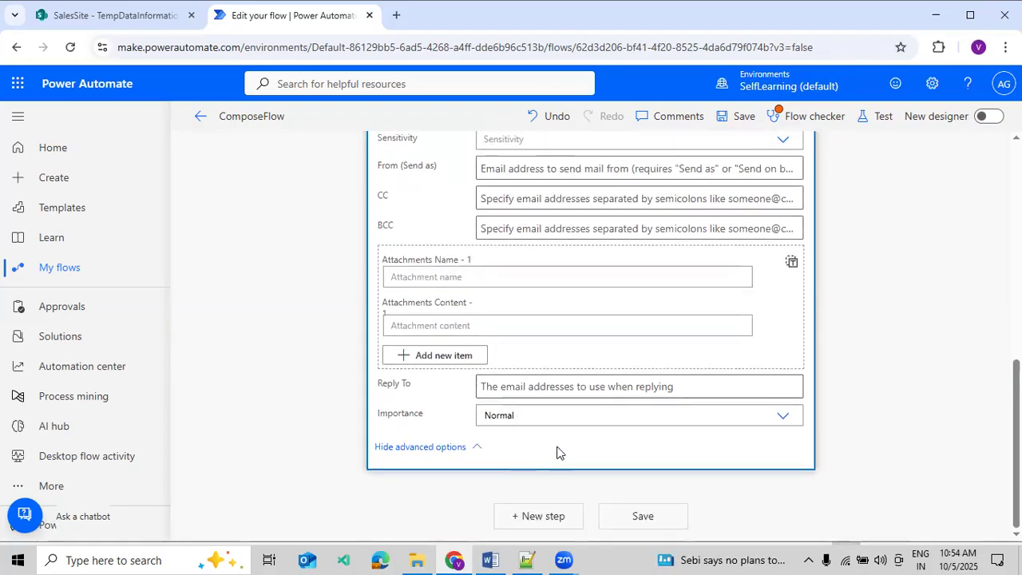
pyautogui.click(574, 414)
pyautogui.click(780, 416)
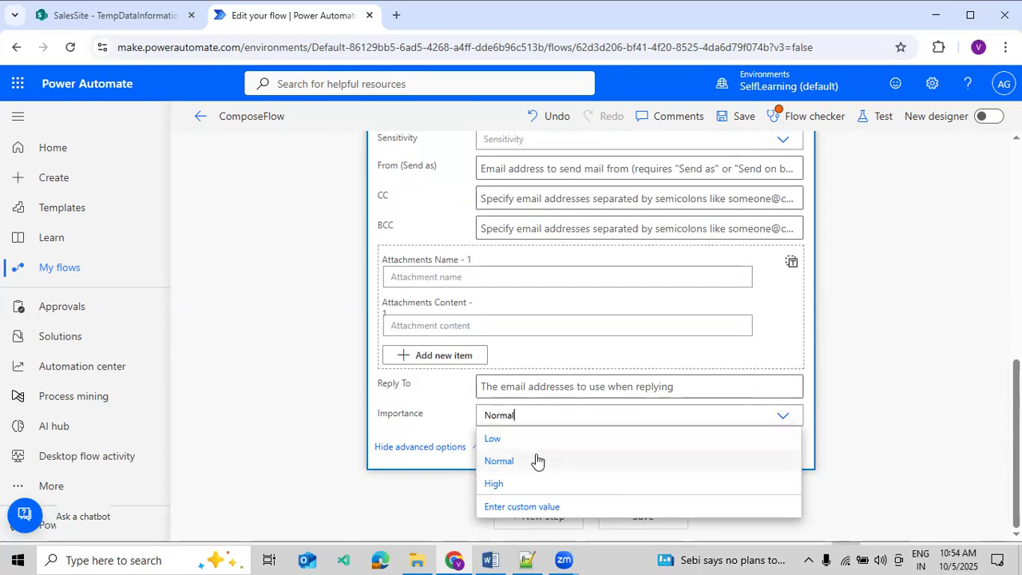
pyautogui.click(507, 463)
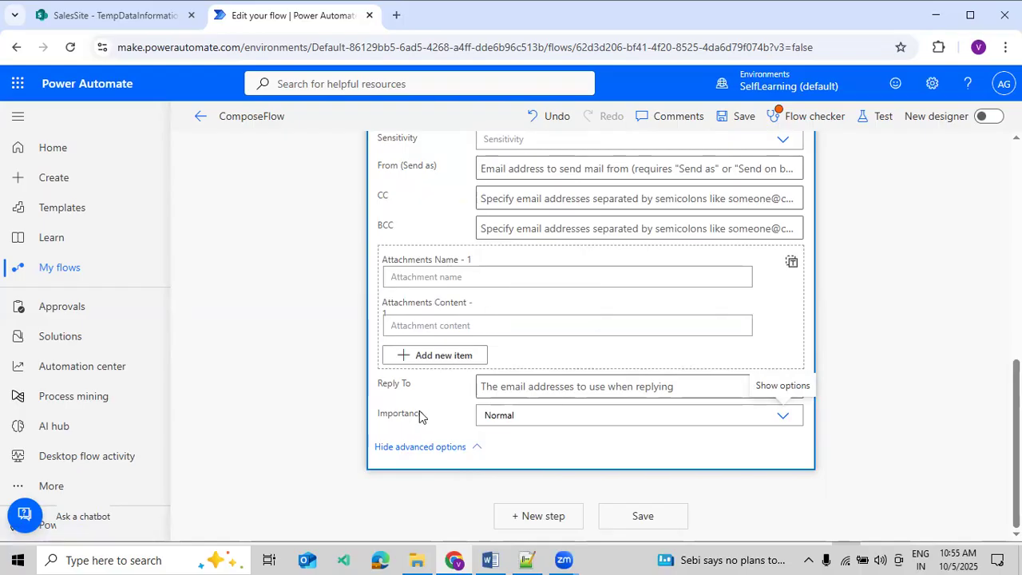
pyautogui.click(413, 447)
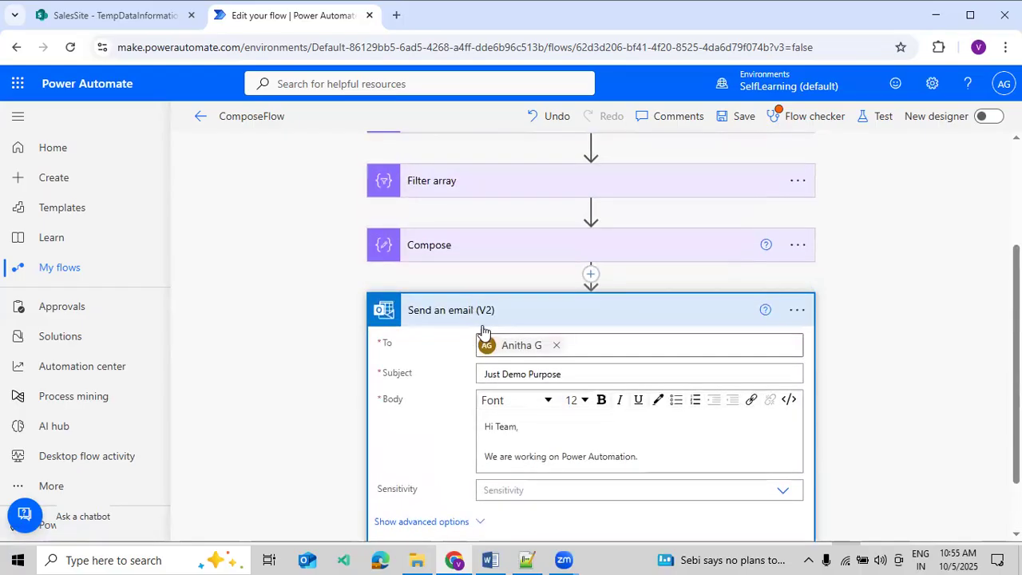
pyautogui.scroll(3, 659, 344)
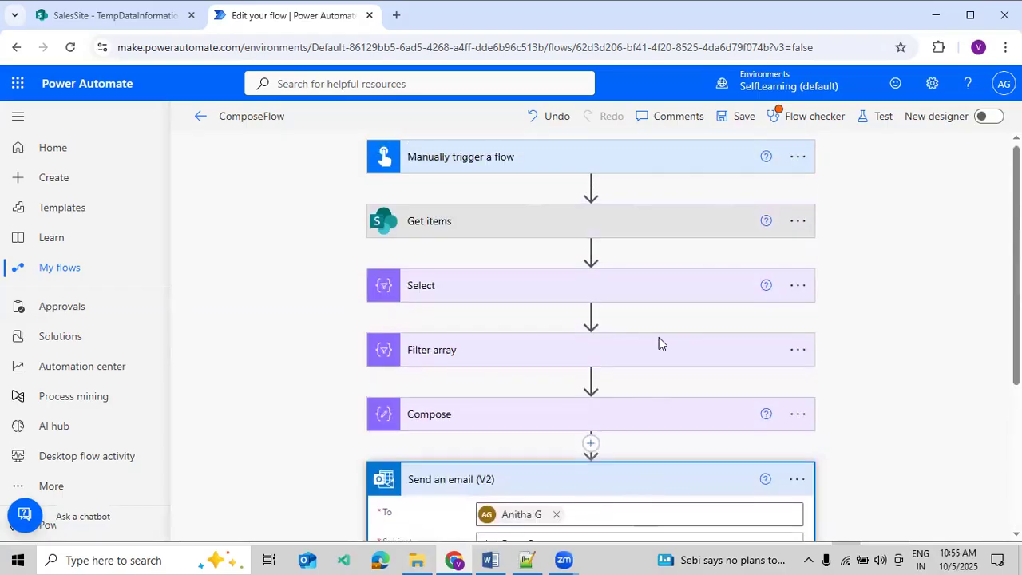
pyautogui.click(877, 115)
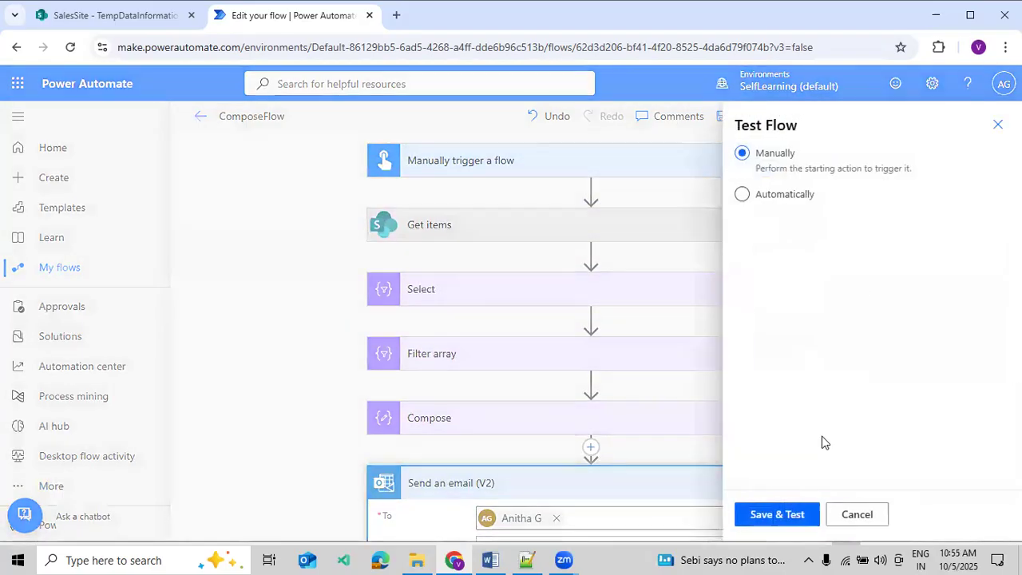
pyautogui.click(867, 513)
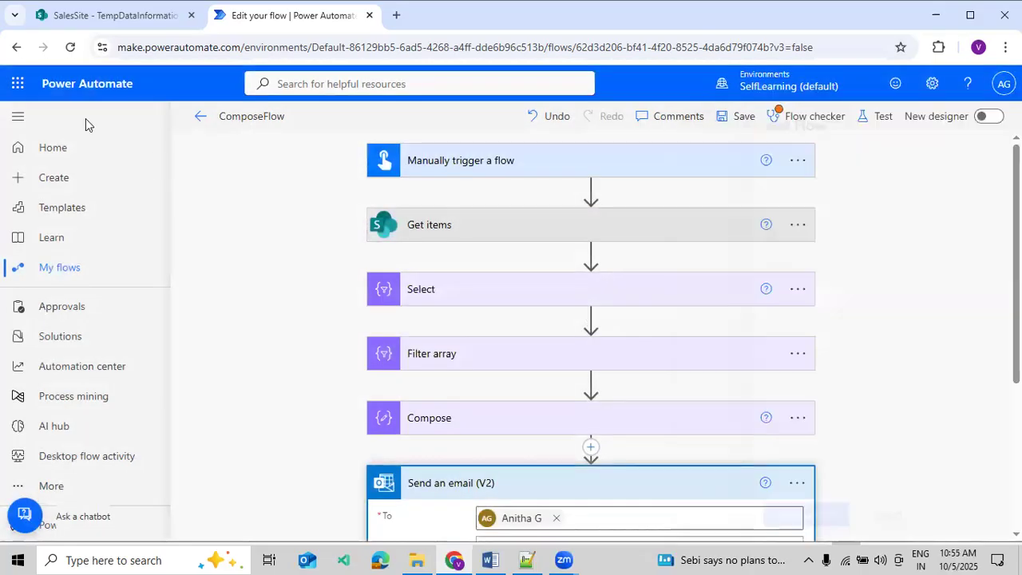
# Open Outlook in a new browser tab and arrange the tabs with the flow editor first and Outlook second.
pyautogui.click(18, 83)
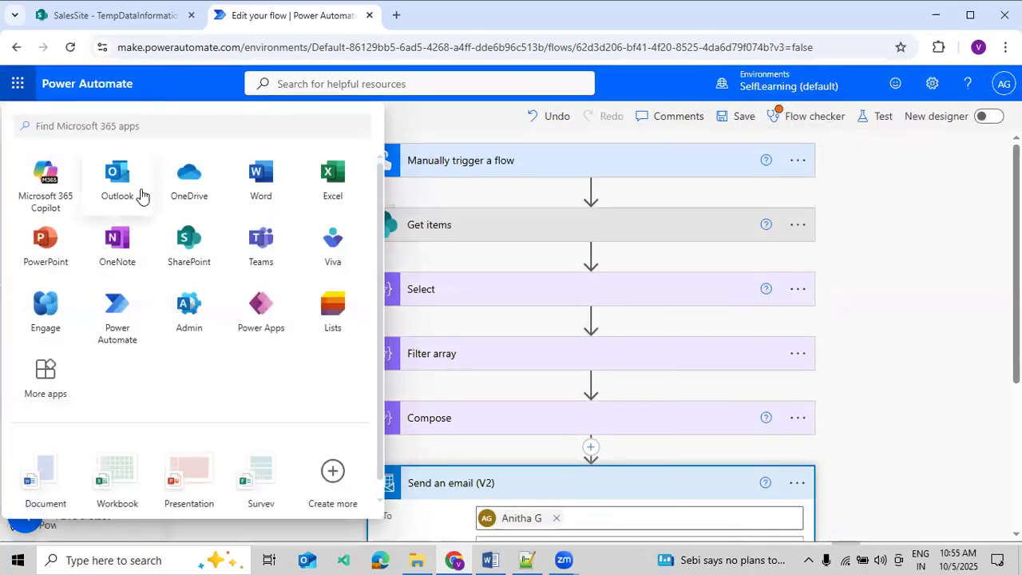
pyautogui.click(139, 191)
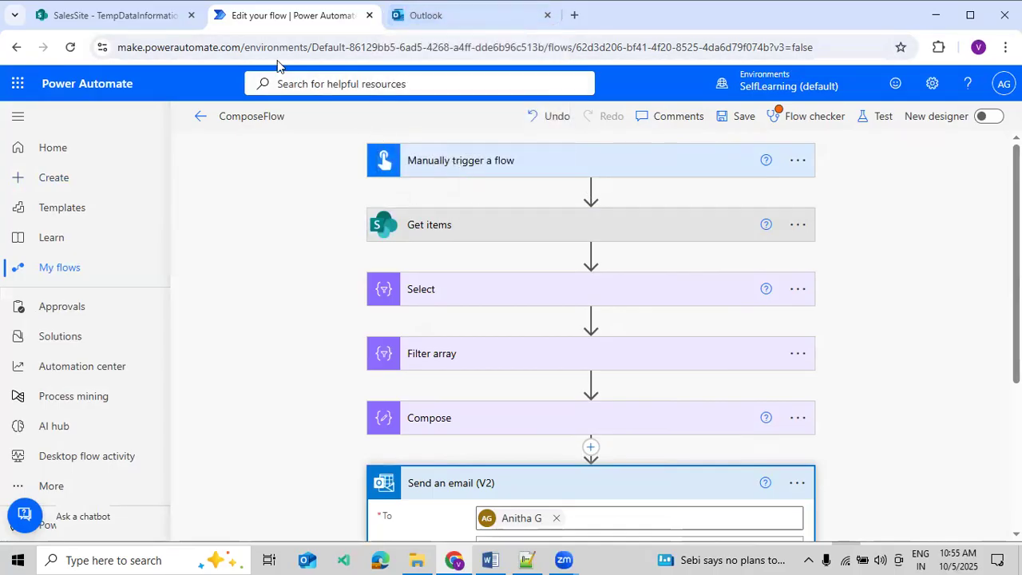
pyautogui.moveTo(254, 16); pyautogui.dragTo(116, 18)
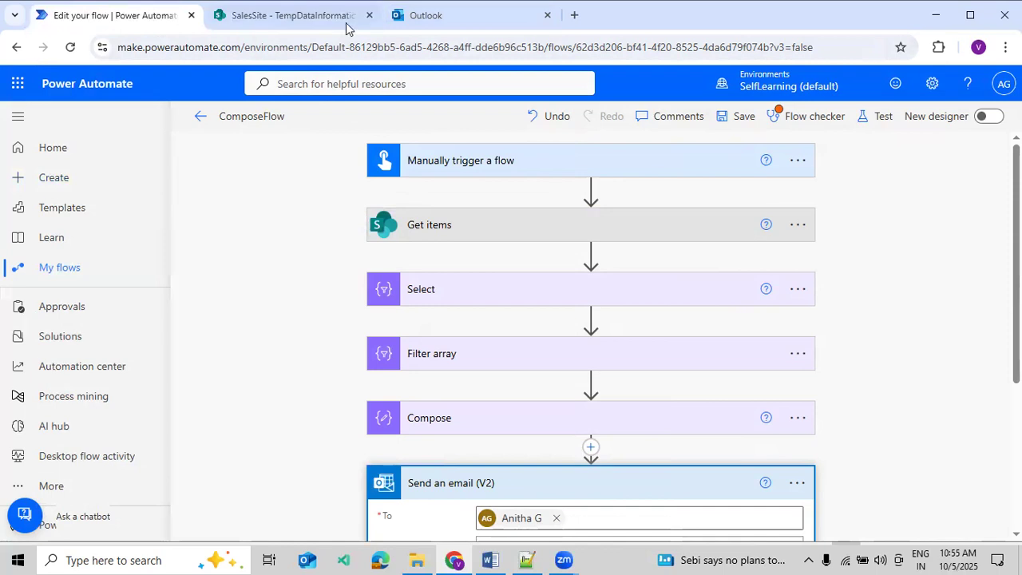
pyautogui.moveTo(395, 16); pyautogui.dragTo(257, 32)
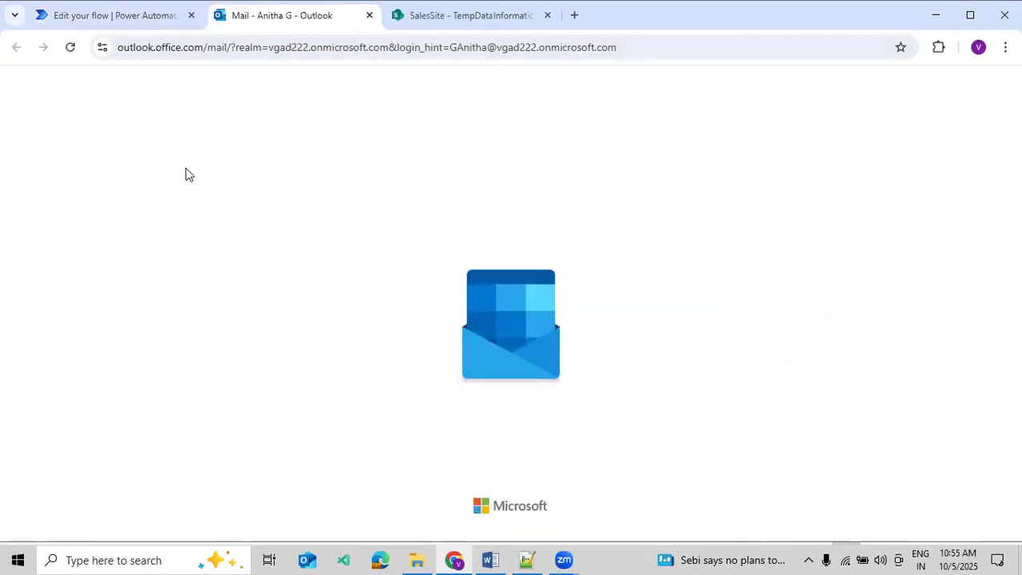
# Return to the flow editor, save ComposeFlow, run it with a manual test, and review the run status of its actions.
pyautogui.click(123, 19)
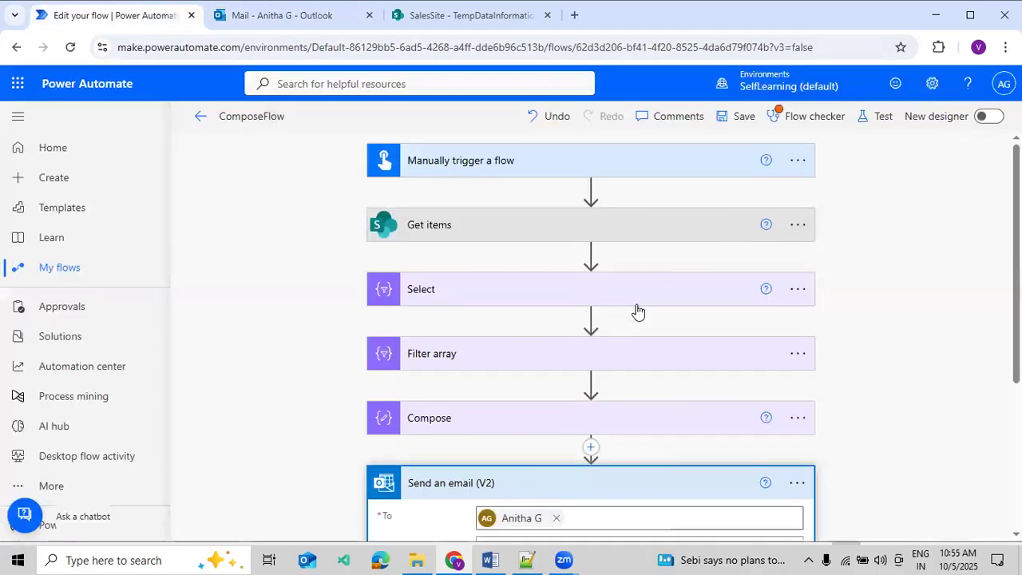
pyautogui.click(882, 116)
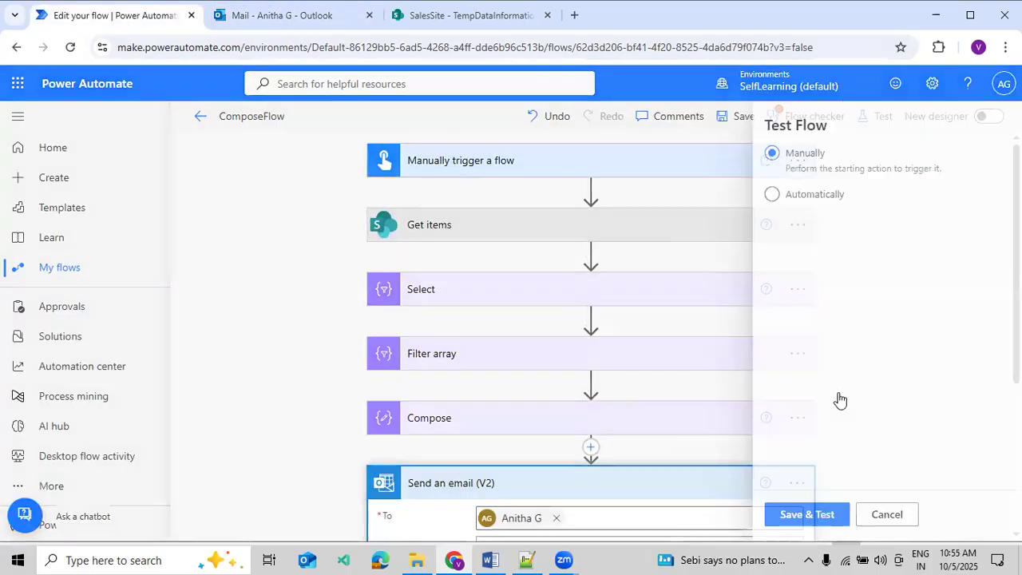
pyautogui.click(790, 517)
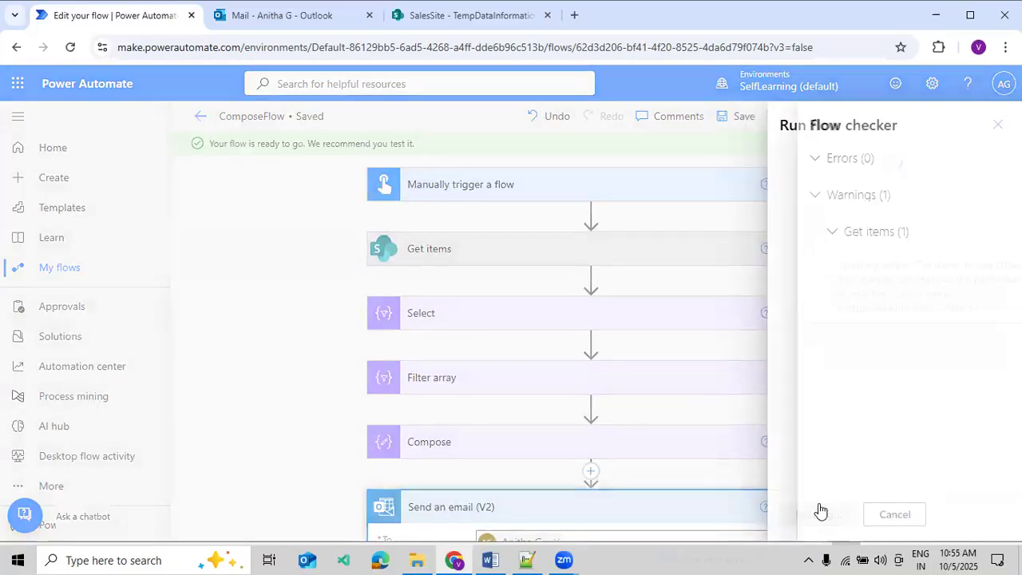
pyautogui.click(997, 125)
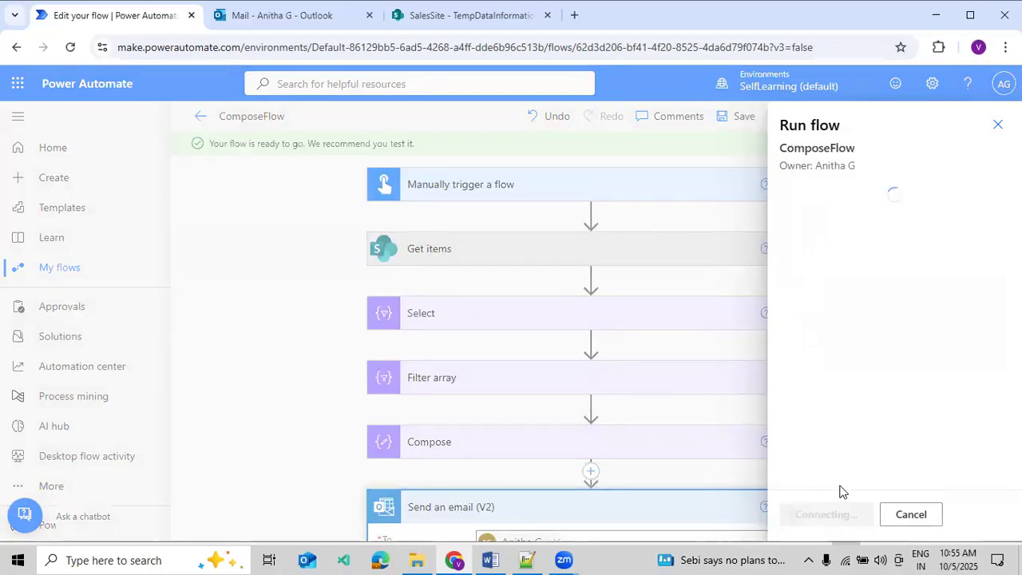
pyautogui.click(815, 514)
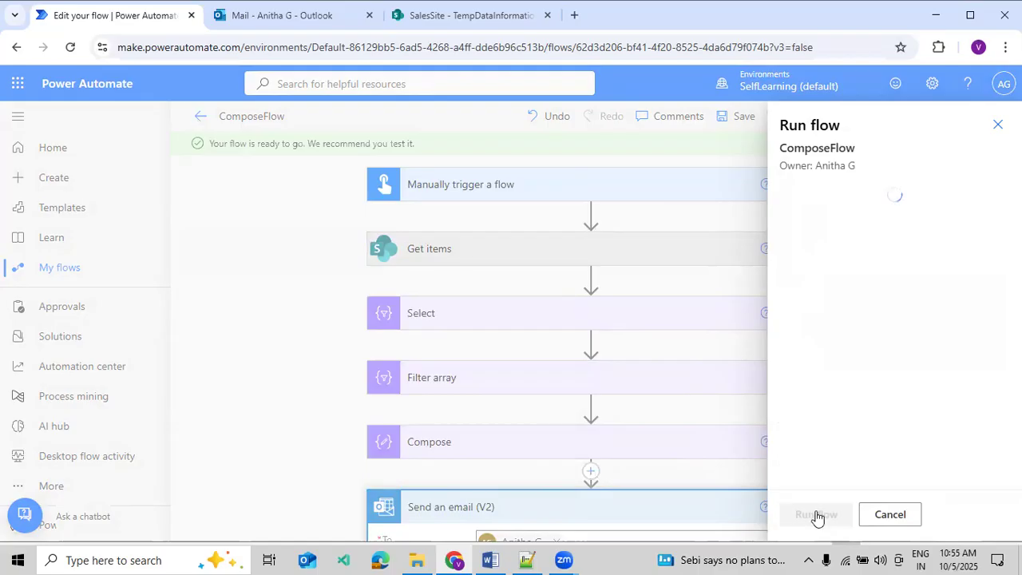
pyautogui.click(810, 515)
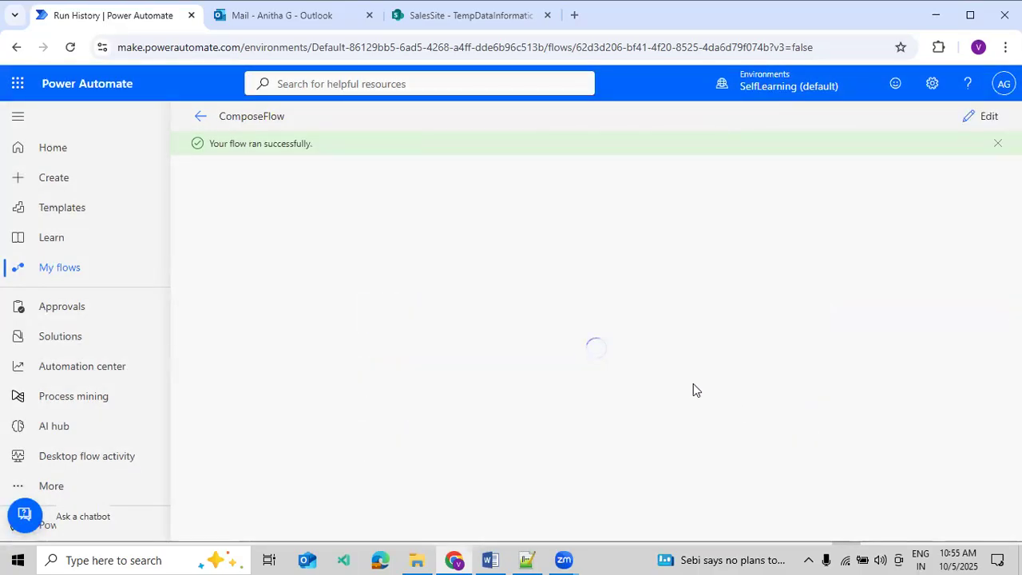
pyautogui.scroll(-2, 648, 309)
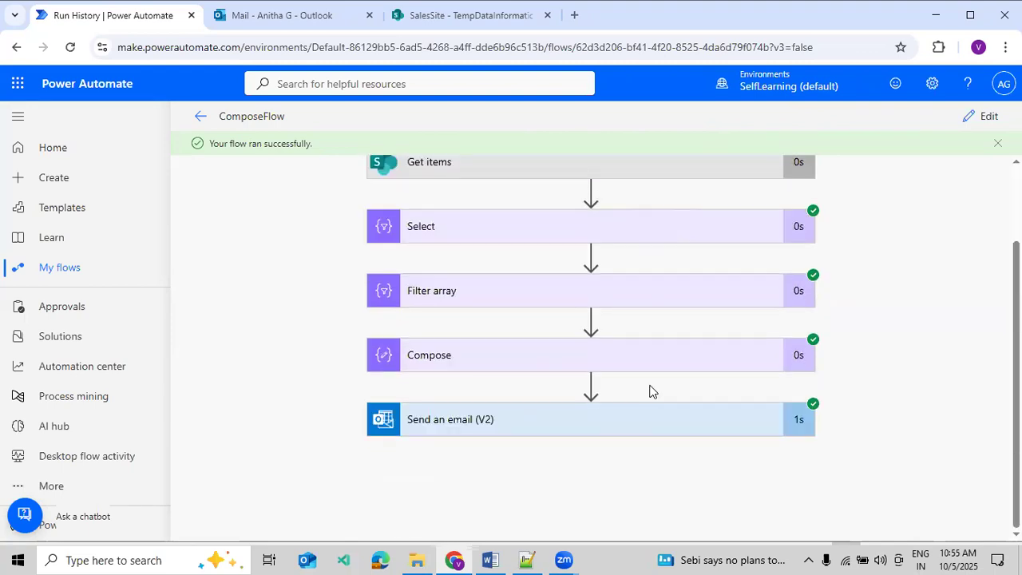
pyautogui.scroll(2, 596, 283)
# Check the Outlook inbox for the "Just Demo Purpose" email and return to the flow's run history.
pyautogui.click(285, 23)
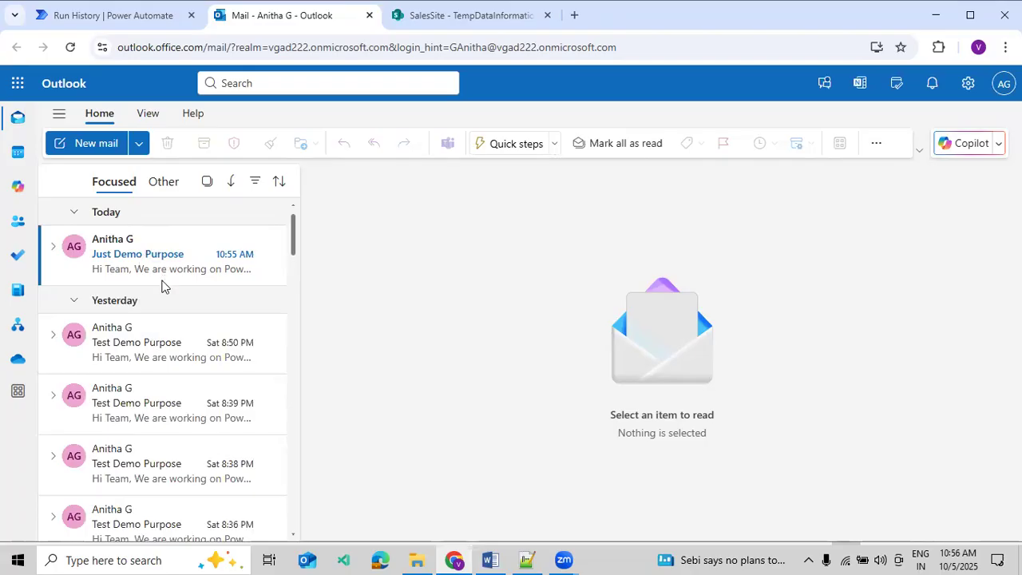
pyautogui.click(133, 14)
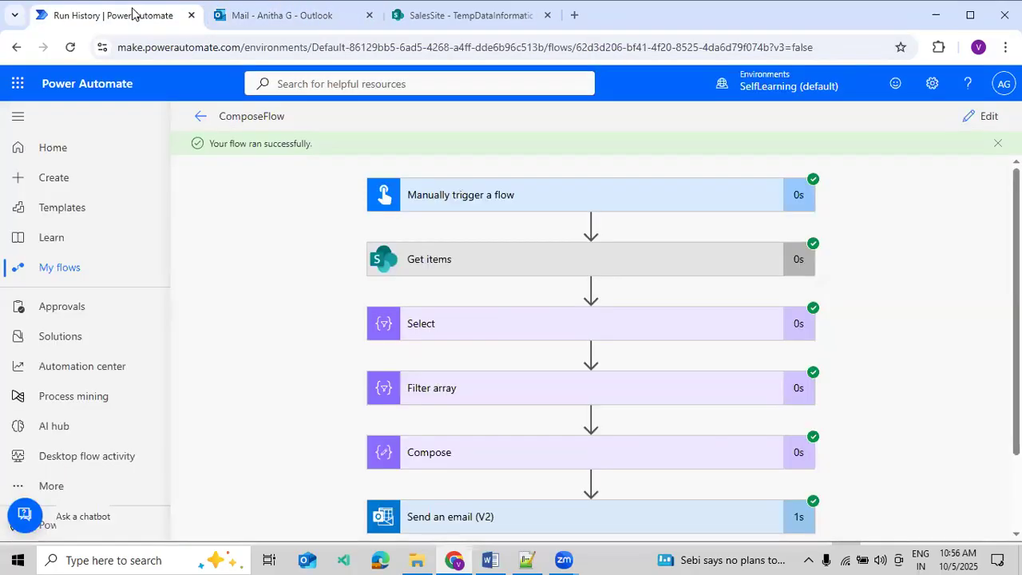
pyautogui.click(270, 16)
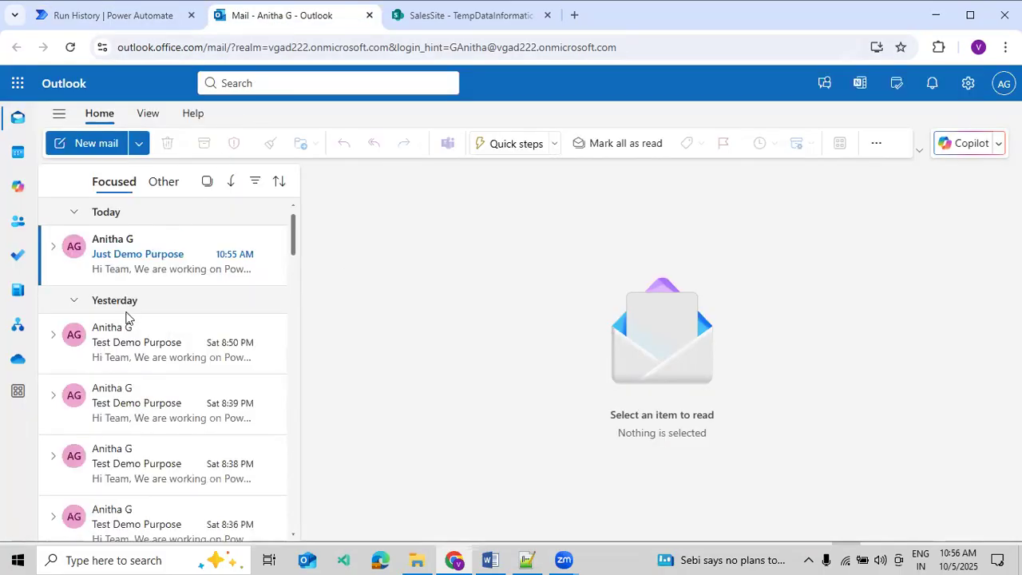
pyautogui.click(120, 18)
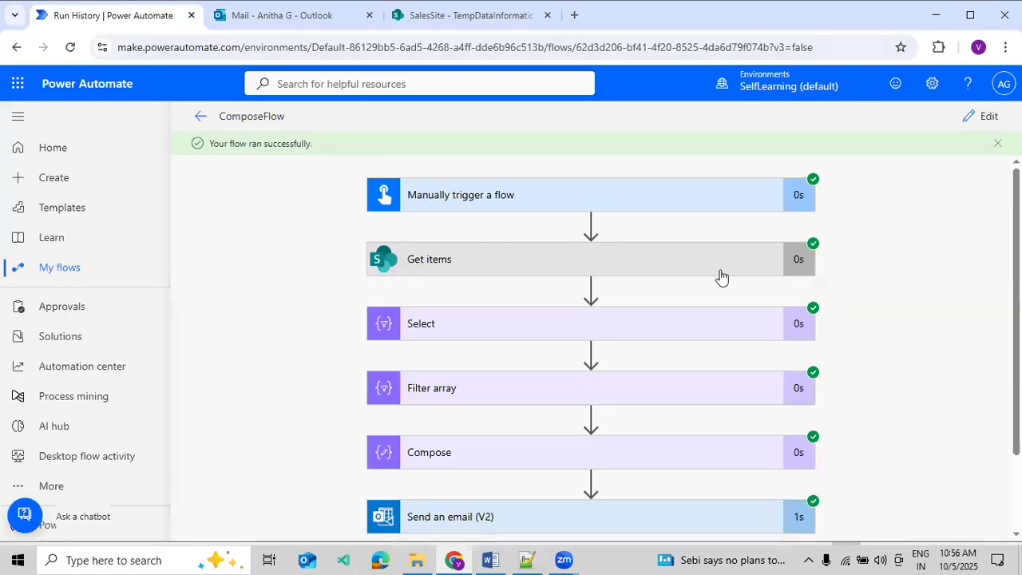
# Reopen the flow for editing and compare the connections used by the Get items and Send an email (V2) actions.
pyautogui.click(976, 117)
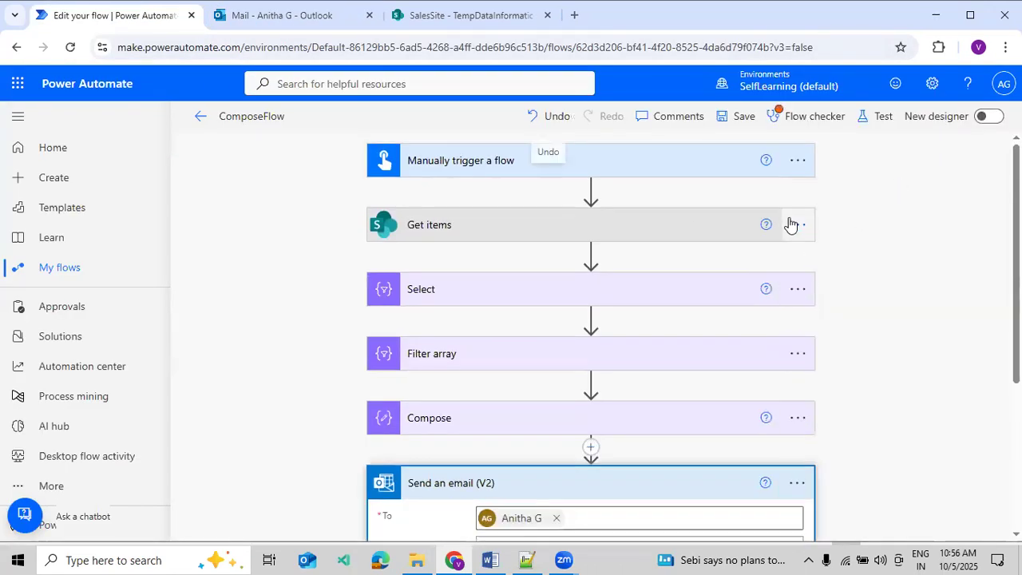
pyautogui.click(797, 228)
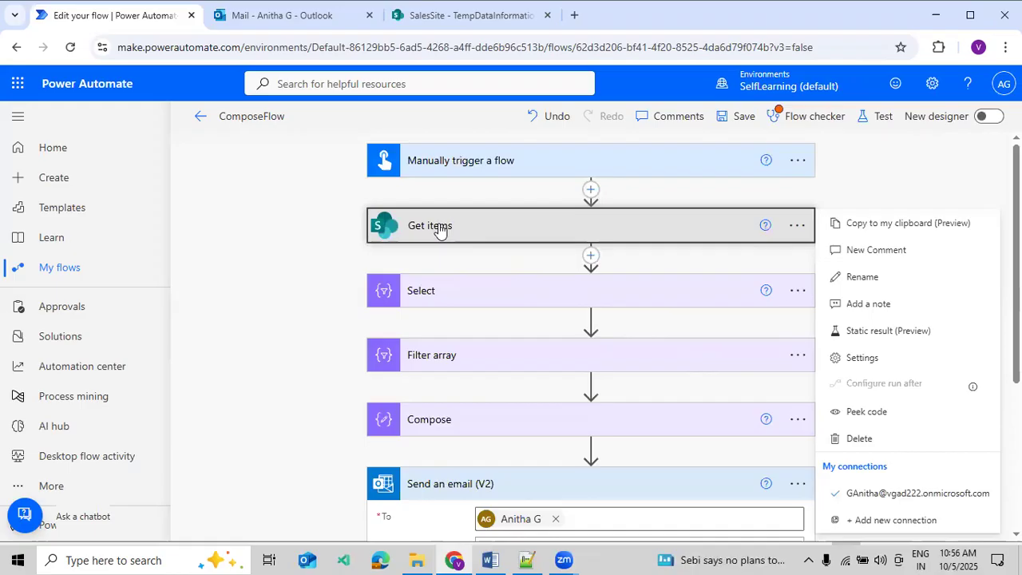
pyautogui.click(265, 366)
pyautogui.scroll(-3, 320, 384)
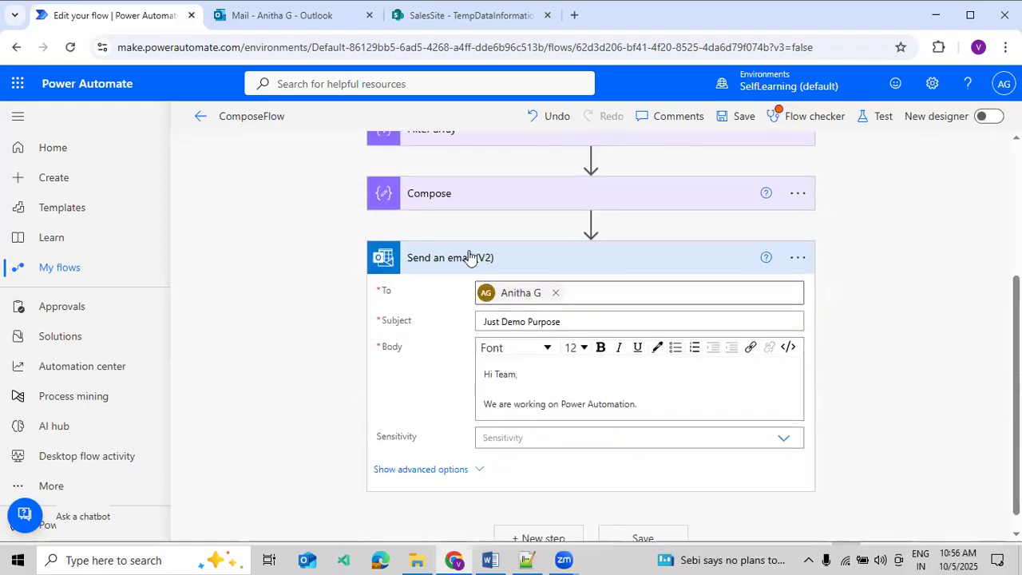
pyautogui.click(797, 258)
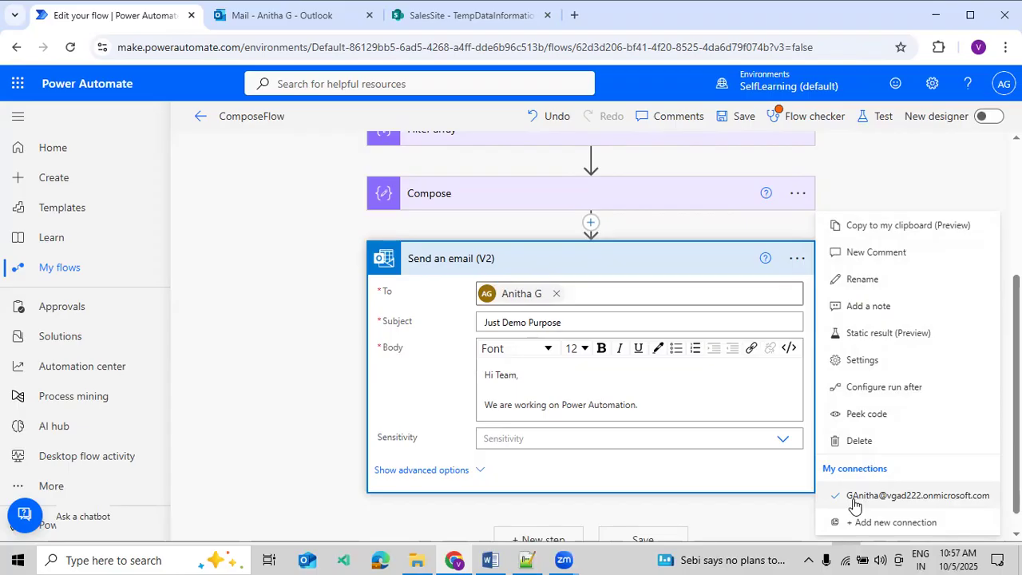
pyautogui.scroll(3, 899, 197)
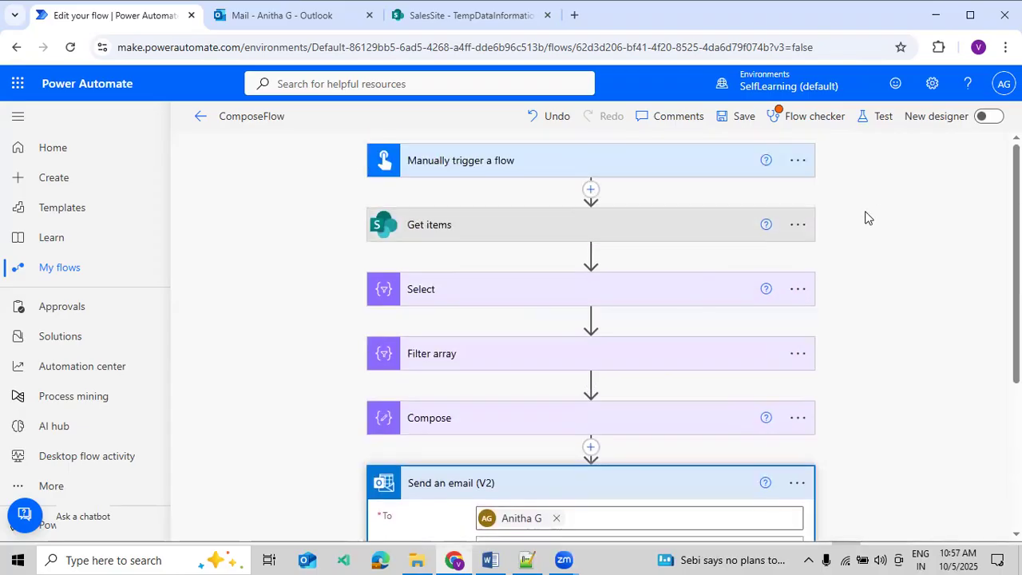
pyautogui.click(799, 226)
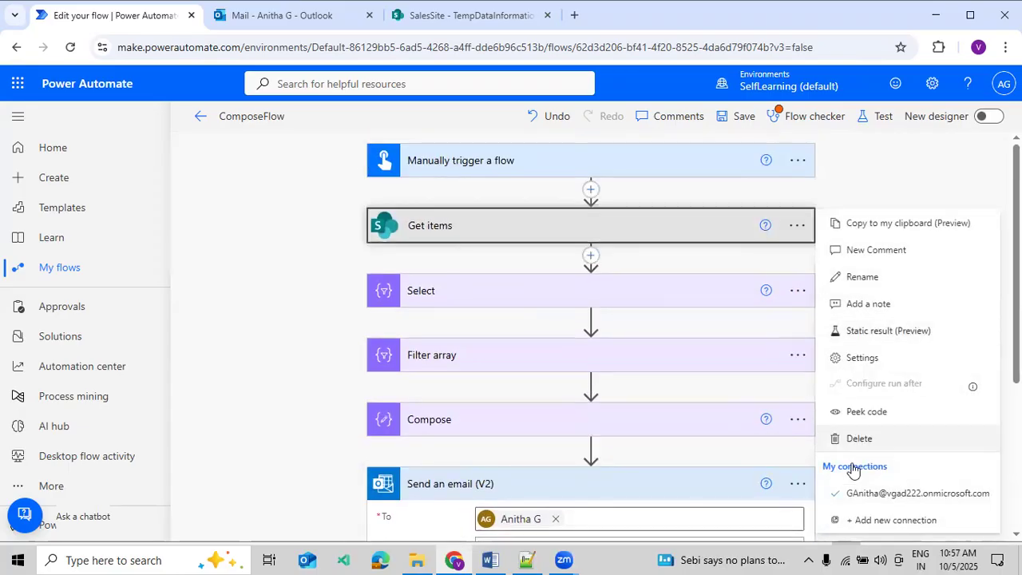
# Run ComposeFlow again with a manual test and finish the run dialog.
pyautogui.click(879, 116)
pyautogui.click(763, 513)
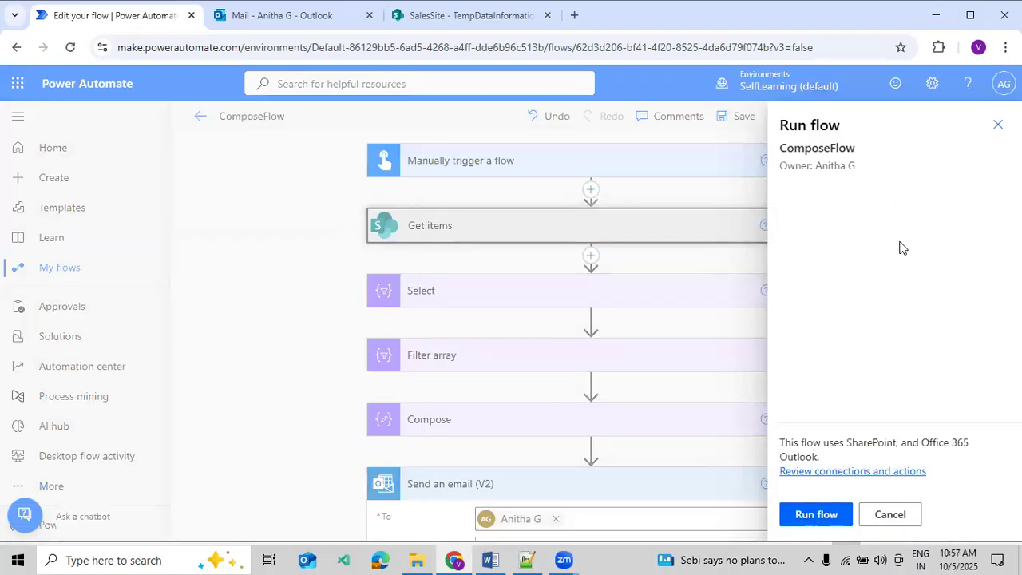
pyautogui.click(837, 516)
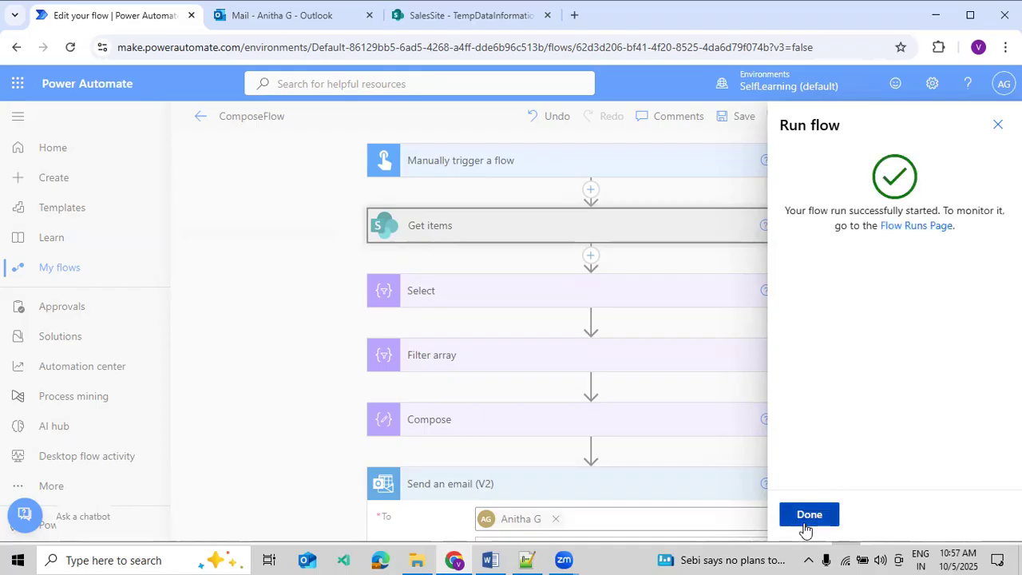
pyautogui.click(805, 519)
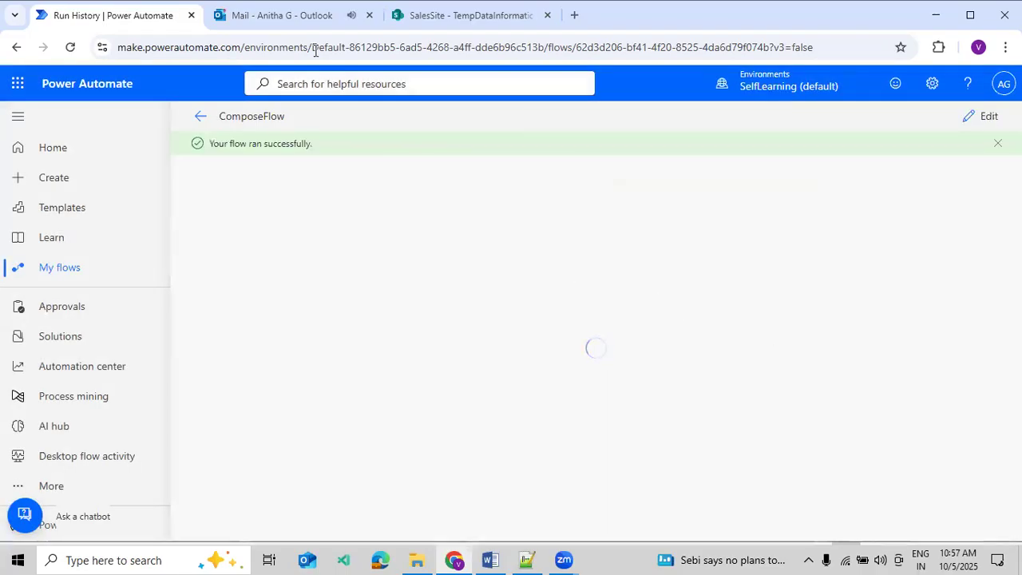
# Switch to Outlook, open the two "Just Demo Purpose" emails, and highlight the body text of the newest one.
pyautogui.click(300, 25)
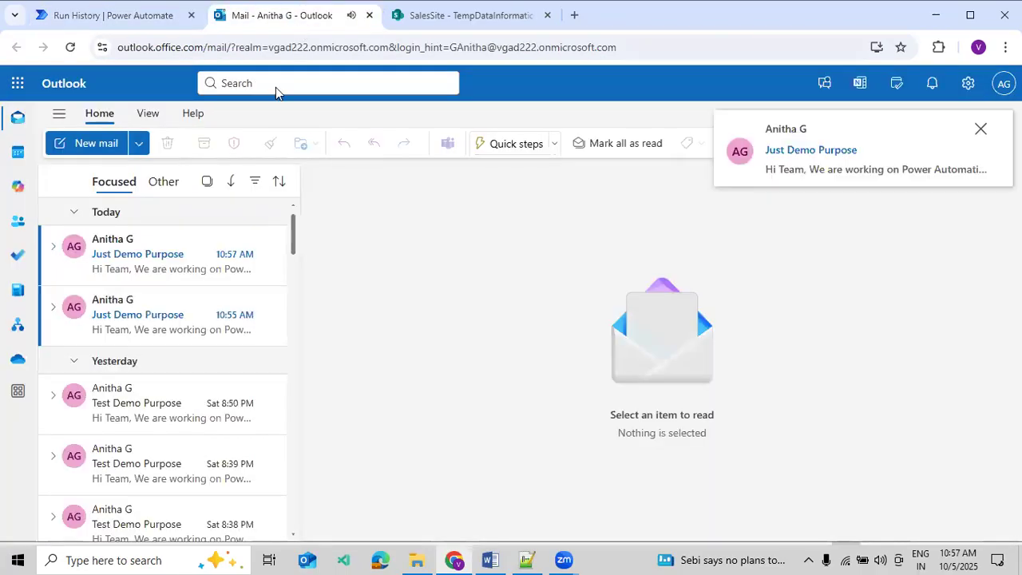
pyautogui.click(129, 317)
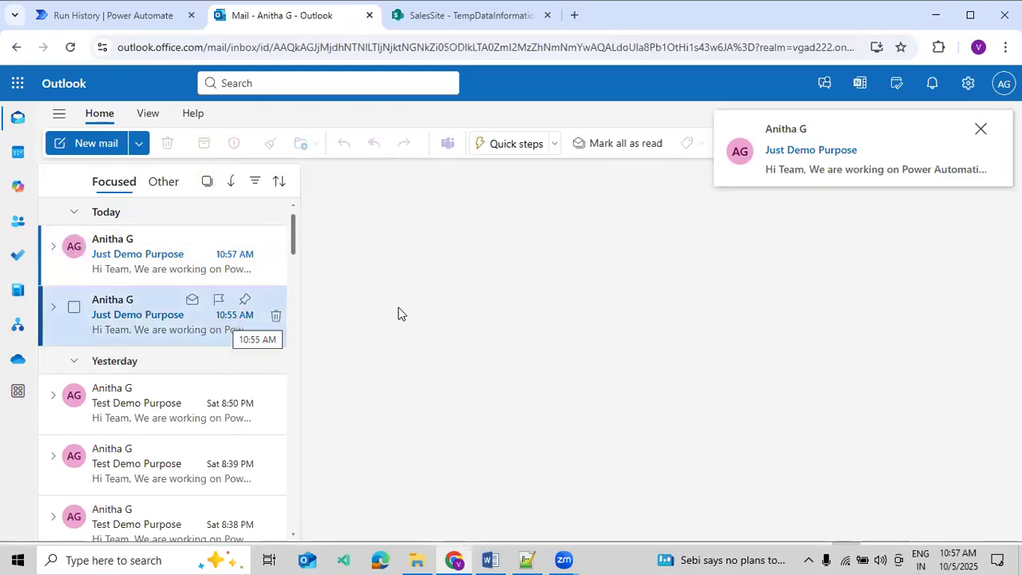
pyautogui.click(178, 258)
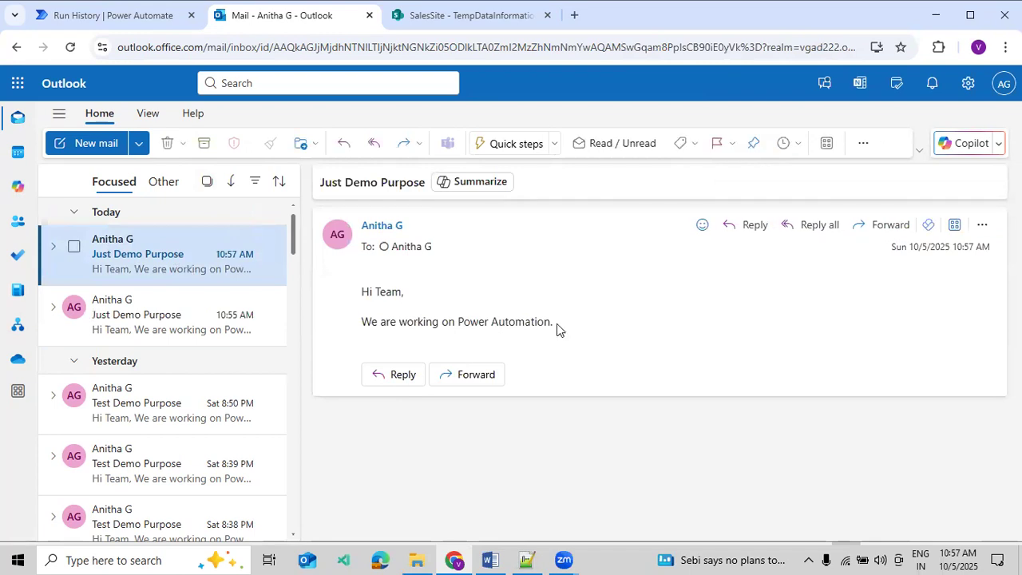
pyautogui.moveTo(556, 324); pyautogui.dragTo(335, 274)
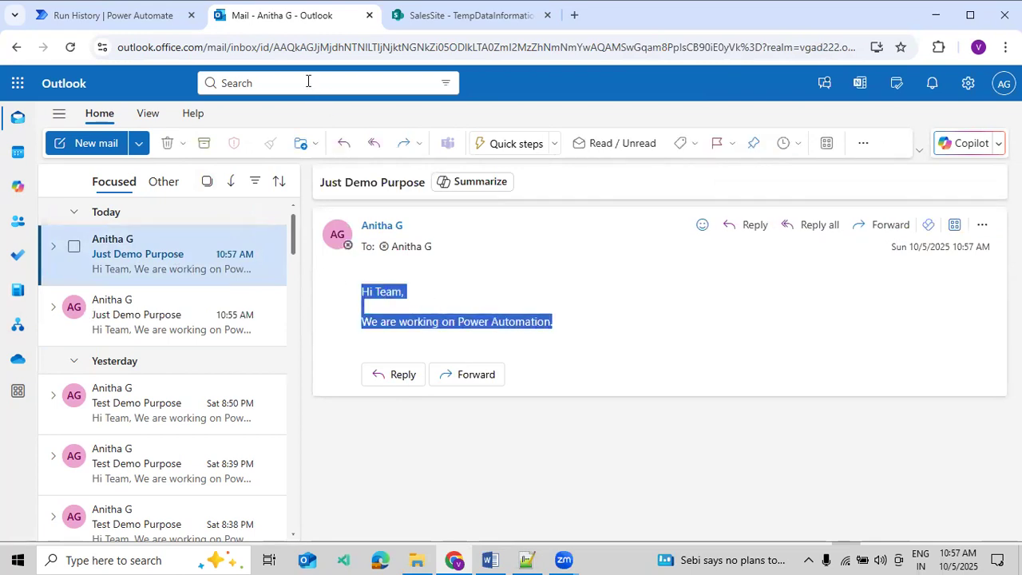
# Return to Power Automate, reopen the flow for editing, and review the Send an email (V2) action's fields.
pyautogui.click(141, 15)
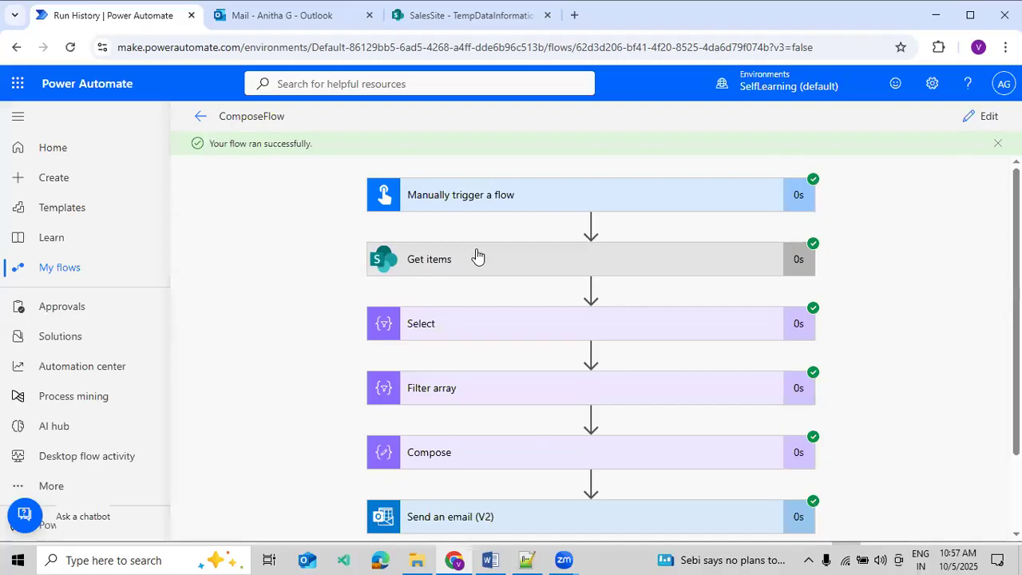
pyautogui.click(972, 116)
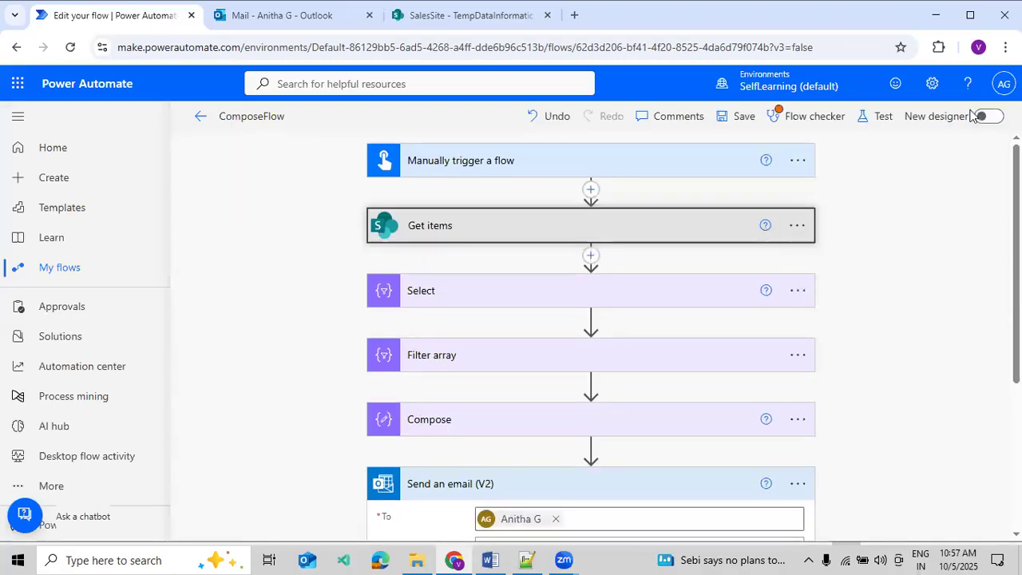
pyautogui.scroll(-1, 951, 270)
pyautogui.scroll(-3, 952, 270)
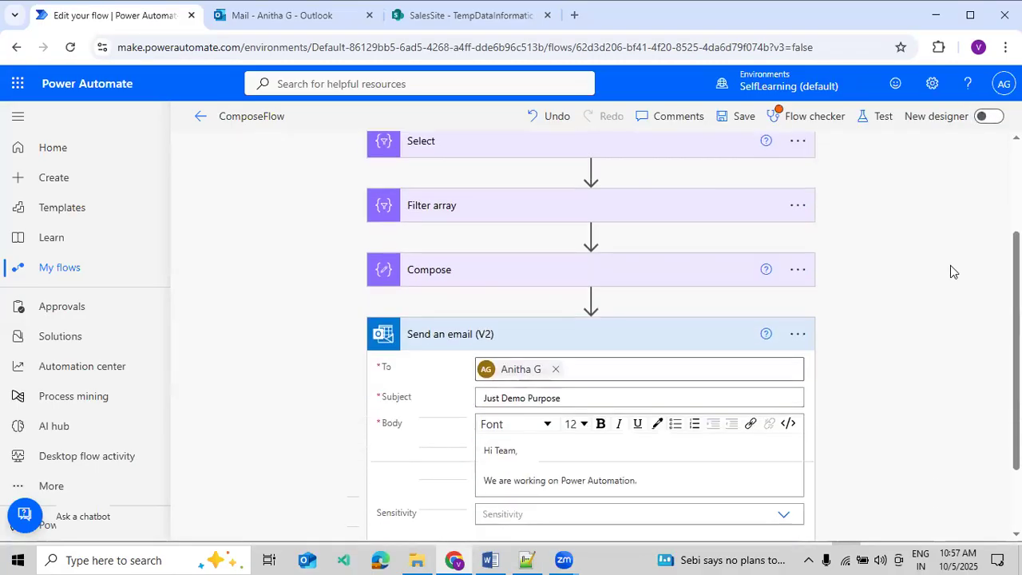
# Open the flow's connection settings from its details page and examine the SharePoint ownership options and the connections in use.
pyautogui.click(199, 118)
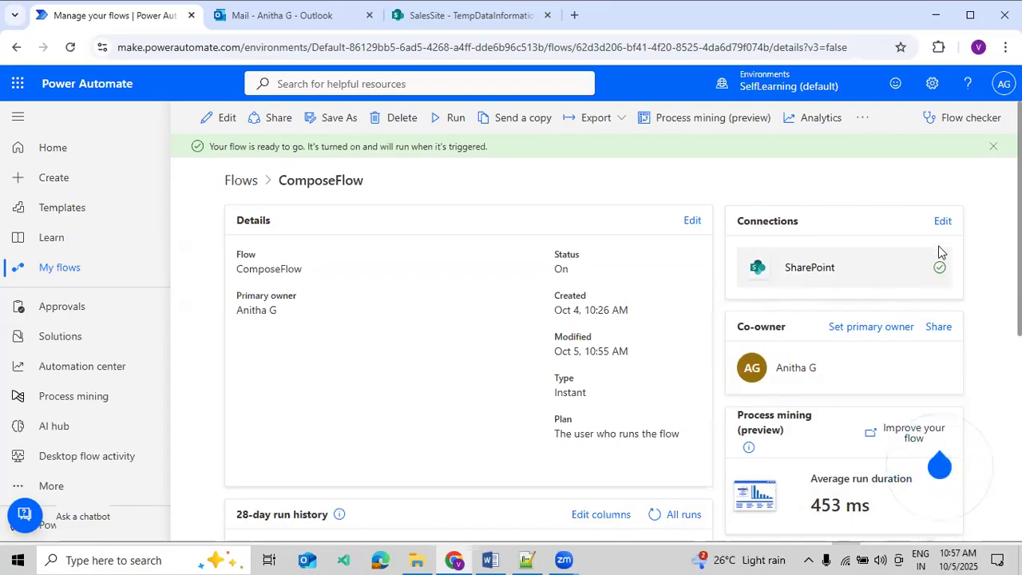
pyautogui.click(943, 223)
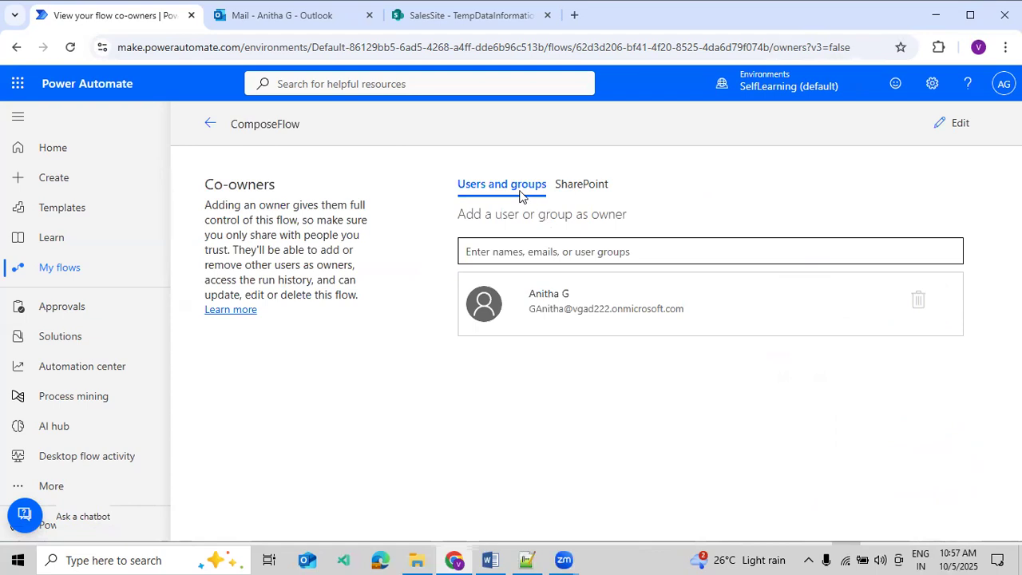
pyautogui.click(588, 192)
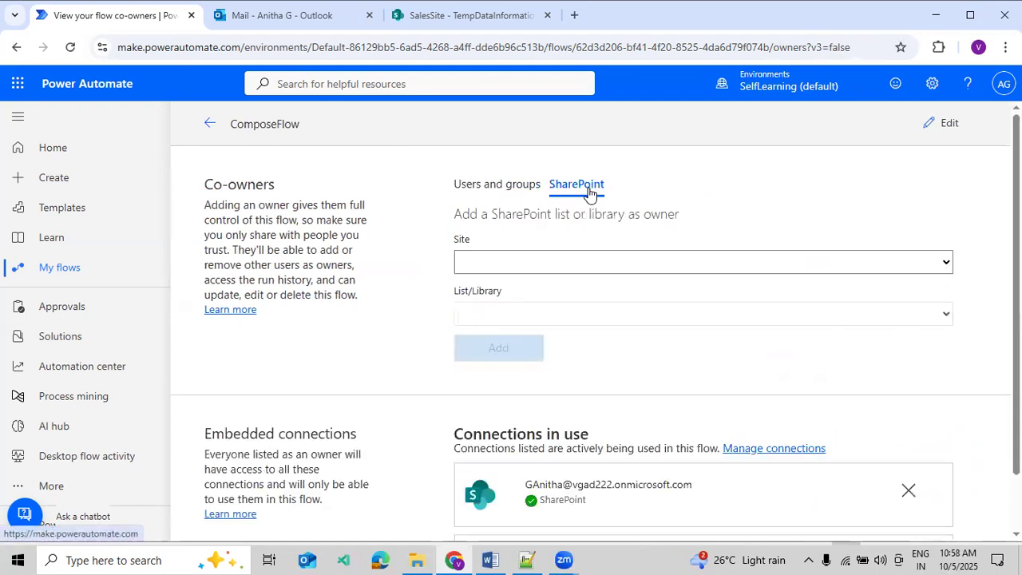
pyautogui.scroll(-1, 607, 280)
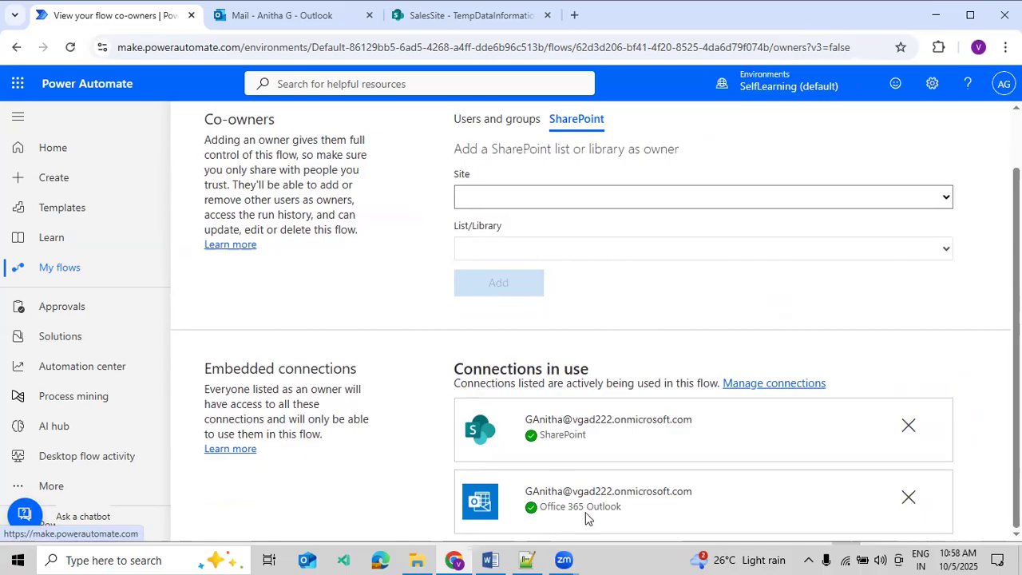
pyautogui.scroll(1, 630, 493)
pyautogui.scroll(-1, 630, 499)
pyautogui.scroll(1, 493, 360)
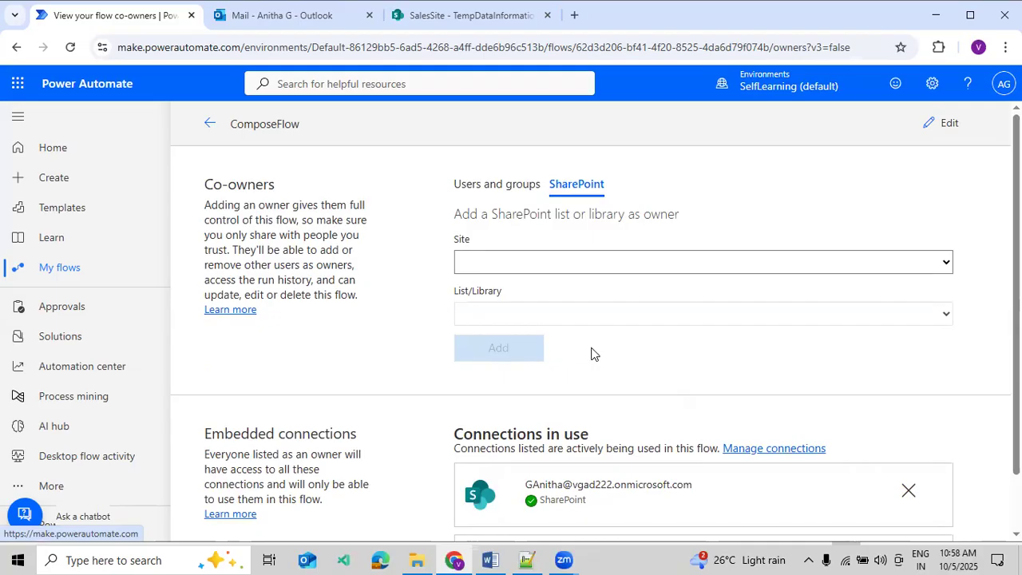
pyautogui.scroll(-1, 682, 373)
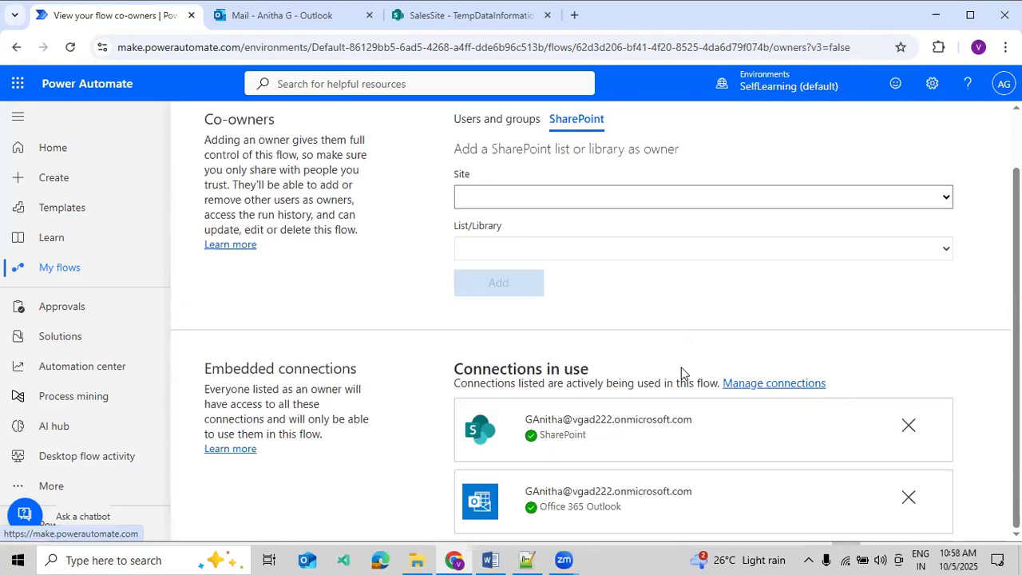
pyautogui.scroll(1, 858, 287)
# Reopen the flow for editing and go to the Connections page of the environment.
pyautogui.click(935, 128)
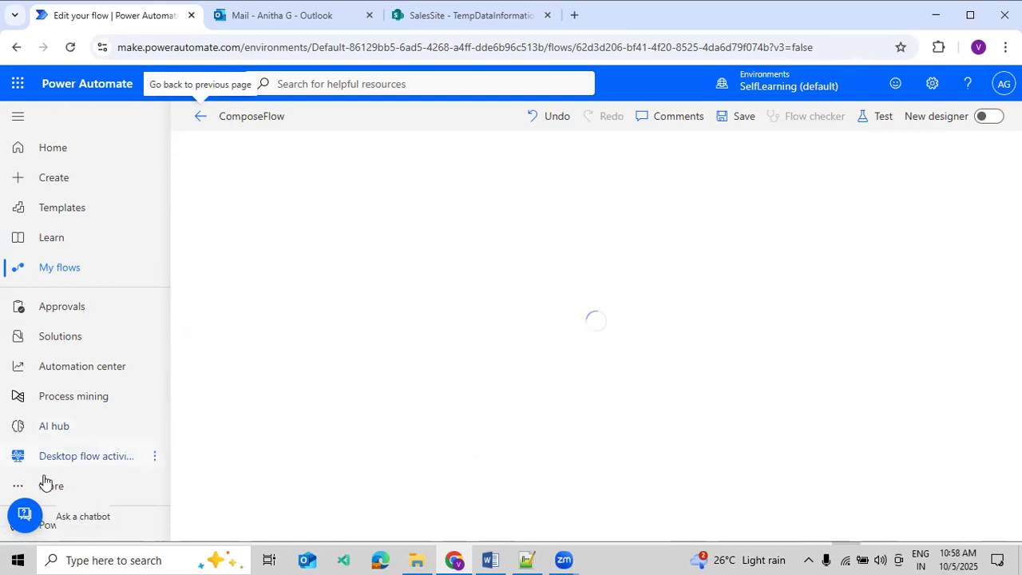
pyautogui.click(100, 486)
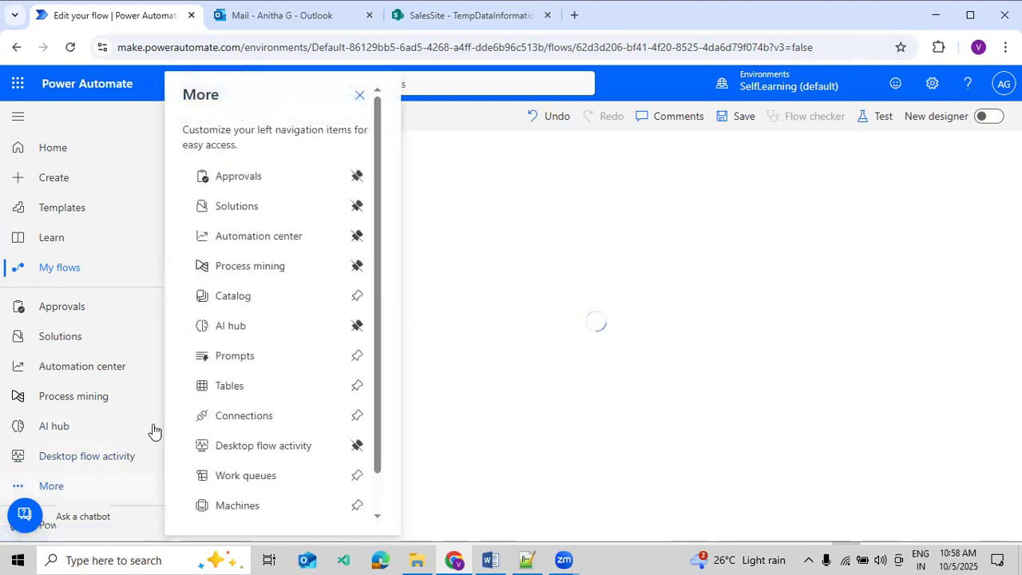
pyautogui.scroll(-2, 251, 255)
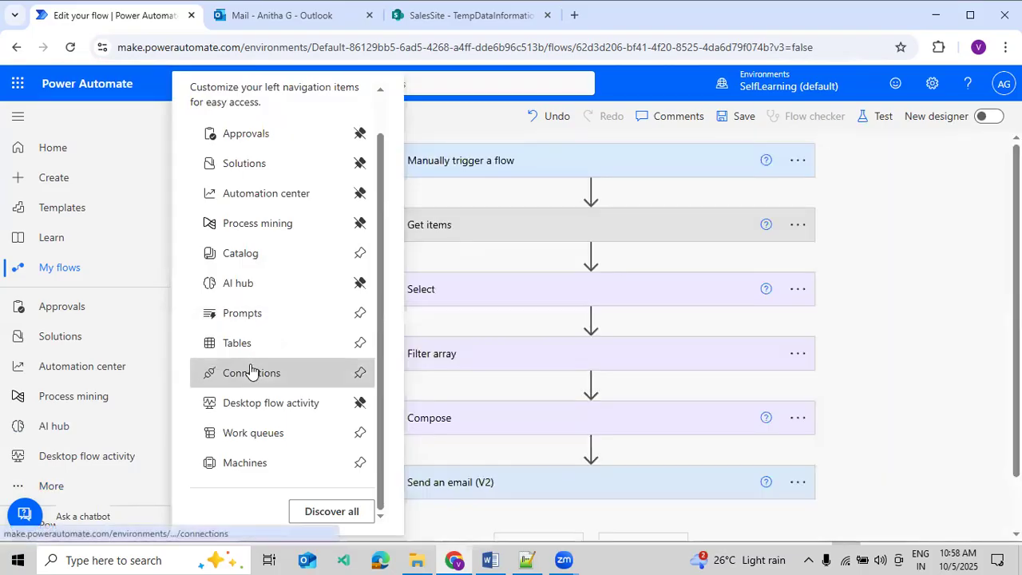
pyautogui.click(251, 372)
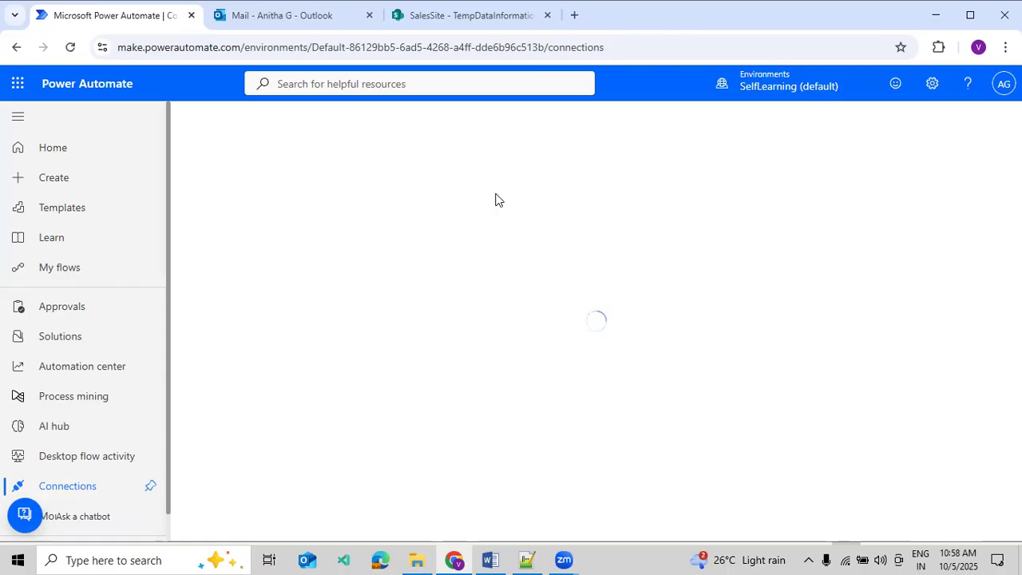
# Switch to Outlook, open the 10:55 AM "Just Demo Purpose" email, and return to Power Automate.
pyautogui.click(332, 22)
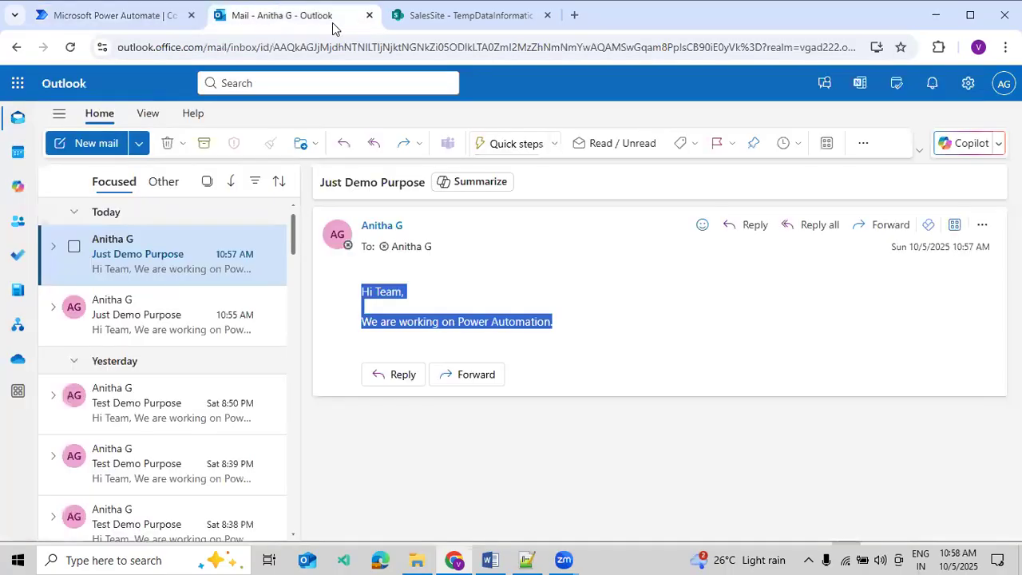
pyautogui.click(145, 299)
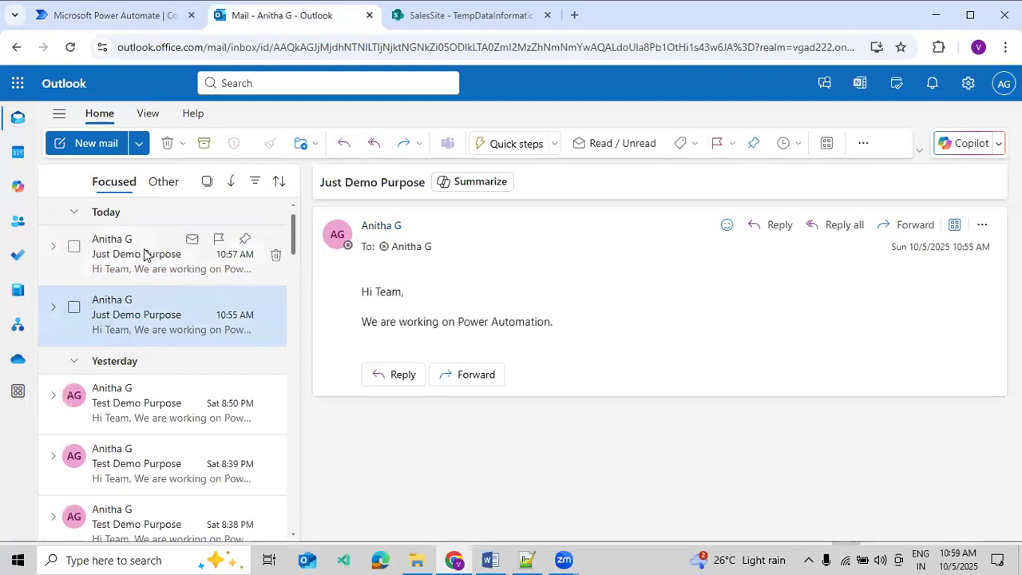
pyautogui.click(125, 25)
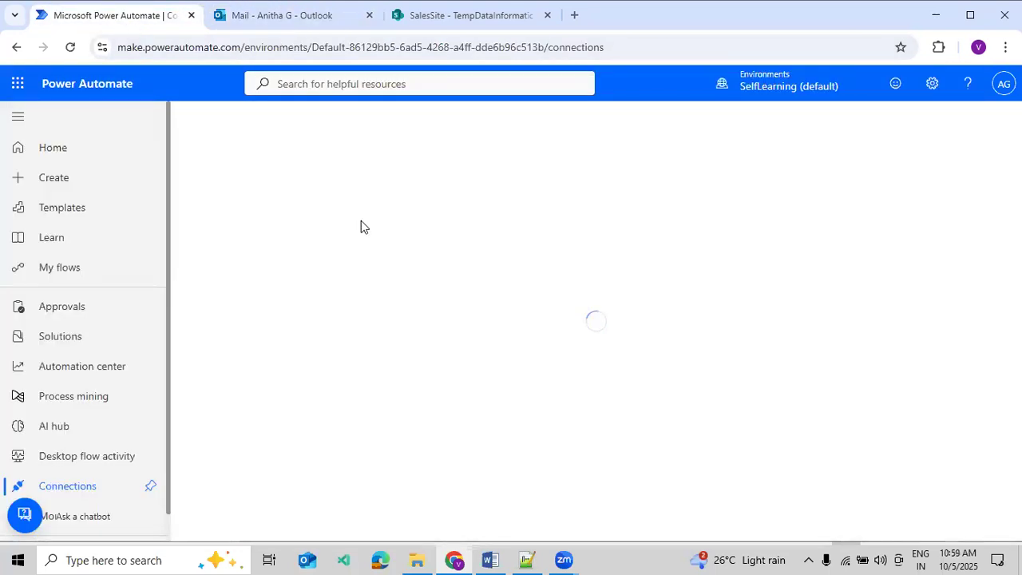
# Reload the Connections page and compare its list with the new connections experience turned off and back on.
pyautogui.click(71, 49)
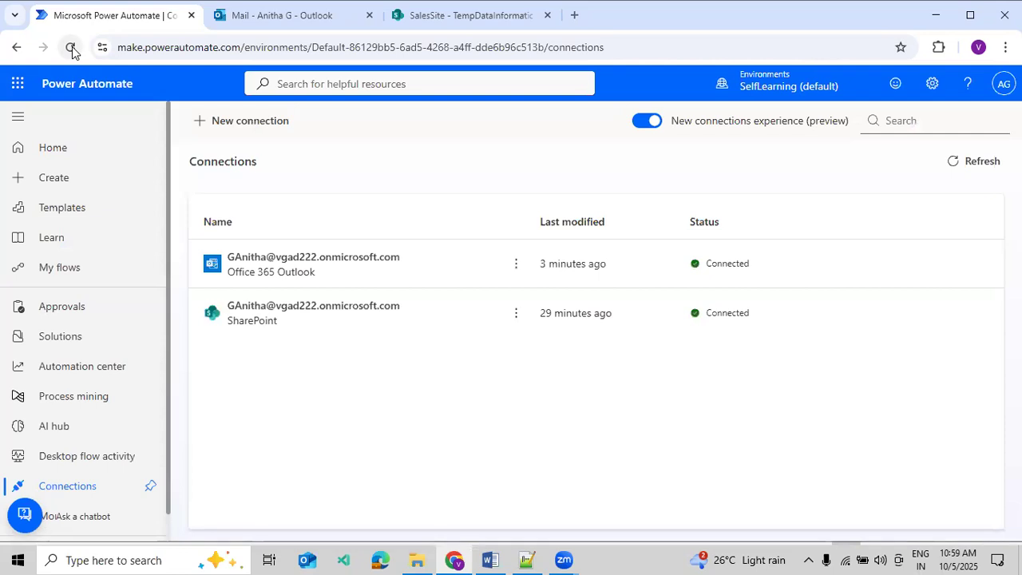
pyautogui.click(644, 122)
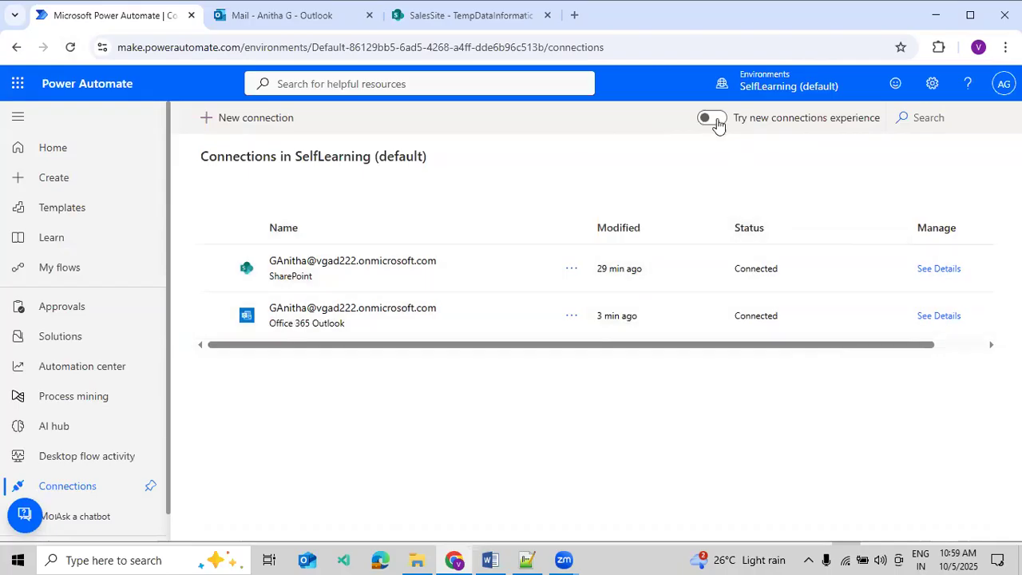
pyautogui.click(710, 120)
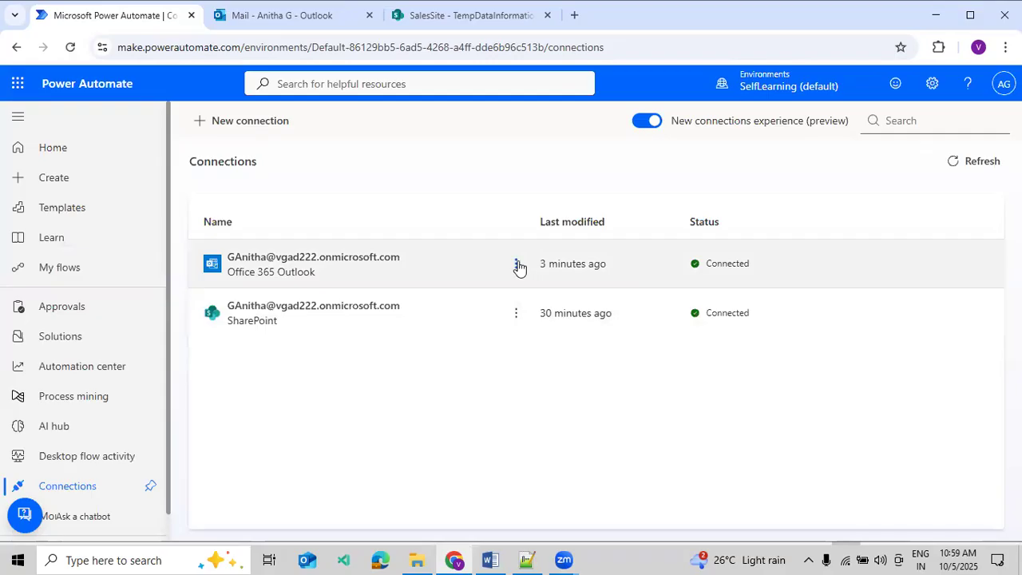
# View the details of the Office 365 Outlook connection, including the apps and flows using it, and return to the connections list.
pyautogui.click(516, 264)
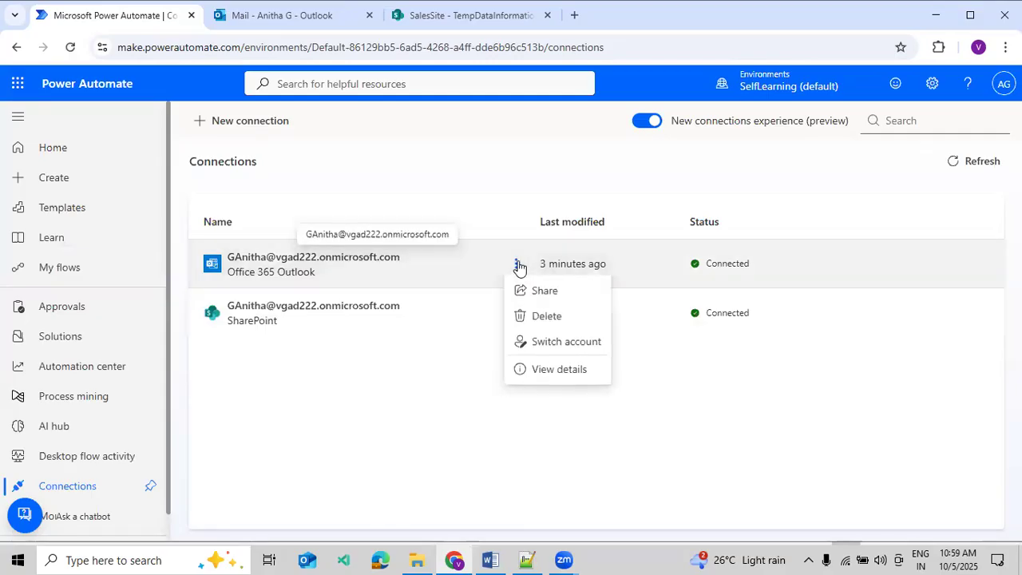
pyautogui.click(559, 370)
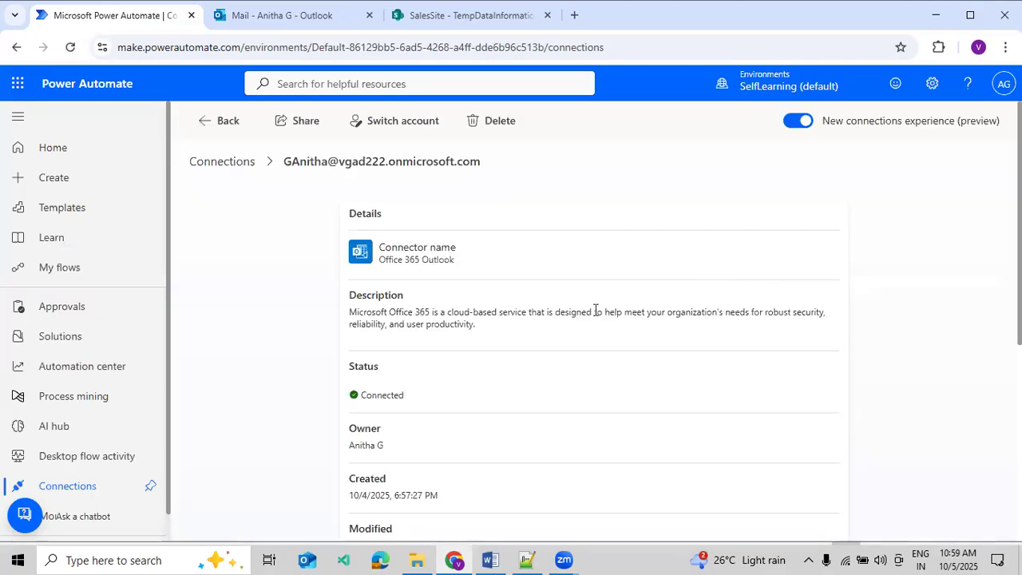
pyautogui.scroll(-4, 591, 311)
pyautogui.scroll(-1, 569, 326)
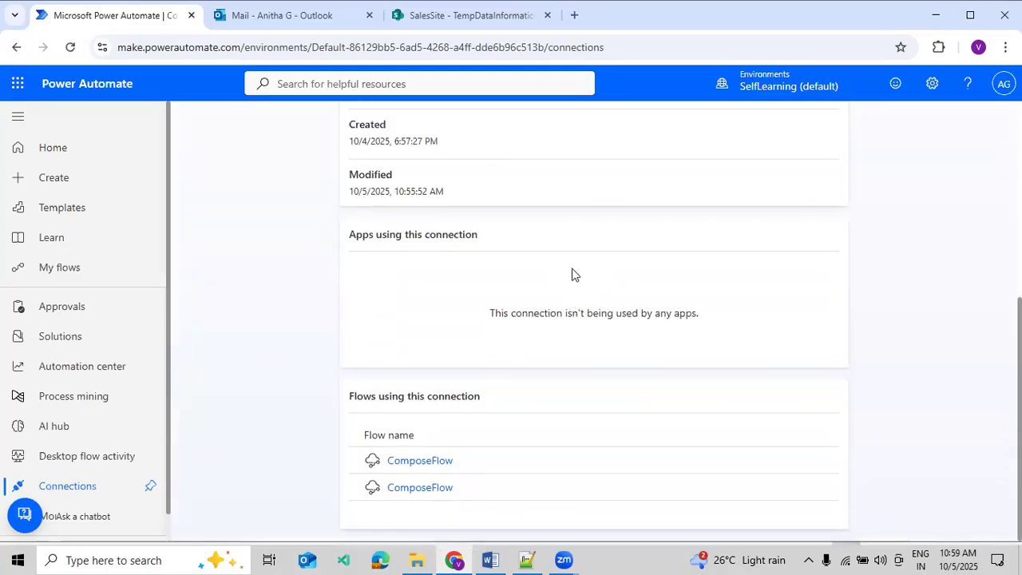
pyautogui.scroll(5, 561, 224)
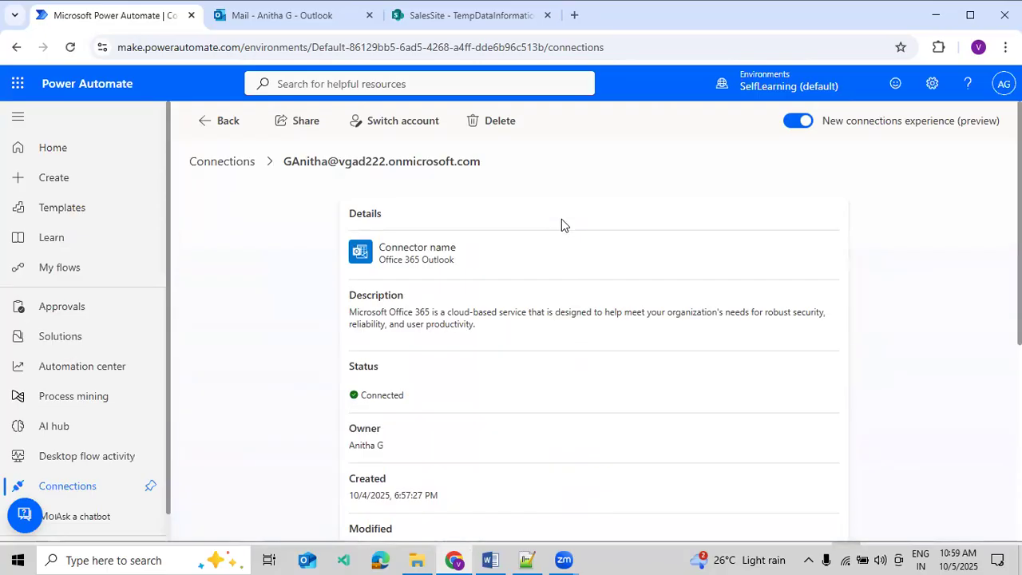
pyautogui.click(221, 163)
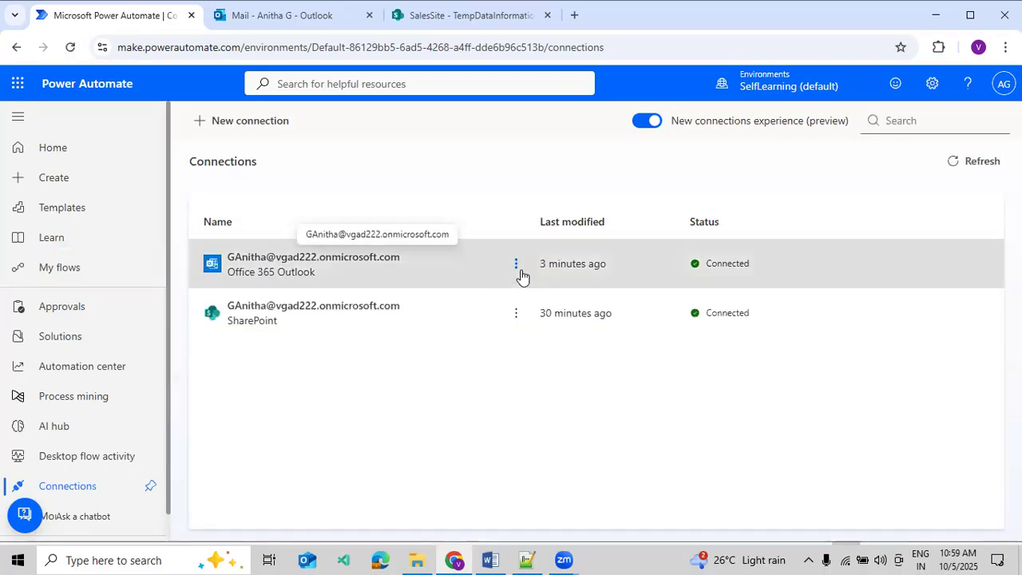
# Try switching the account of the Office 365 Outlook connection and dismiss the sign-in window.
pyautogui.click(518, 271)
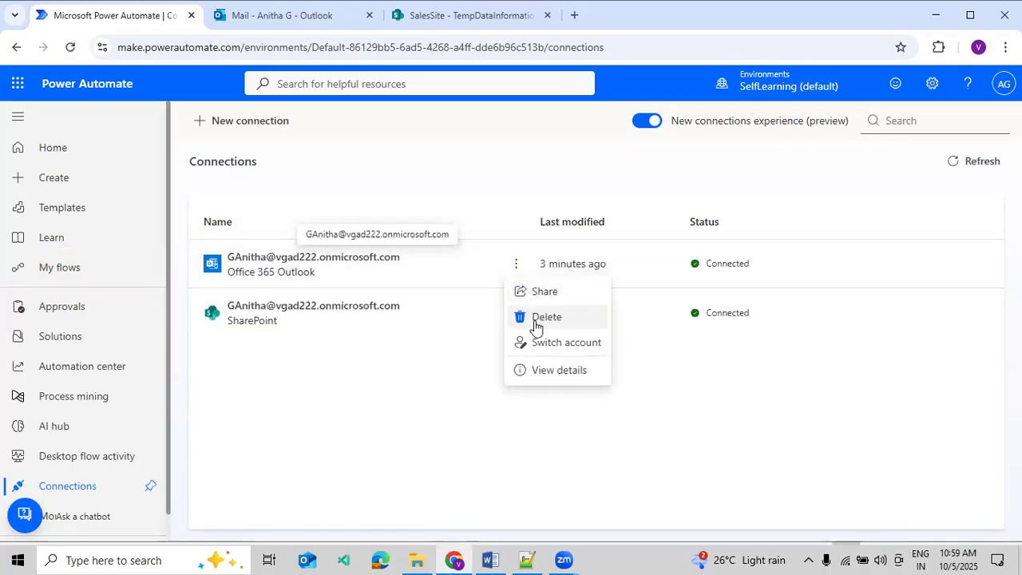
pyautogui.click(523, 342)
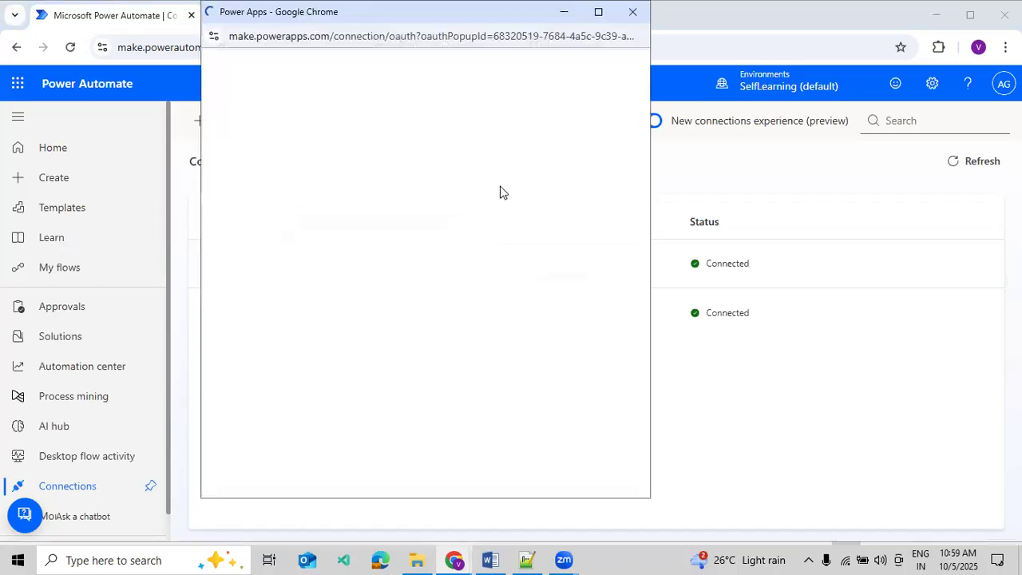
pyautogui.moveTo(311, 22); pyautogui.dragTo(323, 122)
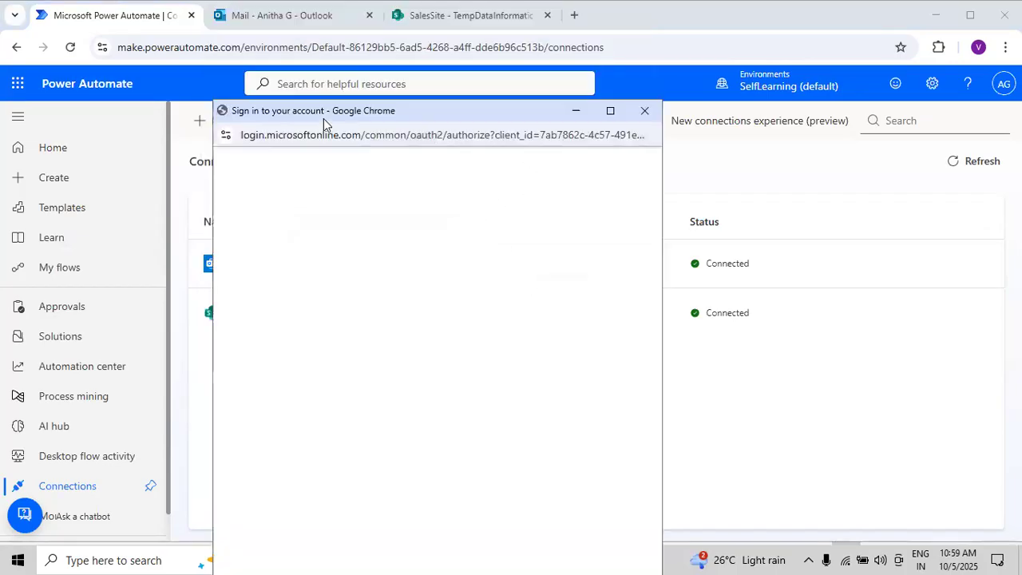
pyautogui.click(644, 112)
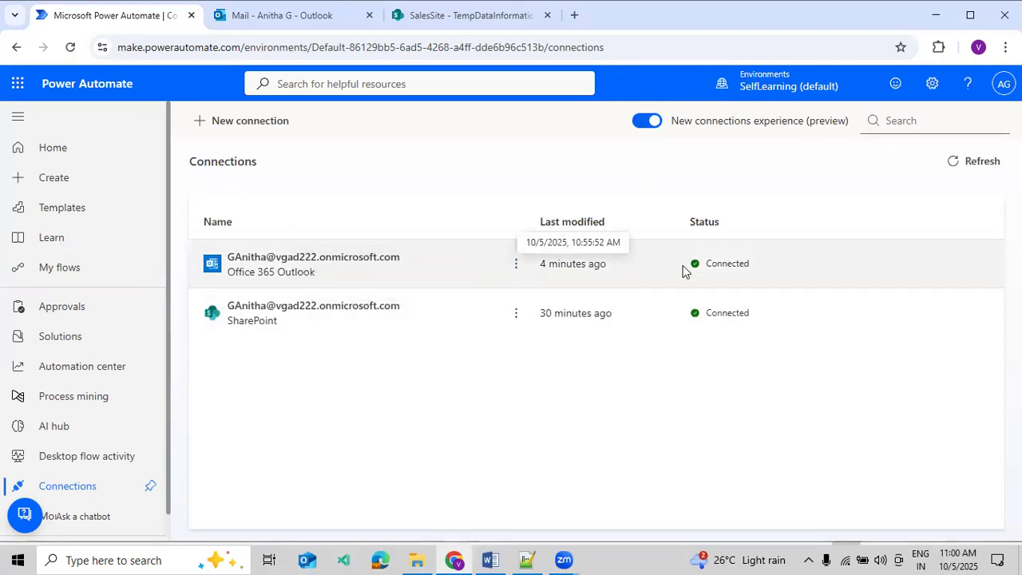
# Browse the available connectors and create a OneDrive for Business connection, allowing access for the existing account.
pyautogui.click(254, 122)
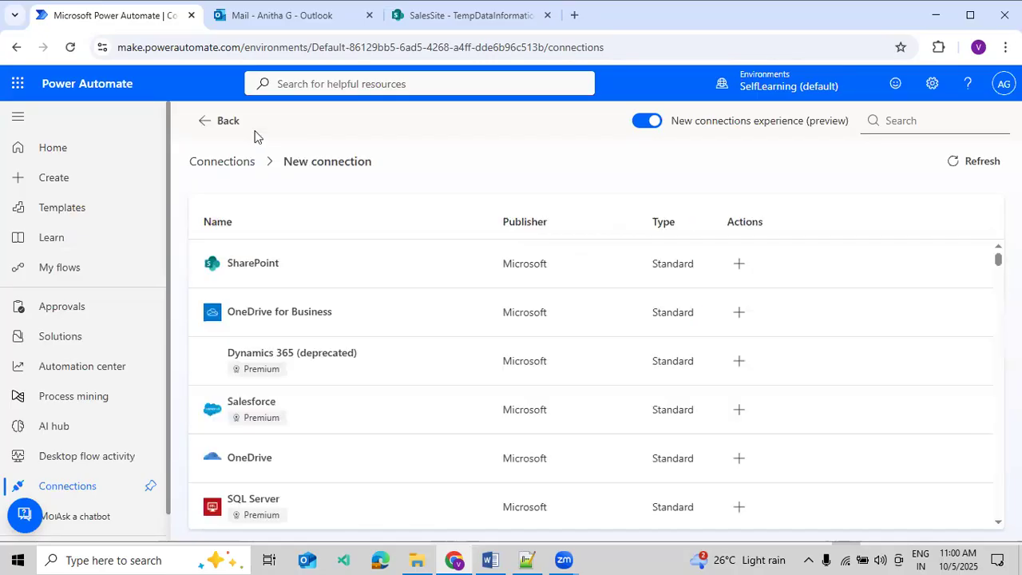
pyautogui.scroll(-10, 404, 246)
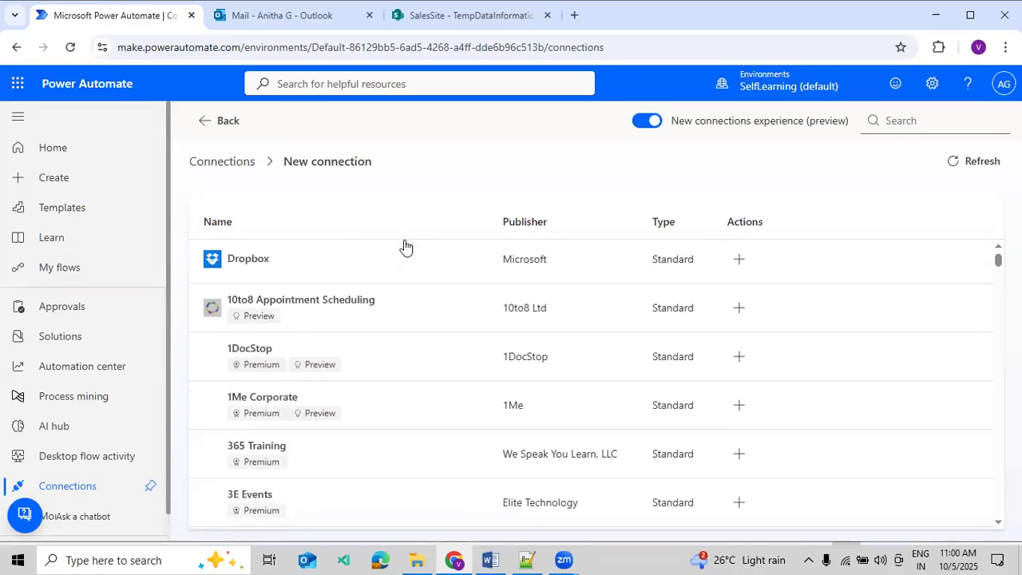
pyautogui.scroll(-8, 389, 309)
pyautogui.scroll(9, 458, 266)
pyautogui.scroll(5, 458, 266)
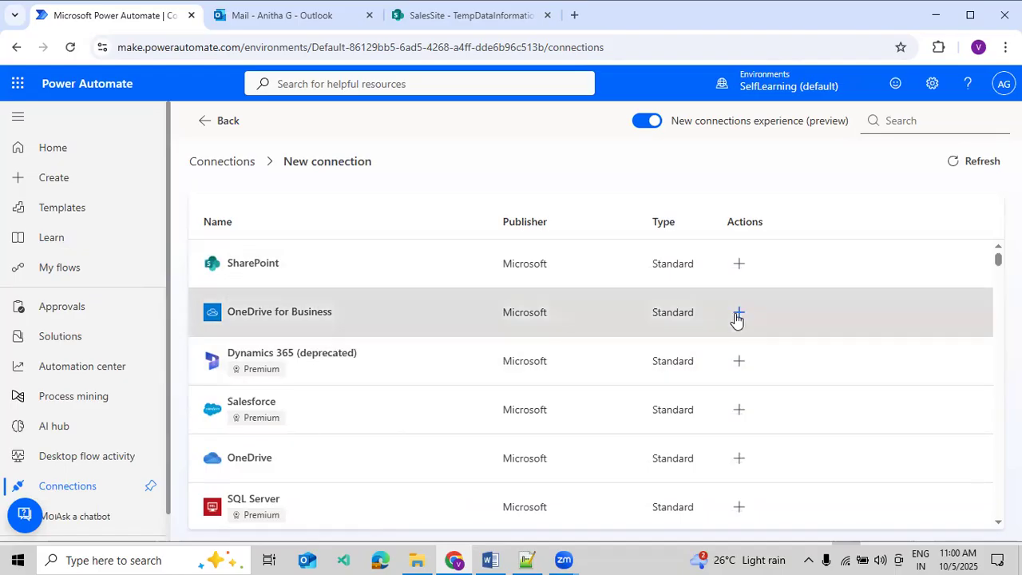
pyautogui.click(736, 314)
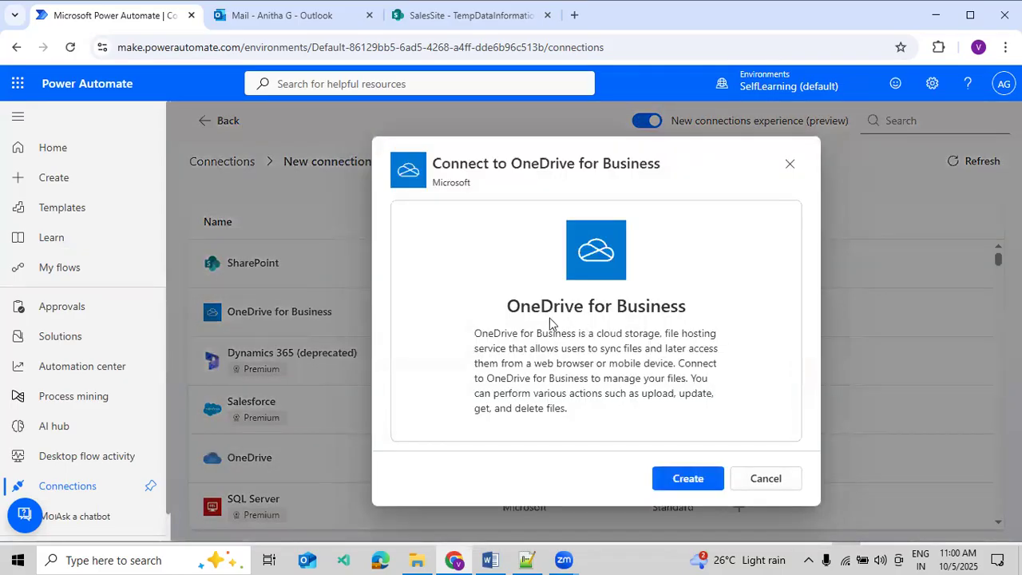
pyautogui.click(687, 485)
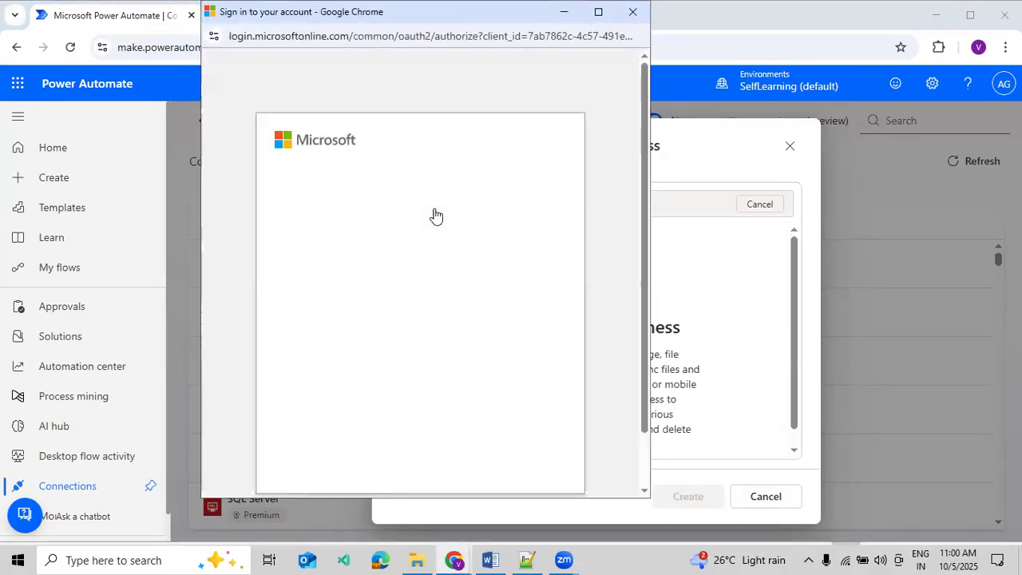
pyautogui.click(424, 214)
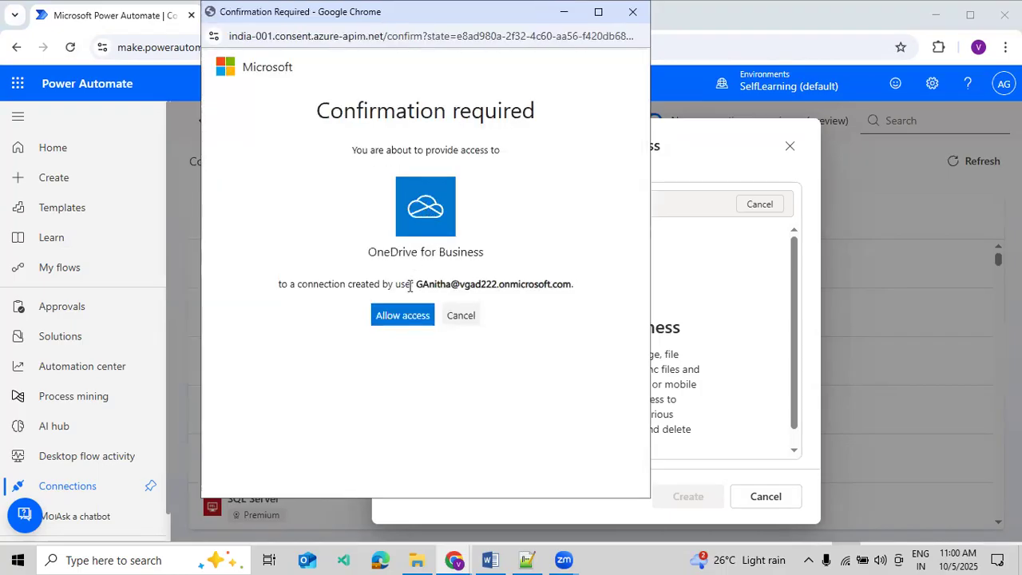
pyautogui.click(403, 316)
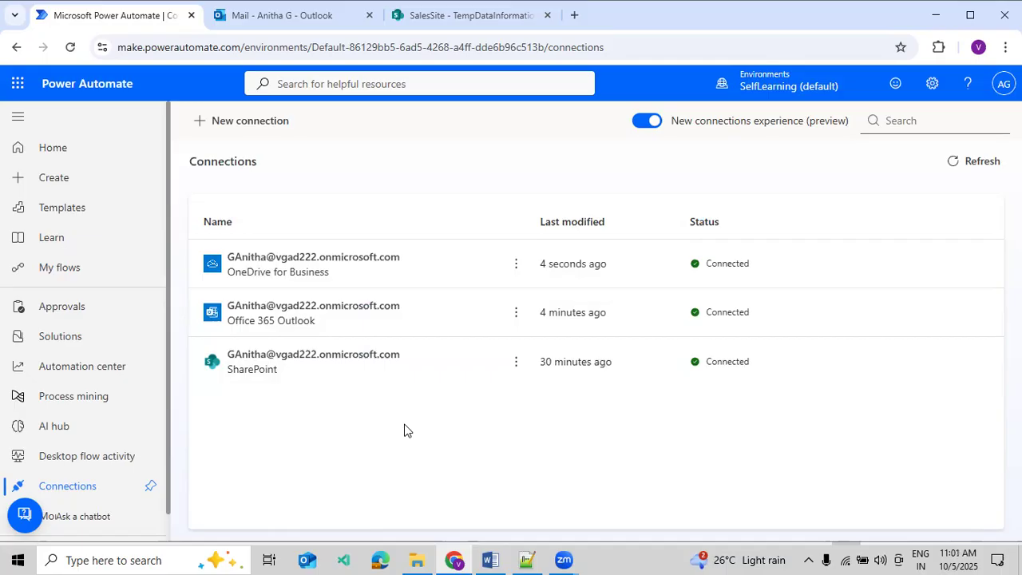
# Start another new connection, search the connectors for "SQL", and open the SQL Server connection form.
pyautogui.click(267, 127)
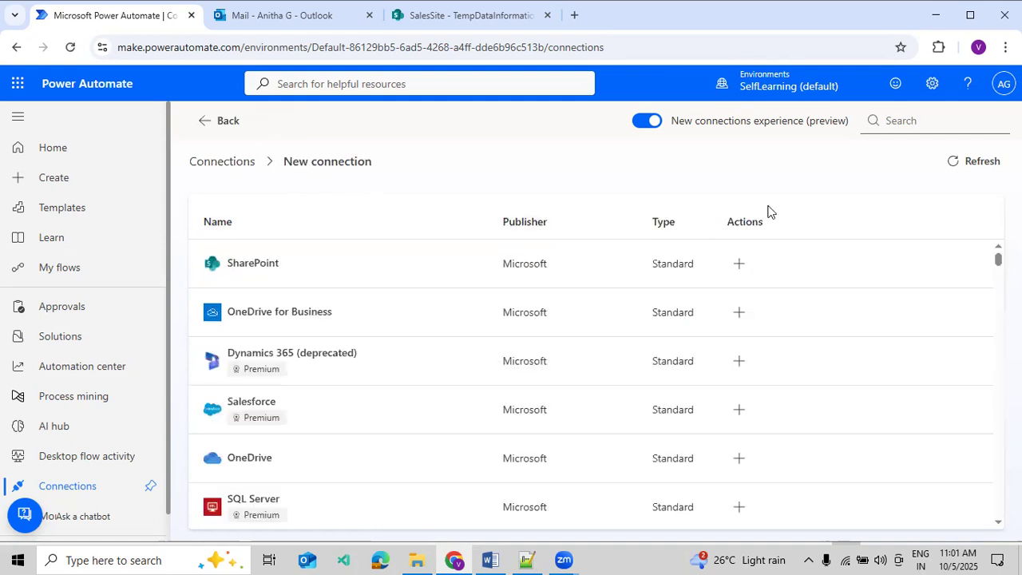
pyautogui.click(916, 122)
pyautogui.write('SQL')
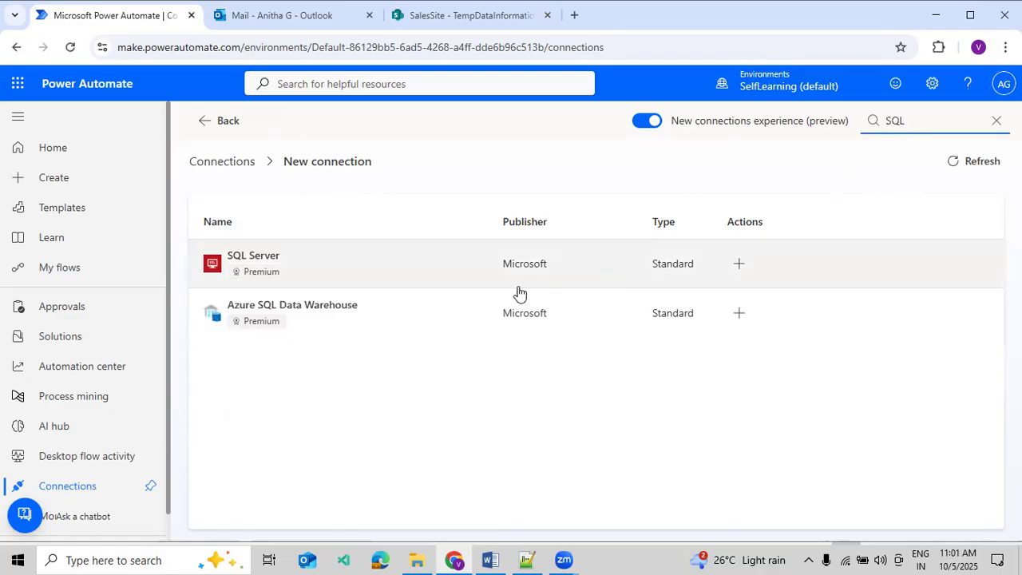
pyautogui.click(325, 274)
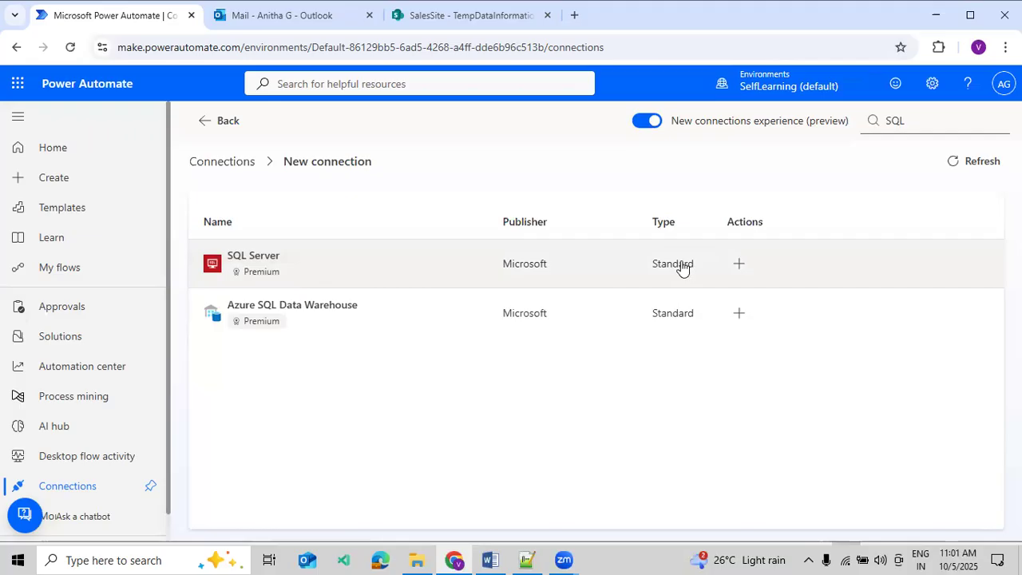
pyautogui.click(740, 264)
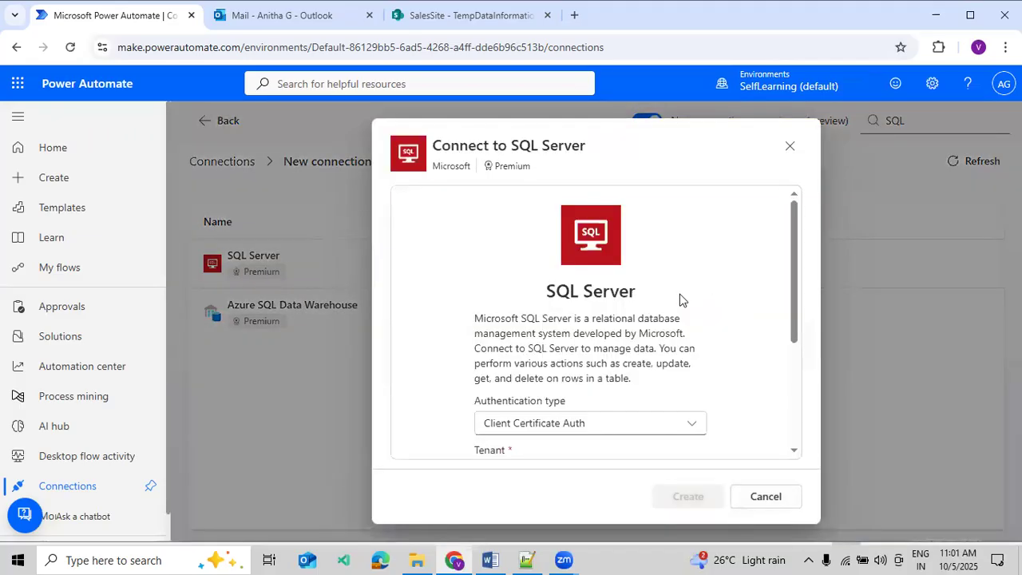
# Set the SQL Server connection's authentication type to Windows Authentication and go to the SQL server name field.
pyautogui.scroll(-3, 663, 405)
pyautogui.scroll(2, 628, 321)
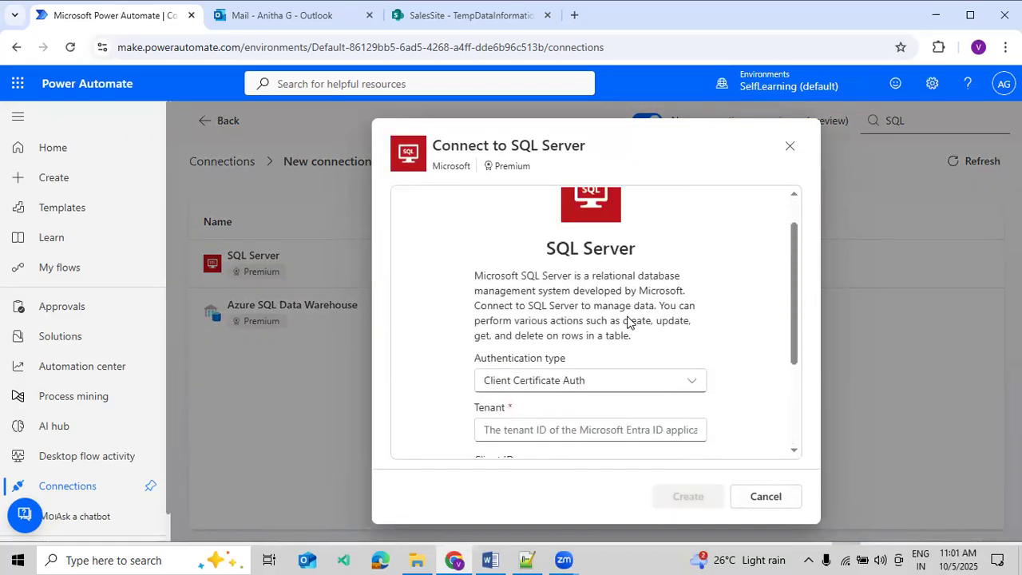
pyautogui.click(615, 382)
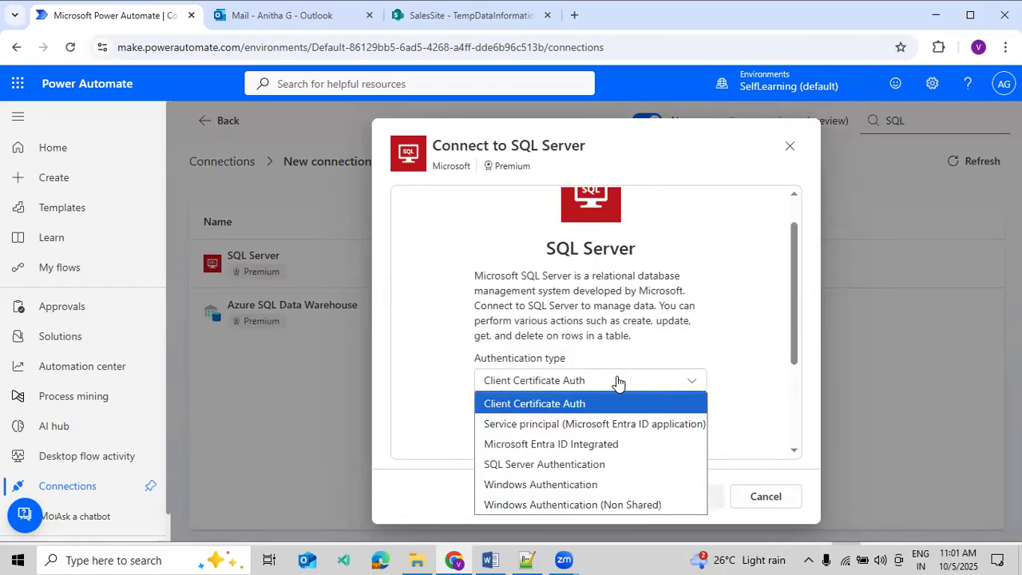
pyautogui.click(593, 484)
pyautogui.scroll(-2, 678, 389)
pyautogui.click(682, 281)
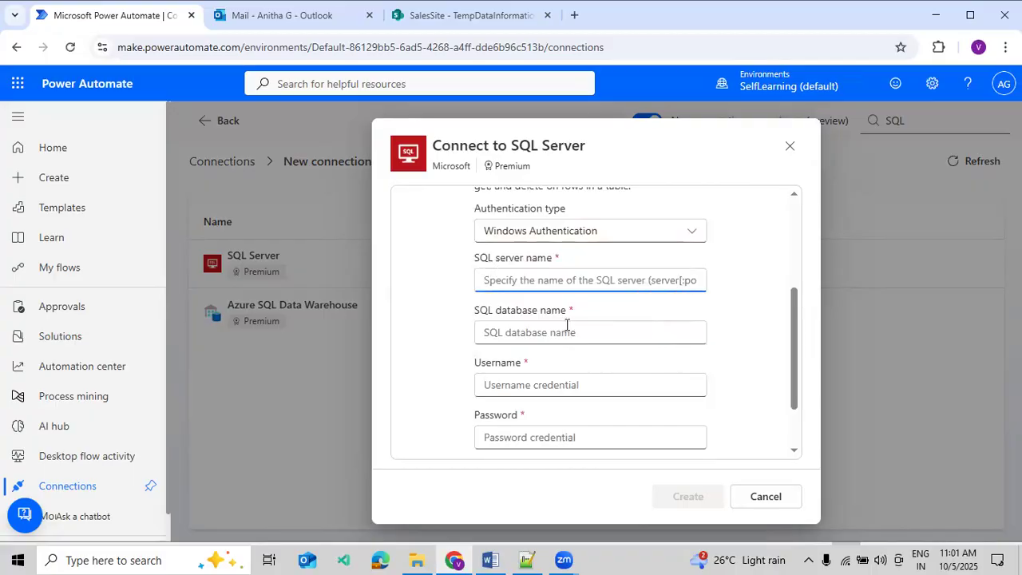
# Examine the credential fields and the eligible gateways list of the SQL Server connection form.
pyautogui.scroll(-2, 567, 339)
pyautogui.click(594, 413)
pyautogui.click(669, 416)
pyautogui.click(673, 416)
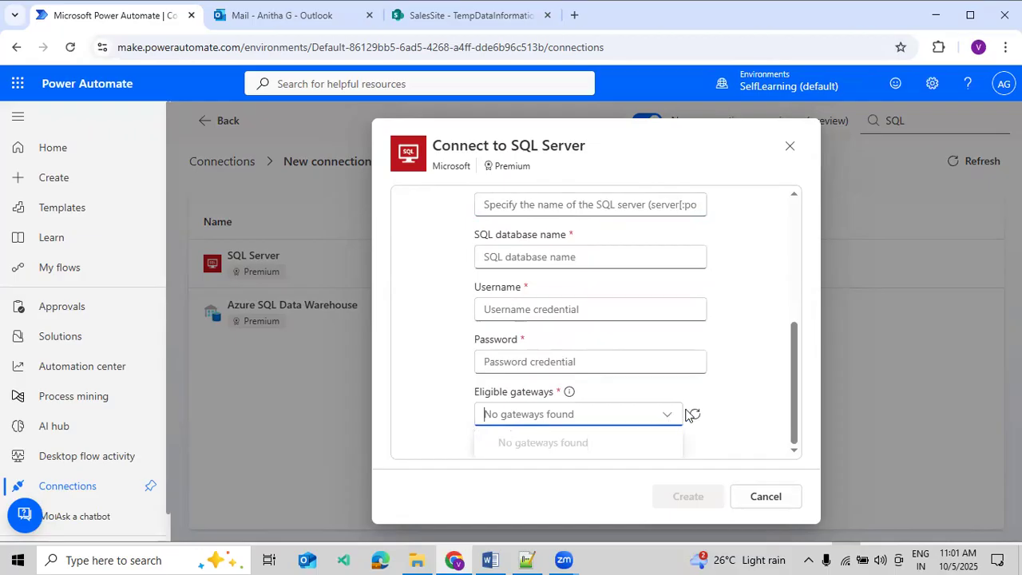
pyautogui.scroll(5, 641, 296)
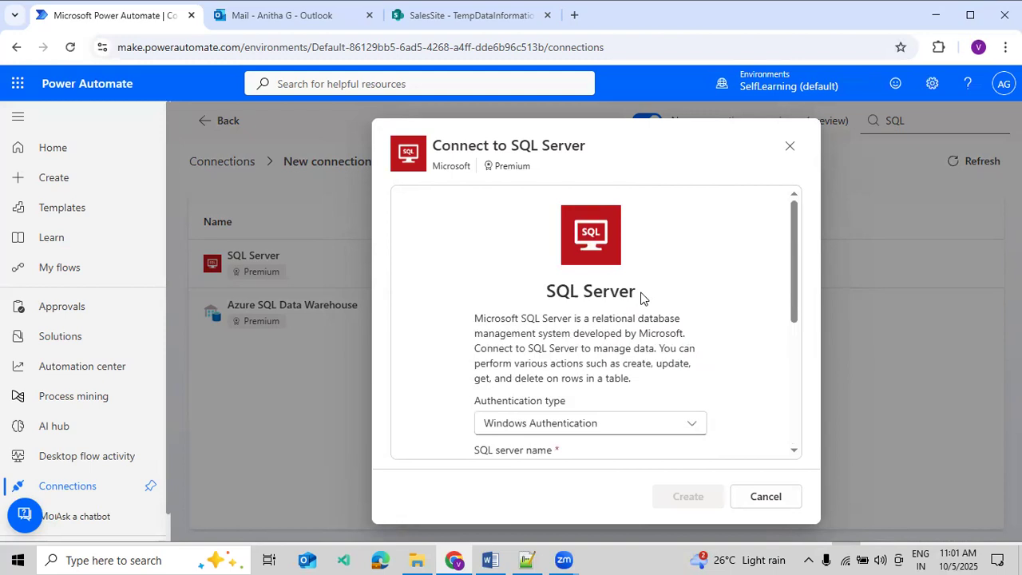
# Review the SQL Server connection form down to the eligible gateways field and close it without creating the connection.
pyautogui.scroll(-5, 643, 295)
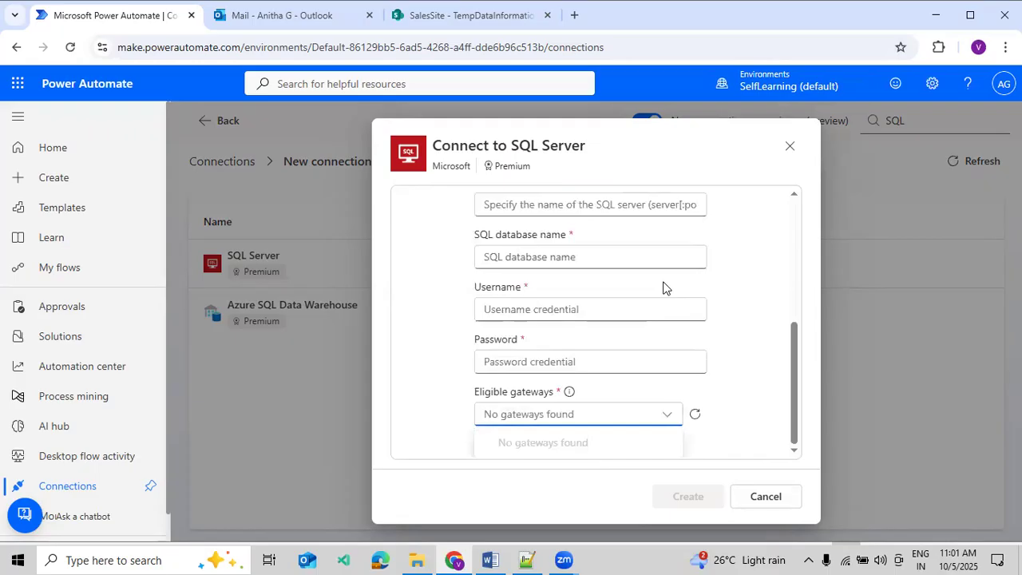
pyautogui.scroll(5, 663, 287)
pyautogui.click(788, 147)
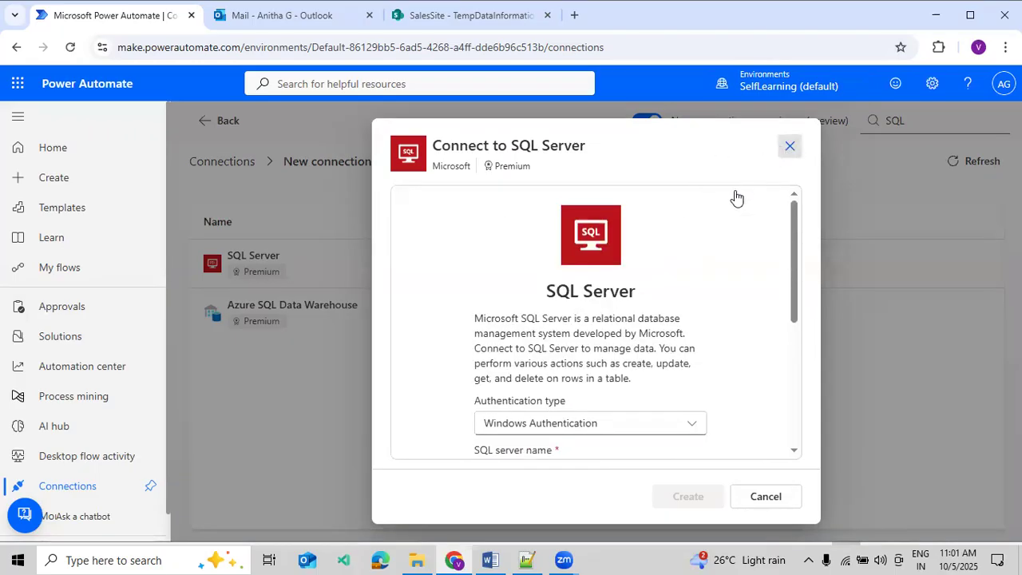
# Search the available connectors for "Fabr", and leave the new connection page with the search cleared.
pyautogui.moveTo(911, 121); pyautogui.dragTo(868, 121)
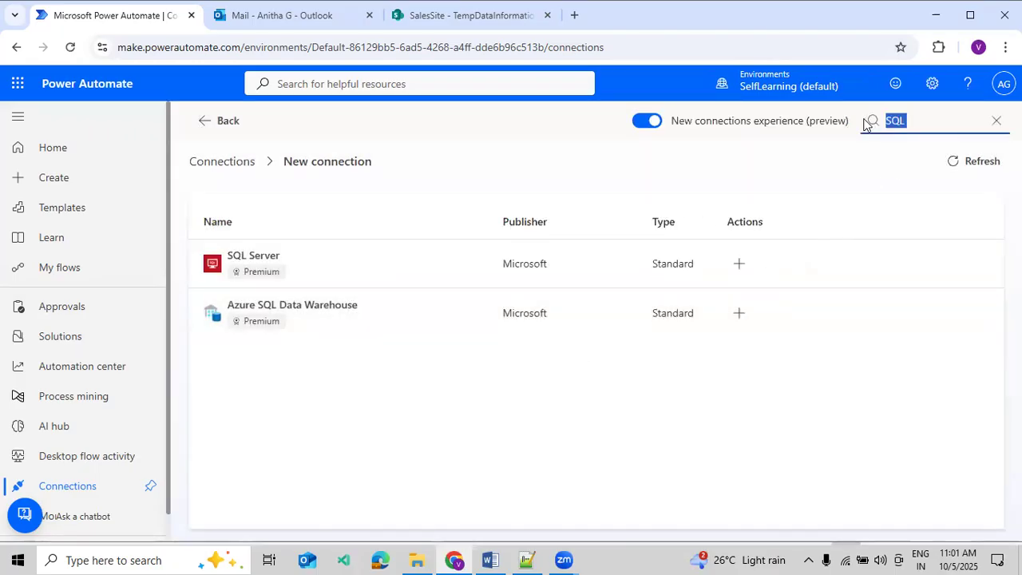
pyautogui.write('Fa')
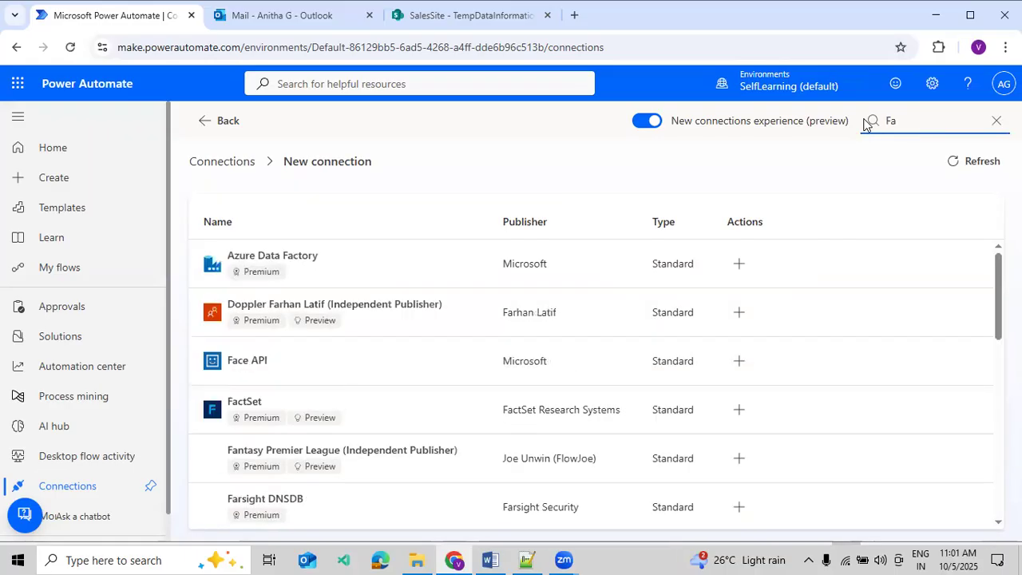
pyautogui.write('br')
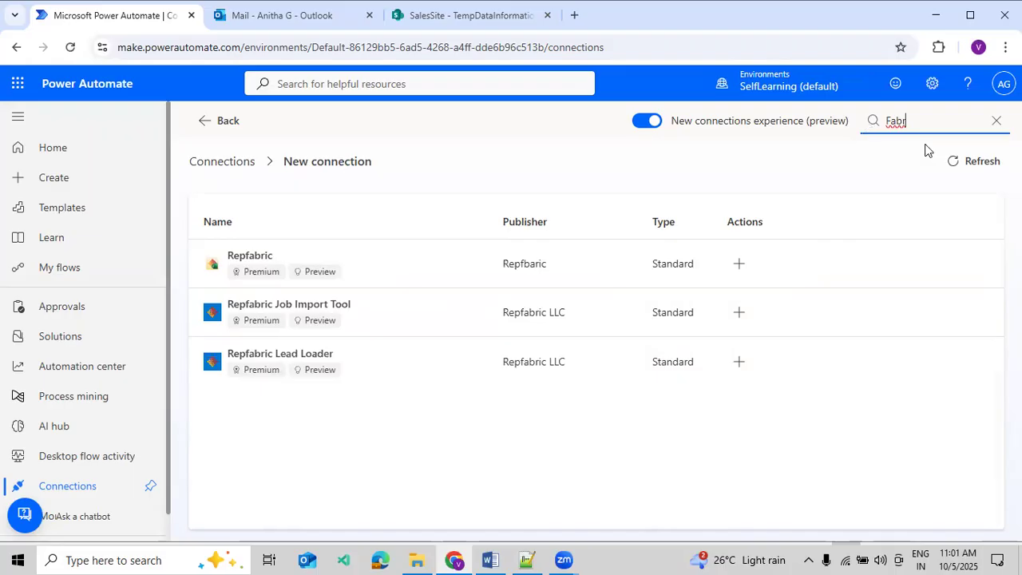
pyautogui.click(996, 120)
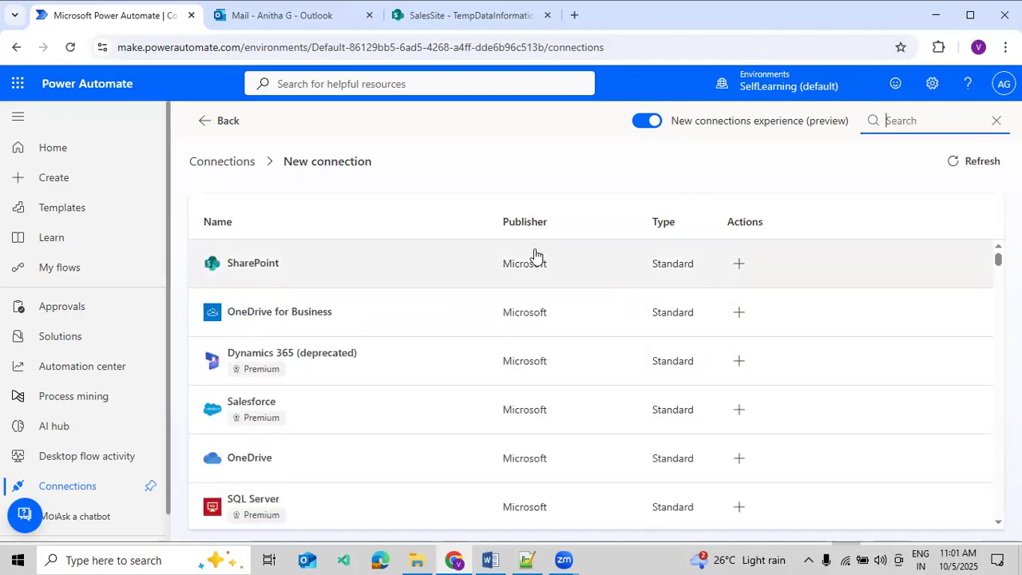
pyautogui.click(199, 124)
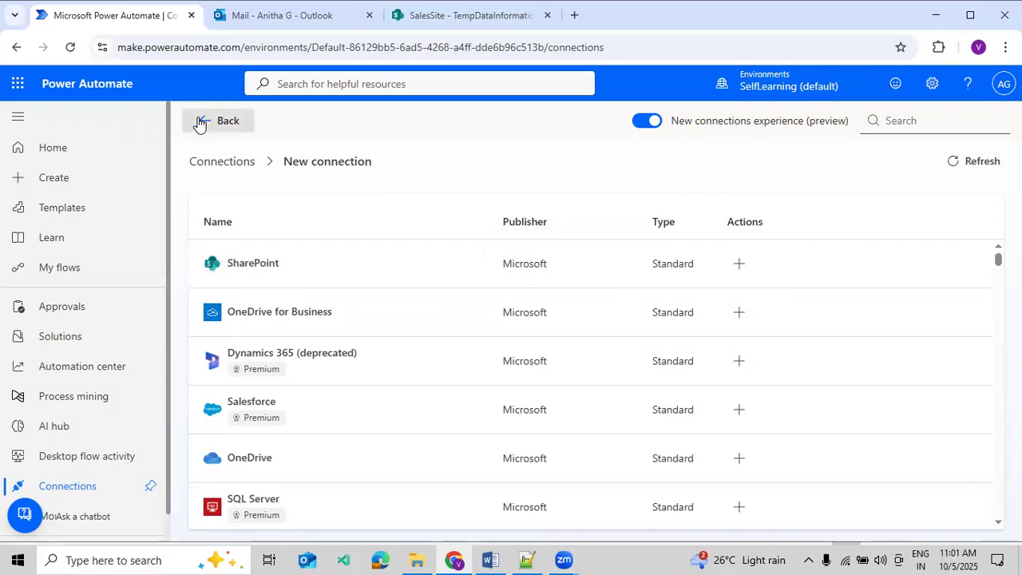